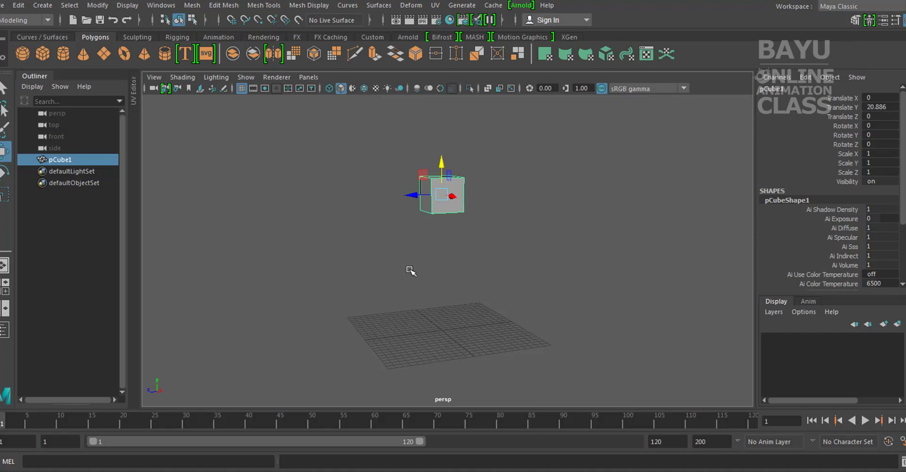
# Step: Tumble the perspective view around the starting cube pCube1
pyautogui.keyDown('alt'); pyautogui.moveTo(410, 270); pyautogui.dragTo(584, 263); pyautogui.keyUp('alt')
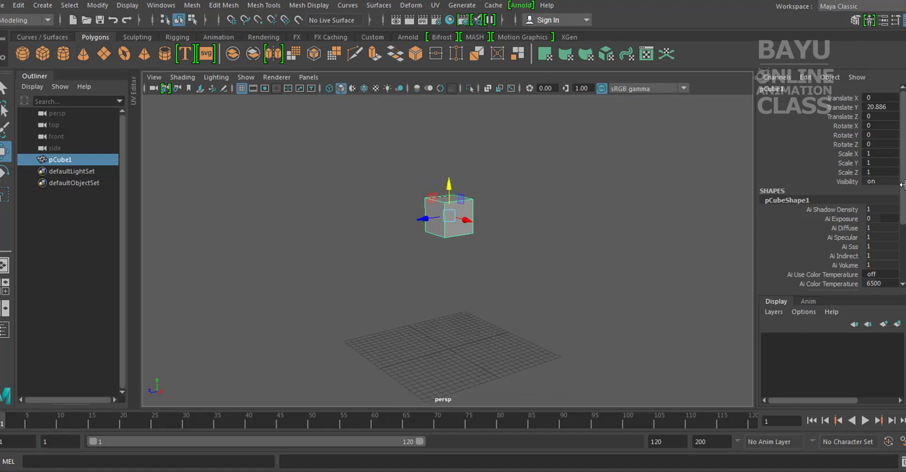
# Step: Expand polyCube1 in the Channel Box and slide the cube's Height up to 9.4
pyautogui.moveTo(902, 185); pyautogui.dragTo(895, 286)
pyautogui.click(785, 277)
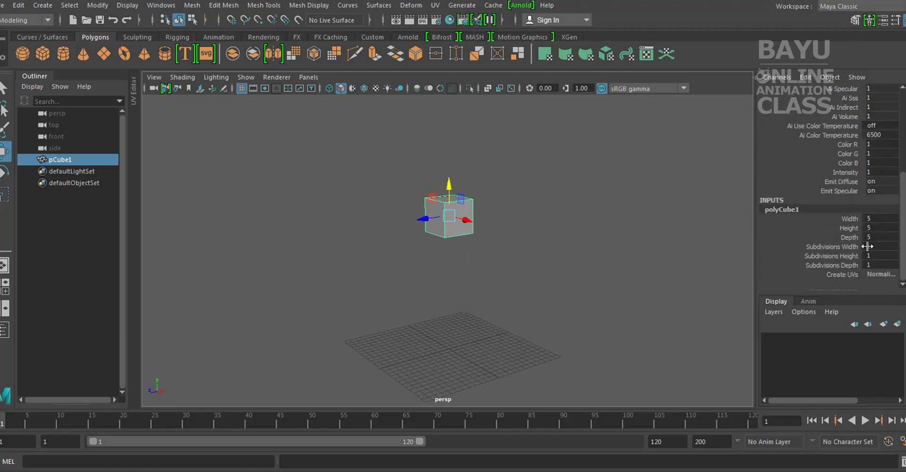
pyautogui.moveTo(521, 227)
pyautogui.keyDown('alt'); pyautogui.mouseDown()
pyautogui.moveTo(471, 263)
pyautogui.moveTo(457, 320)
pyautogui.moveTo(535, 307)
pyautogui.mouseUp(); pyautogui.keyUp('alt')
pyautogui.scroll(3, 461, 265)
pyautogui.click(848, 228)
pyautogui.keyDown('alt'); pyautogui.moveTo(476, 274); pyautogui.dragTo(469, 285); pyautogui.keyUp('alt')
pyautogui.moveTo(468, 285); pyautogui.dragTo(477, 296, button='middle')
pyautogui.moveTo(509, 303)
pyautogui.keyDown('alt'); pyautogui.mouseDown()
pyautogui.moveTo(604, 304)
pyautogui.moveTo(469, 309)
pyautogui.mouseUp(); pyautogui.keyUp('alt')
# Step: Set the cube's Width to 6.3
pyautogui.click(849, 218)
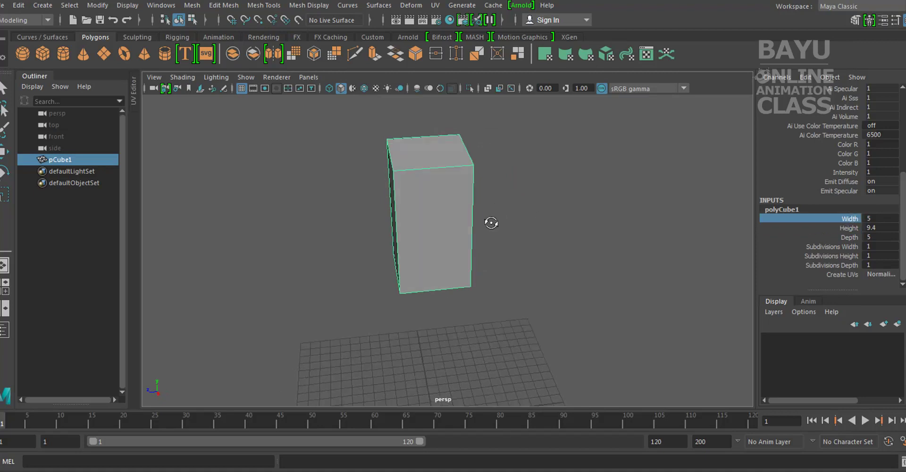
pyautogui.moveTo(434, 292); pyautogui.dragTo(549, 279, button='middle')
pyautogui.moveTo(549, 279)
pyautogui.keyDown('alt'); pyautogui.mouseDown()
pyautogui.moveTo(536, 302)
pyautogui.moveTo(544, 265)
pyautogui.mouseUp(); pyautogui.keyUp('alt')
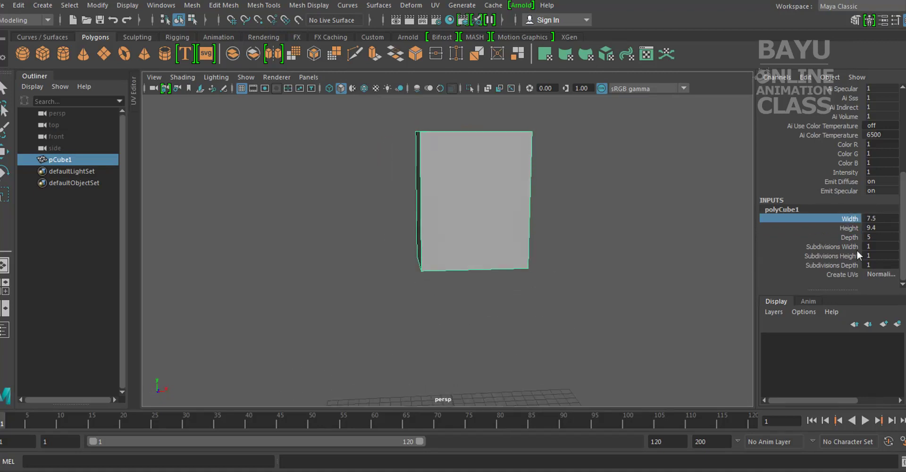
pyautogui.moveTo(643, 248); pyautogui.dragTo(637, 250, button='middle')
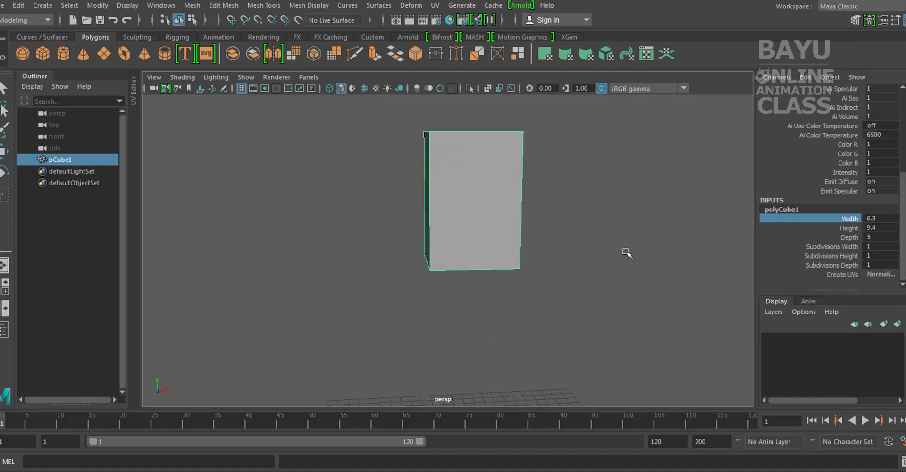
pyautogui.keyDown('alt'); pyautogui.moveTo(637, 251); pyautogui.dragTo(639, 293); pyautogui.keyUp('alt')
# Step: Set Subdivisions Height to 4 and Subdivisions Width to 2
pyautogui.click(847, 257)
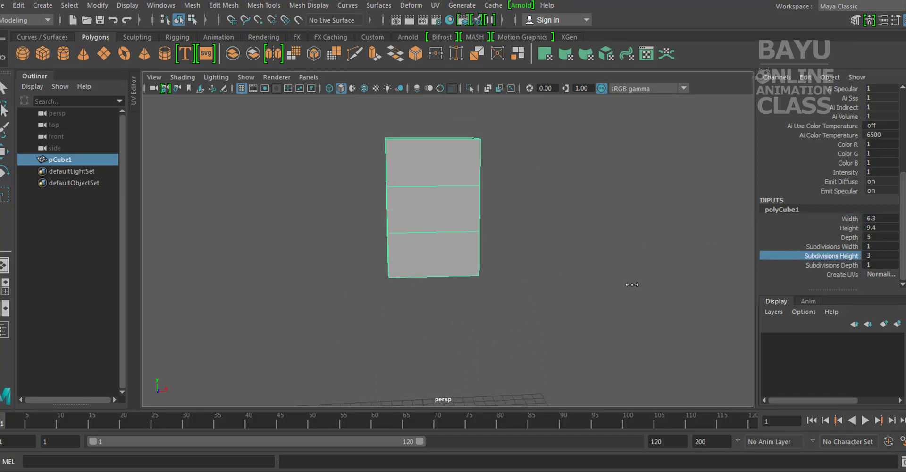
pyautogui.moveTo(640, 283)
pyautogui.keyDown('alt'); pyautogui.mouseDown()
pyautogui.moveTo(546, 274)
pyautogui.moveTo(562, 285)
pyautogui.moveTo(590, 366)
pyautogui.moveTo(446, 333)
pyautogui.moveTo(498, 313)
pyautogui.moveTo(547, 351)
pyautogui.mouseUp(); pyautogui.keyUp('alt')
pyautogui.click(843, 247)
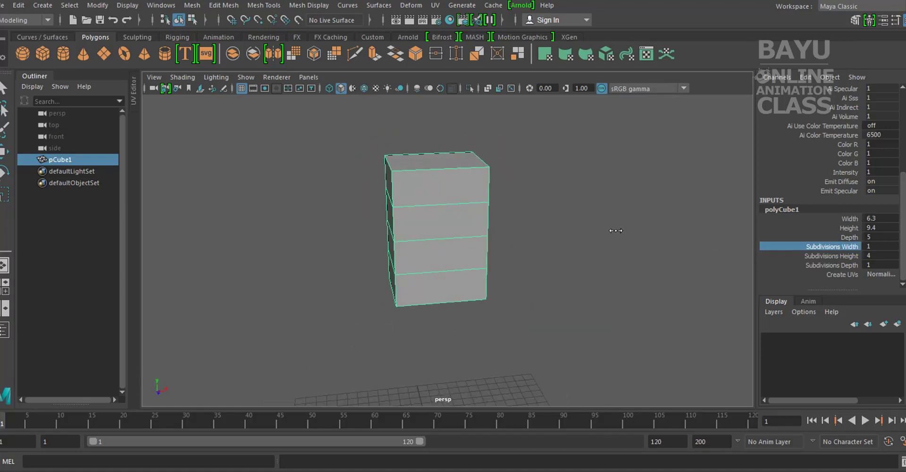
pyautogui.moveTo(620, 232)
pyautogui.keyDown('alt'); pyautogui.mouseDown()
pyautogui.moveTo(663, 285)
pyautogui.moveTo(633, 325)
pyautogui.moveTo(565, 261)
pyautogui.moveTo(568, 295)
pyautogui.moveTo(510, 289)
pyautogui.moveTo(576, 233)
pyautogui.moveTo(552, 309)
pyautogui.moveTo(634, 254)
pyautogui.moveTo(546, 301)
pyautogui.moveTo(572, 277)
pyautogui.moveTo(542, 281)
pyautogui.moveTo(543, 273)
pyautogui.moveTo(453, 261)
pyautogui.moveTo(612, 259)
pyautogui.moveTo(554, 259)
pyautogui.mouseUp(); pyautogui.keyUp('alt')
pyautogui.keyDown('alt'); pyautogui.moveTo(554, 259); pyautogui.dragTo(553, 261, button='middle'); pyautogui.keyUp('alt')
pyautogui.moveTo(554, 261)
pyautogui.keyDown('alt'); pyautogui.mouseDown()
pyautogui.moveTo(509, 313)
pyautogui.moveTo(528, 271)
pyautogui.moveTo(473, 257)
pyautogui.moveTo(433, 265)
pyautogui.moveTo(481, 188)
pyautogui.moveTo(414, 253)
pyautogui.moveTo(459, 265)
pyautogui.moveTo(481, 237)
pyautogui.moveTo(487, 287)
pyautogui.moveTo(629, 236)
pyautogui.moveTo(589, 245)
pyautogui.moveTo(441, 247)
pyautogui.moveTo(428, 234)
pyautogui.mouseUp(); pyautogui.keyUp('alt')
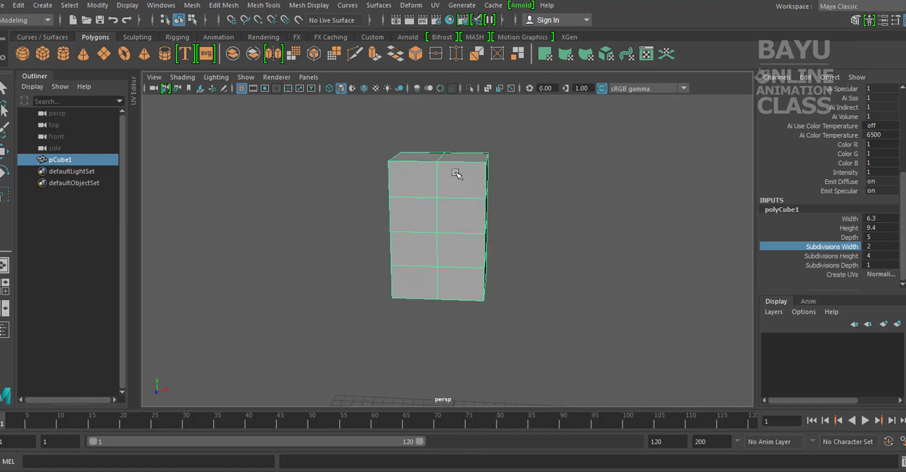
# Step: Switch to vertex mode and marquee-select the block's vertex columns
pyautogui.moveTo(454, 171); pyautogui.dragTo(407, 165, button='right')
pyautogui.moveTo(530, 105); pyautogui.dragTo(490, 324)
pyautogui.keyDown('alt'); pyautogui.moveTo(406, 262); pyautogui.dragTo(420, 262); pyautogui.keyUp('alt')
pyautogui.moveTo(346, 104)
pyautogui.mouseDown()
pyautogui.moveTo(424, 349)
pyautogui.moveTo(491, 311)
pyautogui.moveTo(485, 272)
pyautogui.mouseUp()
# Step: Scale the selected vertex columns into a hexagonal prism and shift them along X
pyautogui.press('r')
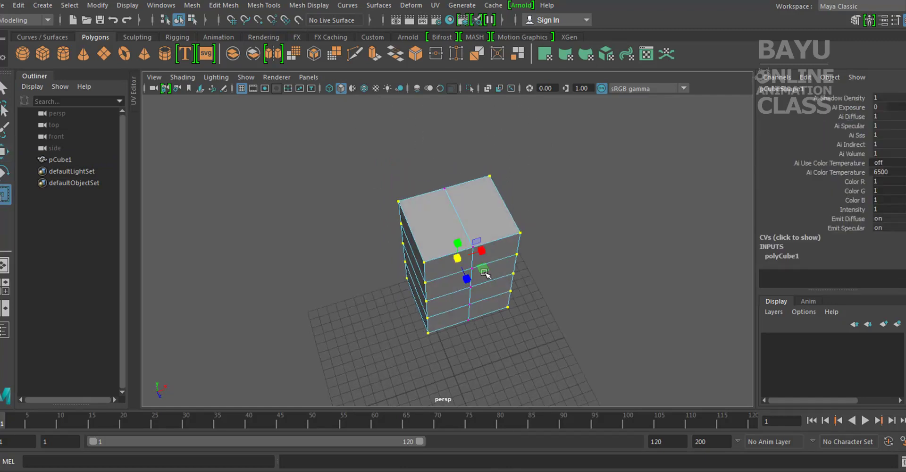
pyautogui.moveTo(479, 301)
pyautogui.mouseDown()
pyautogui.moveTo(463, 279)
pyautogui.moveTo(521, 304)
pyautogui.moveTo(527, 250)
pyautogui.moveTo(532, 307)
pyautogui.moveTo(550, 329)
pyautogui.moveTo(545, 290)
pyautogui.mouseUp()
pyautogui.press('w')
pyautogui.moveTo(535, 257); pyautogui.dragTo(527, 257)
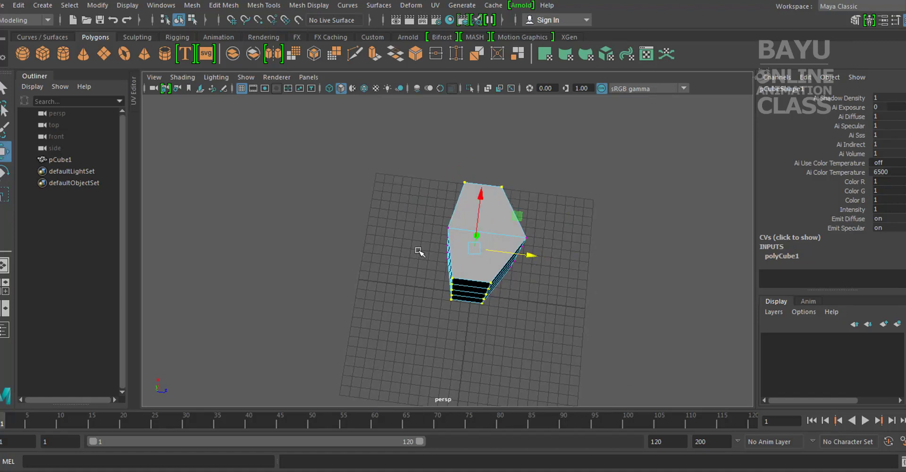
# Step: From a front view, select the prism's top vertices for scaling inward
pyautogui.moveTo(419, 251)
pyautogui.keyDown('alt'); pyautogui.mouseDown()
pyautogui.moveTo(530, 248)
pyautogui.moveTo(420, 257)
pyautogui.mouseUp(); pyautogui.keyUp('alt')
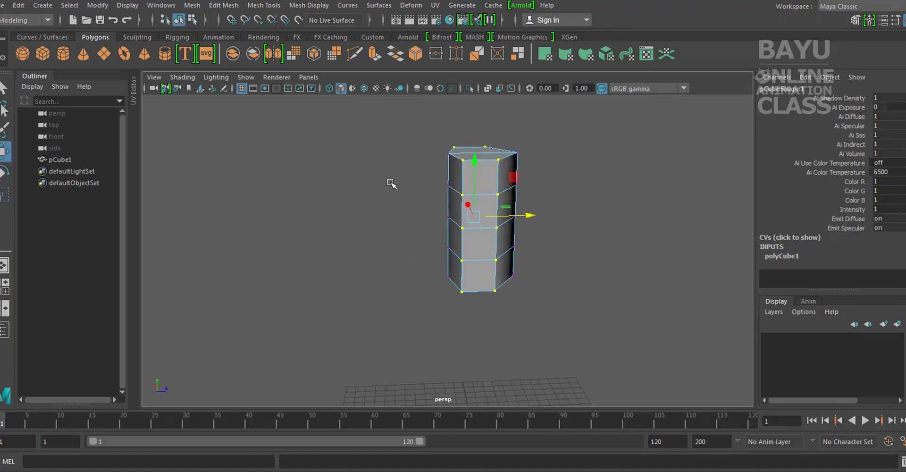
pyautogui.moveTo(550, 330)
pyautogui.keyDown('alt'); pyautogui.mouseDown()
pyautogui.moveTo(526, 293)
pyautogui.moveTo(481, 343)
pyautogui.mouseUp(); pyautogui.keyUp('alt')
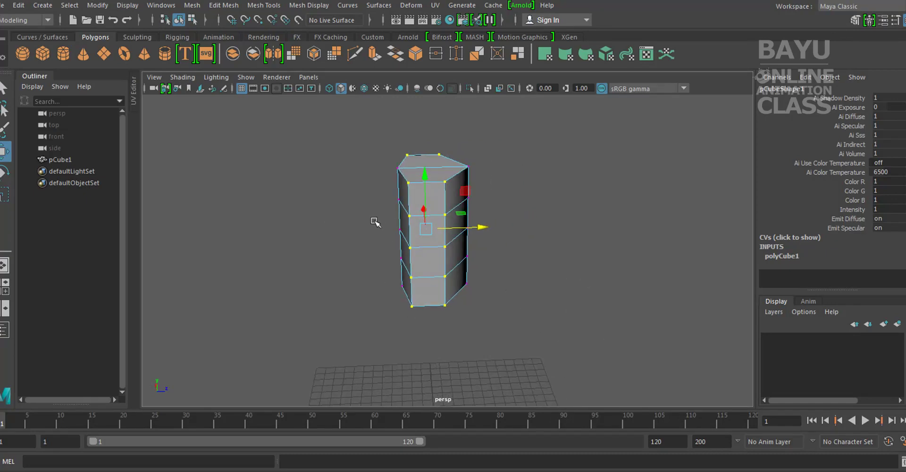
pyautogui.moveTo(627, 313)
pyautogui.keyDown('alt'); pyautogui.mouseDown()
pyautogui.moveTo(497, 299)
pyautogui.moveTo(538, 281)
pyautogui.moveTo(548, 281)
pyautogui.moveTo(387, 363)
pyautogui.moveTo(526, 346)
pyautogui.moveTo(562, 265)
pyautogui.moveTo(540, 309)
pyautogui.moveTo(534, 249)
pyautogui.moveTo(522, 340)
pyautogui.moveTo(524, 262)
pyautogui.mouseUp(); pyautogui.keyUp('alt')
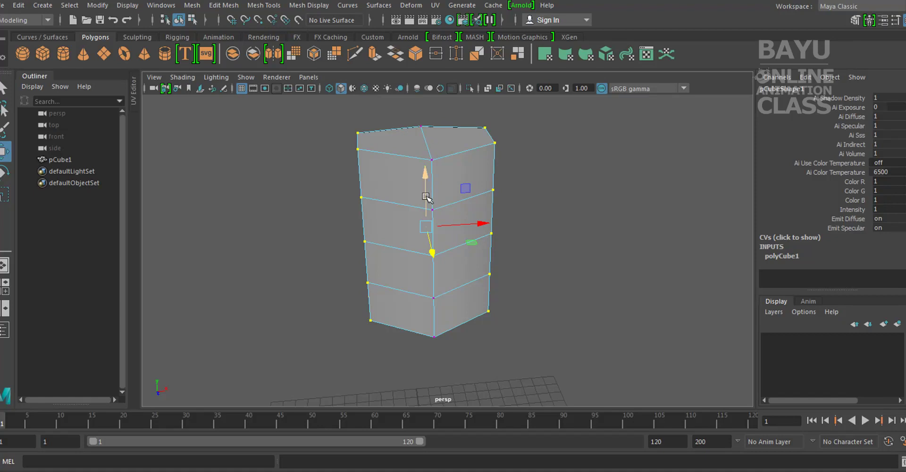
pyautogui.moveTo(522, 303)
pyautogui.keyDown('alt'); pyautogui.mouseDown()
pyautogui.moveTo(531, 296)
pyautogui.moveTo(486, 279)
pyautogui.moveTo(539, 279)
pyautogui.moveTo(457, 303)
pyautogui.moveTo(477, 205)
pyautogui.moveTo(393, 182)
pyautogui.mouseUp(); pyautogui.keyUp('alt')
pyautogui.moveTo(289, 109); pyautogui.dragTo(545, 170)
pyautogui.moveTo(461, 204)
pyautogui.keyDown('alt'); pyautogui.mouseDown()
pyautogui.moveTo(502, 204)
pyautogui.moveTo(514, 239)
pyautogui.moveTo(455, 182)
pyautogui.moveTo(432, 184)
pyautogui.moveTo(546, 265)
pyautogui.moveTo(501, 213)
pyautogui.moveTo(488, 245)
pyautogui.mouseUp(); pyautogui.keyUp('alt')
pyautogui.press('r')
# Step: Slide the top-right corner vertex inward along X to slope the top
pyautogui.press('w')
pyautogui.moveTo(524, 217)
pyautogui.mouseDown()
pyautogui.moveTo(502, 217)
pyautogui.moveTo(510, 216)
pyautogui.mouseUp()
pyautogui.moveTo(552, 257)
pyautogui.keyDown('alt'); pyautogui.mouseDown()
pyautogui.moveTo(474, 293)
pyautogui.moveTo(525, 253)
pyautogui.moveTo(523, 276)
pyautogui.moveTo(378, 269)
pyautogui.moveTo(306, 276)
pyautogui.moveTo(429, 253)
pyautogui.mouseUp(); pyautogui.keyUp('alt')
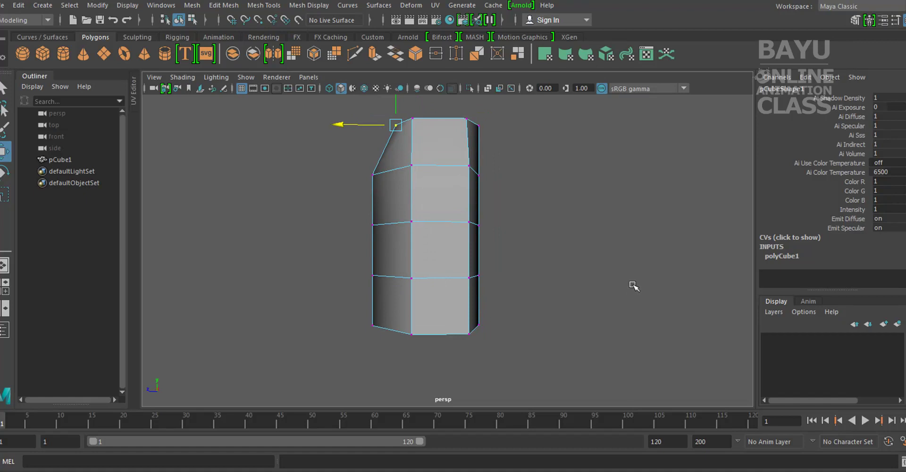
pyautogui.keyDown('alt'); pyautogui.moveTo(578, 247); pyautogui.dragTo(536, 263); pyautogui.keyUp('alt')
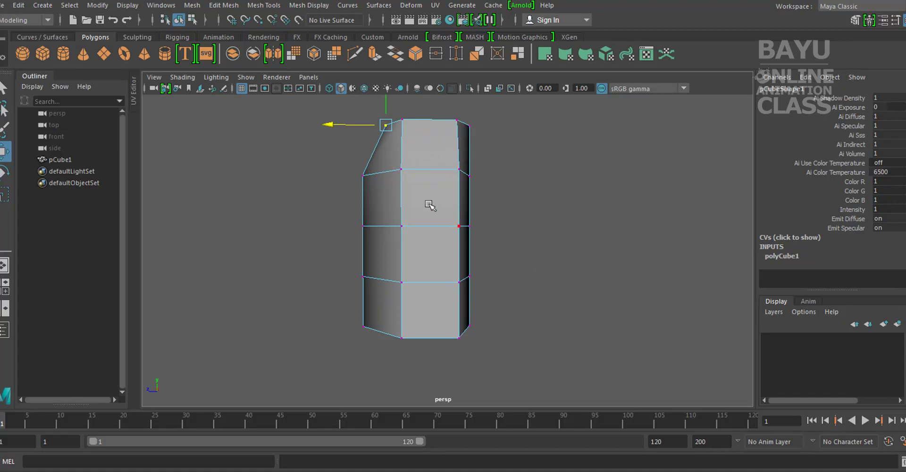
pyautogui.moveTo(438, 230)
pyautogui.keyDown('alt'); pyautogui.mouseDown()
pyautogui.moveTo(511, 245)
pyautogui.moveTo(540, 297)
pyautogui.moveTo(507, 260)
pyautogui.moveTo(482, 297)
pyautogui.mouseUp(); pyautogui.keyUp('alt')
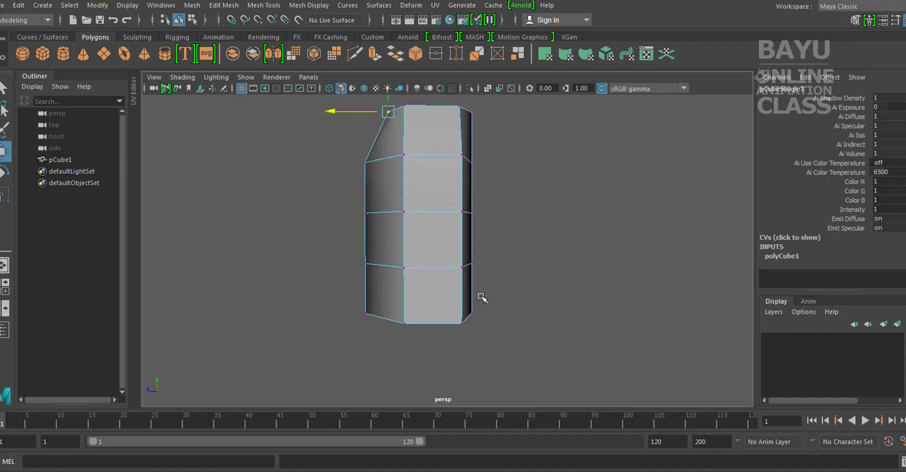
# Step: Select the prism's bottom row of vertices
pyautogui.moveTo(348, 340)
pyautogui.keyDown('alt'); pyautogui.mouseDown()
pyautogui.moveTo(434, 354)
pyautogui.moveTo(406, 352)
pyautogui.moveTo(504, 339)
pyautogui.moveTo(449, 317)
pyautogui.moveTo(394, 334)
pyautogui.moveTo(326, 325)
pyautogui.moveTo(495, 333)
pyautogui.moveTo(475, 358)
pyautogui.moveTo(376, 367)
pyautogui.moveTo(555, 320)
pyautogui.mouseUp(); pyautogui.keyUp('alt')
pyautogui.click(353, 318)
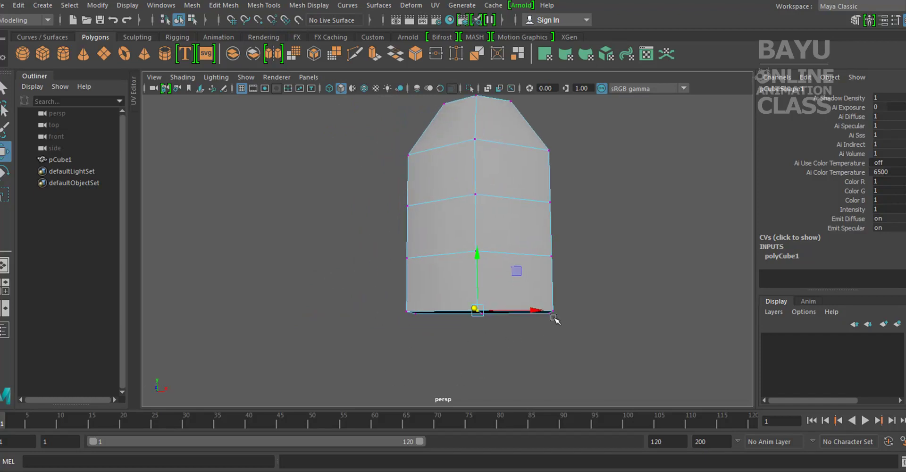
pyautogui.moveTo(380, 345); pyautogui.dragTo(624, 295)
pyautogui.moveTo(488, 323)
pyautogui.keyDown('alt'); pyautogui.mouseDown(button='middle')
pyautogui.moveTo(464, 332)
pyautogui.moveTo(465, 359)
pyautogui.mouseUp(button='middle'); pyautogui.keyUp('alt')
pyautogui.moveTo(465, 358)
pyautogui.keyDown('alt'); pyautogui.mouseDown()
pyautogui.moveTo(474, 365)
pyautogui.moveTo(488, 353)
pyautogui.mouseUp(); pyautogui.keyUp('alt')
pyautogui.keyDown('alt'); pyautogui.moveTo(444, 372); pyautogui.dragTo(487, 264); pyautogui.keyUp('alt')
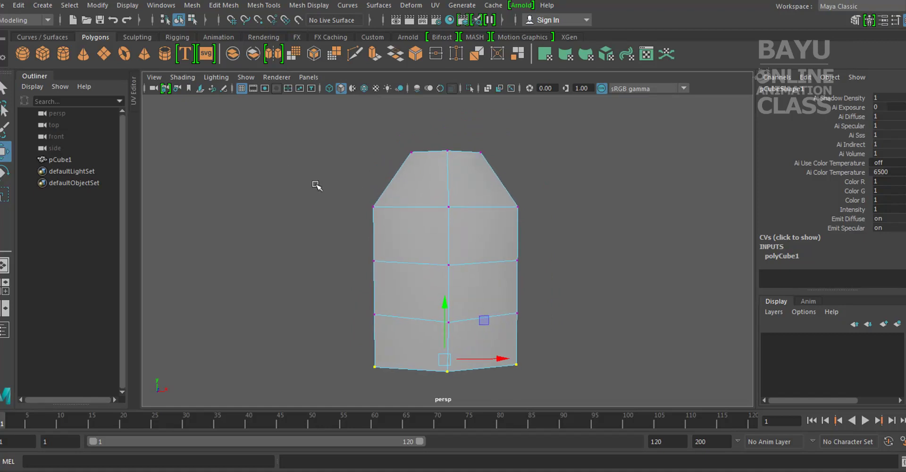
# Step: Scale the upper vertex rows wider on X and raise them
pyautogui.hotkey('ctrl', 'z')
pyautogui.moveTo(469, 234)
pyautogui.mouseDown()
pyautogui.moveTo(483, 229)
pyautogui.moveTo(510, 265)
pyautogui.moveTo(445, 263)
pyautogui.mouseUp()
pyautogui.press('w')
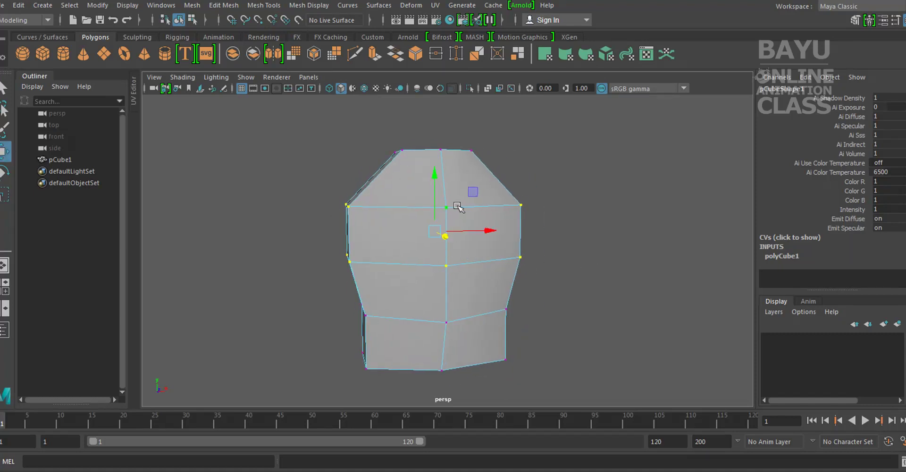
pyautogui.moveTo(437, 178); pyautogui.dragTo(434, 160)
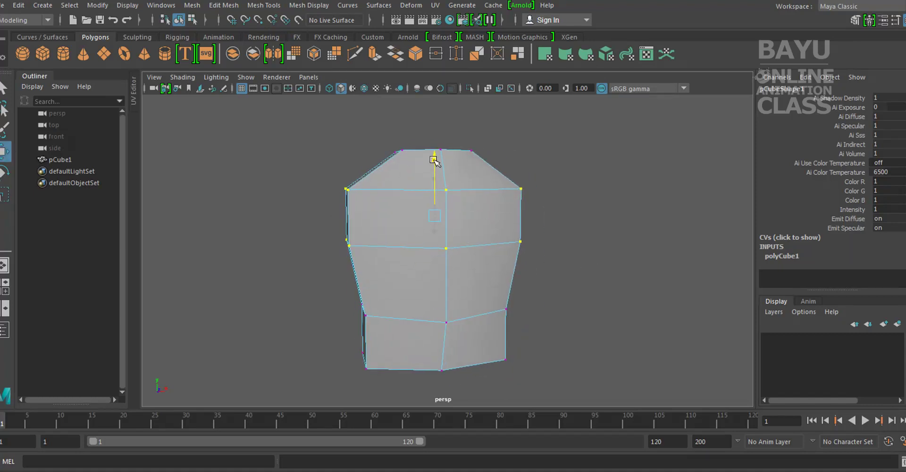
# Step: Select the left and right shoulder vertices and raise them
pyautogui.keyDown('alt'); pyautogui.moveTo(471, 226); pyautogui.dragTo(477, 277); pyautogui.keyUp('alt')
pyautogui.moveTo(526, 164); pyautogui.dragTo(481, 287)
pyautogui.keyDown('shift'); pyautogui.moveTo(276, 181); pyautogui.dragTo(349, 286); pyautogui.keyUp('shift')
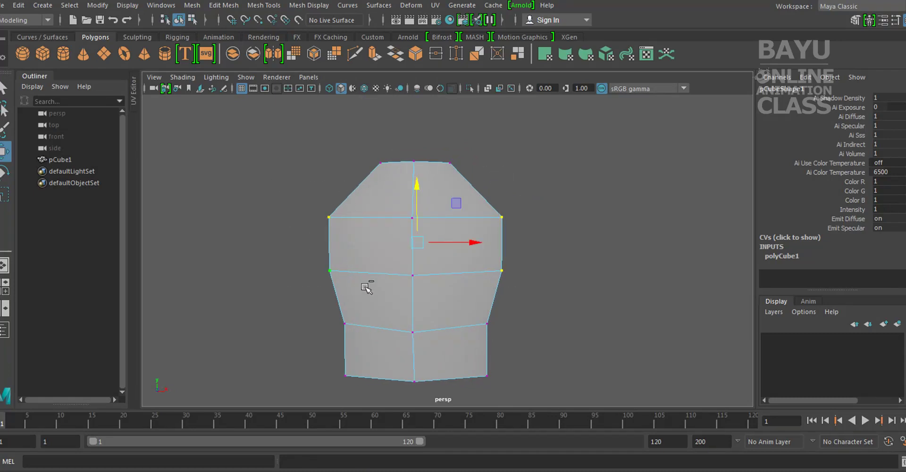
pyautogui.moveTo(412, 200); pyautogui.dragTo(415, 172)
pyautogui.keyDown('alt'); pyautogui.moveTo(434, 331); pyautogui.dragTo(434, 269, button='middle'); pyautogui.keyUp('alt')
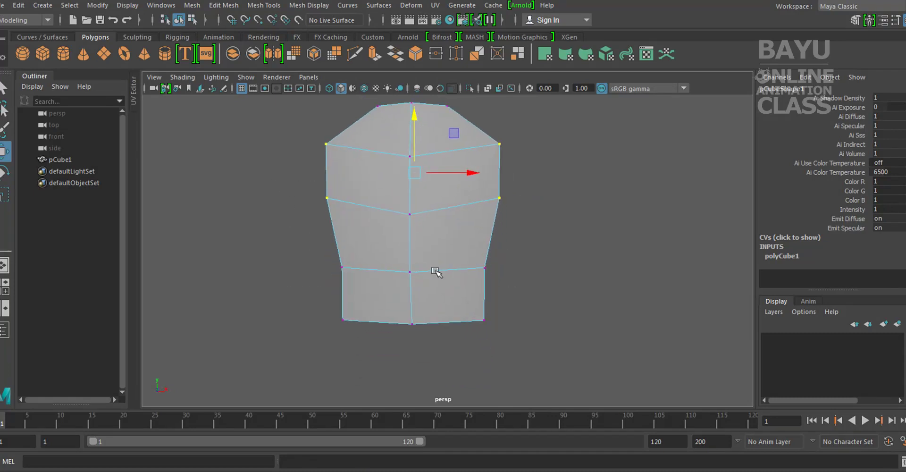
# Step: Adjust the middle and bottom rows on Y, lowering the bottom and middle vertices
pyautogui.moveTo(505, 276); pyautogui.dragTo(504, 276)
pyautogui.moveTo(414, 224); pyautogui.dragTo(414, 219)
pyautogui.moveTo(414, 319)
pyautogui.keyDown('alt'); pyautogui.mouseDown()
pyautogui.moveTo(454, 340)
pyautogui.moveTo(448, 313)
pyautogui.moveTo(327, 256)
pyautogui.moveTo(670, 346)
pyautogui.mouseUp(); pyautogui.keyUp('alt')
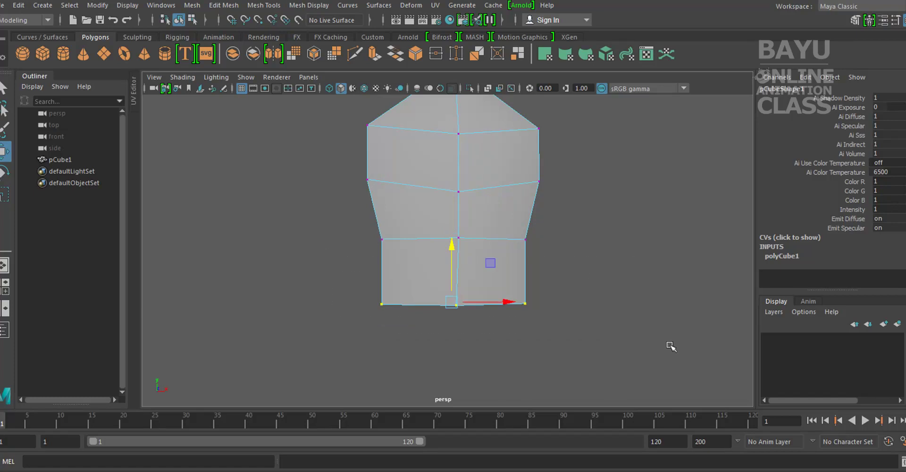
pyautogui.moveTo(451, 250); pyautogui.dragTo(452, 276)
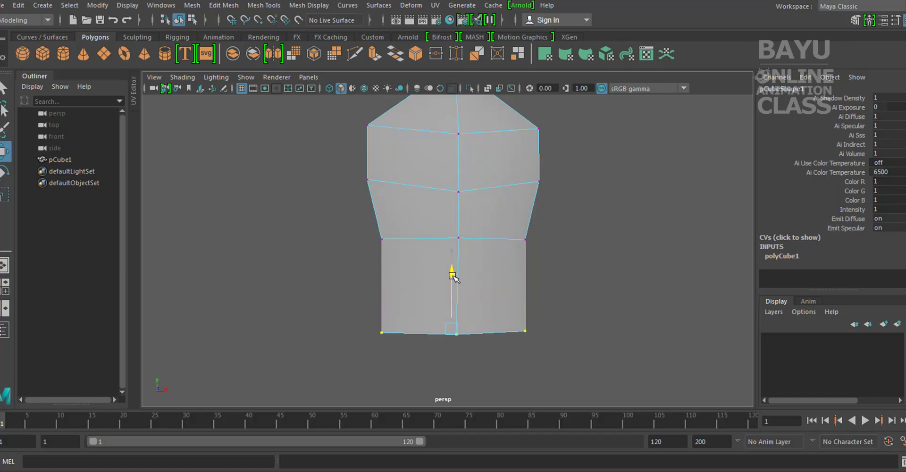
pyautogui.moveTo(521, 247); pyautogui.dragTo(527, 249)
pyautogui.moveTo(454, 196); pyautogui.dragTo(454, 224)
# Step: Scale the bottom corner vertices inward on X to taper the base to a point
pyautogui.keyDown('alt'); pyautogui.moveTo(545, 317); pyautogui.dragTo(501, 269, button='middle'); pyautogui.keyUp('alt')
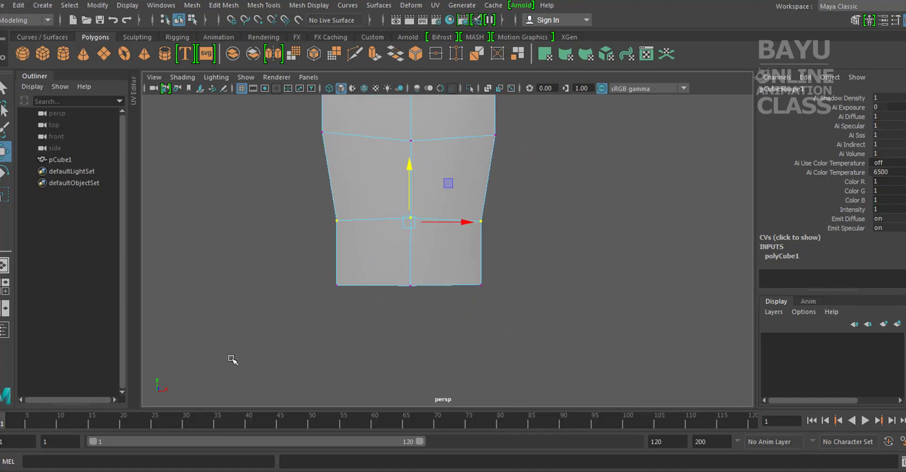
pyautogui.keyDown('alt'); pyautogui.moveTo(442, 190); pyautogui.dragTo(372, 219); pyautogui.keyUp('alt')
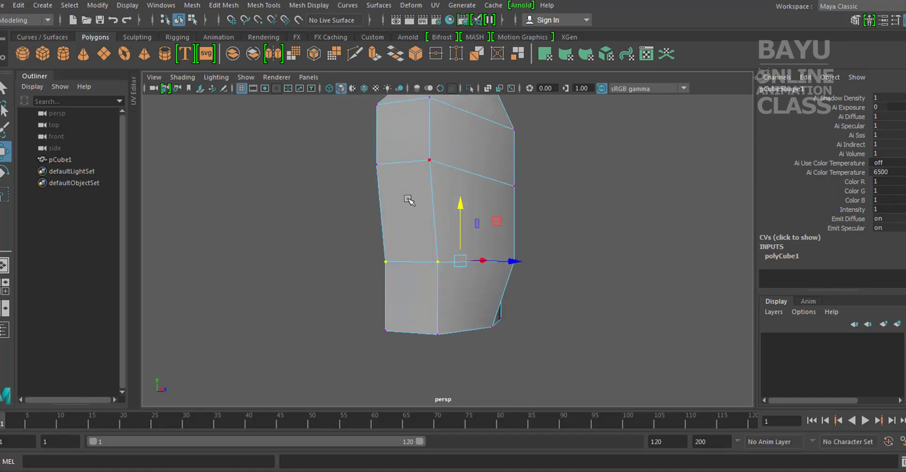
pyautogui.keyDown('alt'); pyautogui.moveTo(420, 349); pyautogui.dragTo(303, 299); pyautogui.keyUp('alt')
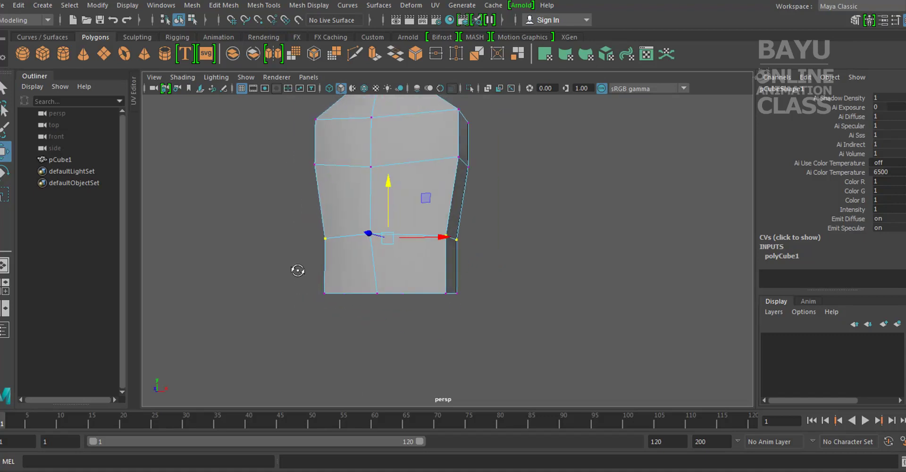
pyautogui.keyDown('alt'); pyautogui.moveTo(297, 267); pyautogui.dragTo(331, 216); pyautogui.keyUp('alt')
pyautogui.moveTo(368, 284)
pyautogui.keyDown('alt'); pyautogui.mouseDown()
pyautogui.moveTo(281, 255)
pyautogui.moveTo(341, 291)
pyautogui.mouseUp(); pyautogui.keyUp('alt')
pyautogui.moveTo(472, 272)
pyautogui.keyDown('shift'); pyautogui.mouseDown()
pyautogui.moveTo(426, 303)
pyautogui.moveTo(546, 326)
pyautogui.mouseUp(); pyautogui.keyUp('shift')
pyautogui.press('r')
pyautogui.moveTo(487, 301)
pyautogui.mouseDown()
pyautogui.moveTo(443, 313)
pyautogui.moveTo(537, 265)
pyautogui.moveTo(542, 299)
pyautogui.moveTo(522, 284)
pyautogui.moveTo(234, 274)
pyautogui.mouseUp()
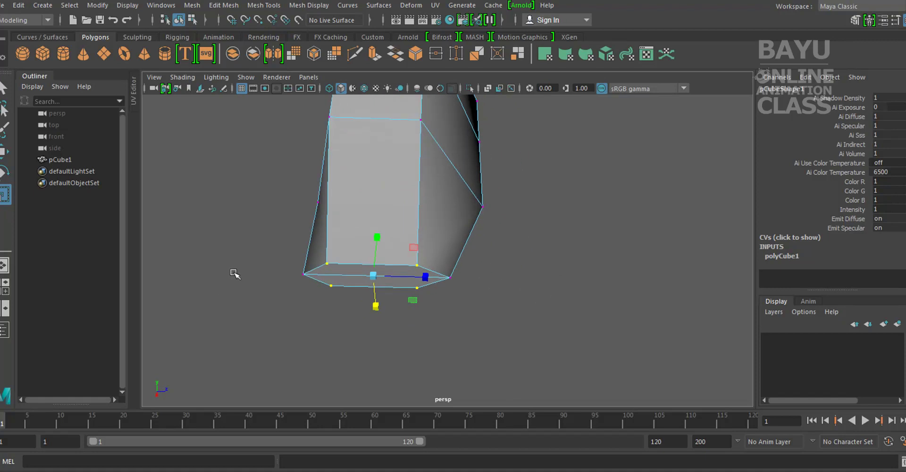
pyautogui.click(302, 268)
pyautogui.moveTo(439, 295)
pyautogui.keyDown('shift'); pyautogui.mouseDown()
pyautogui.moveTo(449, 291)
pyautogui.moveTo(423, 282)
pyautogui.moveTo(343, 285)
pyautogui.moveTo(465, 249)
pyautogui.moveTo(417, 305)
pyautogui.moveTo(439, 292)
pyautogui.mouseUp(); pyautogui.keyUp('shift')
# Step: Select the middle vertex row and scale it on X to reshape the waist
pyautogui.moveTo(332, 245); pyautogui.dragTo(519, 274)
pyautogui.press('e')
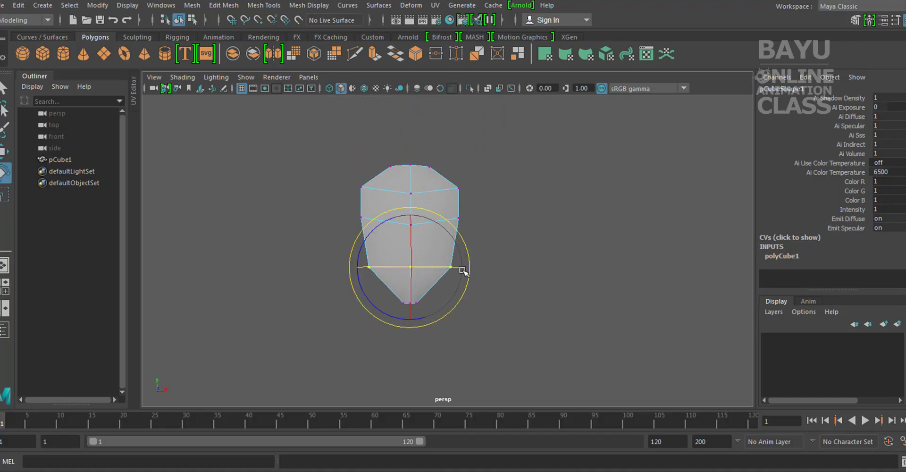
pyautogui.press('r')
pyautogui.moveTo(461, 269); pyautogui.dragTo(457, 265)
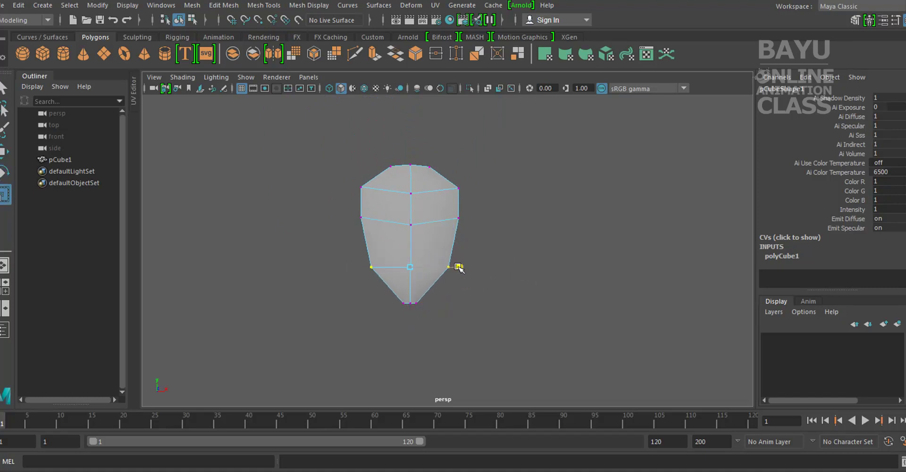
pyautogui.keyDown('alt'); pyautogui.moveTo(458, 265); pyautogui.dragTo(404, 302, button='middle'); pyautogui.keyUp('alt')
pyautogui.scroll(2, 418, 283)
pyautogui.moveTo(404, 284); pyautogui.dragTo(407, 285)
pyautogui.keyDown('alt'); pyautogui.moveTo(456, 280); pyautogui.dragTo(591, 223, button='middle'); pyautogui.keyUp('alt')
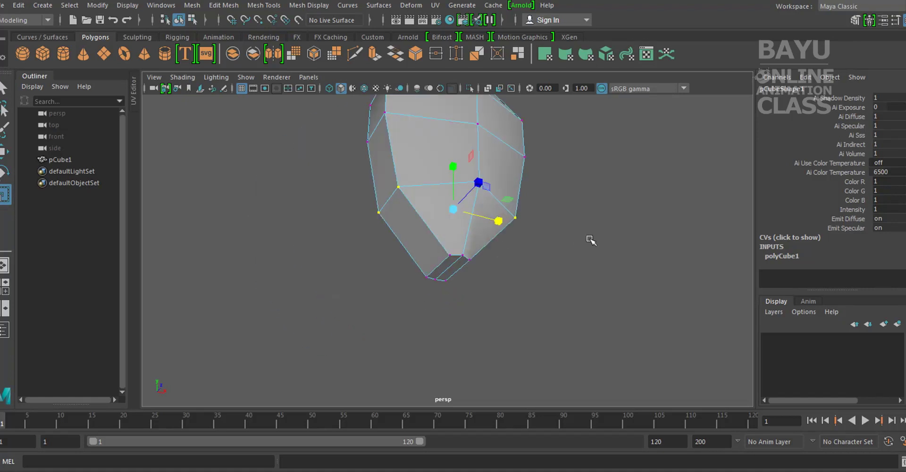
pyautogui.moveTo(374, 294)
pyautogui.keyDown('alt'); pyautogui.mouseDown()
pyautogui.moveTo(481, 280)
pyautogui.moveTo(461, 280)
pyautogui.moveTo(455, 292)
pyautogui.moveTo(459, 267)
pyautogui.moveTo(317, 306)
pyautogui.moveTo(465, 279)
pyautogui.moveTo(457, 231)
pyautogui.moveTo(425, 269)
pyautogui.moveTo(467, 236)
pyautogui.moveTo(395, 309)
pyautogui.moveTo(503, 259)
pyautogui.moveTo(452, 279)
pyautogui.mouseUp(); pyautogui.keyUp('alt')
# Step: In face mode, select a bottom face of the mesh and ready the Move tool
pyautogui.rightClick(455, 232)
pyautogui.click(451, 195)
pyautogui.click(448, 227)
pyautogui.press('w')
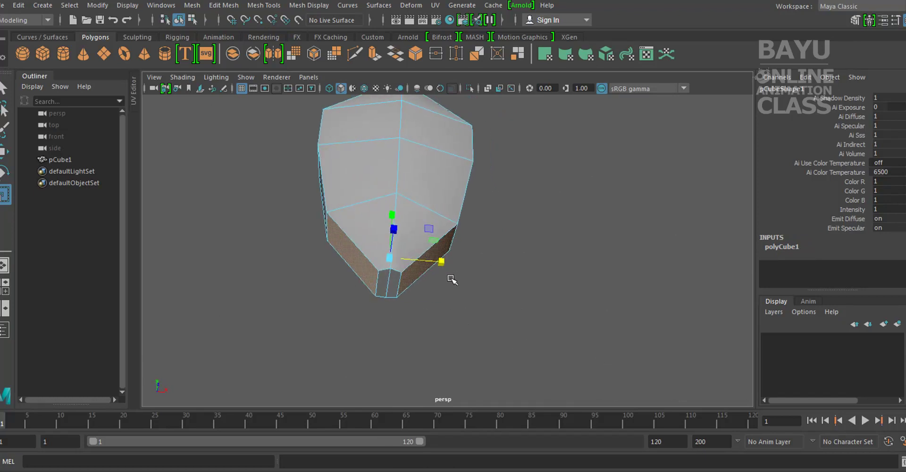
pyautogui.moveTo(422, 244)
pyautogui.keyDown('alt'); pyautogui.mouseDown()
pyautogui.moveTo(499, 244)
pyautogui.moveTo(333, 201)
pyautogui.mouseUp(); pyautogui.keyUp('alt')
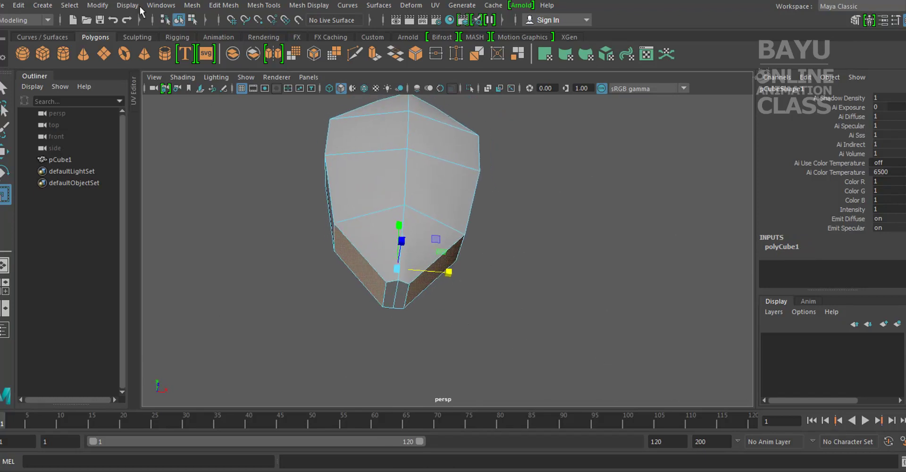
# Step: Extrude the selected bottom face and drag it down along Y to start a leg
pyautogui.click(224, 5)
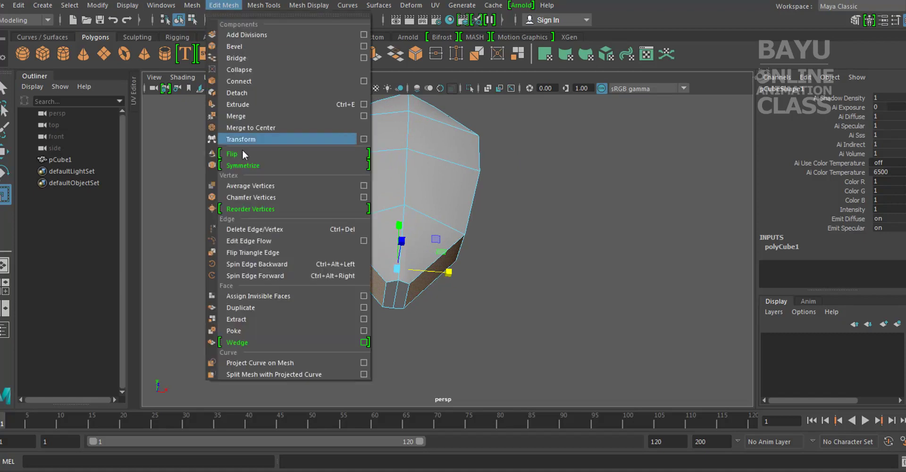
pyautogui.click(252, 105)
pyautogui.moveTo(555, 271)
pyautogui.keyDown('alt'); pyautogui.mouseDown()
pyautogui.moveTo(433, 295)
pyautogui.moveTo(469, 277)
pyautogui.mouseUp(); pyautogui.keyUp('alt')
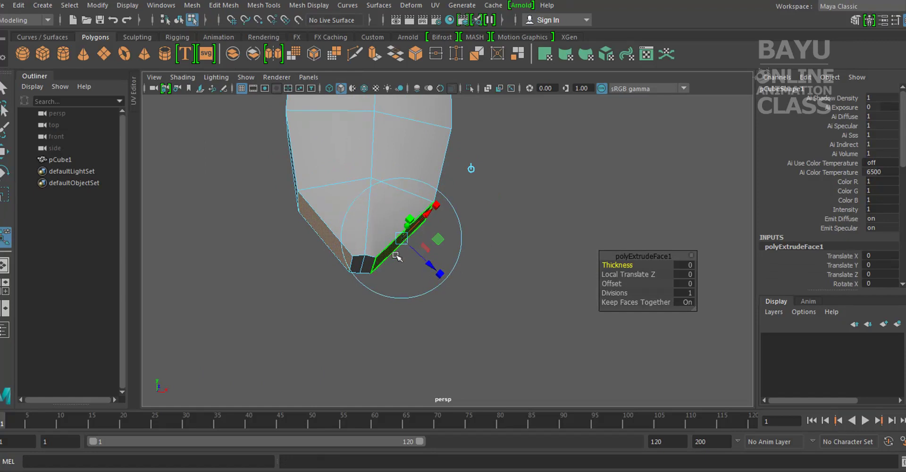
pyautogui.moveTo(466, 304)
pyautogui.keyDown('alt'); pyautogui.mouseDown(button='middle')
pyautogui.moveTo(469, 322)
pyautogui.moveTo(433, 323)
pyautogui.mouseUp(button='middle'); pyautogui.keyUp('alt')
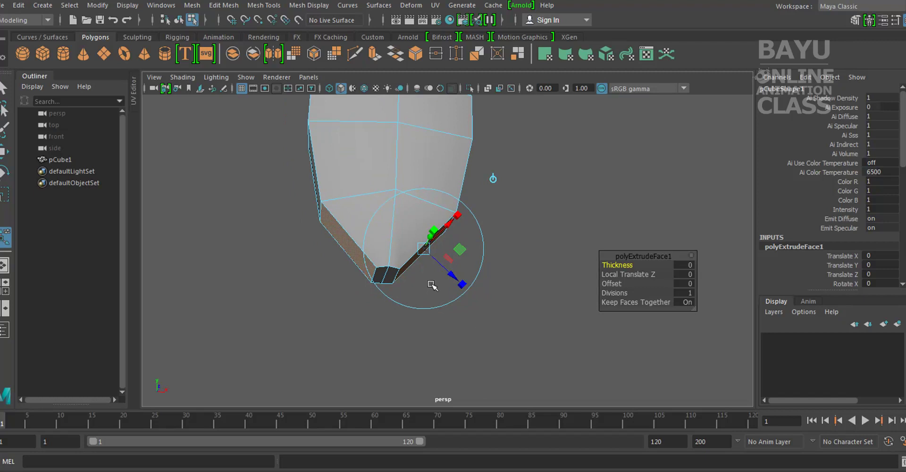
pyautogui.keyDown('alt'); pyautogui.moveTo(431, 285); pyautogui.dragTo(412, 237); pyautogui.keyUp('alt')
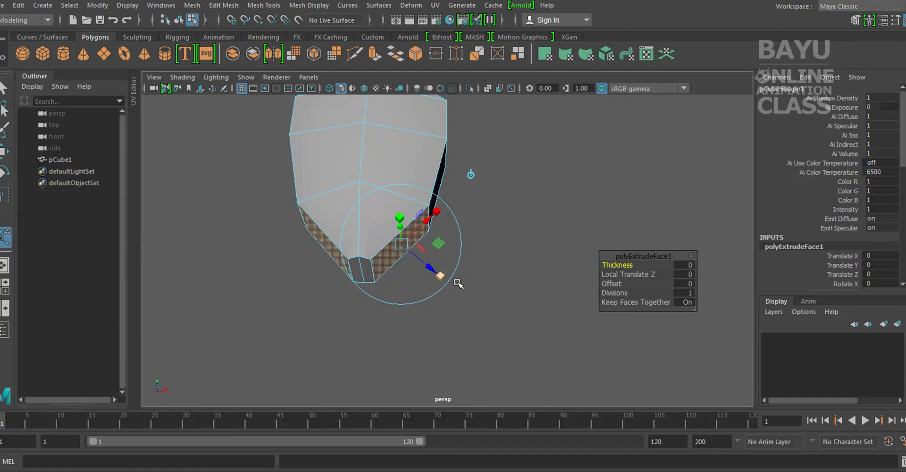
pyautogui.click(4, 154)
pyautogui.moveTo(468, 241)
pyautogui.keyDown('alt'); pyautogui.mouseDown()
pyautogui.moveTo(511, 257)
pyautogui.moveTo(373, 222)
pyautogui.mouseUp(); pyautogui.keyUp('alt')
pyautogui.moveTo(358, 188)
pyautogui.mouseDown()
pyautogui.moveTo(366, 296)
pyautogui.moveTo(357, 268)
pyautogui.moveTo(378, 303)
pyautogui.mouseUp()
# Step: Raise the extruded bottom faces to shorten the legs and scale them wider
pyautogui.press('r')
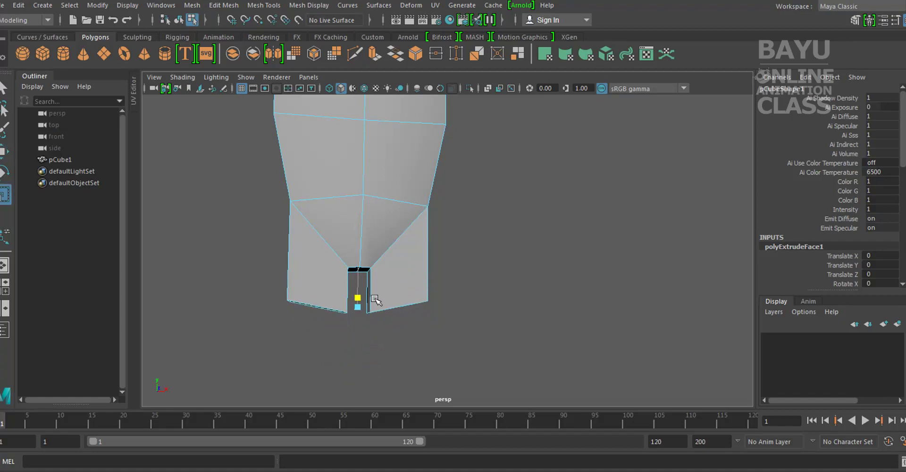
pyautogui.press('w')
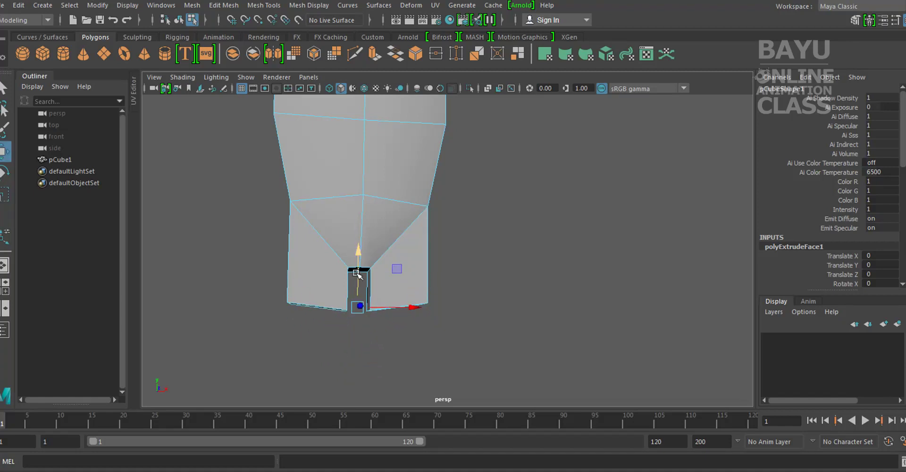
pyautogui.moveTo(359, 250)
pyautogui.mouseDown()
pyautogui.moveTo(362, 236)
pyautogui.moveTo(430, 273)
pyautogui.moveTo(378, 256)
pyautogui.moveTo(299, 296)
pyautogui.moveTo(451, 289)
pyautogui.moveTo(80, 284)
pyautogui.moveTo(474, 240)
pyautogui.moveTo(562, 241)
pyautogui.moveTo(448, 255)
pyautogui.moveTo(395, 218)
pyautogui.moveTo(392, 316)
pyautogui.moveTo(409, 297)
pyautogui.moveTo(437, 304)
pyautogui.moveTo(495, 287)
pyautogui.moveTo(507, 278)
pyautogui.moveTo(488, 255)
pyautogui.moveTo(500, 255)
pyautogui.moveTo(528, 216)
pyautogui.moveTo(537, 246)
pyautogui.moveTo(478, 259)
pyautogui.mouseUp()
pyautogui.press('r')
pyautogui.keyDown('alt'); pyautogui.moveTo(409, 231); pyautogui.dragTo(396, 194); pyautogui.keyUp('alt')
pyautogui.moveTo(499, 218)
pyautogui.keyDown('alt'); pyautogui.mouseDown()
pyautogui.moveTo(471, 225)
pyautogui.moveTo(505, 229)
pyautogui.mouseUp(); pyautogui.keyUp('alt')
pyautogui.moveTo(512, 196)
pyautogui.mouseDown()
pyautogui.moveTo(525, 200)
pyautogui.moveTo(478, 255)
pyautogui.moveTo(414, 259)
pyautogui.moveTo(333, 287)
pyautogui.moveTo(433, 291)
pyautogui.moveTo(512, 222)
pyautogui.moveTo(475, 263)
pyautogui.moveTo(512, 291)
pyautogui.moveTo(527, 289)
pyautogui.mouseUp()
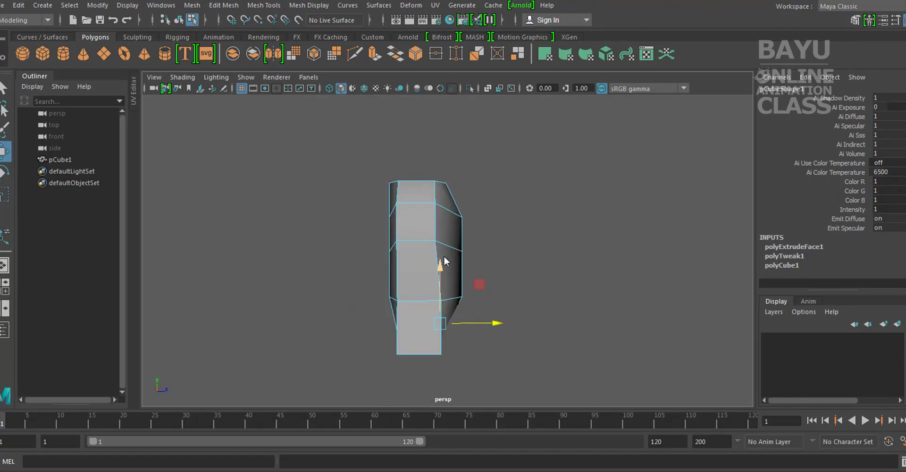
# Step: In vertex mode, move the left vertex column outward to round out the side
pyautogui.moveTo(444, 256); pyautogui.dragTo(396, 163, button='right')
pyautogui.moveTo(459, 314)
pyautogui.mouseDown()
pyautogui.moveTo(513, 298)
pyautogui.moveTo(607, 226)
pyautogui.moveTo(551, 243)
pyautogui.mouseUp()
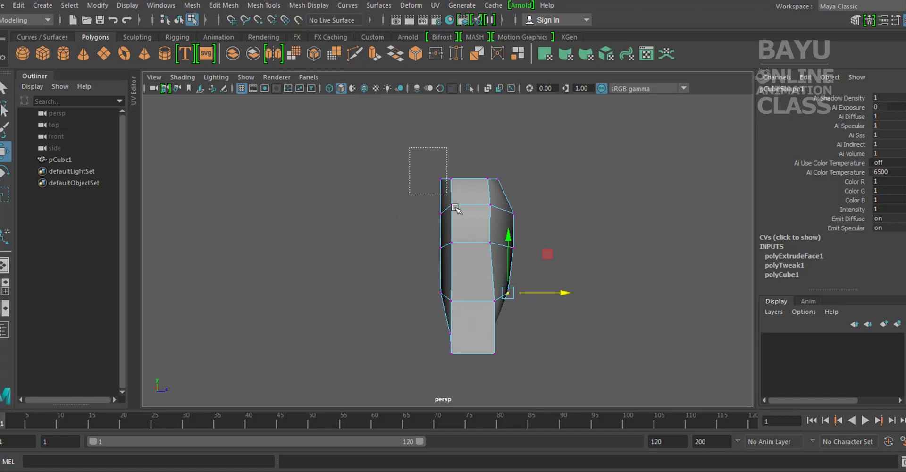
pyautogui.moveTo(430, 176); pyautogui.dragTo(469, 257)
pyautogui.moveTo(501, 213)
pyautogui.mouseDown()
pyautogui.moveTo(486, 214)
pyautogui.moveTo(494, 216)
pyautogui.mouseUp()
pyautogui.moveTo(593, 250)
pyautogui.keyDown('alt'); pyautogui.mouseDown()
pyautogui.moveTo(441, 358)
pyautogui.moveTo(494, 307)
pyautogui.mouseUp(); pyautogui.keyUp('alt')
pyautogui.scroll(3, 419, 307)
# Step: Select the two top faces and scale them narrower
pyautogui.moveTo(329, 162); pyautogui.dragTo(330, 194, button='right')
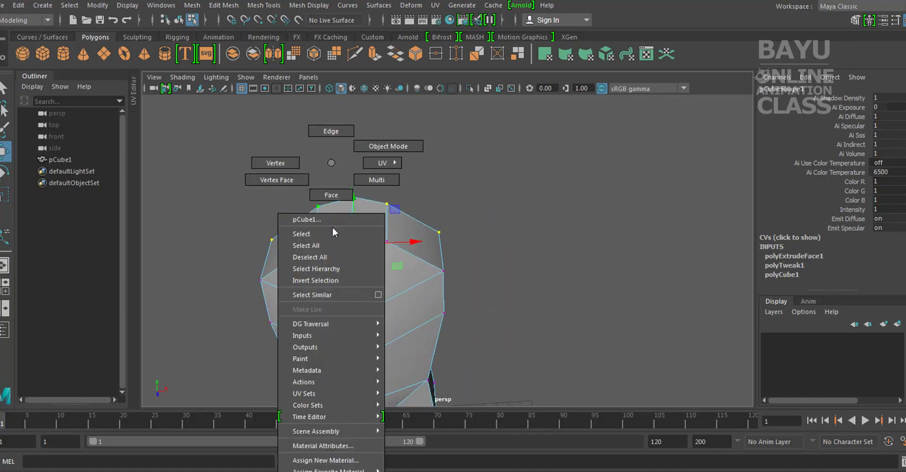
pyautogui.click(333, 227)
pyautogui.keyDown('shift'); pyautogui.click(368, 212); pyautogui.keyUp('shift')
pyautogui.moveTo(497, 297)
pyautogui.keyDown('alt'); pyautogui.mouseDown()
pyautogui.moveTo(597, 247)
pyautogui.moveTo(649, 265)
pyautogui.moveTo(590, 271)
pyautogui.mouseUp(); pyautogui.keyUp('alt')
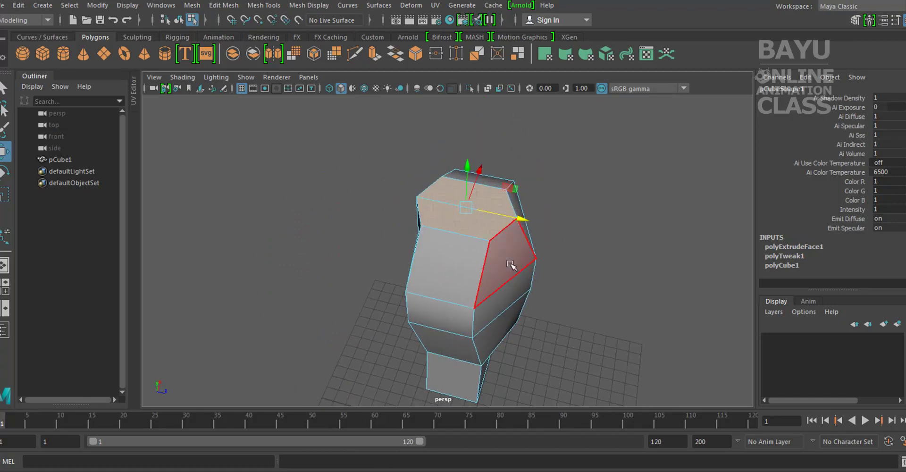
pyautogui.press('r')
pyautogui.moveTo(516, 220)
pyautogui.mouseDown()
pyautogui.moveTo(509, 217)
pyautogui.moveTo(524, 226)
pyautogui.moveTo(528, 249)
pyautogui.mouseUp()
pyautogui.keyDown('alt'); pyautogui.moveTo(525, 199); pyautogui.dragTo(521, 198); pyautogui.keyUp('alt')
pyautogui.press('w')
pyautogui.keyDown('alt'); pyautogui.moveTo(540, 308); pyautogui.dragTo(415, 264); pyautogui.keyUp('alt')
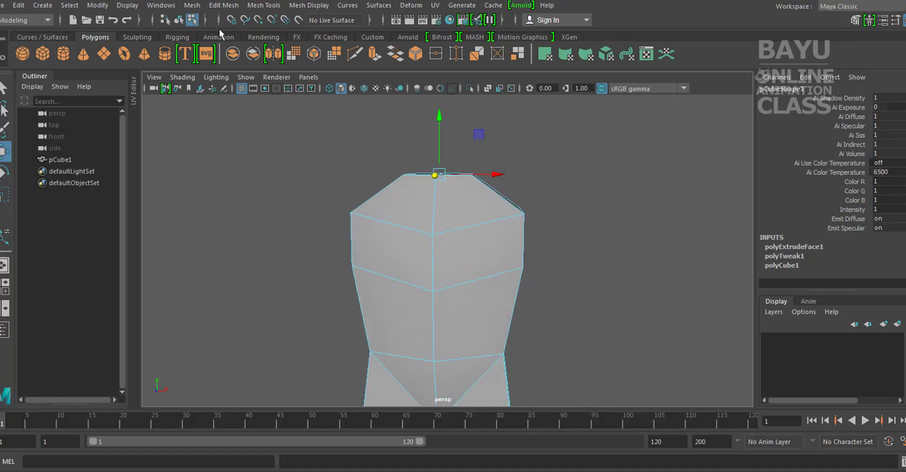
# Step: Extrude the top faces upward into a short neck block (polyExtrudeFace2)
pyautogui.click(215, 6)
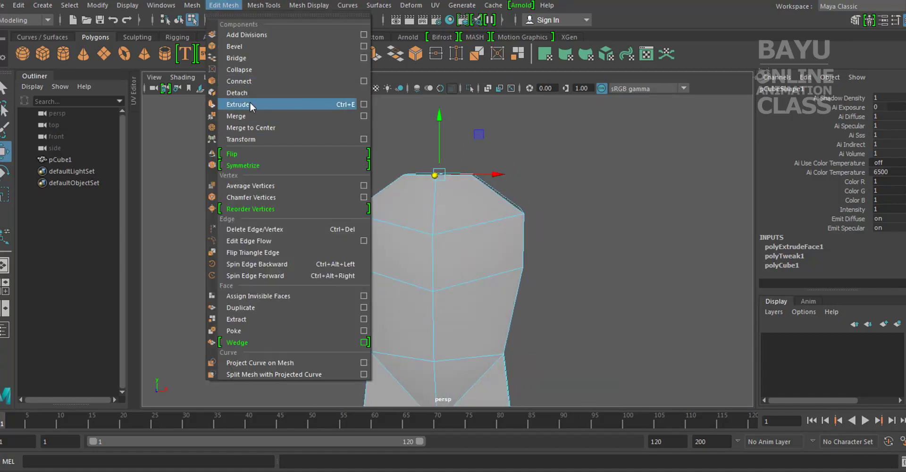
pyautogui.click(250, 104)
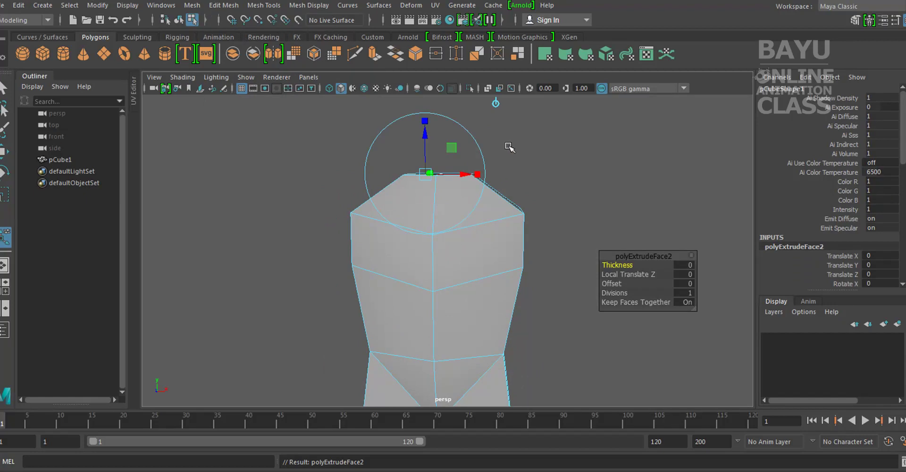
pyautogui.moveTo(444, 136)
pyautogui.keyDown('alt'); pyautogui.mouseDown()
pyautogui.moveTo(445, 164)
pyautogui.moveTo(443, 128)
pyautogui.mouseUp(); pyautogui.keyUp('alt')
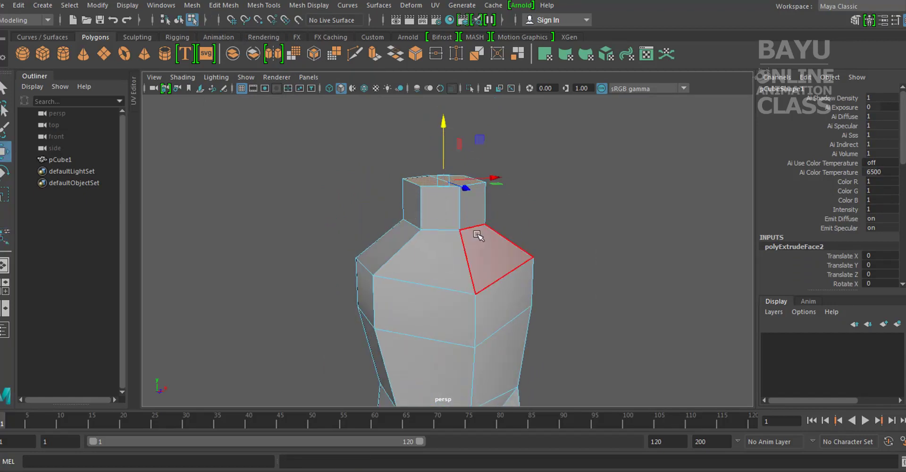
pyautogui.scroll(-5, 485, 263)
pyautogui.moveTo(485, 263)
pyautogui.keyDown('alt'); pyautogui.mouseDown()
pyautogui.moveTo(451, 243)
pyautogui.moveTo(378, 245)
pyautogui.moveTo(415, 234)
pyautogui.moveTo(533, 235)
pyautogui.moveTo(415, 250)
pyautogui.mouseUp(); pyautogui.keyUp('alt')
pyautogui.scroll(5, 415, 250)
pyautogui.scroll(-5, 415, 250)
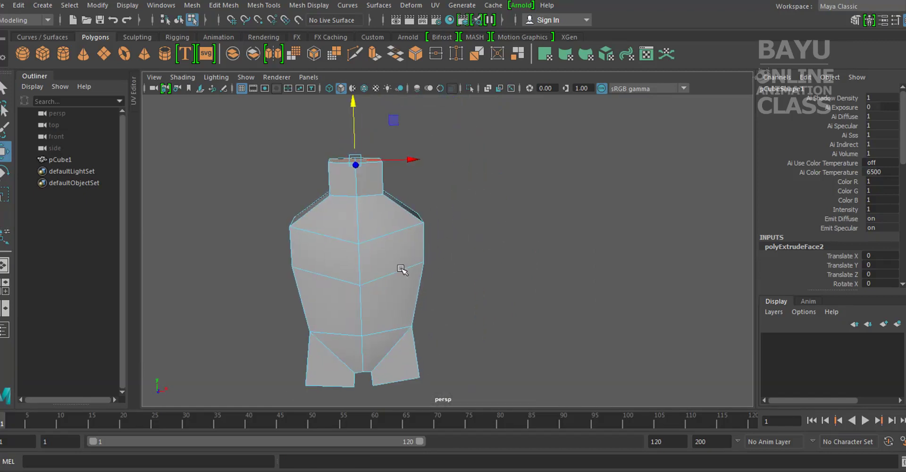
# Step: Return to object mode, select pCube1 and turn on Wireframe on Shaded
pyautogui.moveTo(393, 163); pyautogui.dragTo(393, 244, button='right')
pyautogui.click(449, 146)
pyautogui.click(453, 249)
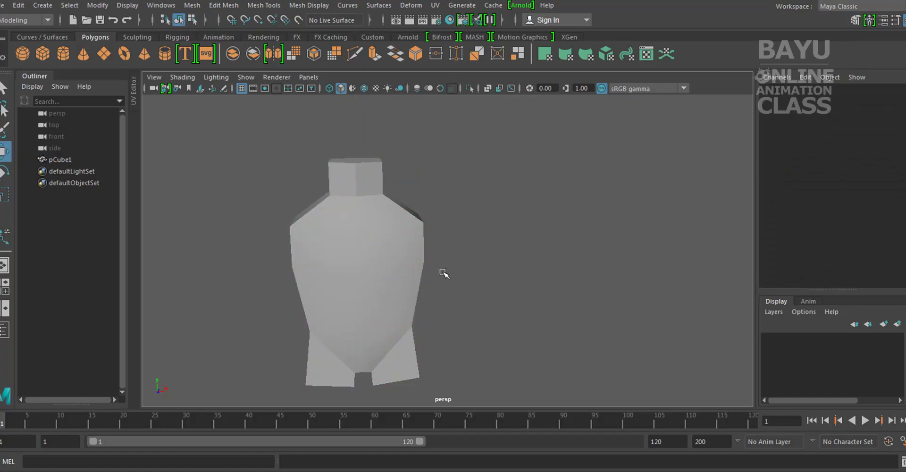
pyautogui.click(413, 244)
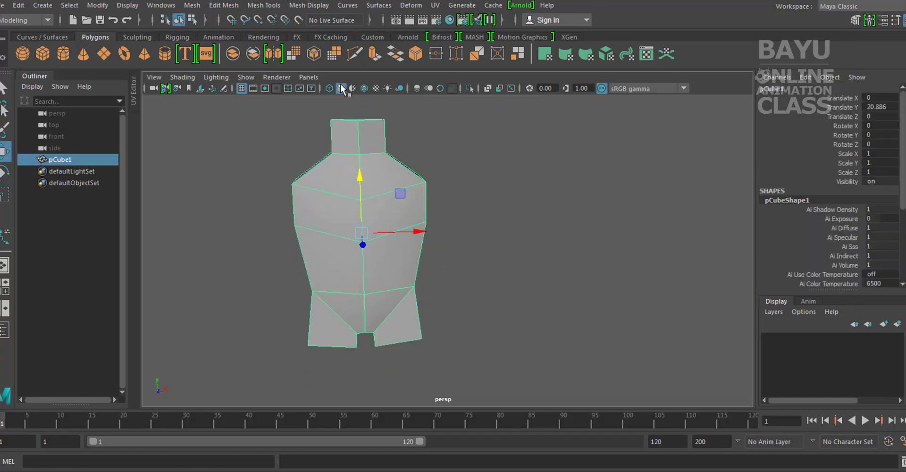
pyautogui.click(364, 89)
pyautogui.keyDown('alt'); pyautogui.moveTo(519, 177); pyautogui.dragTo(499, 224, button='middle'); pyautogui.keyUp('alt')
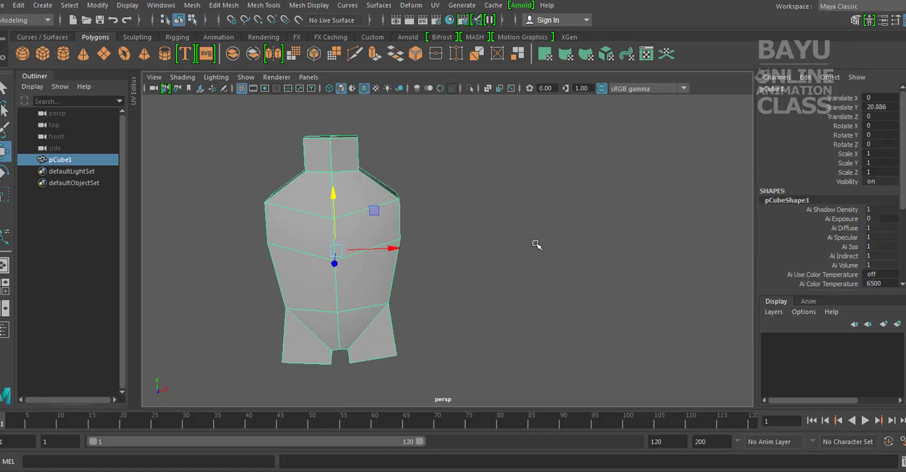
pyautogui.click(188, 6)
pyautogui.moveTo(223, 249)
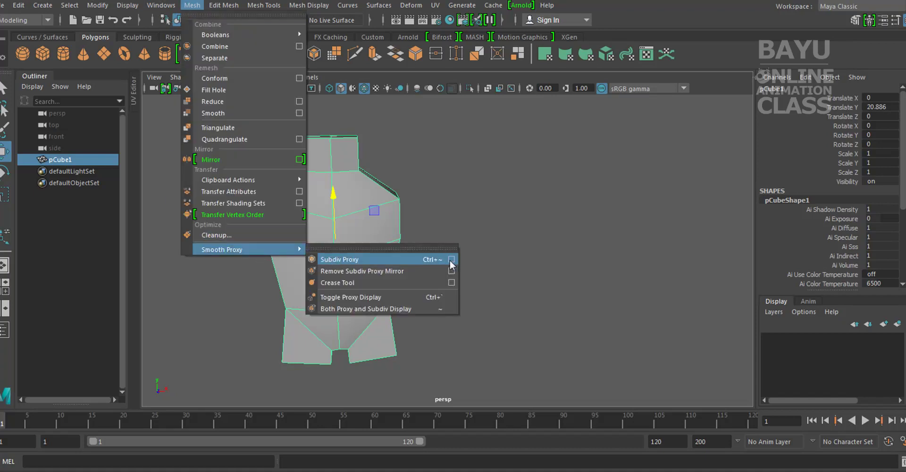
# Step: Apply a Subdiv Proxy at Division Levels 2, creating pCube1SmoothProxyGroup
pyautogui.click(450, 260)
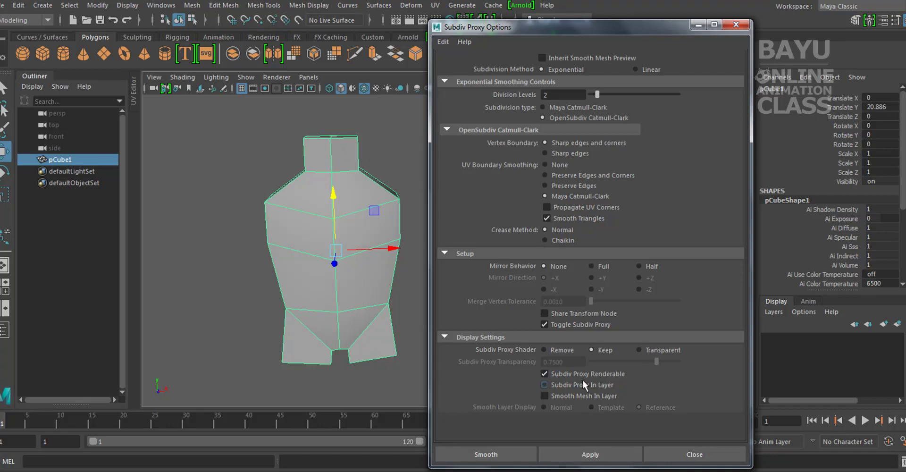
pyautogui.write('2')
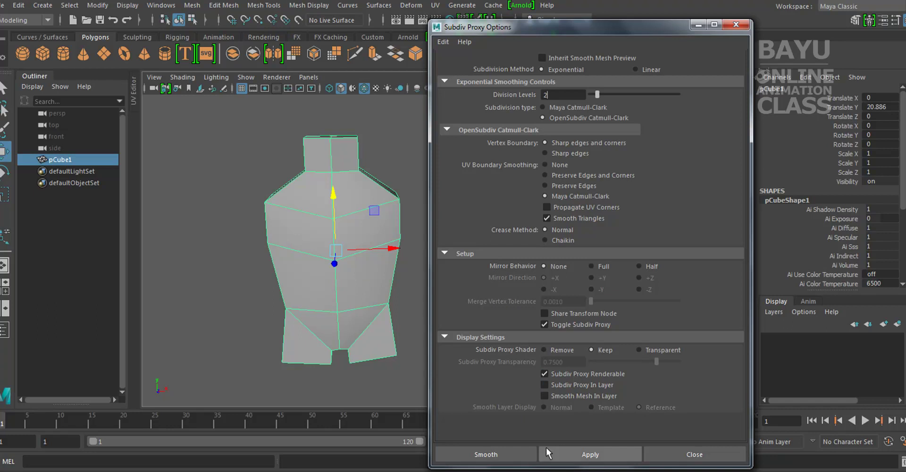
pyautogui.click(465, 453)
pyautogui.keyDown('alt'); pyautogui.moveTo(412, 384); pyautogui.dragTo(387, 282, button='middle'); pyautogui.keyUp('alt')
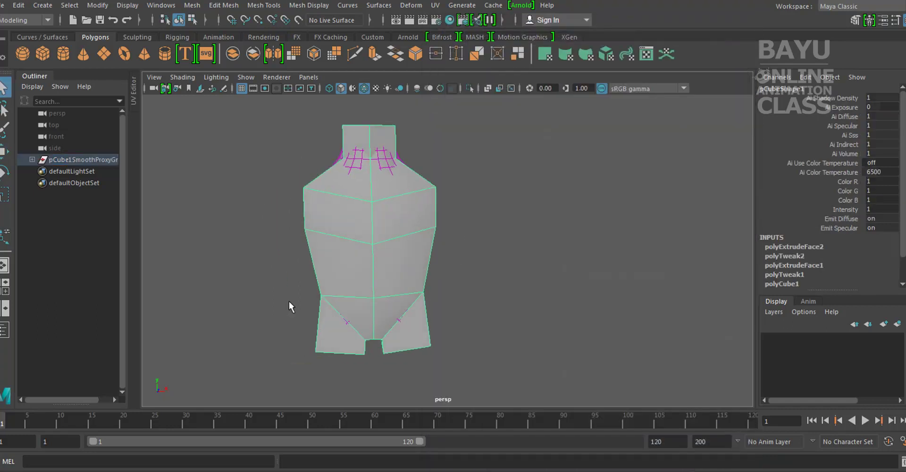
# Step: Move the smooth proxy pCube2 right along X so it sits beside the torso
pyautogui.click(301, 240)
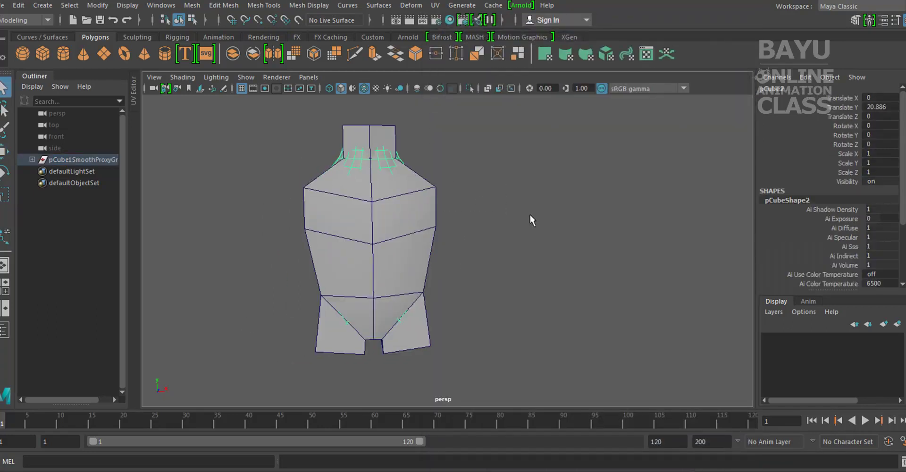
pyautogui.press('w')
pyautogui.moveTo(432, 237)
pyautogui.mouseDown()
pyautogui.moveTo(632, 260)
pyautogui.moveTo(681, 315)
pyautogui.mouseUp()
pyautogui.keyDown('alt'); pyautogui.moveTo(681, 316); pyautogui.dragTo(652, 310, button='middle'); pyautogui.keyUp('alt')
pyautogui.keyDown('alt'); pyautogui.moveTo(465, 269); pyautogui.dragTo(385, 225); pyautogui.keyUp('alt')
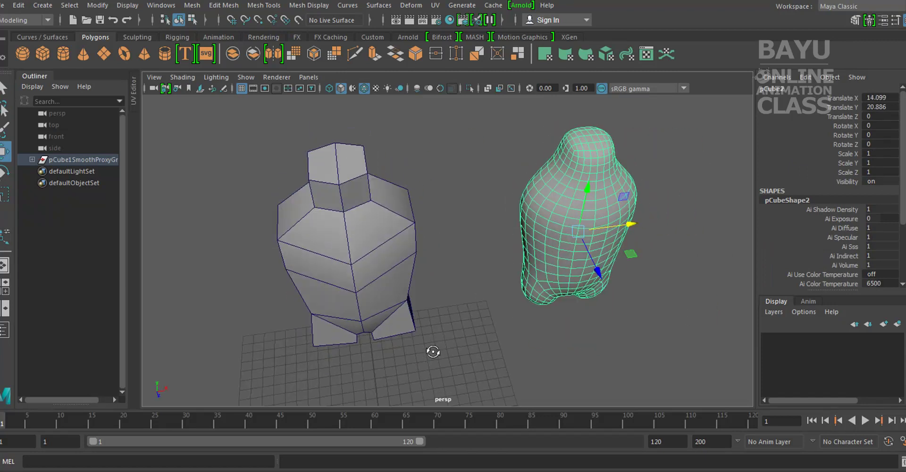
# Step: Raise the torso's two shoulder vertices slightly and scale them inward on X
pyautogui.click(348, 237)
pyautogui.keyDown('alt'); pyautogui.moveTo(469, 274); pyautogui.dragTo(519, 254, button='middle'); pyautogui.keyUp('alt')
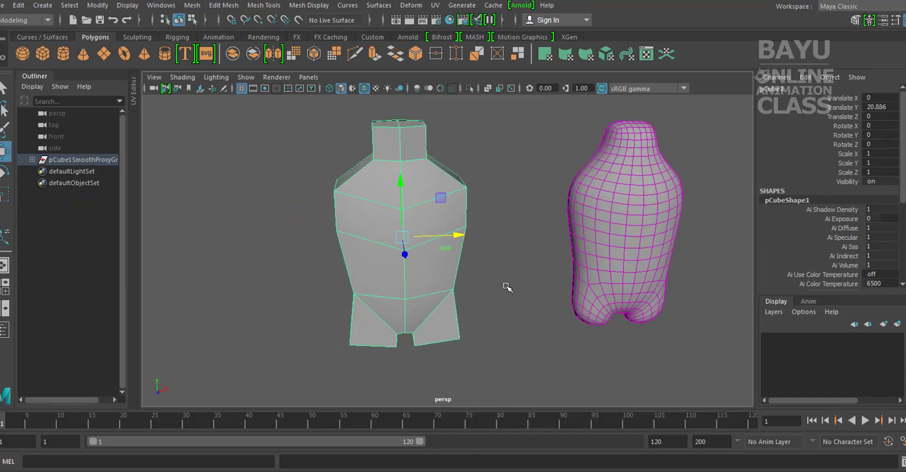
pyautogui.keyDown('alt'); pyautogui.moveTo(565, 326); pyautogui.dragTo(403, 217); pyautogui.keyUp('alt')
pyautogui.moveTo(351, 207); pyautogui.dragTo(300, 164, button='right')
pyautogui.moveTo(330, 199)
pyautogui.keyDown('alt'); pyautogui.mouseDown()
pyautogui.moveTo(317, 184)
pyautogui.moveTo(476, 197)
pyautogui.mouseUp(); pyautogui.keyUp('alt')
pyautogui.click(339, 193)
pyautogui.keyDown('shift'); pyautogui.click(466, 194); pyautogui.keyUp('shift')
pyautogui.keyDown('alt'); pyautogui.moveTo(434, 252); pyautogui.dragTo(455, 202); pyautogui.keyUp('alt')
pyautogui.moveTo(402, 139); pyautogui.dragTo(398, 135)
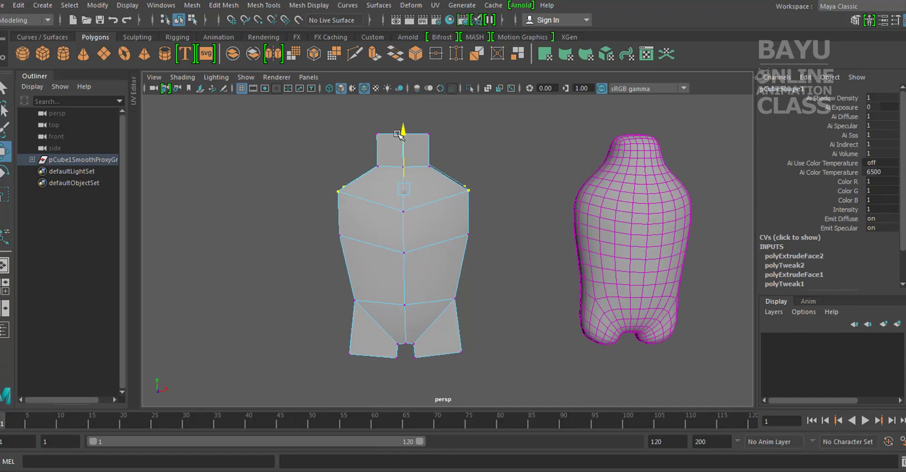
pyautogui.press('r')
pyautogui.moveTo(457, 187); pyautogui.dragTo(445, 188)
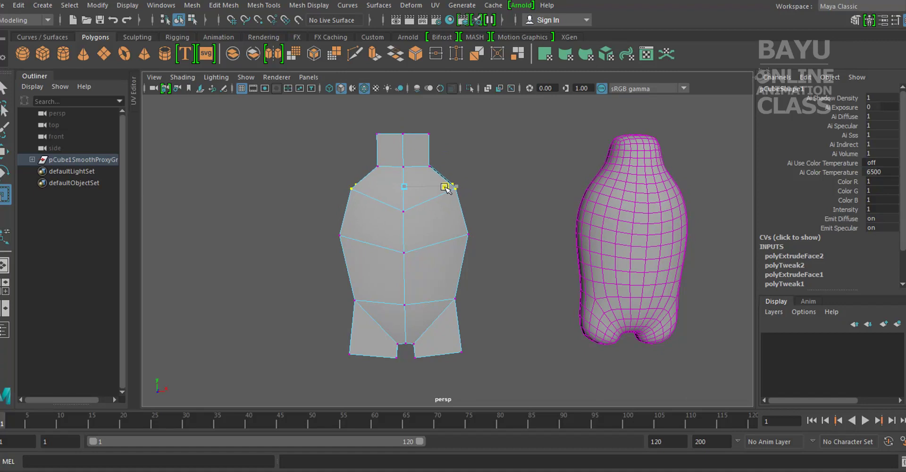
pyautogui.moveTo(581, 257)
pyautogui.keyDown('alt'); pyautogui.mouseDown()
pyautogui.moveTo(442, 291)
pyautogui.moveTo(352, 255)
pyautogui.moveTo(639, 253)
pyautogui.moveTo(465, 202)
pyautogui.moveTo(525, 233)
pyautogui.moveTo(479, 213)
pyautogui.mouseUp(); pyautogui.keyUp('alt')
# Step: Slide the cage's side face slightly left in face mode
pyautogui.moveTo(479, 214); pyautogui.dragTo(480, 187, button='right')
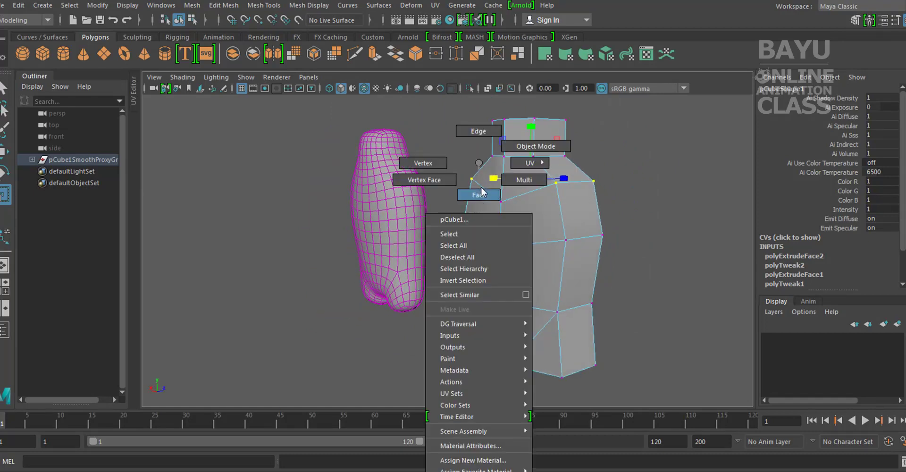
pyautogui.click(482, 220)
pyautogui.moveTo(482, 219)
pyautogui.keyDown('alt'); pyautogui.mouseDown()
pyautogui.moveTo(518, 221)
pyautogui.moveTo(502, 259)
pyautogui.mouseUp(); pyautogui.keyUp('alt')
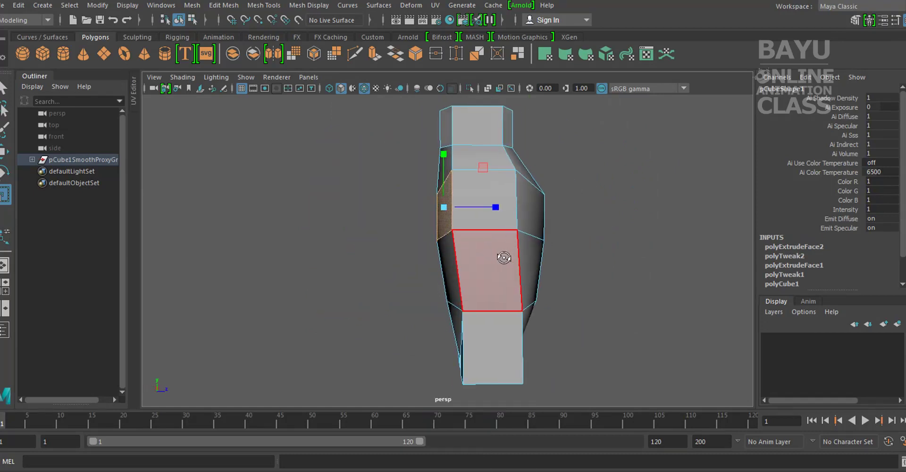
pyautogui.press('w')
pyautogui.moveTo(499, 207)
pyautogui.mouseDown()
pyautogui.moveTo(490, 208)
pyautogui.moveTo(546, 249)
pyautogui.moveTo(455, 293)
pyautogui.moveTo(394, 297)
pyautogui.moveTo(459, 309)
pyautogui.moveTo(437, 277)
pyautogui.moveTo(377, 289)
pyautogui.moveTo(440, 176)
pyautogui.mouseUp()
# Step: Extrude the cage's shoulder side face outward along Local Z into an arm stub
pyautogui.moveTo(409, 203); pyautogui.dragTo(453, 147, button='right')
pyautogui.moveTo(453, 148)
pyautogui.keyDown('alt'); pyautogui.mouseDown()
pyautogui.moveTo(441, 259)
pyautogui.moveTo(423, 227)
pyautogui.moveTo(469, 249)
pyautogui.moveTo(428, 237)
pyautogui.mouseUp(); pyautogui.keyUp('alt')
pyautogui.click(423, 228)
pyautogui.click(417, 225)
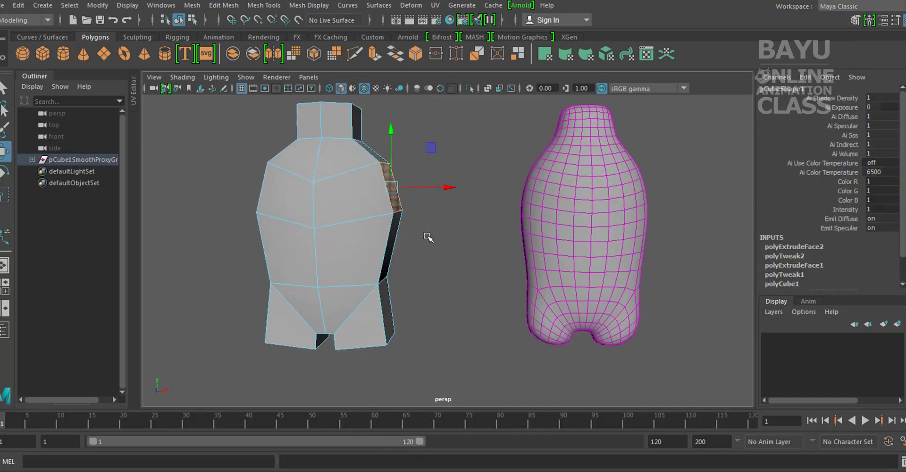
pyautogui.keyDown('shift'); pyautogui.click(393, 204); pyautogui.keyUp('shift')
pyautogui.keyDown('alt'); pyautogui.moveTo(454, 223); pyautogui.dragTo(409, 234); pyautogui.keyUp('alt')
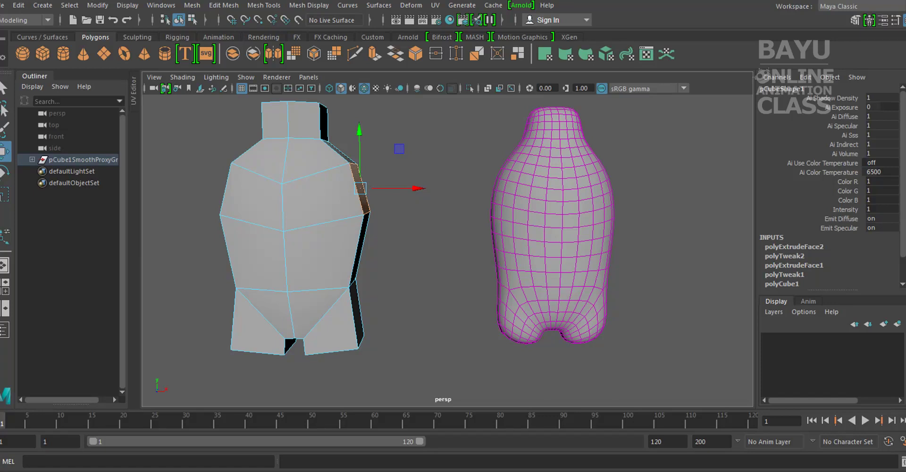
pyautogui.click(228, 6)
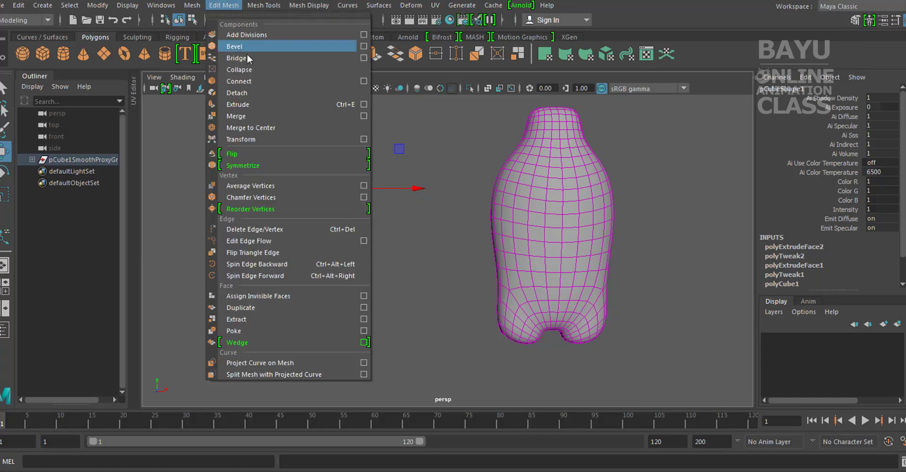
pyautogui.click(256, 109)
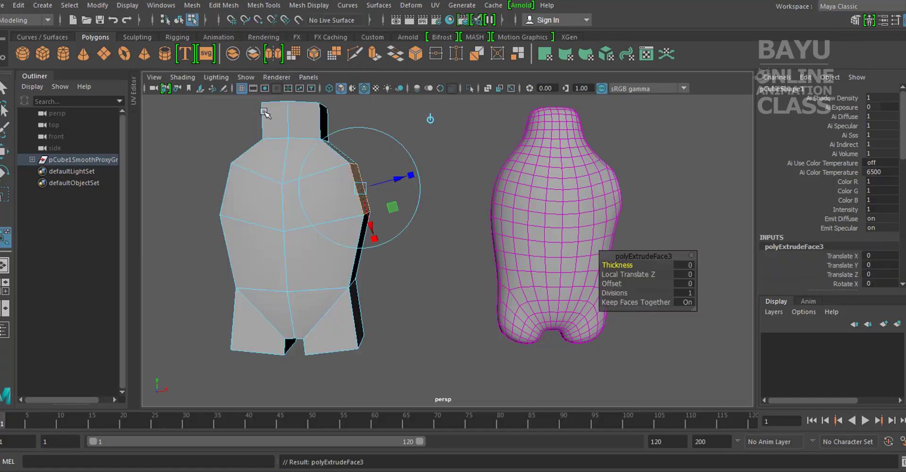
pyautogui.moveTo(406, 178)
pyautogui.mouseDown()
pyautogui.moveTo(434, 182)
pyautogui.moveTo(424, 178)
pyautogui.mouseUp()
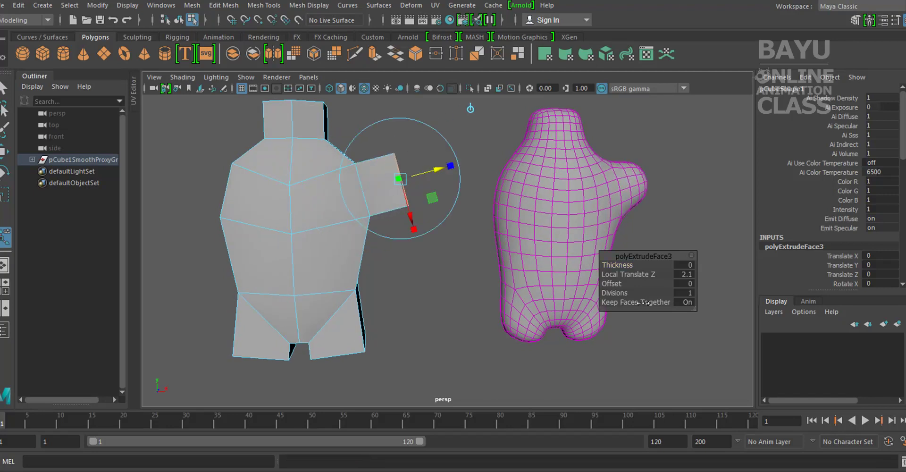
# Step: Extrude the arm-end face with Ctrl+E to bend the arm downward
pyautogui.keyDown('alt'); pyautogui.moveTo(425, 247); pyautogui.dragTo(359, 243, button='middle'); pyautogui.keyUp('alt')
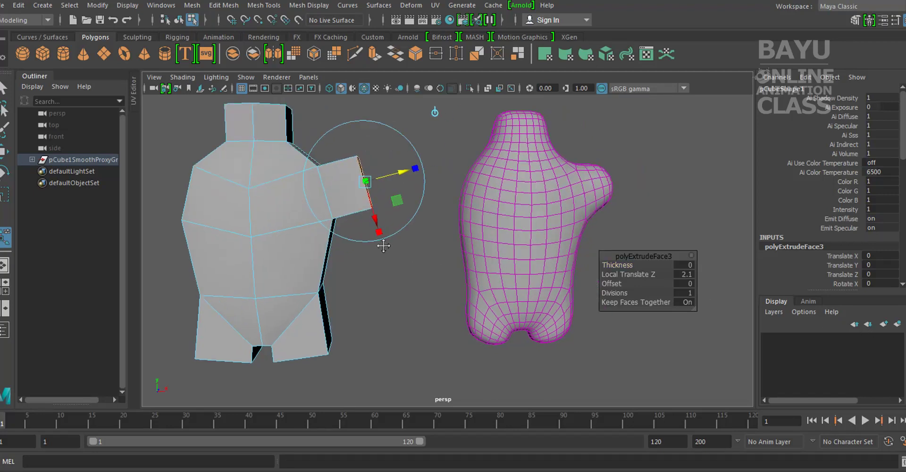
pyautogui.keyDown('alt'); pyautogui.moveTo(525, 197); pyautogui.dragTo(517, 235); pyautogui.keyUp('alt')
pyautogui.moveTo(501, 339)
pyautogui.keyDown('alt'); pyautogui.mouseDown()
pyautogui.moveTo(487, 253)
pyautogui.moveTo(310, 250)
pyautogui.moveTo(415, 263)
pyautogui.moveTo(400, 247)
pyautogui.moveTo(385, 259)
pyautogui.moveTo(391, 306)
pyautogui.mouseUp(); pyautogui.keyUp('alt')
pyautogui.click(415, 263)
pyautogui.click(376, 192)
pyautogui.hotkey('ctrl', 'e')
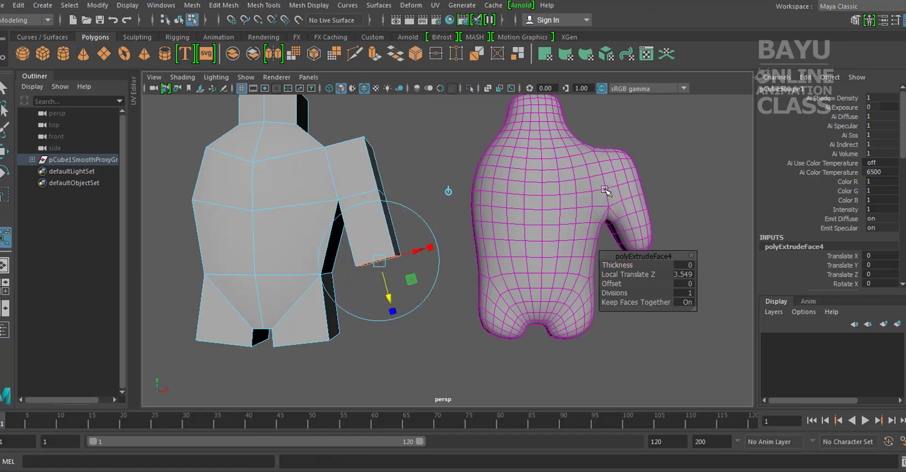
# Step: Box-select the cage's shoulder vertex and get the Move tool ready
pyautogui.moveTo(331, 162)
pyautogui.keyDown('alt'); pyautogui.mouseDown()
pyautogui.moveTo(423, 210)
pyautogui.moveTo(425, 196)
pyautogui.mouseUp(); pyautogui.keyUp('alt')
pyautogui.moveTo(426, 163)
pyautogui.mouseDown(button='right')
pyautogui.moveTo(384, 192)
pyautogui.moveTo(371, 163)
pyautogui.mouseUp(button='right')
pyautogui.moveTo(458, 186); pyautogui.dragTo(454, 189)
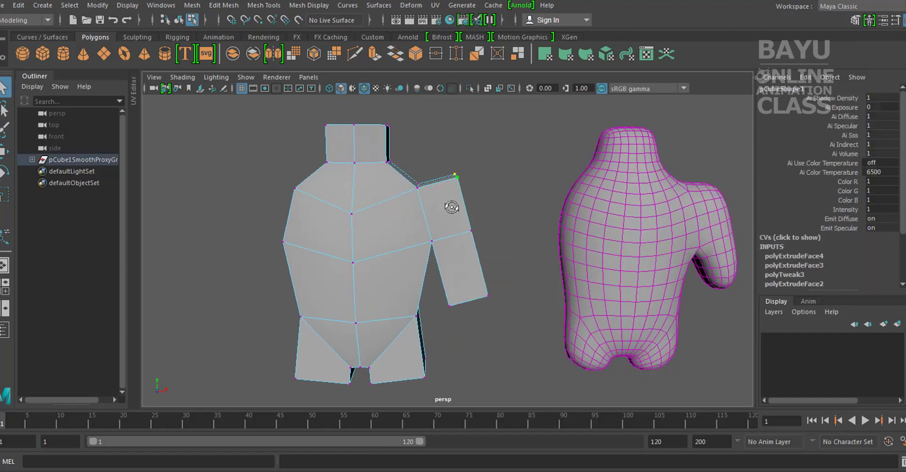
pyautogui.press('w')
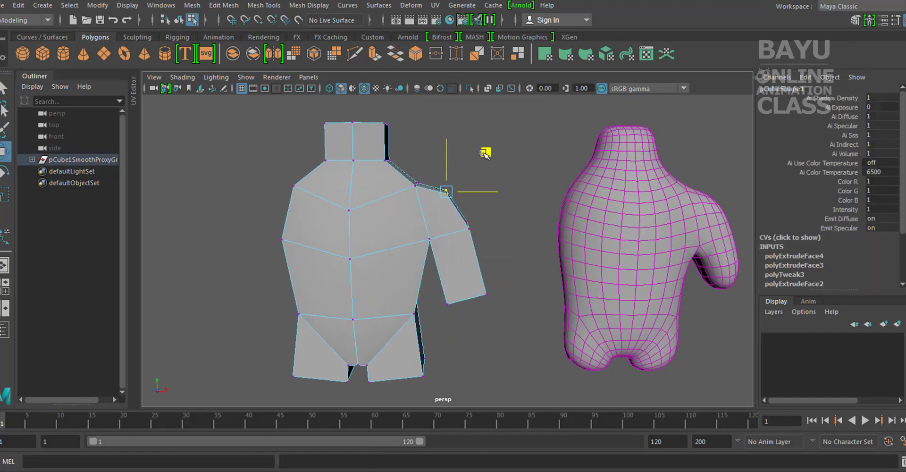
pyautogui.keyDown('alt'); pyautogui.moveTo(604, 202); pyautogui.dragTo(618, 198); pyautogui.keyUp('alt')
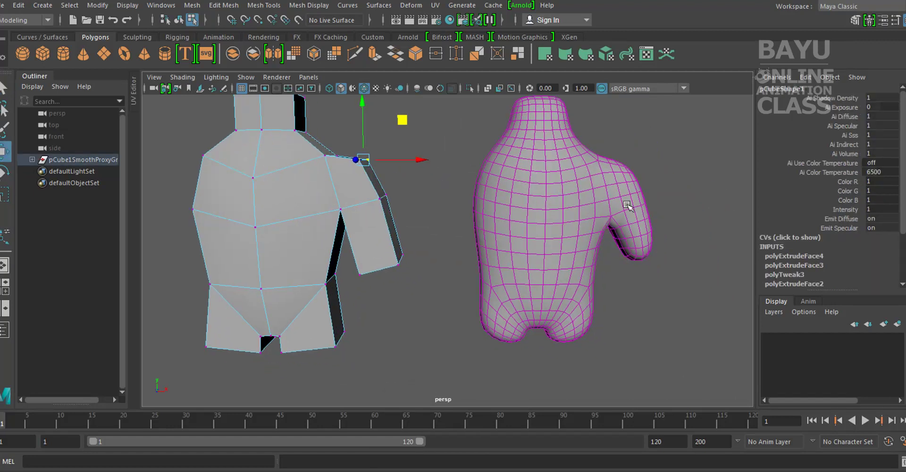
# Step: Nudge the right-shoulder vertices left and upward, then check the arm from several angles
pyautogui.keyDown('alt'); pyautogui.moveTo(318, 186); pyautogui.dragTo(386, 216, button='middle'); pyautogui.keyUp('alt')
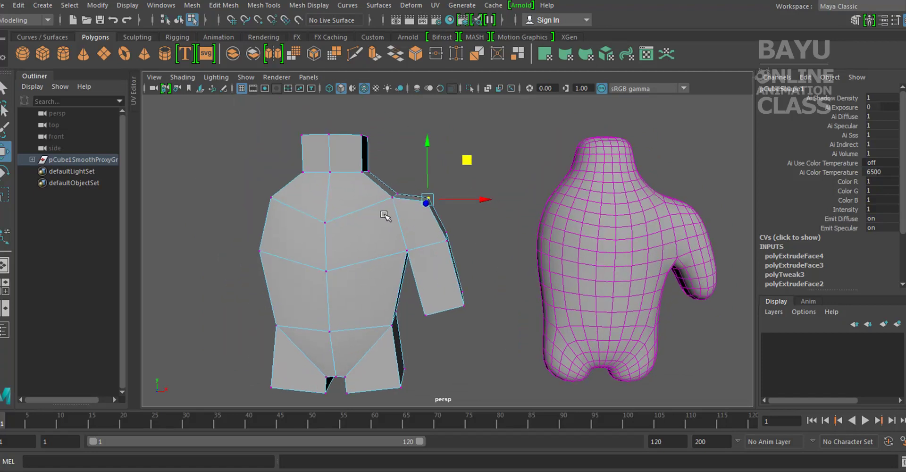
pyautogui.moveTo(426, 201); pyautogui.dragTo(396, 198)
pyautogui.moveTo(397, 170); pyautogui.dragTo(396, 162)
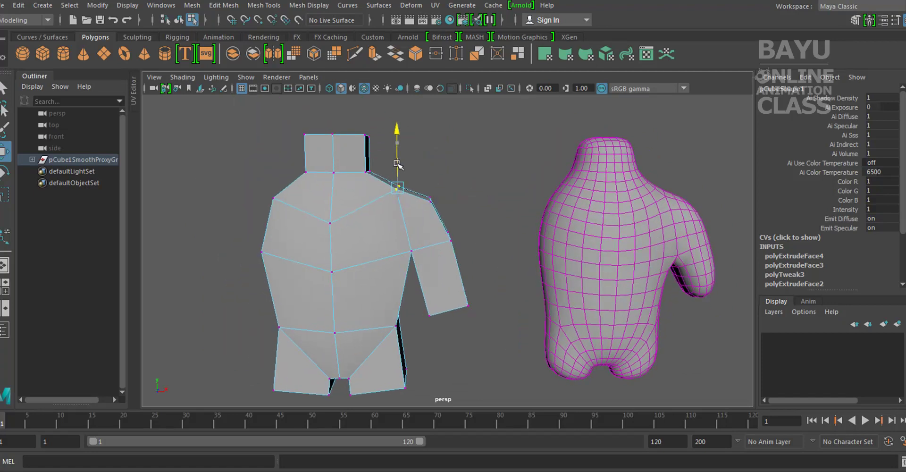
pyautogui.moveTo(618, 238)
pyautogui.keyDown('alt'); pyautogui.mouseDown()
pyautogui.moveTo(409, 244)
pyautogui.moveTo(351, 184)
pyautogui.mouseUp(); pyautogui.keyUp('alt')
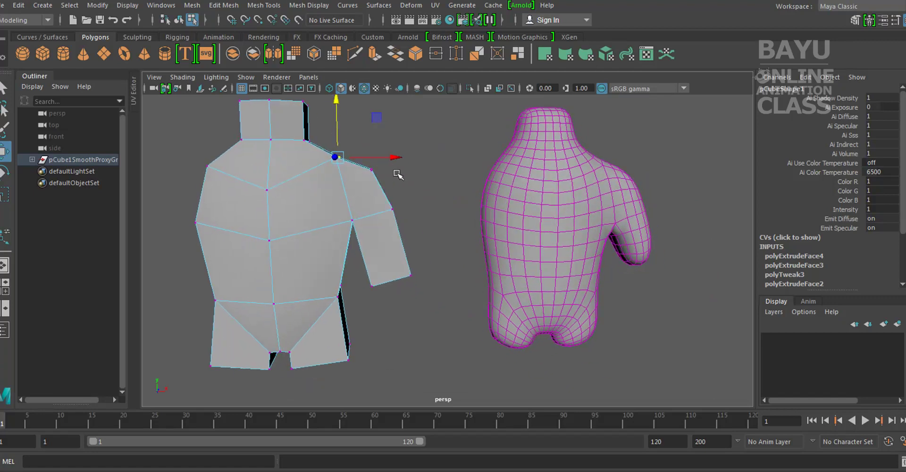
pyautogui.click(379, 177)
pyautogui.moveTo(413, 129); pyautogui.dragTo(400, 128, button='middle')
pyautogui.keyDown('alt'); pyautogui.moveTo(566, 276); pyautogui.dragTo(631, 278); pyautogui.keyUp('alt')
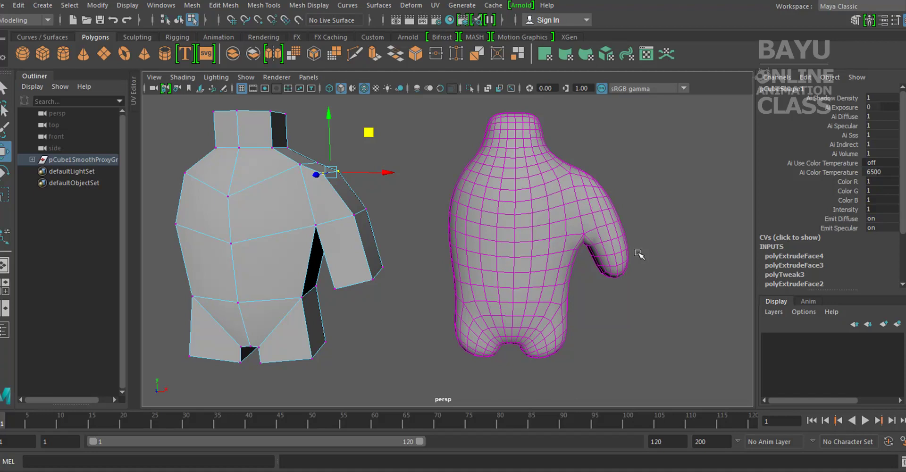
pyautogui.moveTo(416, 197)
pyautogui.keyDown('alt'); pyautogui.mouseDown(button='middle')
pyautogui.moveTo(310, 281)
pyautogui.moveTo(404, 298)
pyautogui.mouseUp(button='middle'); pyautogui.keyUp('alt')
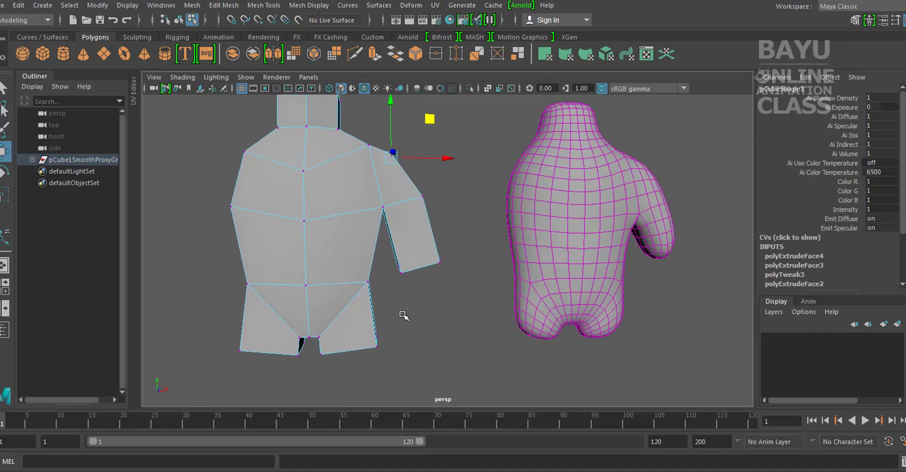
pyautogui.moveTo(446, 306)
pyautogui.keyDown('alt'); pyautogui.mouseDown()
pyautogui.moveTo(383, 281)
pyautogui.moveTo(369, 228)
pyautogui.mouseUp(); pyautogui.keyUp('alt')
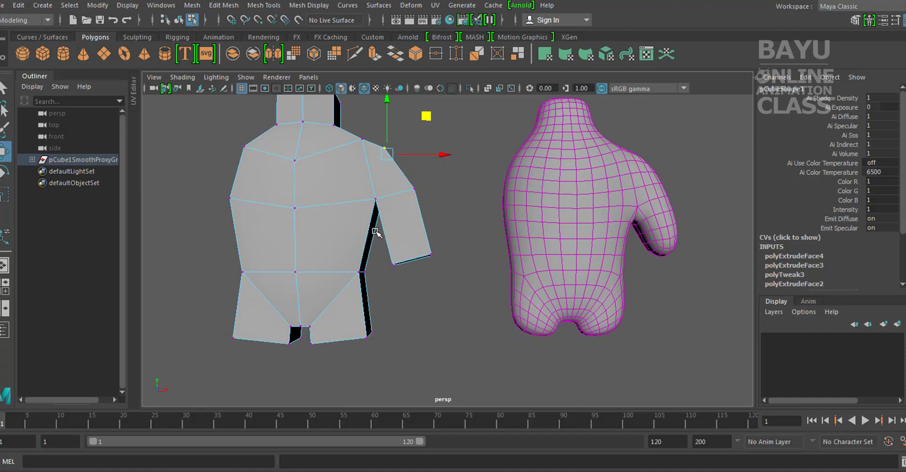
pyautogui.keyDown('alt'); pyautogui.moveTo(404, 253); pyautogui.dragTo(408, 262, button='middle'); pyautogui.keyUp('alt')
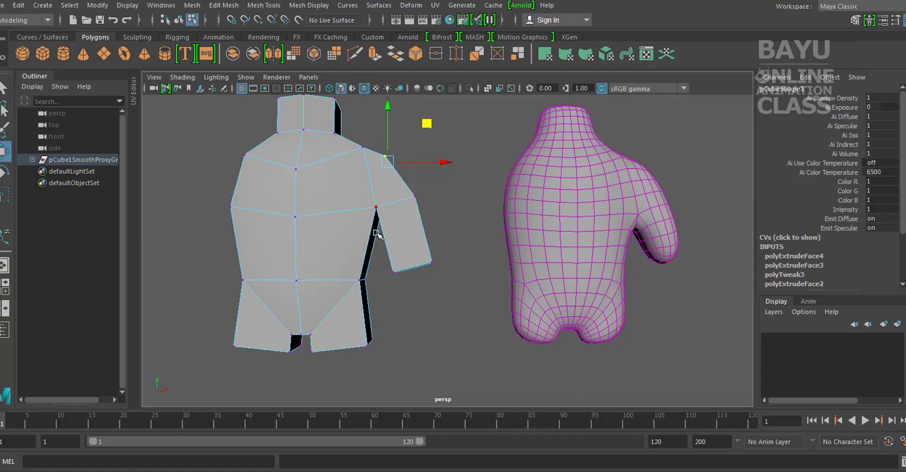
pyautogui.keyDown('alt'); pyautogui.moveTo(688, 281); pyautogui.dragTo(575, 264, button='middle'); pyautogui.keyUp('alt')
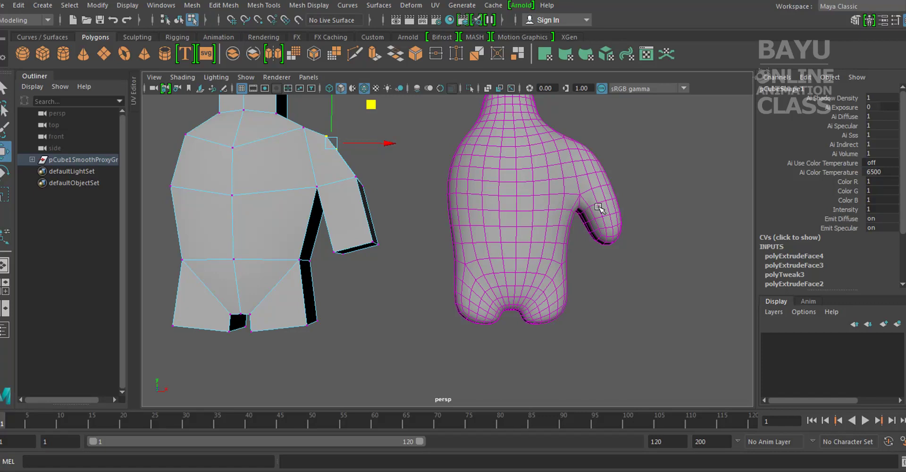
# Step: Undo the arm extrusions back to the armless torso
pyautogui.hotkey('ctrl', 'z')
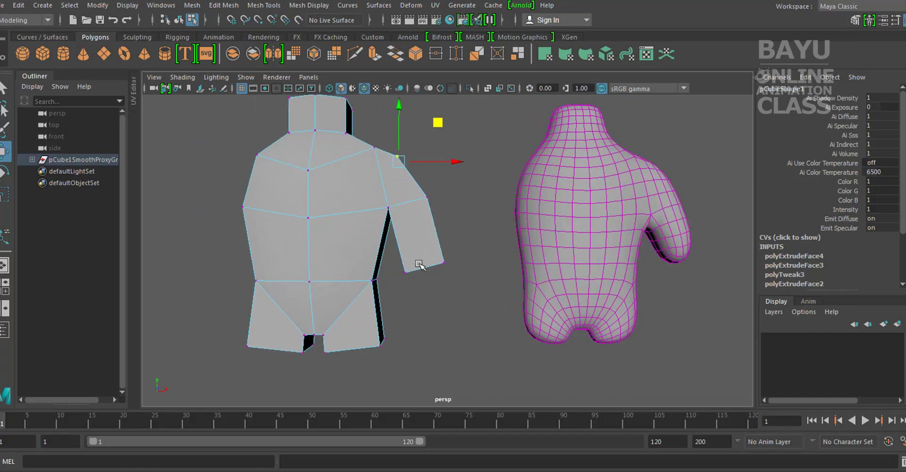
pyautogui.hotkey('ctrl', 'z')
pyautogui.hotkey('ctrl', 'z')
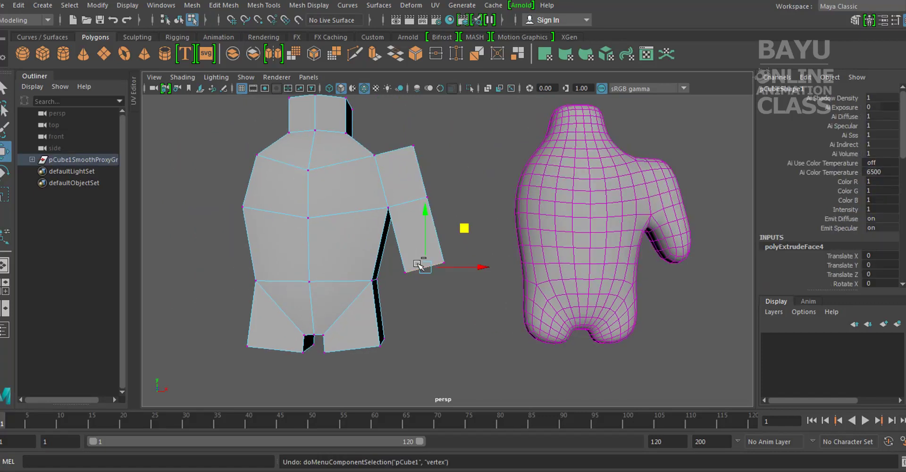
pyautogui.hotkey('ctrl', 'z')
pyautogui.hotkey('ctrl', 'z')
pyautogui.hotkey('ctrl', 'z')
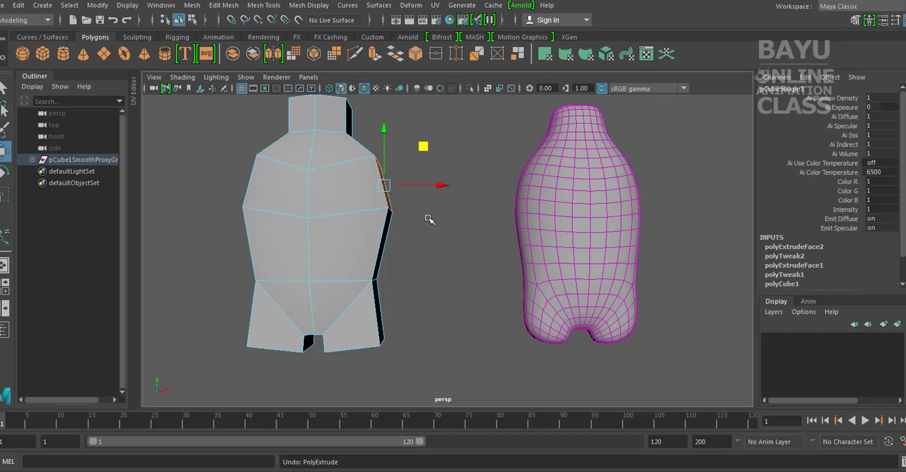
pyautogui.hotkey('ctrl', 'z')
pyautogui.hotkey('ctrl', 'z')
pyautogui.hotkey('ctrl', 'z')
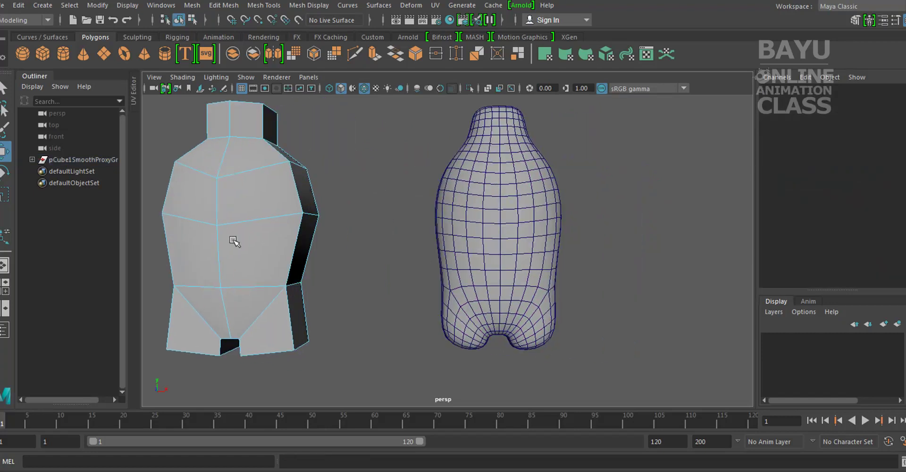
# Step: Select both shoulder side faces of the cage in face mode
pyautogui.keyDown('alt'); pyautogui.moveTo(334, 243); pyautogui.dragTo(394, 253); pyautogui.keyUp('alt')
pyautogui.moveTo(352, 163); pyautogui.dragTo(354, 198, button='right')
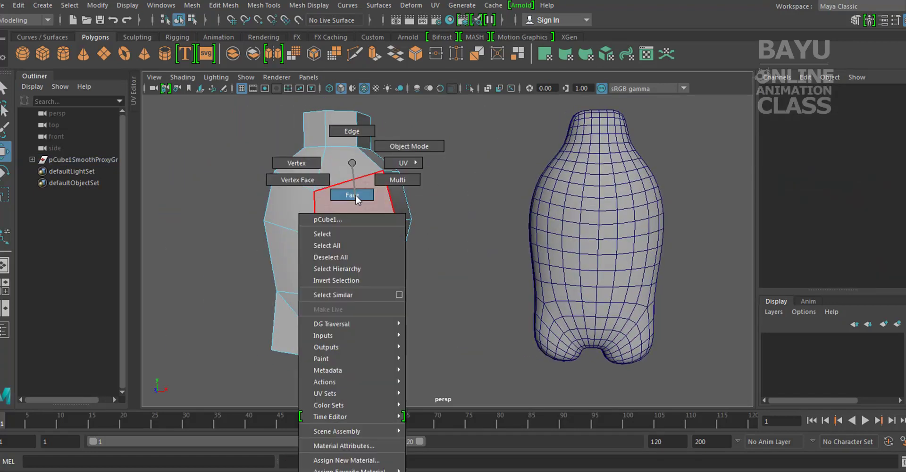
pyautogui.keyDown('alt'); pyautogui.moveTo(354, 198); pyautogui.dragTo(377, 203); pyautogui.keyUp('alt')
pyautogui.click(327, 264)
pyautogui.keyDown('alt'); pyautogui.moveTo(328, 264); pyautogui.dragTo(347, 199); pyautogui.keyUp('alt')
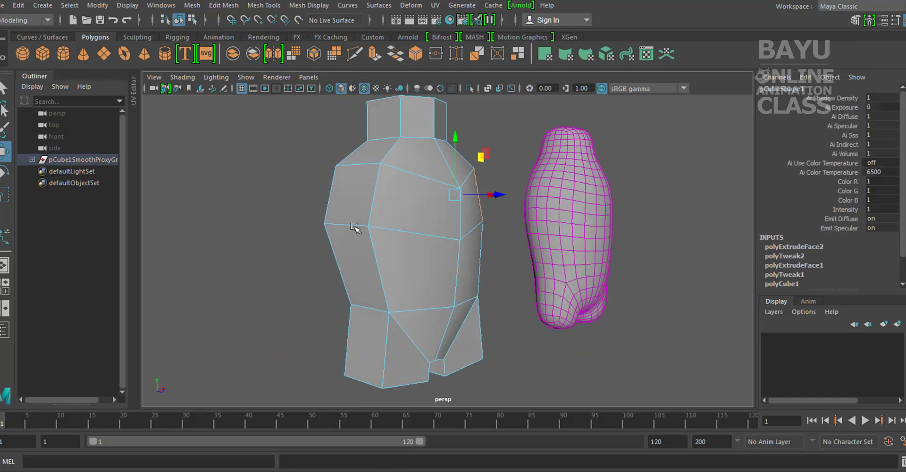
pyautogui.keyDown('shift'); pyautogui.click(347, 200); pyautogui.keyUp('shift')
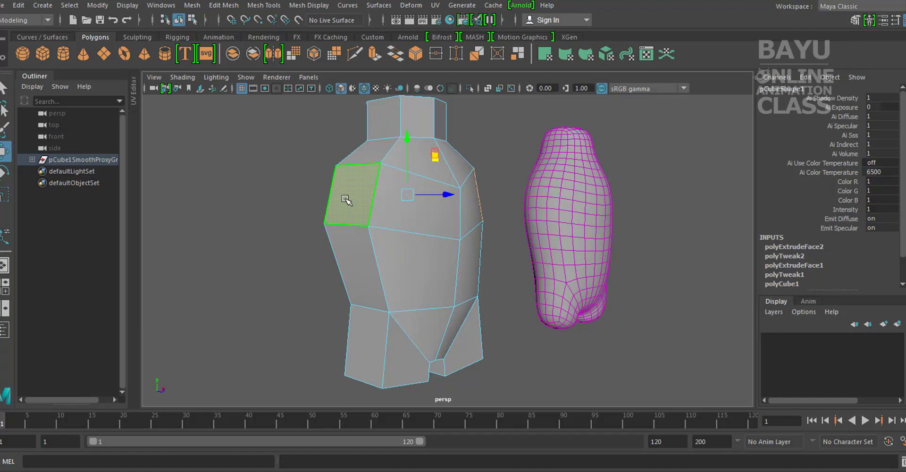
# Step: Extrude both shoulder faces outward to Local Translate Z 2.543
pyautogui.click(224, 5)
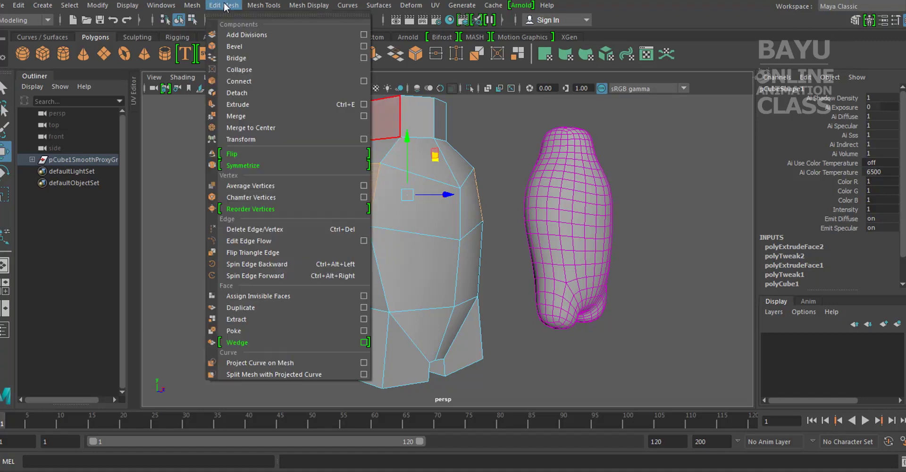
pyautogui.click(257, 104)
pyautogui.moveTo(486, 249)
pyautogui.keyDown('alt'); pyautogui.mouseDown()
pyautogui.moveTo(399, 307)
pyautogui.moveTo(277, 345)
pyautogui.mouseUp(); pyautogui.keyUp('alt')
pyautogui.moveTo(433, 198); pyautogui.dragTo(474, 198)
pyautogui.keyDown('alt'); pyautogui.moveTo(399, 257); pyautogui.dragTo(485, 263, button='middle'); pyautogui.keyUp('alt')
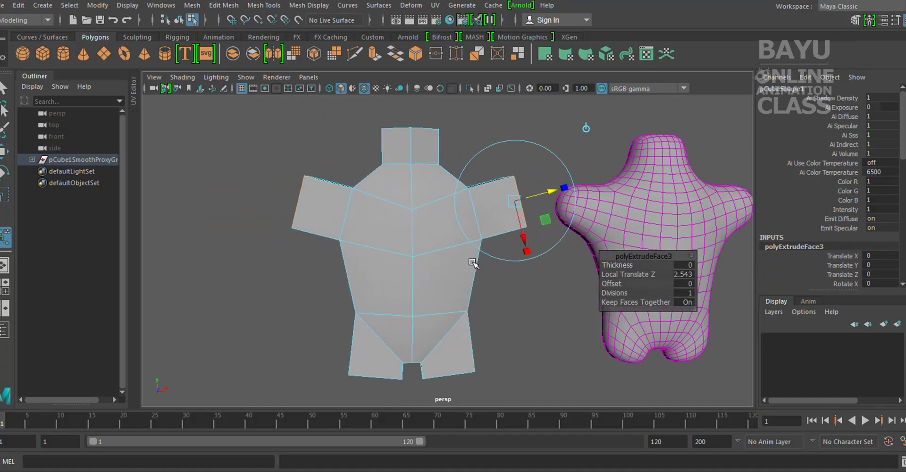
# Step: Box-select the left arm's top vertices
pyautogui.moveTo(394, 191); pyautogui.dragTo(335, 162, button='right')
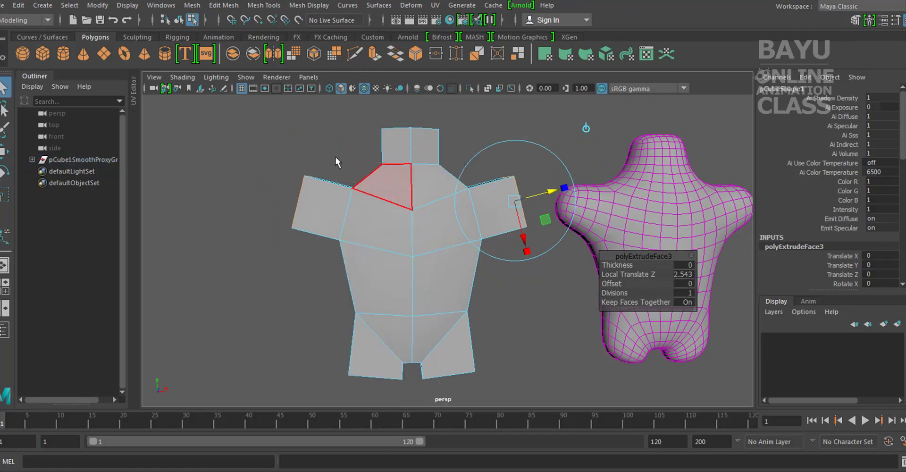
pyautogui.moveTo(272, 150); pyautogui.dragTo(311, 182)
pyautogui.keyDown('alt'); pyautogui.moveTo(369, 194); pyautogui.dragTo(406, 207); pyautogui.keyUp('alt')
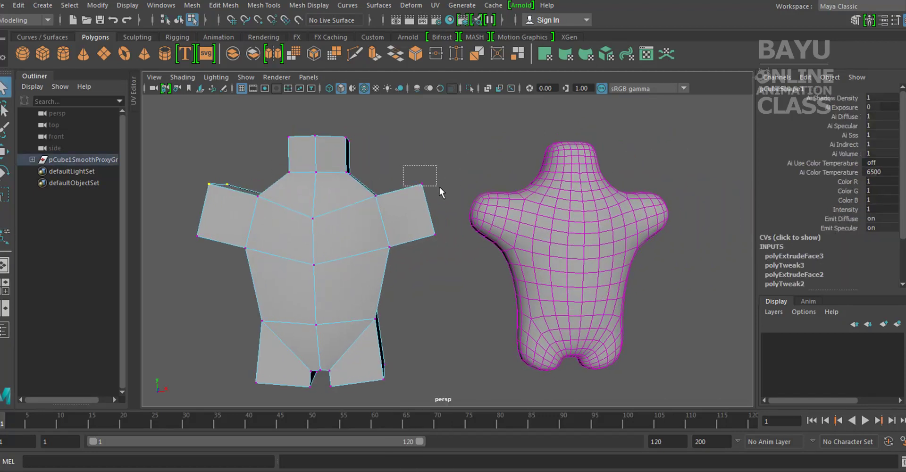
# Step: Lower the selected shoulder vertices and scale them inward to narrow the shoulders
pyautogui.keyDown('alt'); pyautogui.moveTo(439, 266); pyautogui.dragTo(407, 233); pyautogui.keyUp('alt')
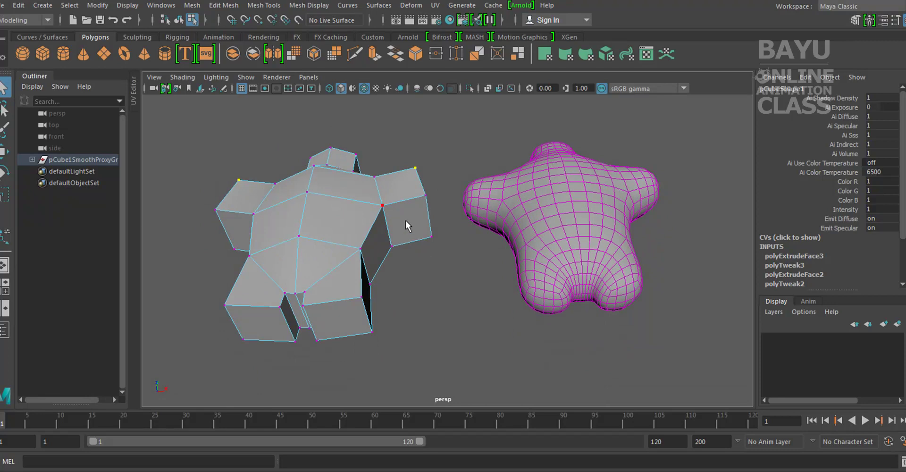
pyautogui.moveTo(237, 225)
pyautogui.keyDown('alt'); pyautogui.mouseDown()
pyautogui.moveTo(405, 263)
pyautogui.moveTo(418, 226)
pyautogui.mouseUp(); pyautogui.keyUp('alt')
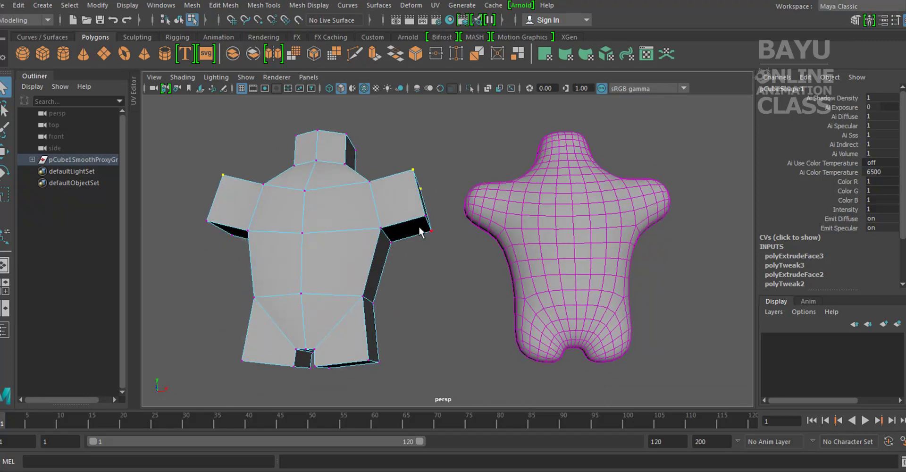
pyautogui.moveTo(316, 203)
pyautogui.keyDown('alt'); pyautogui.mouseDown()
pyautogui.moveTo(411, 232)
pyautogui.moveTo(420, 256)
pyautogui.mouseUp(); pyautogui.keyUp('alt')
pyautogui.press('w')
pyautogui.moveTo(405, 141); pyautogui.dragTo(405, 154)
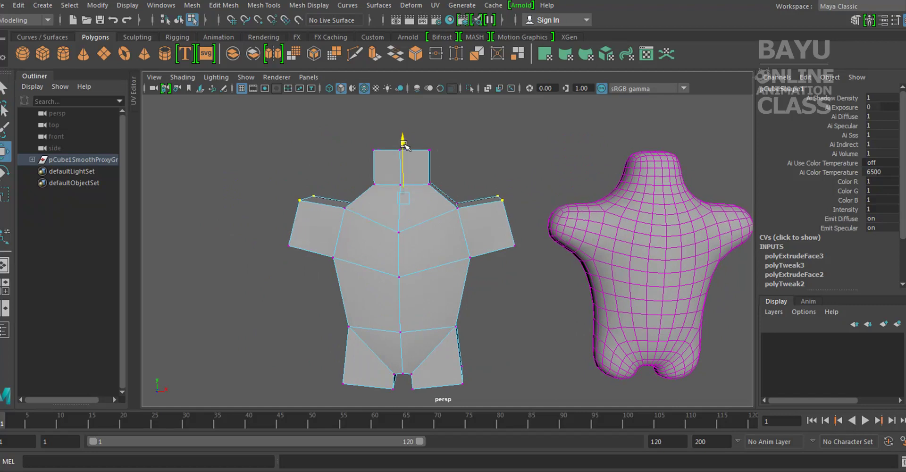
pyautogui.press('r')
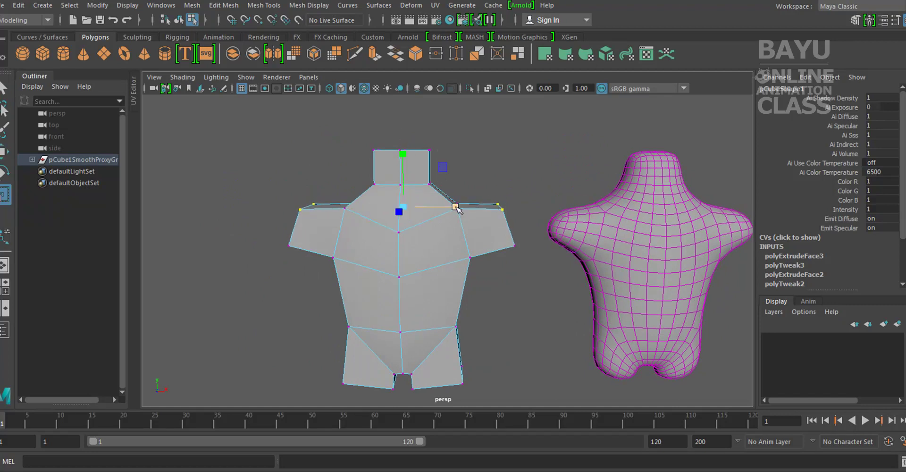
pyautogui.moveTo(455, 206); pyautogui.dragTo(444, 209)
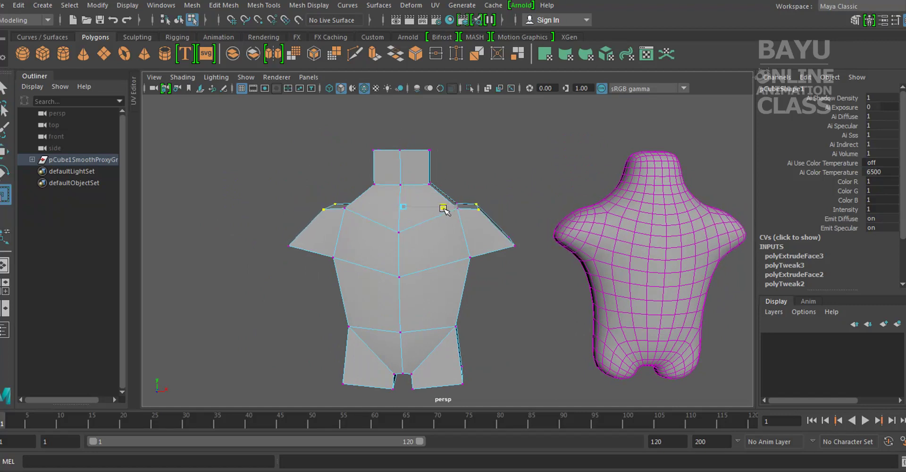
# Step: Select both shoulders' vertices, raise them and scale them inward
pyautogui.scroll(3, 443, 209)
pyautogui.scroll(2, 471, 233)
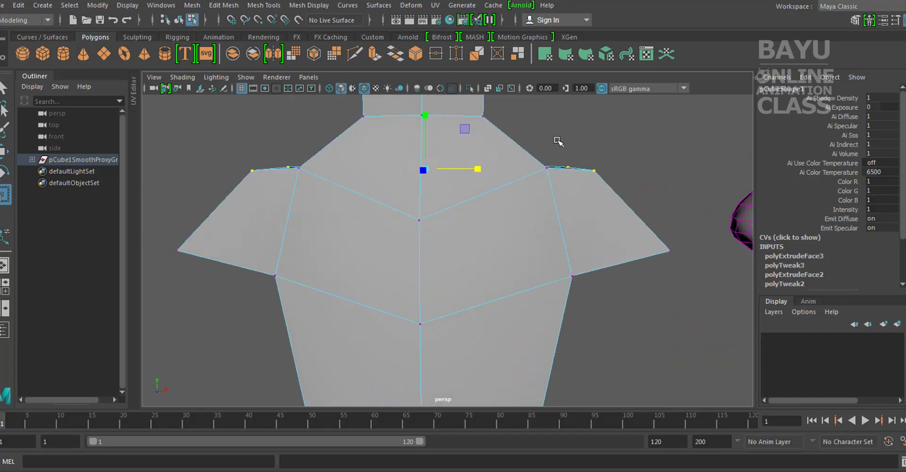
pyautogui.moveTo(550, 152); pyautogui.dragTo(530, 195)
pyautogui.keyDown('alt'); pyautogui.moveTo(476, 214); pyautogui.dragTo(440, 221); pyautogui.keyUp('alt')
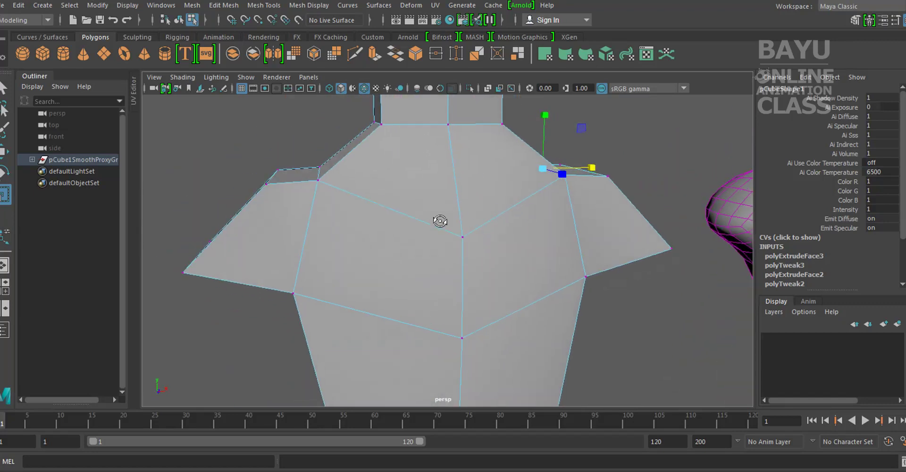
pyautogui.keyDown('shift'); pyautogui.moveTo(338, 141); pyautogui.dragTo(319, 202); pyautogui.keyUp('shift')
pyautogui.keyDown('alt'); pyautogui.moveTo(320, 202); pyautogui.dragTo(398, 225, button='middle'); pyautogui.keyUp('alt')
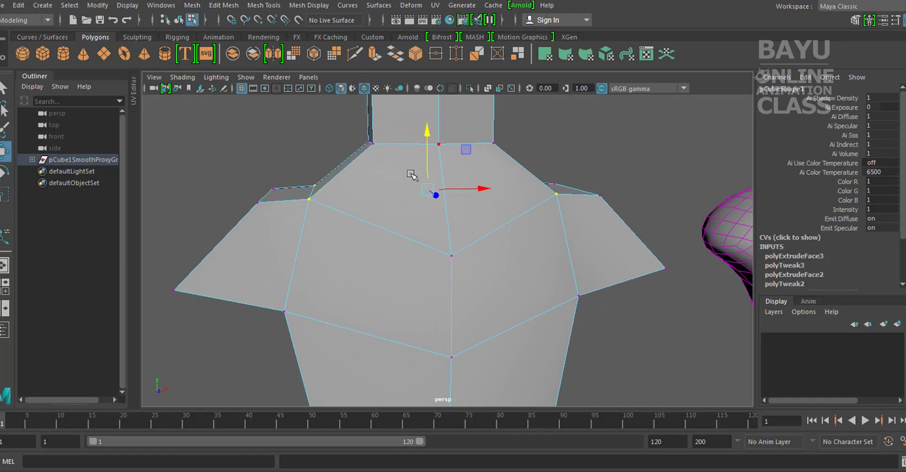
pyautogui.moveTo(427, 146); pyautogui.dragTo(427, 130)
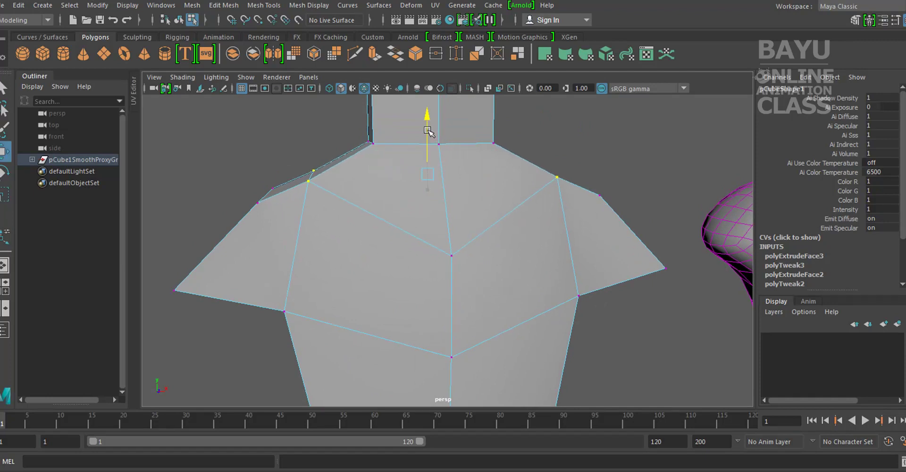
pyautogui.press('r')
pyautogui.moveTo(471, 175)
pyautogui.mouseDown()
pyautogui.moveTo(403, 218)
pyautogui.moveTo(450, 237)
pyautogui.mouseUp()
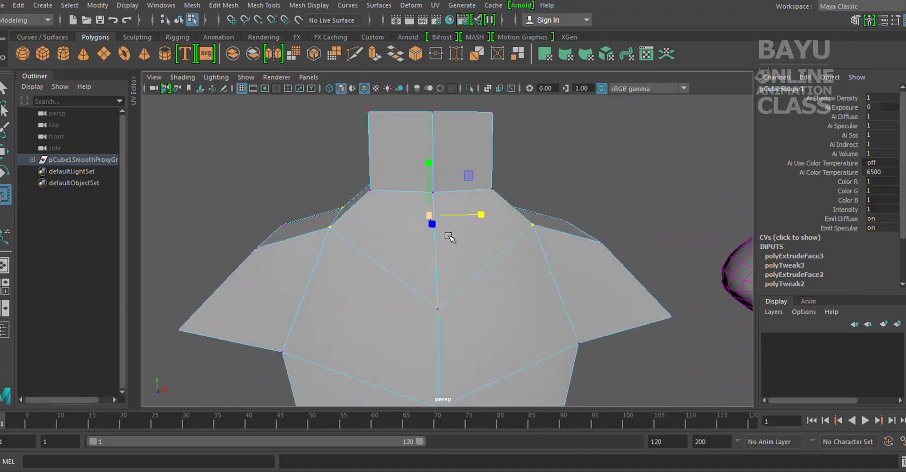
# Step: Raise both shoulder-tip vertices so the arms sit nearly level
pyautogui.scroll(-3, 449, 237)
pyautogui.moveTo(449, 208)
pyautogui.keyDown('alt'); pyautogui.mouseDown()
pyautogui.moveTo(398, 281)
pyautogui.moveTo(552, 188)
pyautogui.moveTo(523, 198)
pyautogui.mouseUp(); pyautogui.keyUp('alt')
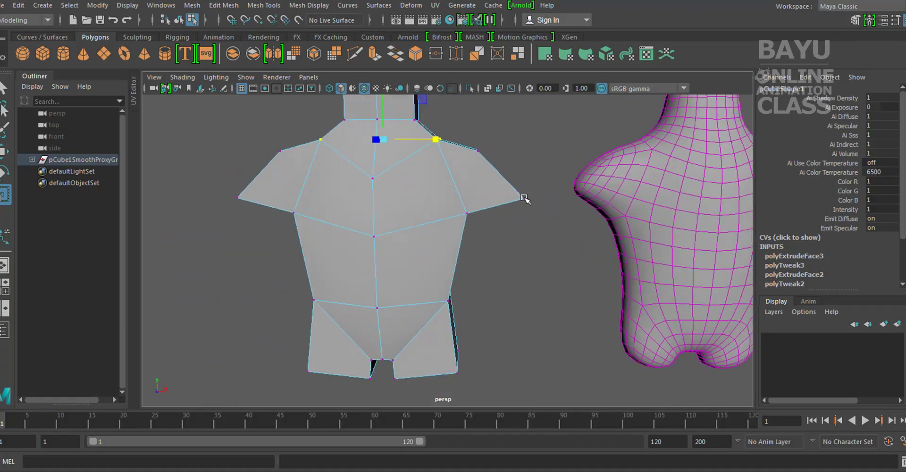
pyautogui.moveTo(543, 152)
pyautogui.mouseDown()
pyautogui.moveTo(503, 235)
pyautogui.moveTo(213, 196)
pyautogui.moveTo(238, 203)
pyautogui.moveTo(225, 202)
pyautogui.moveTo(274, 235)
pyautogui.moveTo(307, 216)
pyautogui.mouseUp()
pyautogui.press('w')
pyautogui.moveTo(385, 145); pyautogui.dragTo(378, 115)
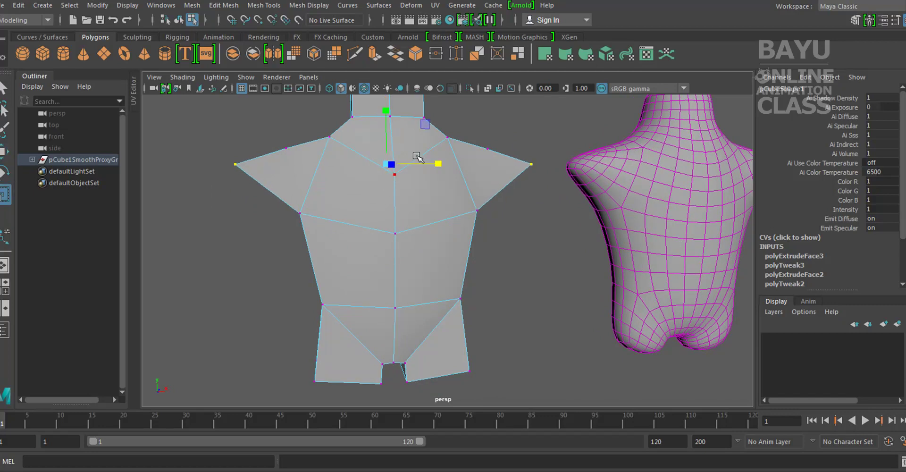
# Step: Pull the shoulder tips inward to narrow the shoulders
pyautogui.moveTo(439, 163); pyautogui.dragTo(429, 162)
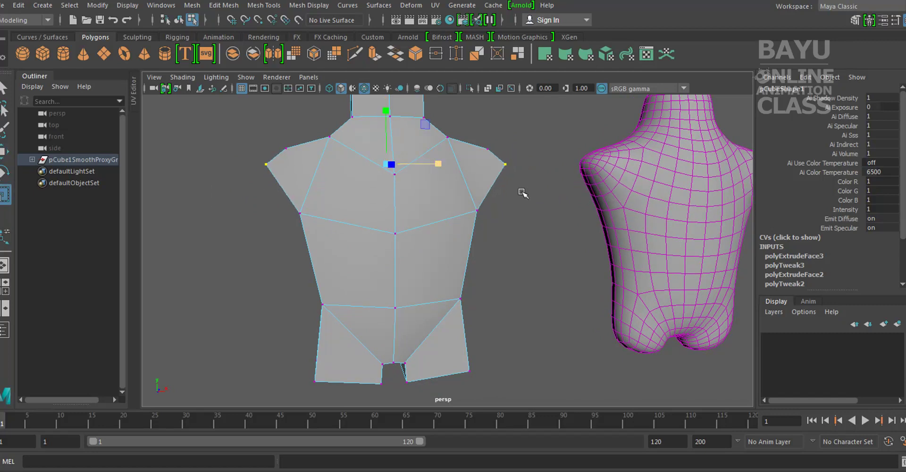
pyautogui.keyDown('alt'); pyautogui.moveTo(520, 192); pyautogui.dragTo(539, 225); pyautogui.keyUp('alt')
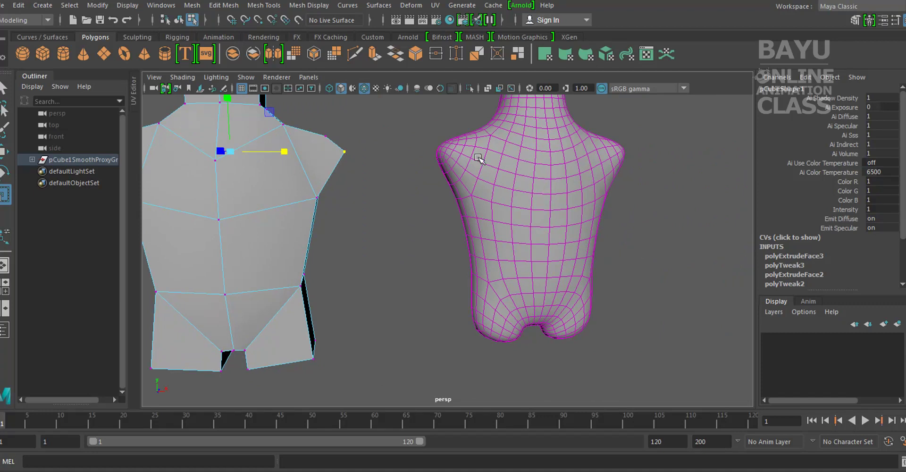
pyautogui.keyDown('alt'); pyautogui.moveTo(528, 218); pyautogui.dragTo(464, 174); pyautogui.keyUp('alt')
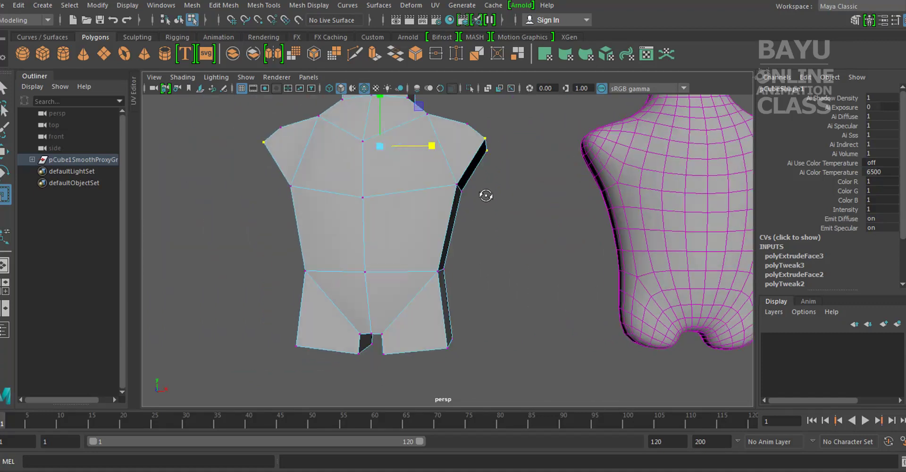
pyautogui.moveTo(702, 222)
pyautogui.keyDown('alt'); pyautogui.mouseDown()
pyautogui.moveTo(463, 238)
pyautogui.moveTo(540, 195)
pyautogui.moveTo(461, 239)
pyautogui.moveTo(483, 254)
pyautogui.moveTo(494, 246)
pyautogui.mouseUp(); pyautogui.keyUp('alt')
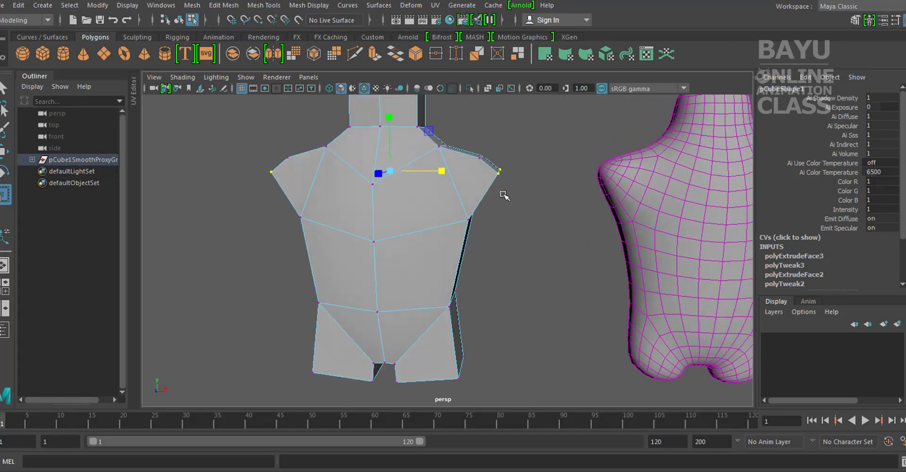
# Step: Select both shoulders' vertices, lift them slightly and scale them inward on X
pyautogui.moveTo(530, 117)
pyautogui.mouseDown()
pyautogui.moveTo(491, 176)
pyautogui.moveTo(391, 240)
pyautogui.moveTo(453, 218)
pyautogui.mouseUp()
pyautogui.moveTo(239, 138)
pyautogui.keyDown('shift'); pyautogui.mouseDown()
pyautogui.moveTo(303, 192)
pyautogui.moveTo(364, 212)
pyautogui.mouseUp(); pyautogui.keyUp('shift')
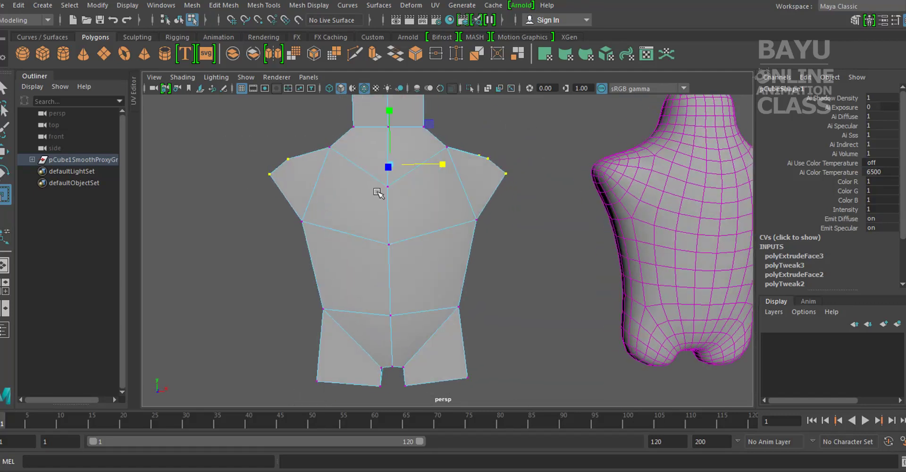
pyautogui.press('w')
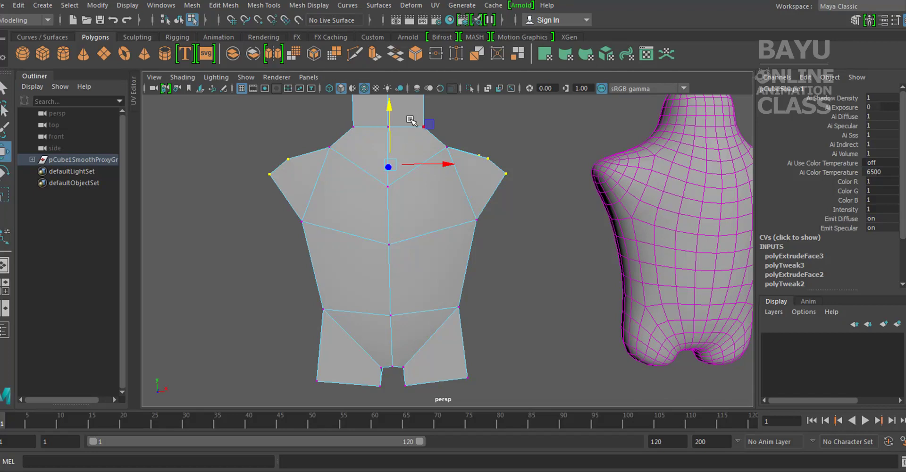
pyautogui.moveTo(389, 126); pyautogui.dragTo(390, 121)
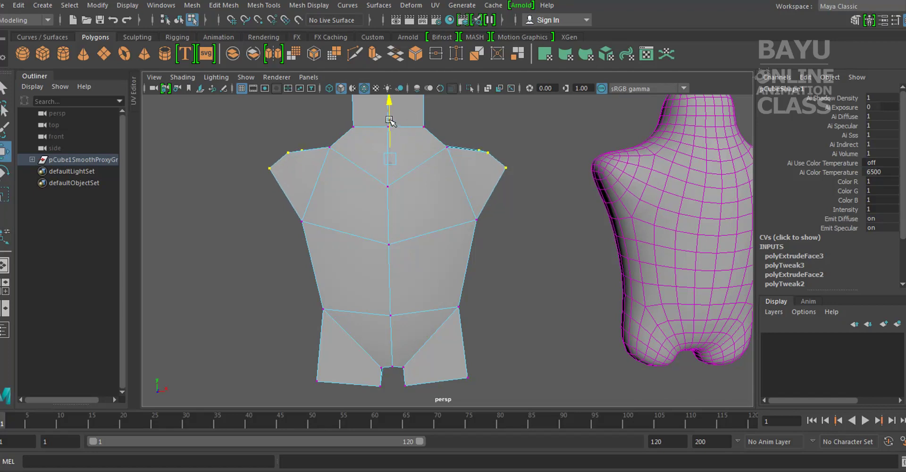
pyautogui.press('r')
pyautogui.moveTo(443, 160)
pyautogui.mouseDown()
pyautogui.moveTo(323, 374)
pyautogui.moveTo(549, 293)
pyautogui.moveTo(449, 233)
pyautogui.moveTo(465, 230)
pyautogui.mouseUp()
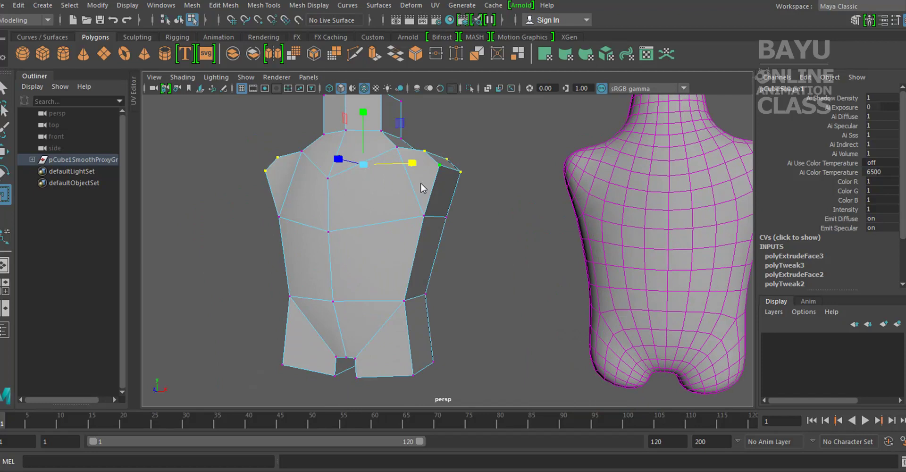
# Step: Select the side shoulder faces in face mode
pyautogui.moveTo(422, 188); pyautogui.dragTo(422, 198, button='right')
pyautogui.click(441, 203)
pyautogui.keyDown('alt'); pyautogui.moveTo(441, 203); pyautogui.dragTo(367, 237); pyautogui.keyUp('alt')
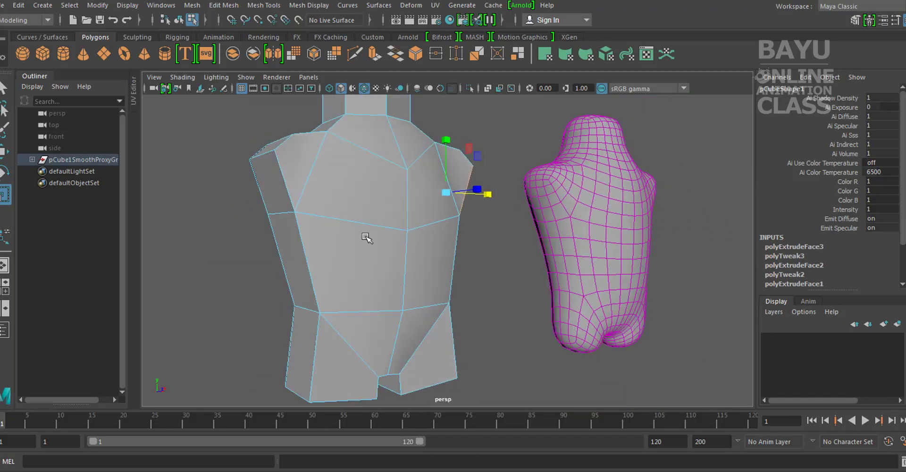
pyautogui.moveTo(279, 196)
pyautogui.keyDown('alt'); pyautogui.mouseDown()
pyautogui.moveTo(425, 245)
pyautogui.moveTo(626, 141)
pyautogui.mouseUp(); pyautogui.keyUp('alt')
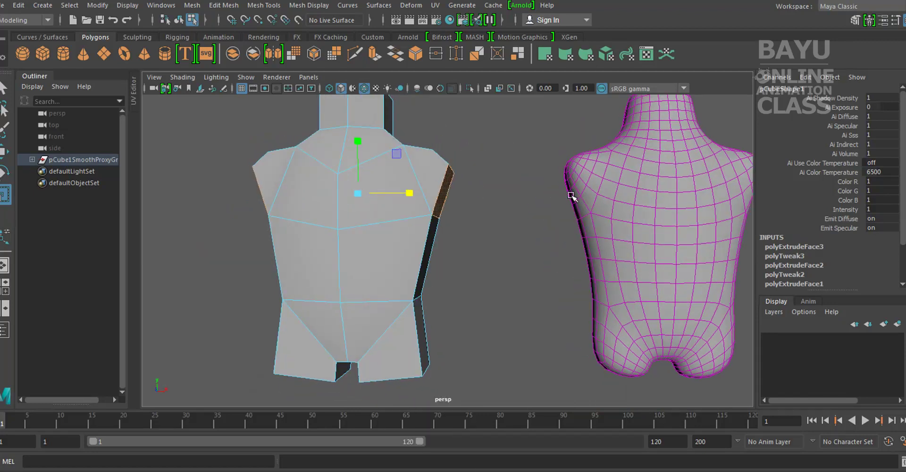
pyautogui.keyDown('alt'); pyautogui.moveTo(550, 229); pyautogui.dragTo(511, 207, button='middle'); pyautogui.keyUp('alt')
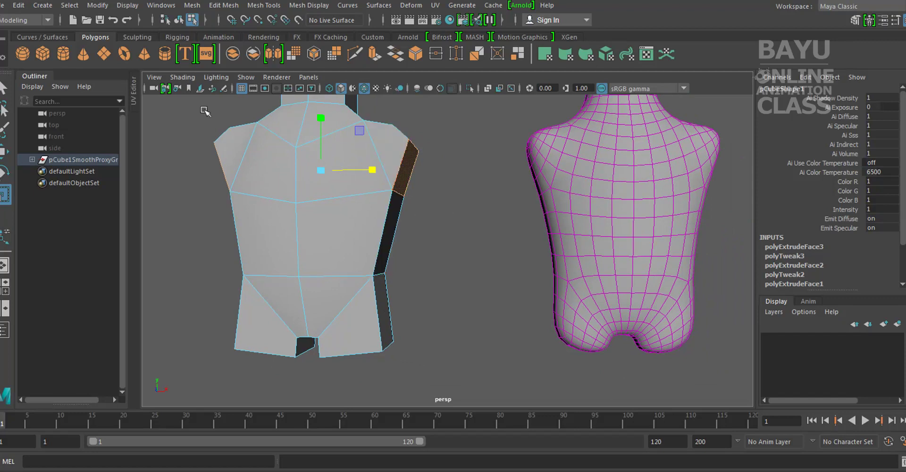
# Step: Extrude the shoulder faces and pull them slightly outward
pyautogui.click(223, 5)
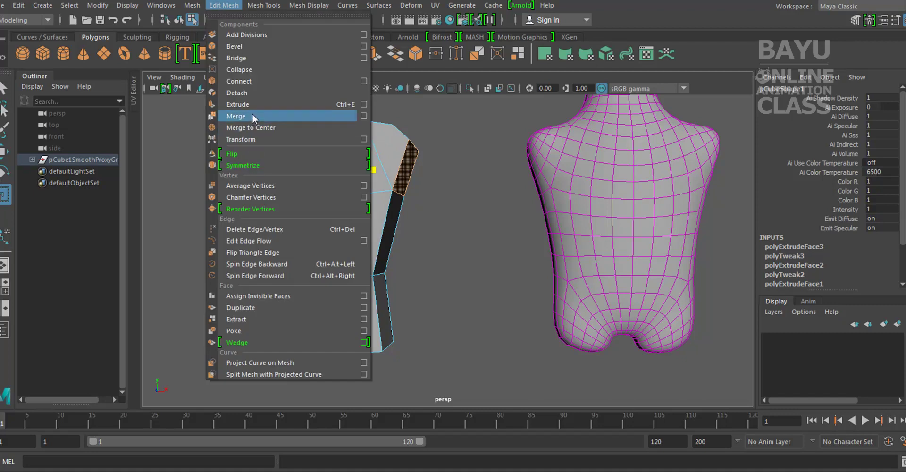
pyautogui.click(251, 106)
pyautogui.moveTo(420, 218)
pyautogui.keyDown('alt'); pyautogui.mouseDown()
pyautogui.moveTo(374, 259)
pyautogui.moveTo(439, 251)
pyautogui.mouseUp(); pyautogui.keyUp('alt')
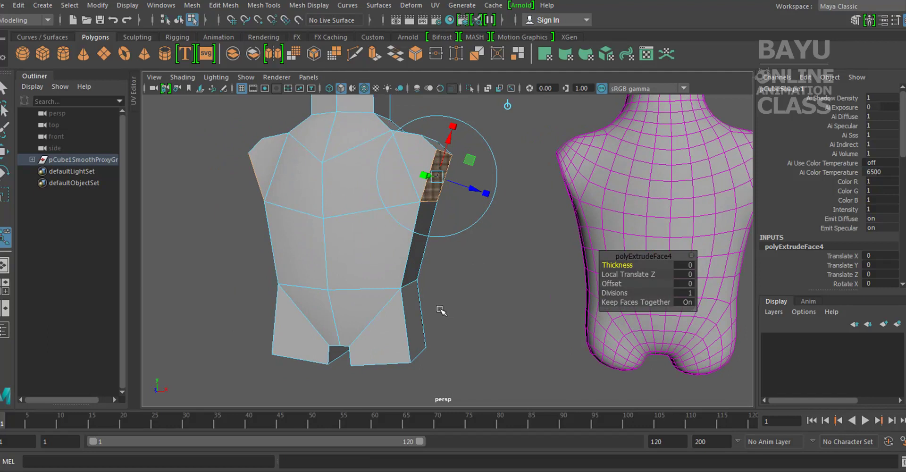
pyautogui.moveTo(404, 176); pyautogui.dragTo(404, 177)
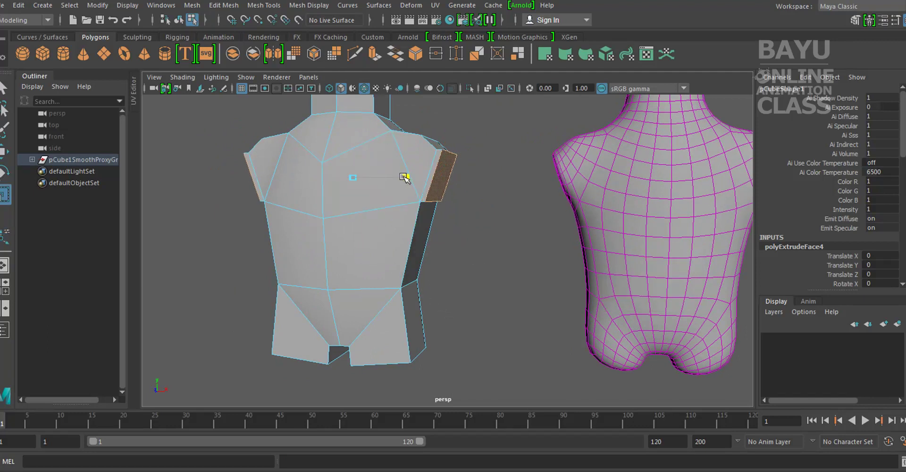
pyautogui.keyDown('alt'); pyautogui.moveTo(486, 227); pyautogui.dragTo(559, 216); pyautogui.keyUp('alt')
pyautogui.moveTo(420, 229)
pyautogui.keyDown('alt'); pyautogui.mouseDown()
pyautogui.moveTo(448, 201)
pyautogui.moveTo(425, 225)
pyautogui.mouseUp(); pyautogui.keyUp('alt')
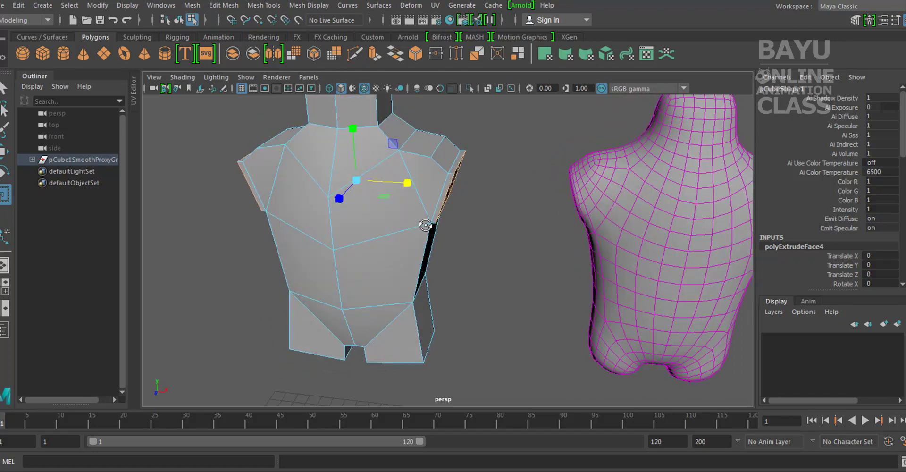
# Step: Extrude the shoulder faces again and scale along X into long horizontal arms
pyautogui.click(230, 6)
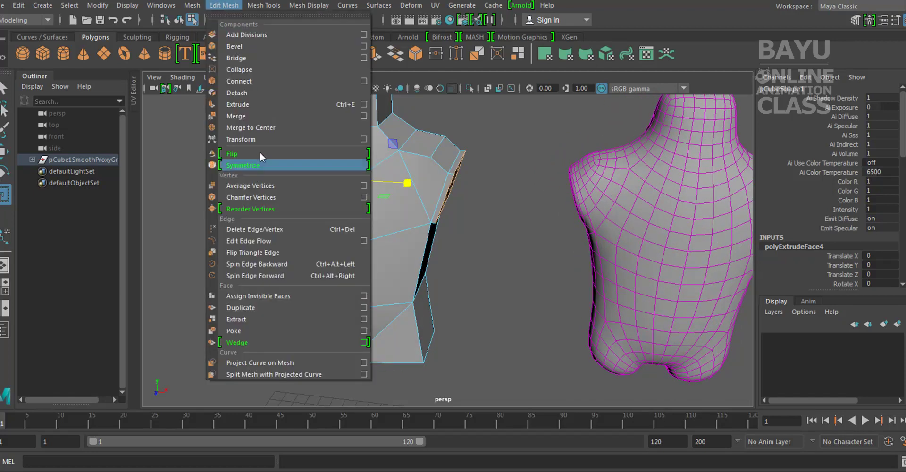
pyautogui.click(253, 106)
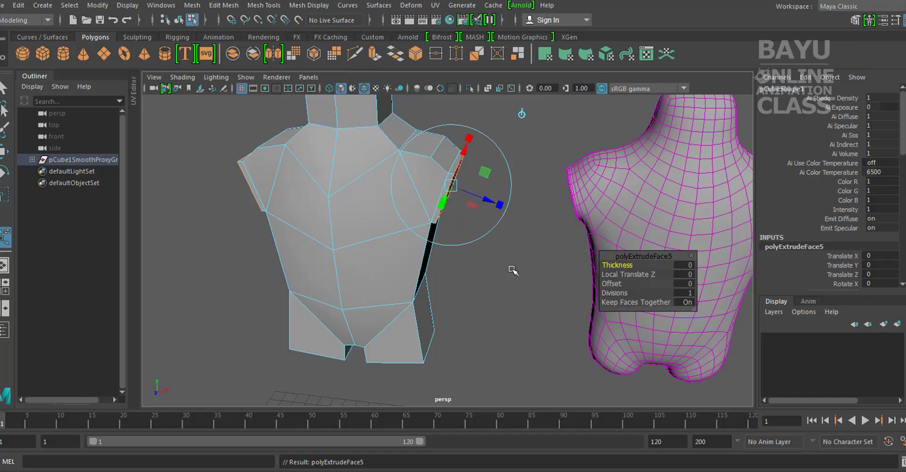
pyautogui.press('r')
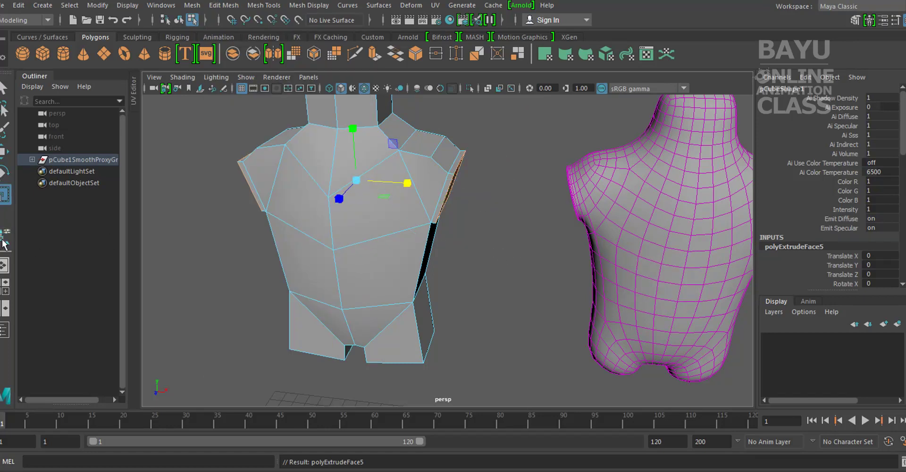
pyautogui.moveTo(407, 183)
pyautogui.mouseDown()
pyautogui.moveTo(475, 191)
pyautogui.moveTo(464, 191)
pyautogui.mouseUp()
# Step: Select both arm-tip vertices and scale them inward on X to shorten the arms
pyautogui.keyDown('alt'); pyautogui.moveTo(300, 279); pyautogui.dragTo(367, 246); pyautogui.keyUp('alt')
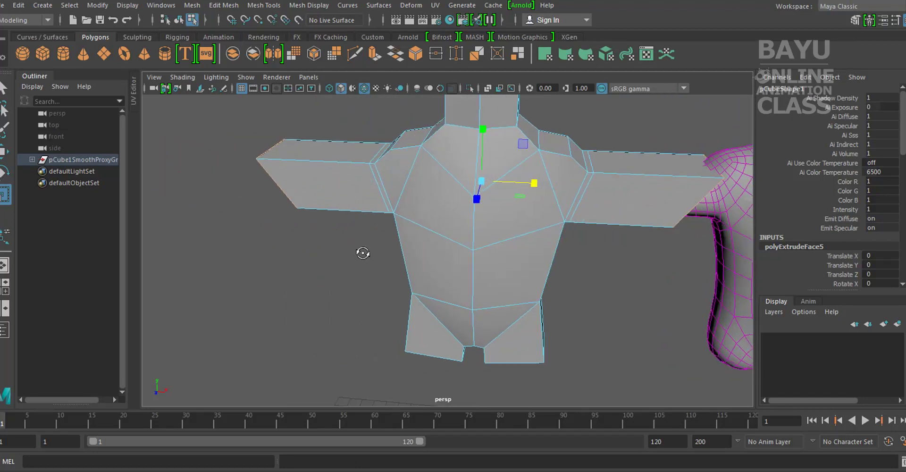
pyautogui.moveTo(312, 189); pyautogui.dragTo(238, 160, button='right')
pyautogui.moveTo(217, 120); pyautogui.dragTo(278, 171)
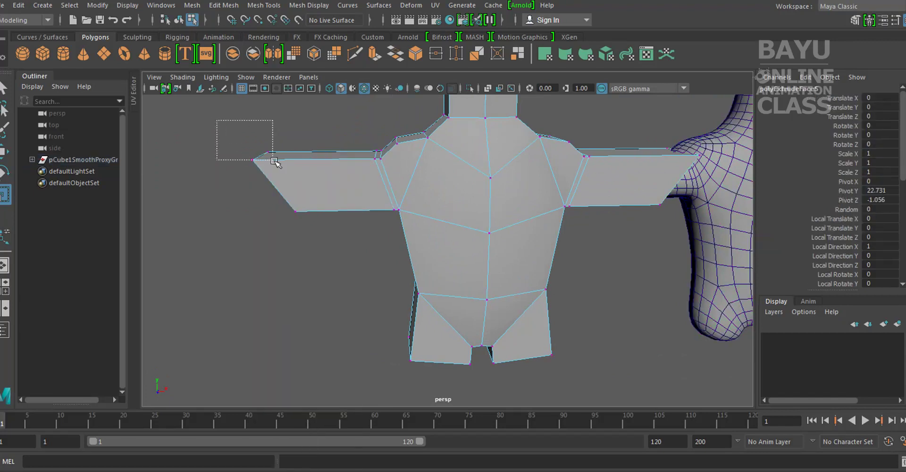
pyautogui.moveTo(629, 245)
pyautogui.keyDown('alt'); pyautogui.mouseDown()
pyautogui.moveTo(601, 253)
pyautogui.moveTo(489, 147)
pyautogui.mouseUp(); pyautogui.keyUp('alt')
pyautogui.keyDown('shift'); pyautogui.moveTo(552, 192); pyautogui.dragTo(558, 283); pyautogui.keyUp('shift')
pyautogui.moveTo(495, 203); pyautogui.dragTo(486, 202)
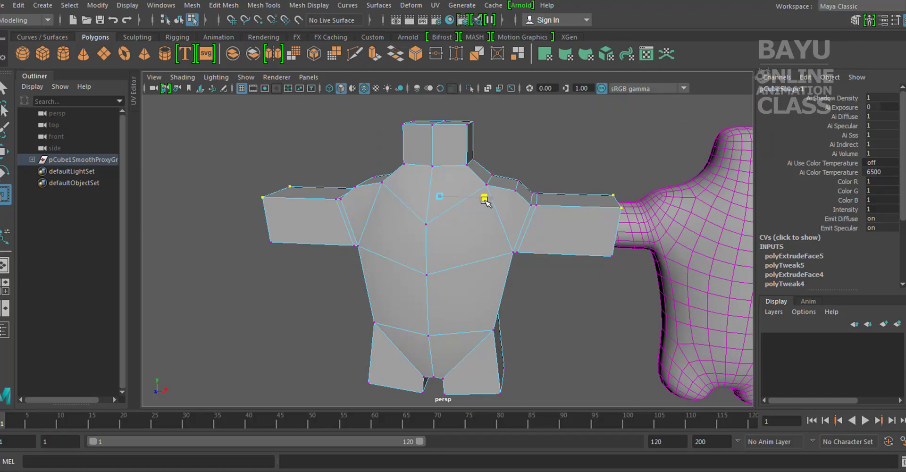
pyautogui.moveTo(485, 201); pyautogui.dragTo(484, 200)
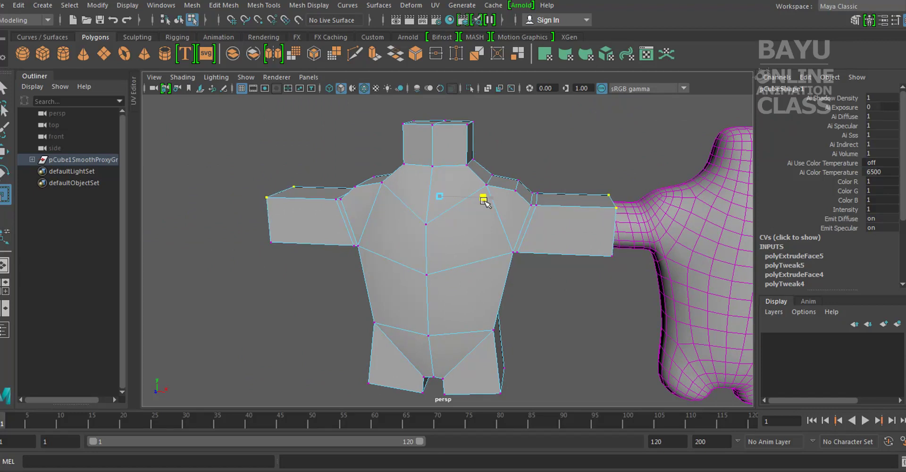
# Step: Raise both arm-tip vertices along Y
pyautogui.moveTo(574, 278)
pyautogui.keyDown('alt'); pyautogui.mouseDown()
pyautogui.moveTo(495, 335)
pyautogui.moveTo(533, 299)
pyautogui.moveTo(545, 338)
pyautogui.mouseUp(); pyautogui.keyUp('alt')
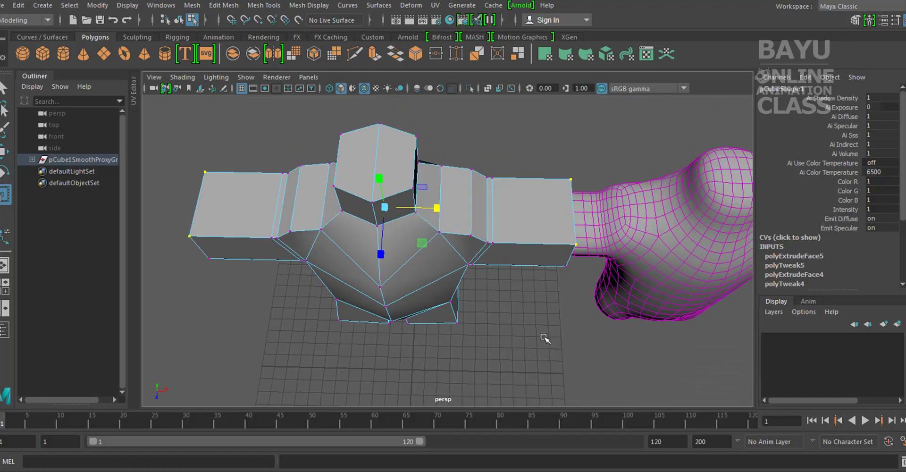
pyautogui.moveTo(556, 232); pyautogui.dragTo(556, 234)
pyautogui.keyDown('alt'); pyautogui.moveTo(467, 305); pyautogui.dragTo(484, 314); pyautogui.keyUp('alt')
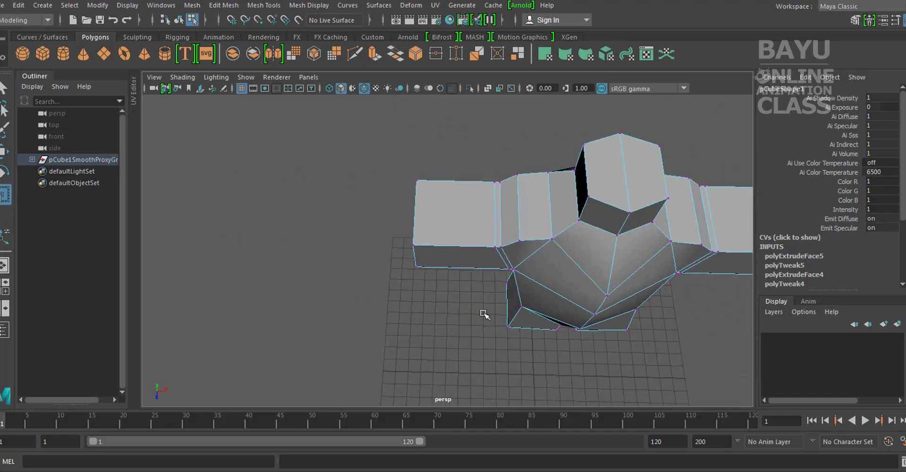
pyautogui.moveTo(399, 288); pyautogui.dragTo(438, 239)
pyautogui.keyDown('alt'); pyautogui.moveTo(465, 294); pyautogui.dragTo(471, 307); pyautogui.keyUp('alt')
pyautogui.press('w')
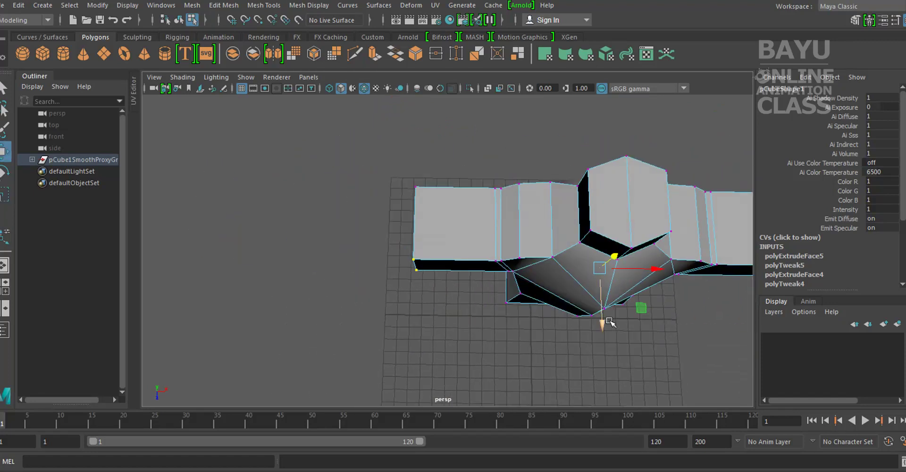
pyautogui.moveTo(603, 326); pyautogui.dragTo(599, 302)
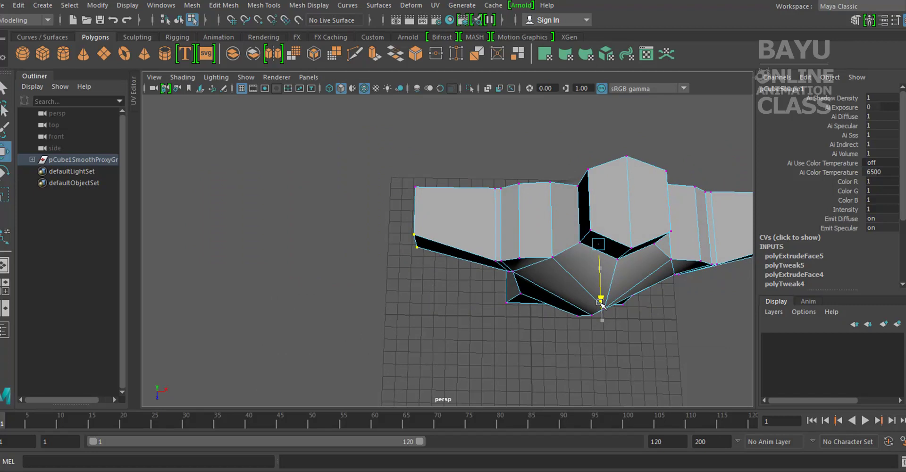
pyautogui.moveTo(356, 149)
pyautogui.mouseDown()
pyautogui.moveTo(426, 283)
pyautogui.moveTo(610, 239)
pyautogui.mouseUp()
pyautogui.moveTo(618, 137)
pyautogui.keyDown('shift'); pyautogui.mouseDown()
pyautogui.moveTo(542, 297)
pyautogui.moveTo(517, 317)
pyautogui.mouseUp(); pyautogui.keyUp('shift')
pyautogui.moveTo(387, 293); pyautogui.dragTo(383, 269)
pyautogui.moveTo(475, 317)
pyautogui.keyDown('alt'); pyautogui.mouseDown()
pyautogui.moveTo(488, 269)
pyautogui.moveTo(588, 232)
pyautogui.moveTo(543, 183)
pyautogui.mouseUp(); pyautogui.keyUp('alt')
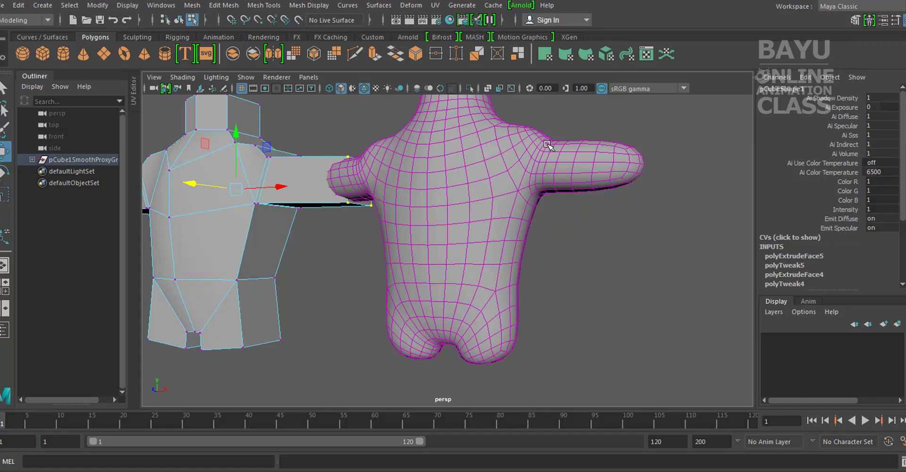
# Step: Select the cage's shoulder edges and scale them to spread the arm loops outward
pyautogui.moveTo(425, 236)
pyautogui.keyDown('alt'); pyautogui.mouseDown()
pyautogui.moveTo(439, 247)
pyautogui.moveTo(409, 182)
pyautogui.mouseUp(); pyautogui.keyUp('alt')
pyautogui.scroll(3, 409, 183)
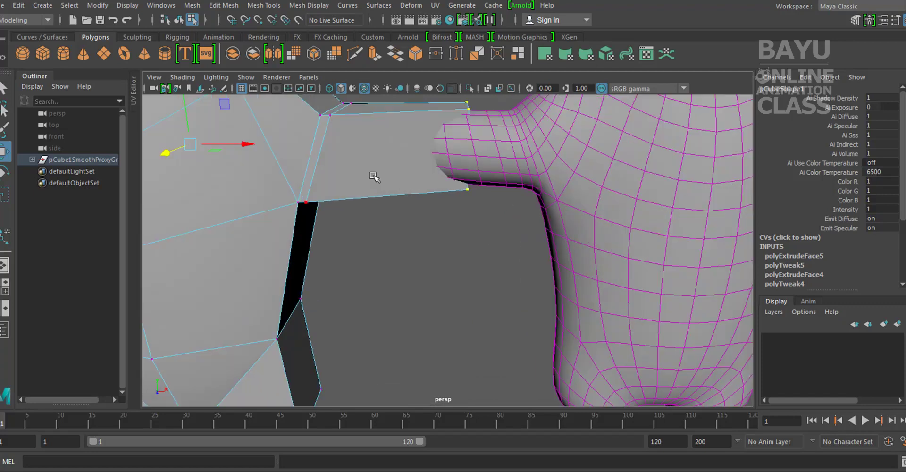
pyautogui.scroll(2, 370, 176)
pyautogui.scroll(1, 428, 184)
pyautogui.moveTo(454, 128); pyautogui.dragTo(460, 104, button='right')
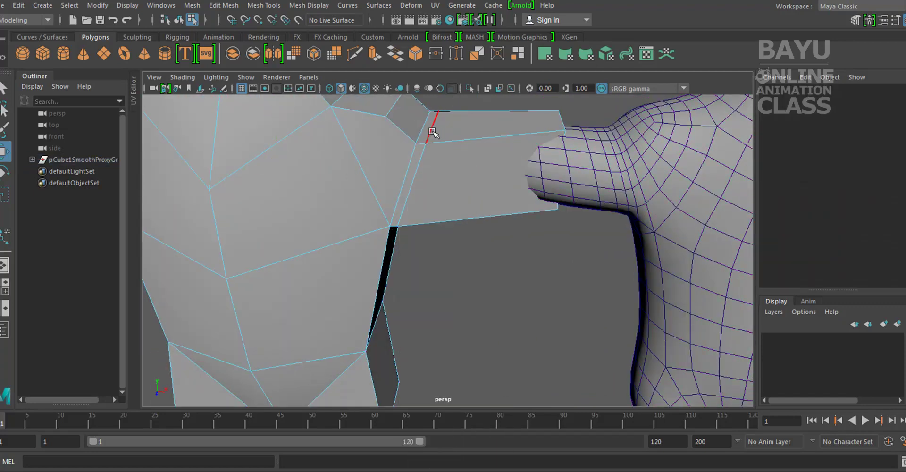
pyautogui.scroll(-5, 384, 203)
pyautogui.moveTo(390, 178)
pyautogui.keyDown('alt'); pyautogui.mouseDown()
pyautogui.moveTo(430, 213)
pyautogui.moveTo(467, 177)
pyautogui.mouseUp(); pyautogui.keyUp('alt')
pyautogui.click(469, 178)
pyautogui.keyDown('alt'); pyautogui.moveTo(529, 200); pyautogui.dragTo(438, 246); pyautogui.keyUp('alt')
pyautogui.press('r')
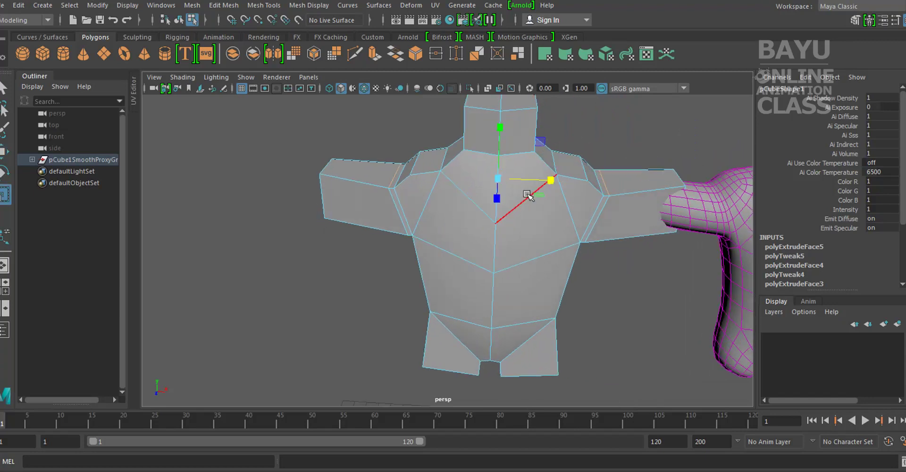
pyautogui.moveTo(548, 178); pyautogui.dragTo(559, 179)
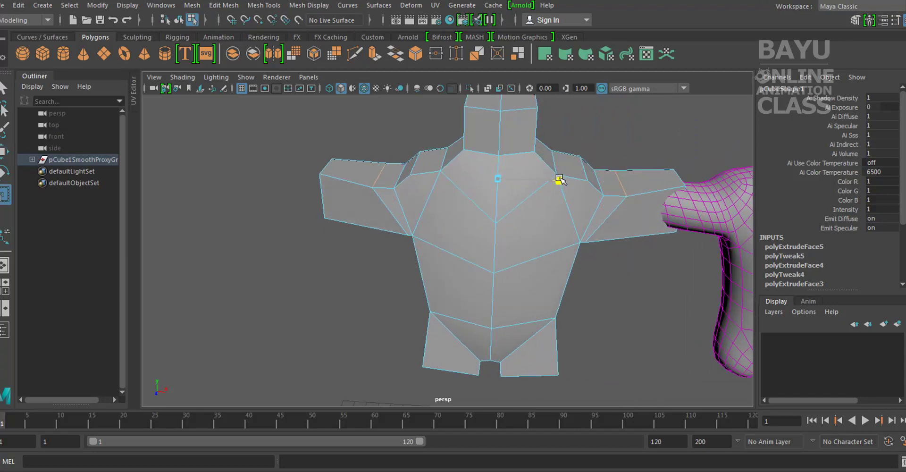
# Step: Undo the shoulder scaling and move the shoulder and arm edges upward instead
pyautogui.keyDown('alt'); pyautogui.moveTo(552, 231); pyautogui.dragTo(456, 237); pyautogui.keyUp('alt')
pyautogui.moveTo(579, 229)
pyautogui.keyDown('alt'); pyautogui.mouseDown()
pyautogui.moveTo(570, 203)
pyautogui.moveTo(376, 207)
pyautogui.mouseUp(); pyautogui.keyUp('alt')
pyautogui.click(570, 204)
pyautogui.hotkey('ctrl', 'z')
pyautogui.hotkey('ctrl', 'z')
pyautogui.press('w')
pyautogui.moveTo(467, 151); pyautogui.dragTo(463, 140)
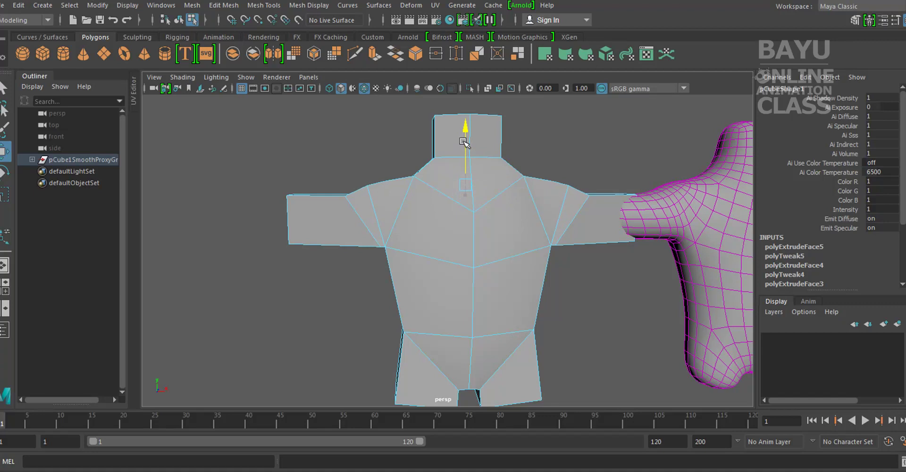
# Step: Select the vertices near the arm ends and scale them to reshape the arm tips
pyautogui.keyDown('alt'); pyautogui.moveTo(679, 269); pyautogui.dragTo(545, 229, button='middle'); pyautogui.keyUp('alt')
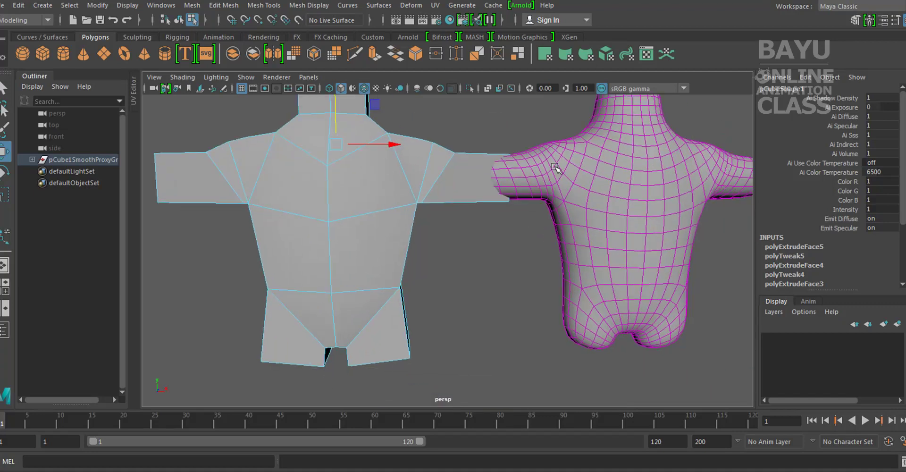
pyautogui.keyDown('alt'); pyautogui.moveTo(529, 226); pyautogui.dragTo(508, 231); pyautogui.keyUp('alt')
pyautogui.moveTo(472, 162); pyautogui.dragTo(420, 159, button='right')
pyautogui.moveTo(476, 107); pyautogui.dragTo(568, 259)
pyautogui.keyDown('alt'); pyautogui.moveTo(568, 260); pyautogui.dragTo(397, 269, button='middle'); pyautogui.keyUp('alt')
pyautogui.keyDown('alt'); pyautogui.moveTo(397, 269); pyautogui.dragTo(297, 271); pyautogui.keyUp('alt')
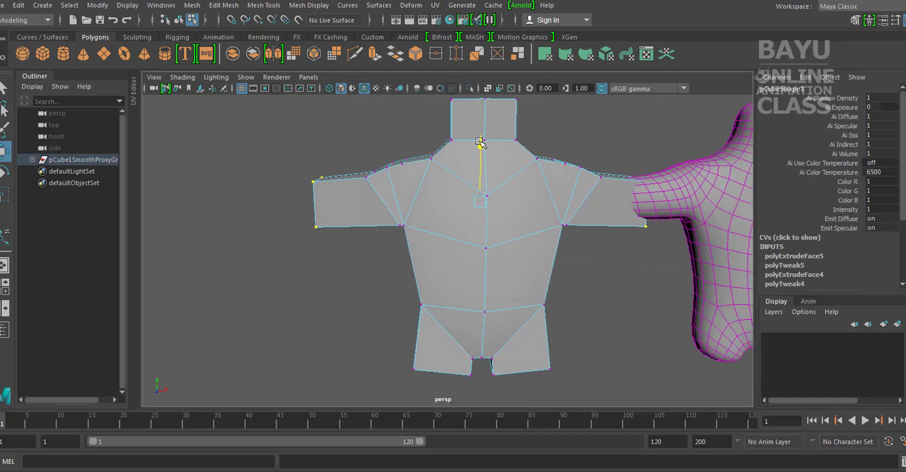
pyautogui.keyDown('alt'); pyautogui.moveTo(479, 146); pyautogui.dragTo(472, 158, button='middle'); pyautogui.keyUp('alt')
pyautogui.keyDown('alt'); pyautogui.moveTo(559, 227); pyautogui.dragTo(521, 227, button='middle'); pyautogui.keyUp('alt')
pyautogui.press('r')
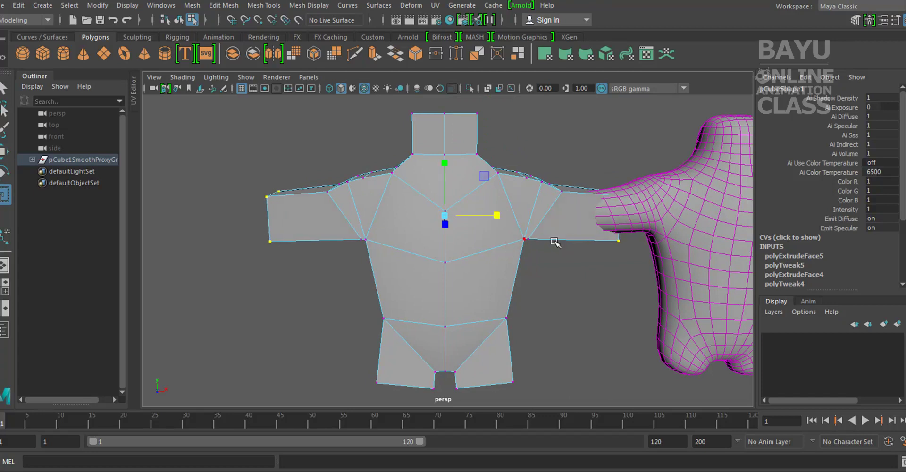
pyautogui.keyDown('alt'); pyautogui.moveTo(499, 216); pyautogui.dragTo(468, 260); pyautogui.keyUp('alt')
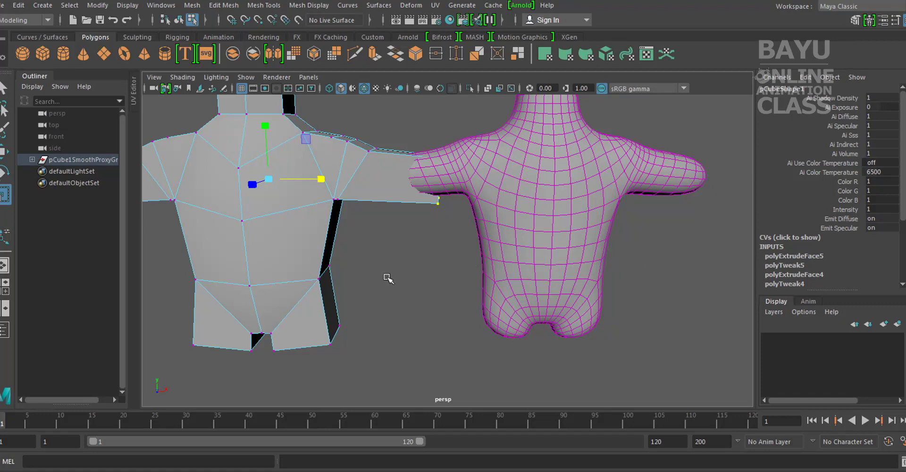
# Step: Move the lower-torso hip vertices down along Y to lengthen the torso
pyautogui.scroll(-3, 388, 275)
pyautogui.moveTo(388, 275)
pyautogui.keyDown('alt'); pyautogui.mouseDown()
pyautogui.moveTo(368, 241)
pyautogui.moveTo(504, 280)
pyautogui.mouseUp(); pyautogui.keyUp('alt')
pyautogui.keyDown('alt'); pyautogui.moveTo(446, 283); pyautogui.dragTo(462, 288, button='middle'); pyautogui.keyUp('alt')
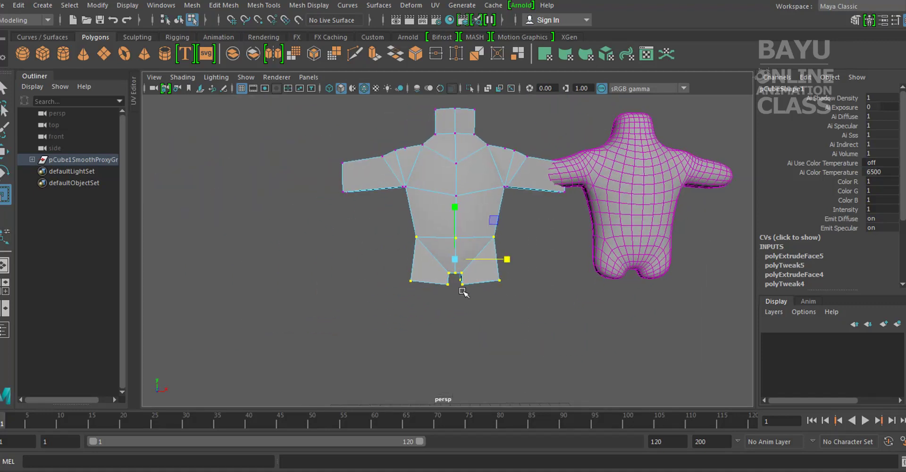
pyautogui.press('w')
pyautogui.moveTo(454, 207); pyautogui.dragTo(455, 224)
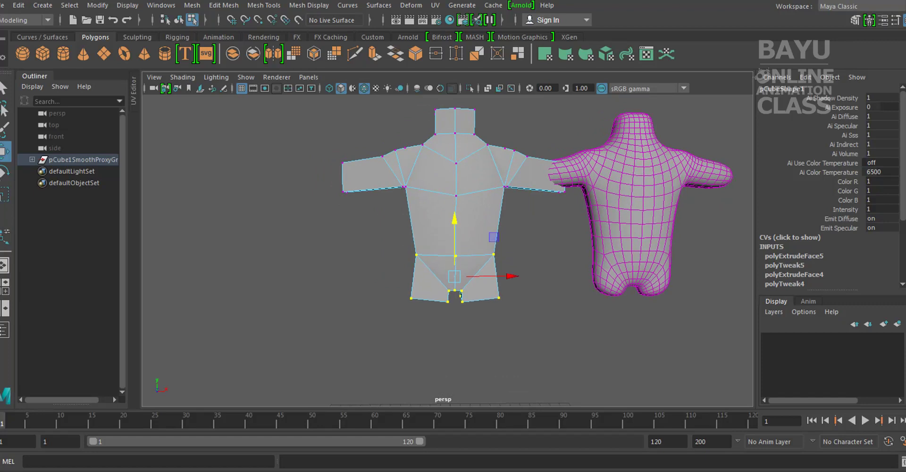
pyautogui.click(262, 5)
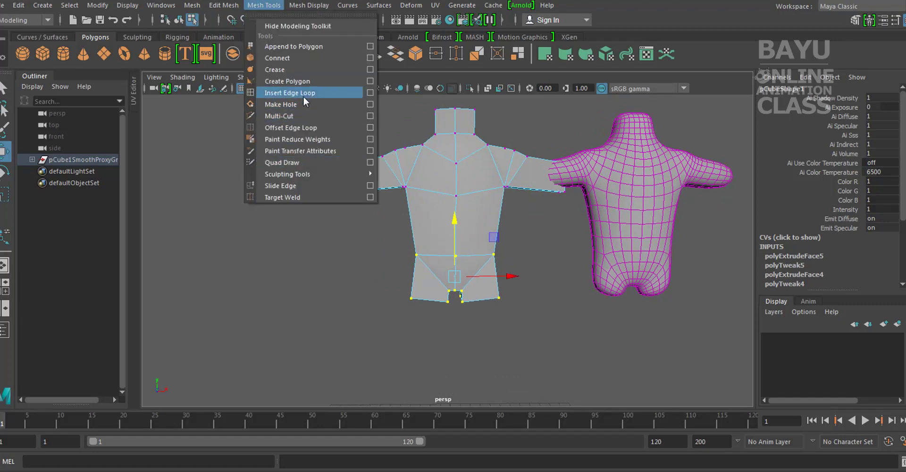
# Step: Insert an edge loop across the waist, scale it in slightly and raise it
pyautogui.click(303, 96)
pyautogui.moveTo(457, 230); pyautogui.dragTo(460, 232)
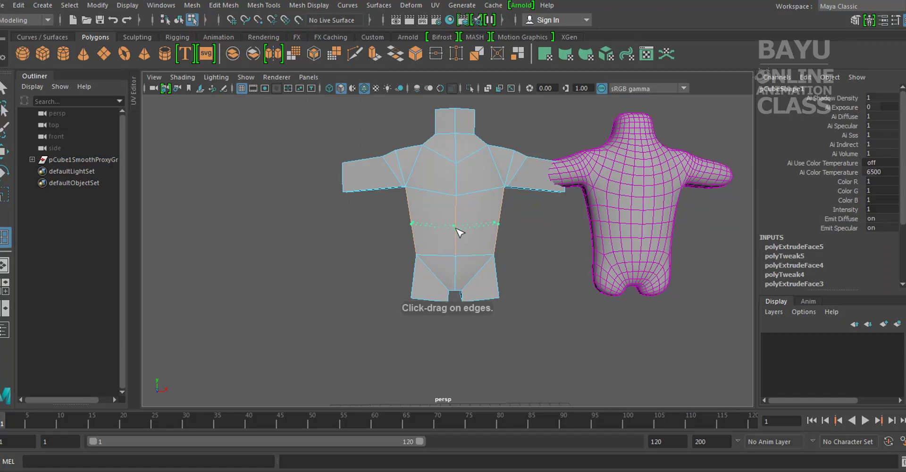
pyautogui.press('r')
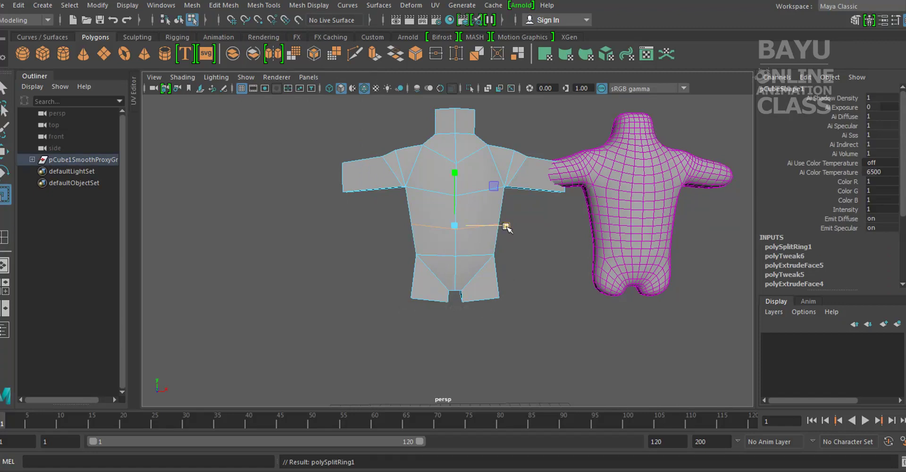
pyautogui.moveTo(502, 226); pyautogui.dragTo(500, 226)
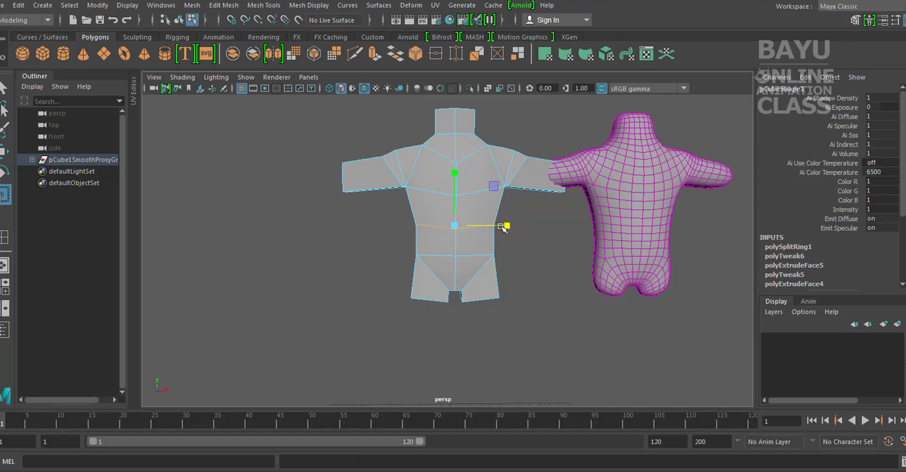
pyautogui.press('w')
pyautogui.moveTo(454, 179)
pyautogui.mouseDown()
pyautogui.moveTo(453, 169)
pyautogui.moveTo(510, 269)
pyautogui.moveTo(471, 334)
pyautogui.mouseUp()
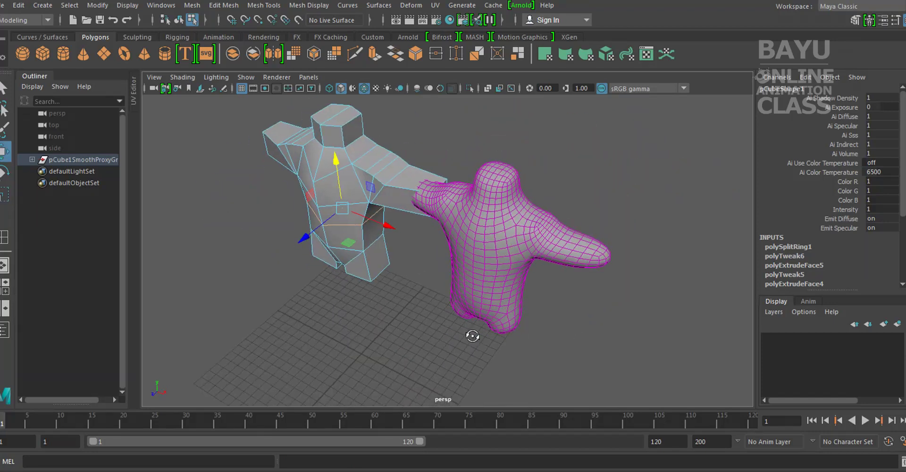
pyautogui.click(470, 334)
# Step: Select the smooth proxy pCube2 and frame both models in the view
pyautogui.rightClick(508, 235)
pyautogui.click(564, 147)
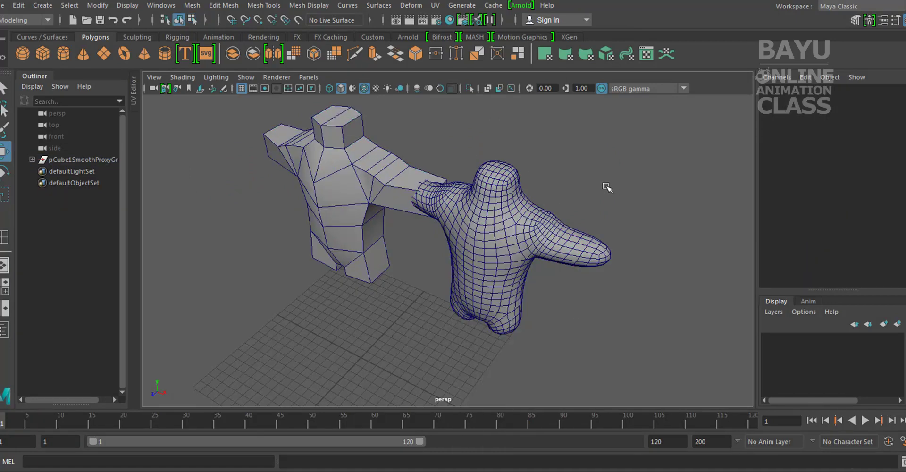
pyautogui.click(506, 248)
pyautogui.moveTo(506, 248)
pyautogui.keyDown('alt'); pyautogui.mouseDown()
pyautogui.moveTo(465, 279)
pyautogui.moveTo(488, 247)
pyautogui.mouseUp(); pyautogui.keyUp('alt')
pyautogui.moveTo(445, 221)
pyautogui.keyDown('alt'); pyautogui.mouseDown()
pyautogui.moveTo(492, 285)
pyautogui.moveTo(475, 264)
pyautogui.moveTo(477, 308)
pyautogui.mouseUp(); pyautogui.keyUp('alt')
pyautogui.press('a')
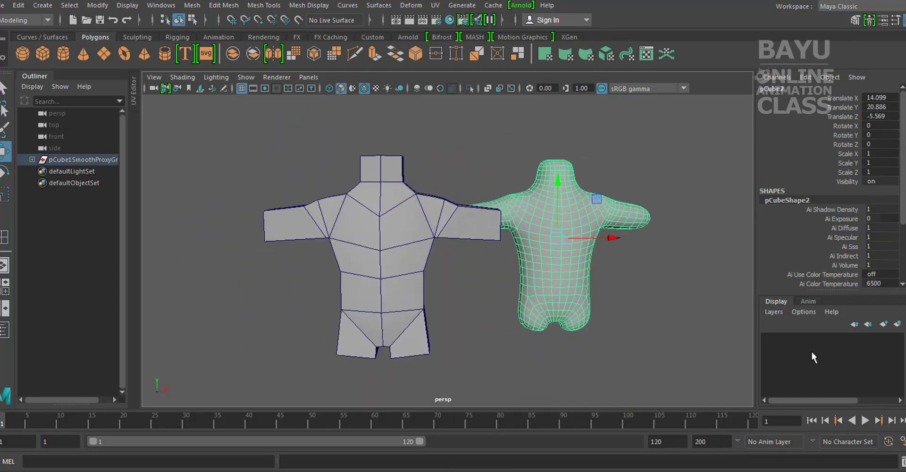
pyautogui.moveTo(407, 300)
pyautogui.keyDown('alt'); pyautogui.mouseDown()
pyautogui.moveTo(431, 273)
pyautogui.moveTo(433, 344)
pyautogui.moveTo(416, 285)
pyautogui.moveTo(414, 343)
pyautogui.moveTo(495, 131)
pyautogui.mouseUp(); pyautogui.keyUp('alt')
pyautogui.moveTo(485, 177)
pyautogui.keyDown('alt'); pyautogui.mouseDown()
pyautogui.moveTo(398, 284)
pyautogui.moveTo(437, 282)
pyautogui.moveTo(448, 229)
pyautogui.mouseUp(); pyautogui.keyUp('alt')
# Step: Switch the cage to component editing and select the arm-end face
pyautogui.moveTo(429, 218); pyautogui.dragTo(430, 193, button='right')
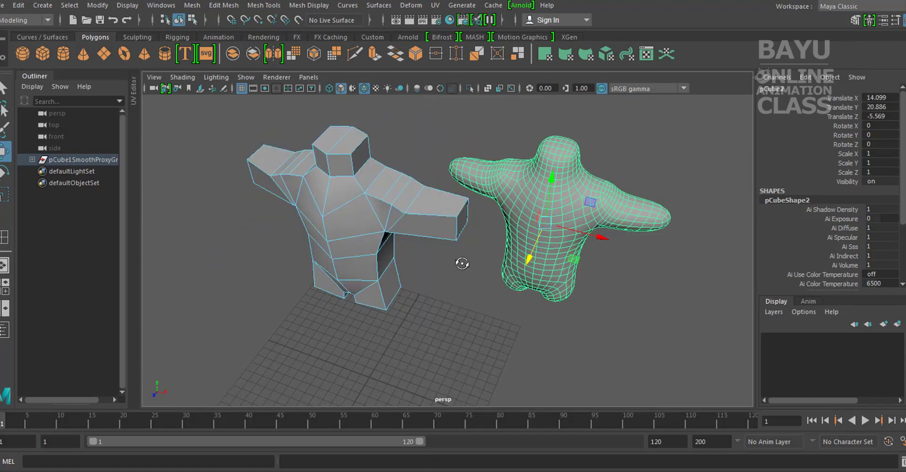
pyautogui.moveTo(460, 214)
pyautogui.keyDown('alt'); pyautogui.mouseDown()
pyautogui.moveTo(384, 311)
pyautogui.moveTo(341, 256)
pyautogui.mouseUp(); pyautogui.keyUp('alt')
pyautogui.click(341, 256)
pyautogui.click(255, 6)
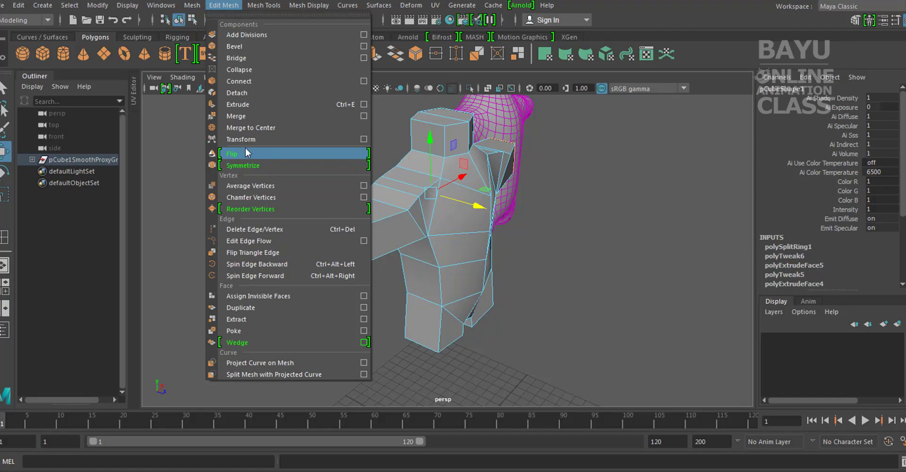
# Step: Extrude the arm-end faces (polyExtrudeFace6) and pull them outward along X
pyautogui.click(249, 100)
pyautogui.keyDown('alt'); pyautogui.moveTo(455, 293); pyautogui.dragTo(565, 289); pyautogui.keyUp('alt')
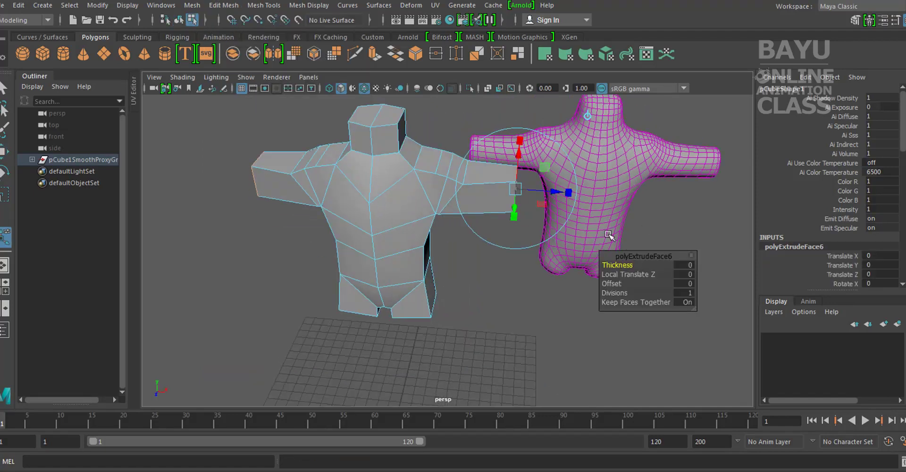
pyautogui.click(412, 197)
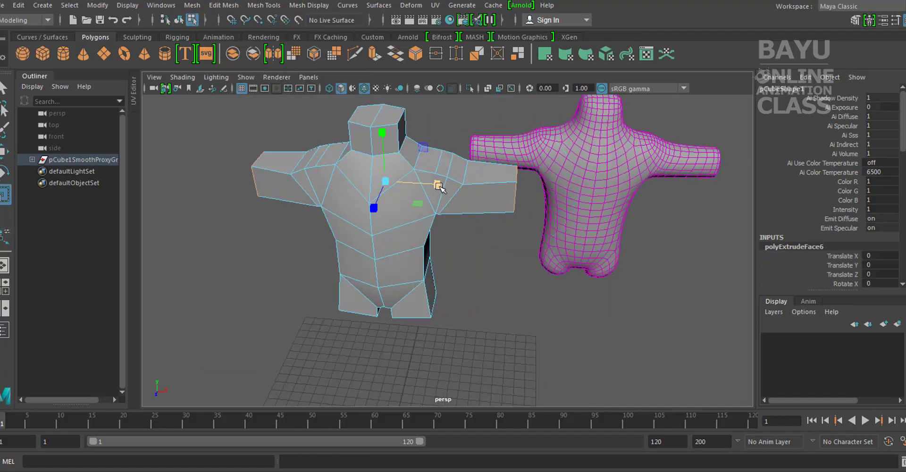
pyautogui.moveTo(436, 187); pyautogui.dragTo(439, 187)
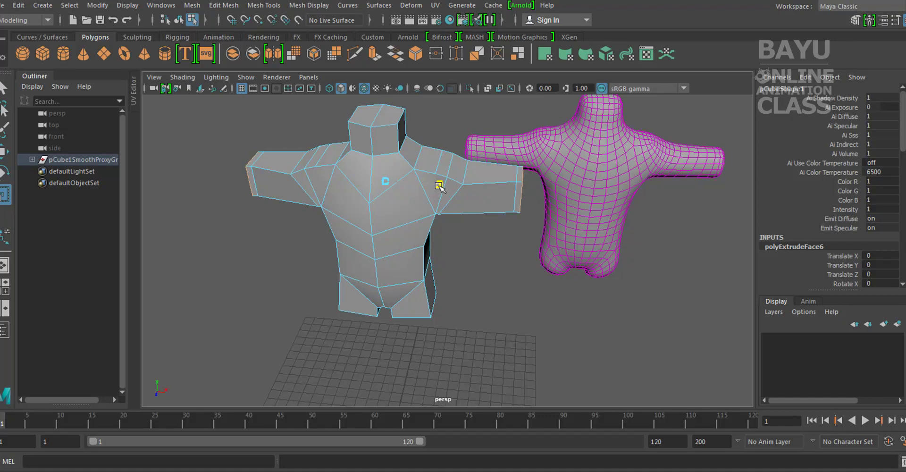
pyautogui.moveTo(564, 235)
pyautogui.keyDown('alt'); pyautogui.mouseDown()
pyautogui.moveTo(492, 309)
pyautogui.moveTo(439, 227)
pyautogui.moveTo(481, 214)
pyautogui.moveTo(456, 224)
pyautogui.moveTo(491, 237)
pyautogui.moveTo(382, 226)
pyautogui.moveTo(401, 232)
pyautogui.moveTo(384, 264)
pyautogui.moveTo(418, 260)
pyautogui.mouseUp(); pyautogui.keyUp('alt')
# Step: Extrude the two lower-front hip faces down about 5 units into legs
pyautogui.click(415, 259)
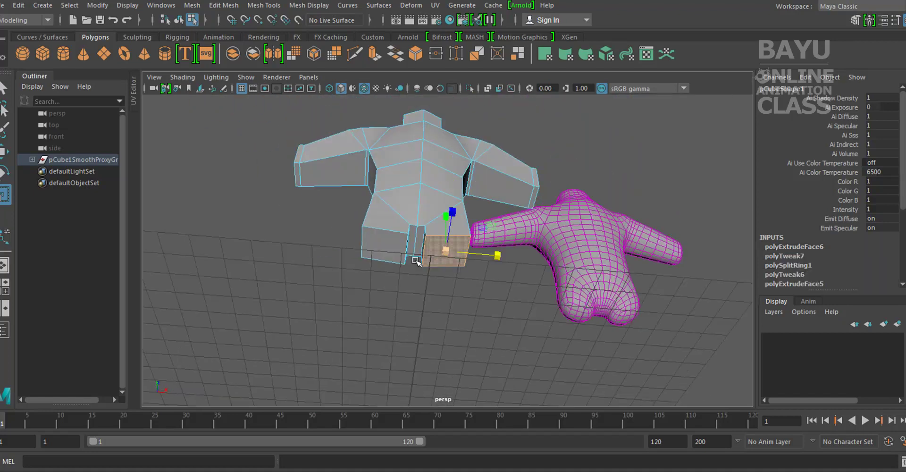
pyautogui.keyDown('shift'); pyautogui.click(371, 253); pyautogui.keyUp('shift')
pyautogui.click(224, 5)
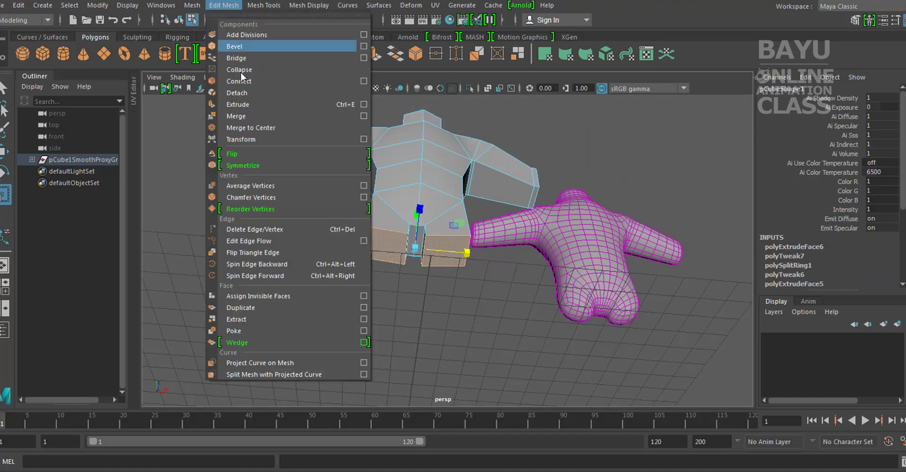
pyautogui.click(236, 106)
pyautogui.keyDown('alt'); pyautogui.moveTo(396, 181); pyautogui.dragTo(443, 325); pyautogui.keyUp('alt')
pyautogui.moveTo(450, 266); pyautogui.dragTo(460, 335)
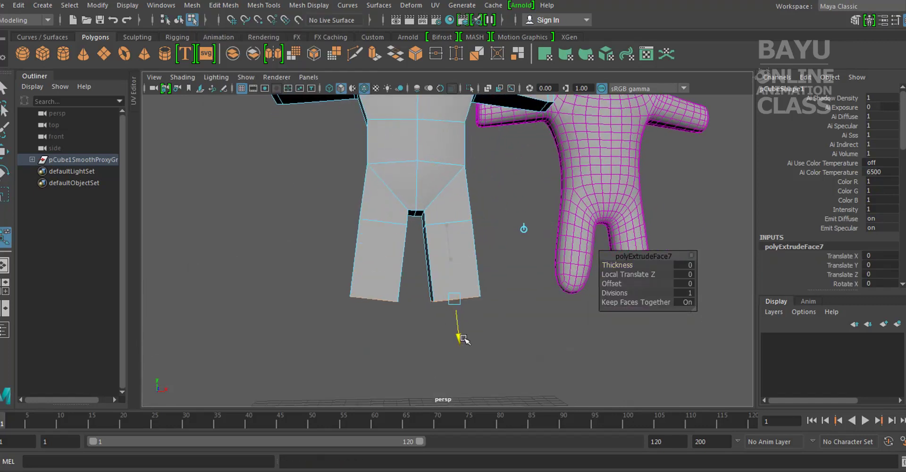
pyautogui.keyDown('alt'); pyautogui.moveTo(461, 336); pyautogui.dragTo(467, 226, button='right'); pyautogui.keyUp('alt')
pyautogui.moveTo(467, 227)
pyautogui.keyDown('alt'); pyautogui.mouseDown()
pyautogui.moveTo(412, 281)
pyautogui.moveTo(354, 319)
pyautogui.moveTo(257, 331)
pyautogui.moveTo(203, 325)
pyautogui.moveTo(505, 309)
pyautogui.moveTo(346, 322)
pyautogui.moveTo(359, 316)
pyautogui.mouseUp(); pyautogui.keyUp('alt')
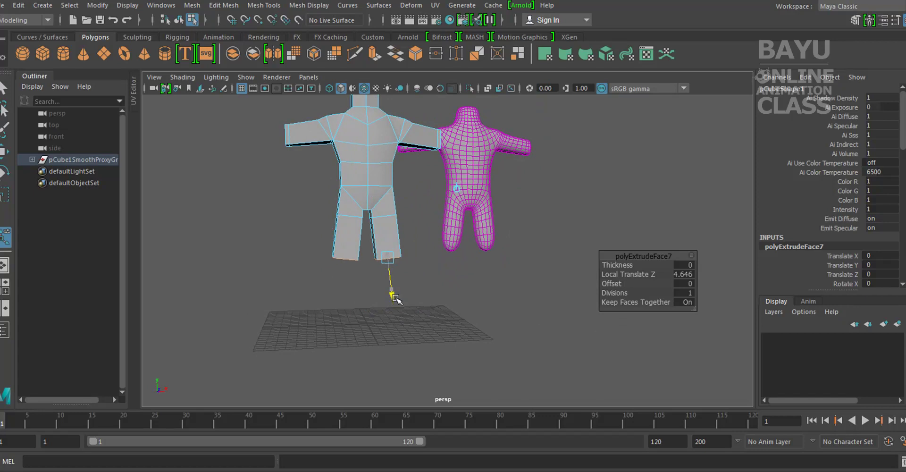
pyautogui.moveTo(395, 294); pyautogui.dragTo(394, 302)
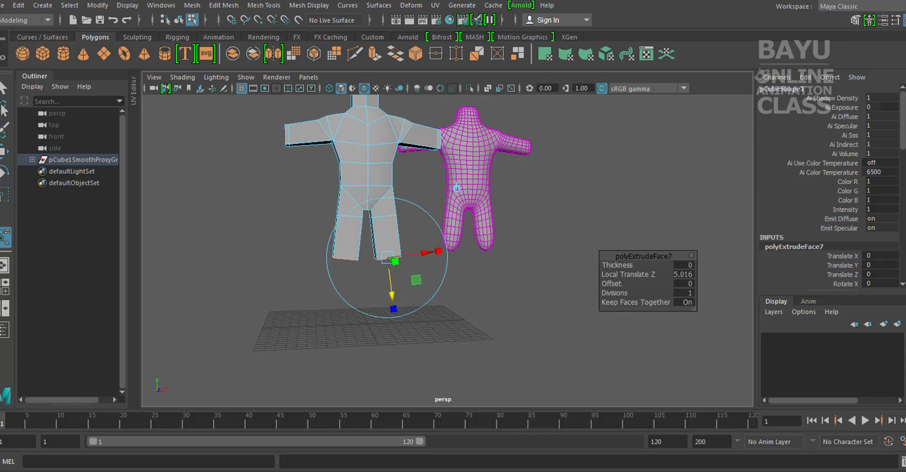
# Step: Extrude the leg ends again, adding a short 0.739 segment
pyautogui.click(229, 8)
pyautogui.click(251, 105)
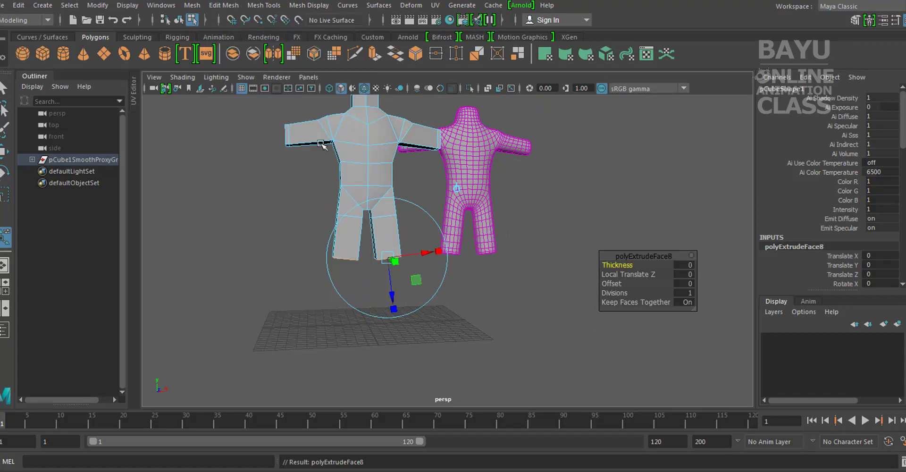
pyautogui.keyDown('alt'); pyautogui.moveTo(387, 257); pyautogui.dragTo(395, 232, button='middle'); pyautogui.keyUp('alt')
pyautogui.moveTo(395, 232)
pyautogui.keyDown('alt'); pyautogui.mouseDown()
pyautogui.moveTo(398, 246)
pyautogui.moveTo(486, 238)
pyautogui.moveTo(443, 277)
pyautogui.moveTo(450, 222)
pyautogui.moveTo(471, 213)
pyautogui.moveTo(399, 265)
pyautogui.moveTo(469, 228)
pyautogui.moveTo(347, 192)
pyautogui.mouseUp(); pyautogui.keyUp('alt')
pyautogui.scroll(3, 450, 222)
# Step: Extrude the leg bottom faces down to Local Translate Z 5.35, reaching the ground grid
pyautogui.click(221, 6)
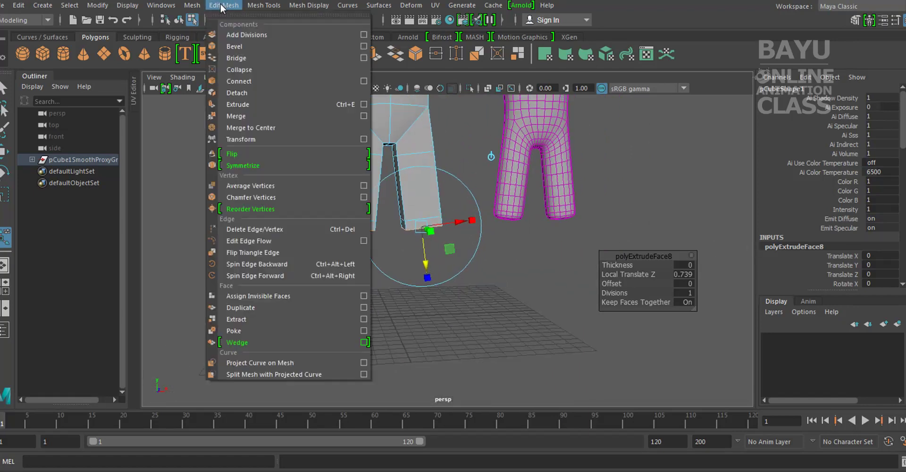
pyautogui.click(243, 104)
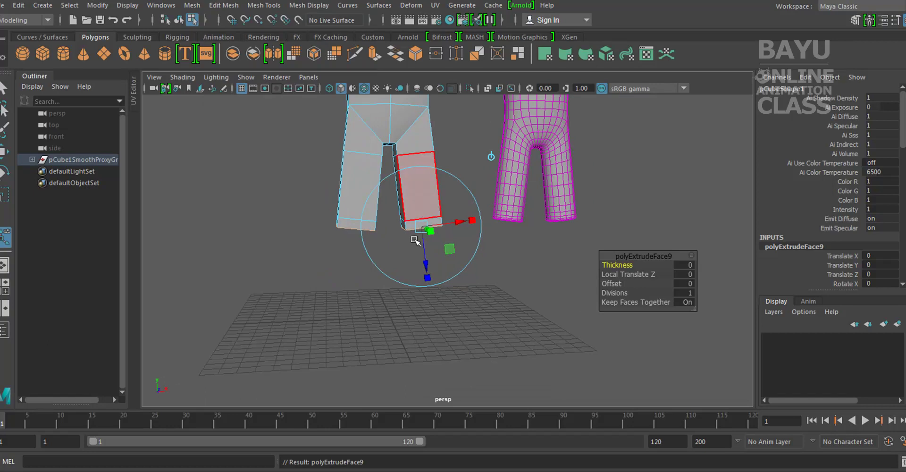
pyautogui.moveTo(424, 262); pyautogui.dragTo(431, 323)
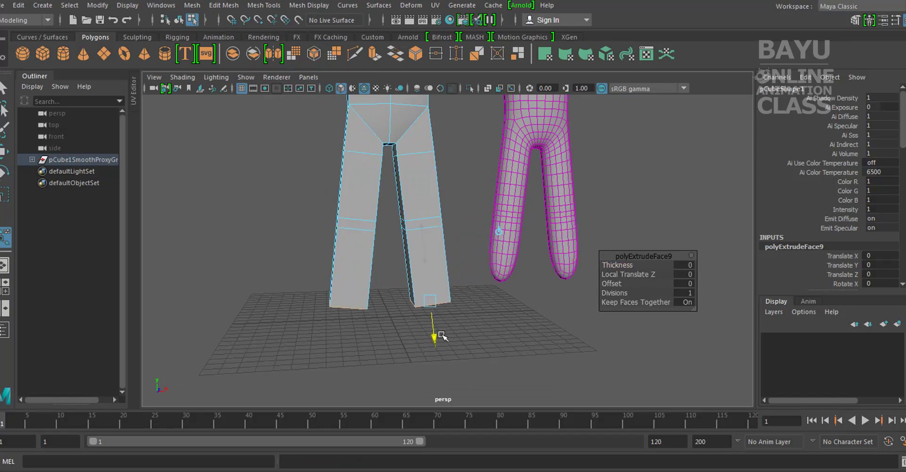
pyautogui.scroll(-3, 469, 226)
pyautogui.moveTo(469, 226)
pyautogui.keyDown('alt'); pyautogui.mouseDown()
pyautogui.moveTo(443, 322)
pyautogui.moveTo(428, 340)
pyautogui.moveTo(608, 311)
pyautogui.moveTo(452, 289)
pyautogui.mouseUp(); pyautogui.keyUp('alt')
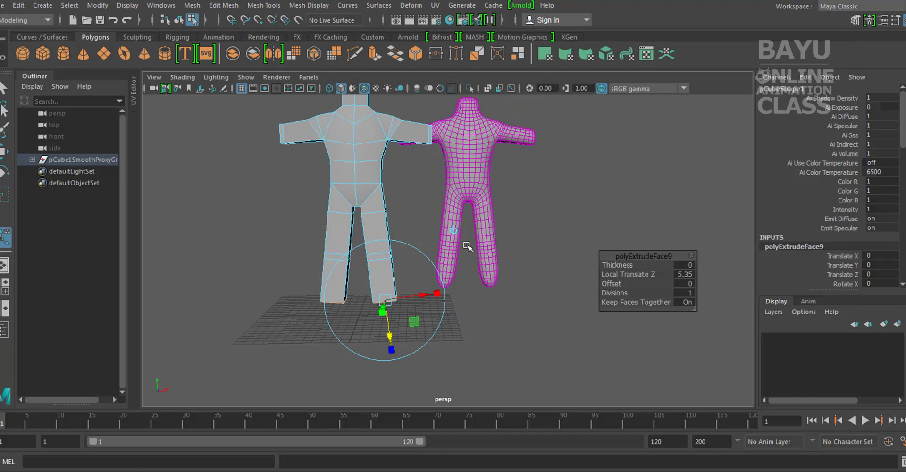
pyautogui.scroll(2, 389, 275)
# Step: In Vertex mode, select the mid-leg vertex ring and raise it slightly
pyautogui.scroll(2, 265, 299)
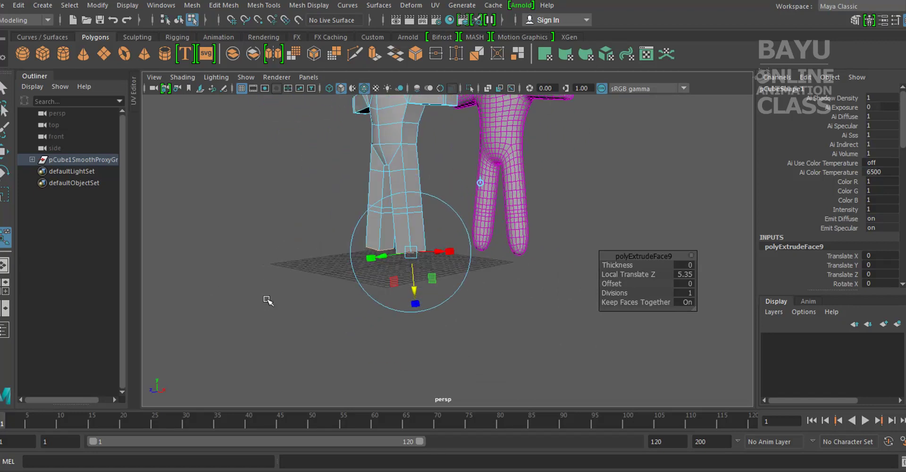
pyautogui.scroll(2, 427, 283)
pyautogui.scroll(2, 422, 291)
pyautogui.keyDown('alt'); pyautogui.moveTo(423, 292); pyautogui.dragTo(429, 302); pyautogui.keyUp('alt')
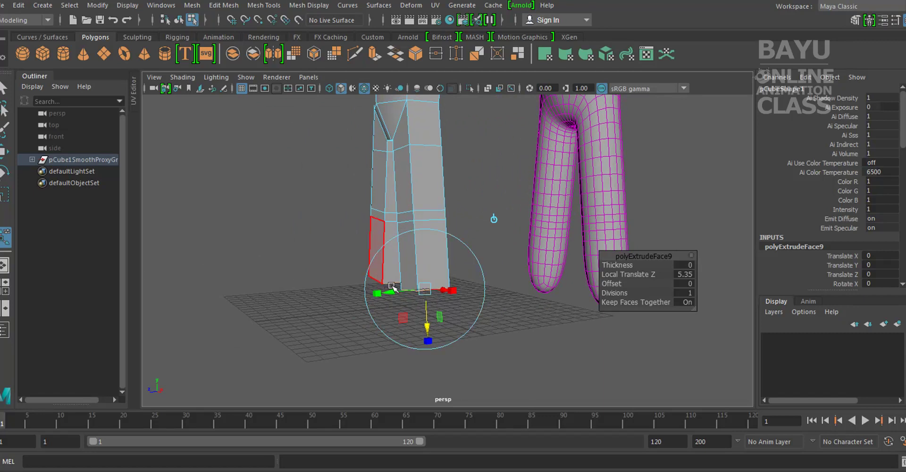
pyautogui.keyDown('alt'); pyautogui.moveTo(448, 232); pyautogui.dragTo(424, 251); pyautogui.keyUp('alt')
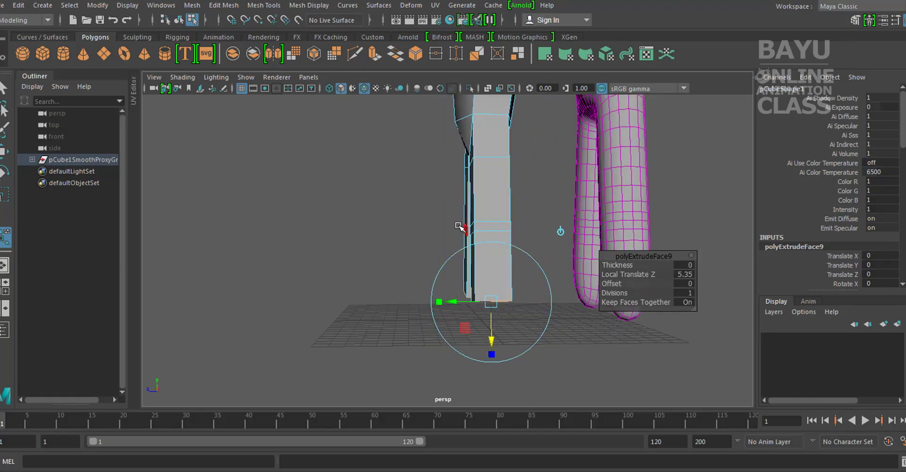
pyautogui.moveTo(452, 227)
pyautogui.keyDown('alt'); pyautogui.mouseDown()
pyautogui.moveTo(404, 263)
pyautogui.moveTo(461, 334)
pyautogui.moveTo(440, 338)
pyautogui.moveTo(376, 314)
pyautogui.moveTo(390, 290)
pyautogui.moveTo(403, 291)
pyautogui.mouseUp(); pyautogui.keyUp('alt')
pyautogui.keyDown('alt'); pyautogui.moveTo(401, 290); pyautogui.dragTo(444, 201); pyautogui.keyUp('alt')
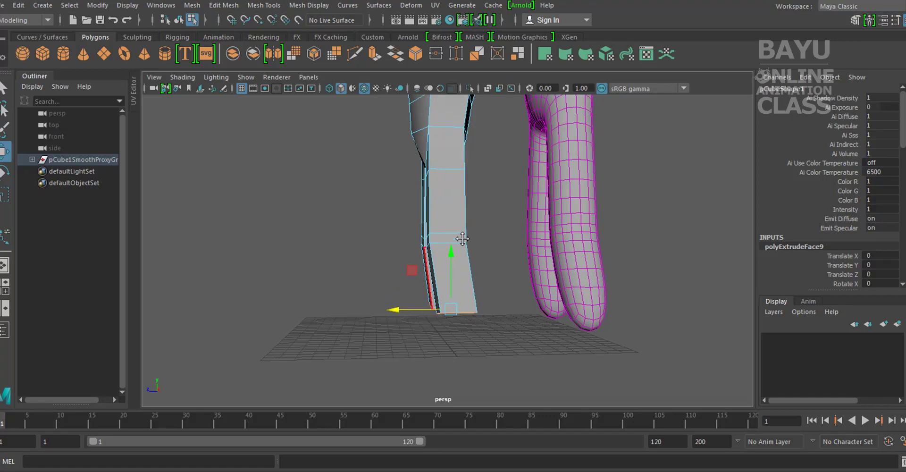
pyautogui.moveTo(444, 163)
pyautogui.mouseDown(button='right')
pyautogui.moveTo(378, 168)
pyautogui.moveTo(383, 162)
pyautogui.mouseUp(button='right')
pyautogui.moveTo(364, 211)
pyautogui.mouseDown()
pyautogui.moveTo(493, 251)
pyautogui.moveTo(405, 284)
pyautogui.mouseUp()
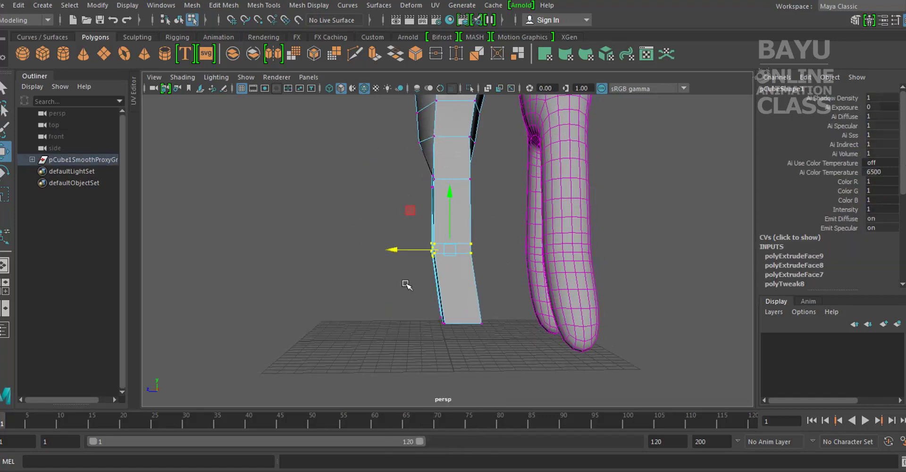
pyautogui.moveTo(410, 211); pyautogui.dragTo(410, 209, button='middle')
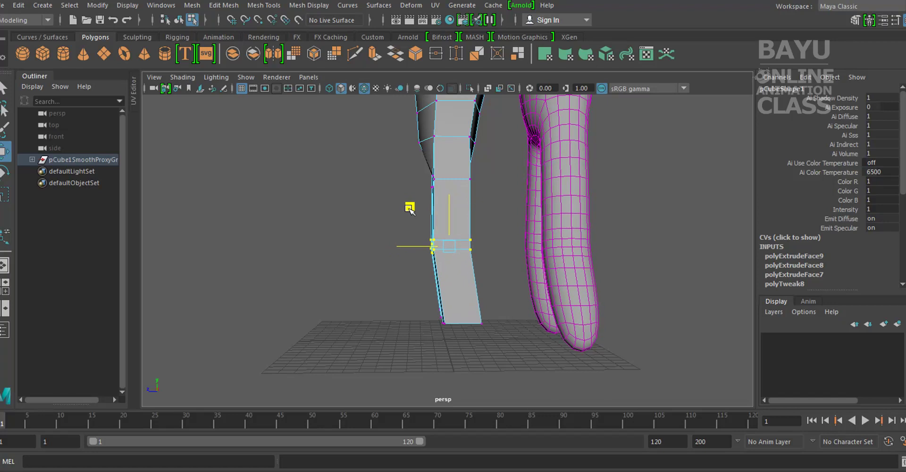
# Step: Shift the leg's bottom vertices and rotate the lower leg at the knee ring
pyautogui.moveTo(419, 279); pyautogui.dragTo(526, 375)
pyautogui.moveTo(409, 319)
pyautogui.mouseDown()
pyautogui.moveTo(401, 212)
pyautogui.moveTo(506, 277)
pyautogui.mouseUp()
pyautogui.press('e')
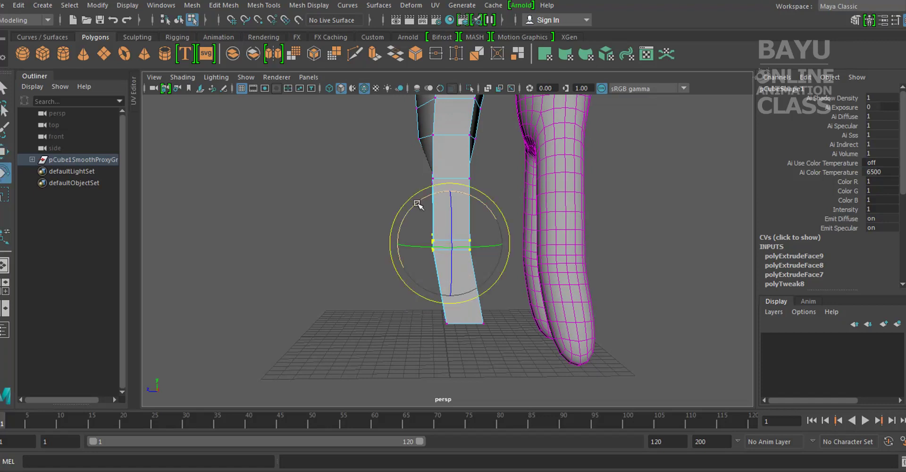
pyautogui.moveTo(418, 203)
pyautogui.mouseDown()
pyautogui.moveTo(405, 291)
pyautogui.moveTo(441, 288)
pyautogui.mouseUp()
pyautogui.click(362, 301)
pyautogui.keyDown('alt'); pyautogui.moveTo(441, 283); pyautogui.dragTo(399, 283, button='middle'); pyautogui.keyUp('alt')
pyautogui.press('w')
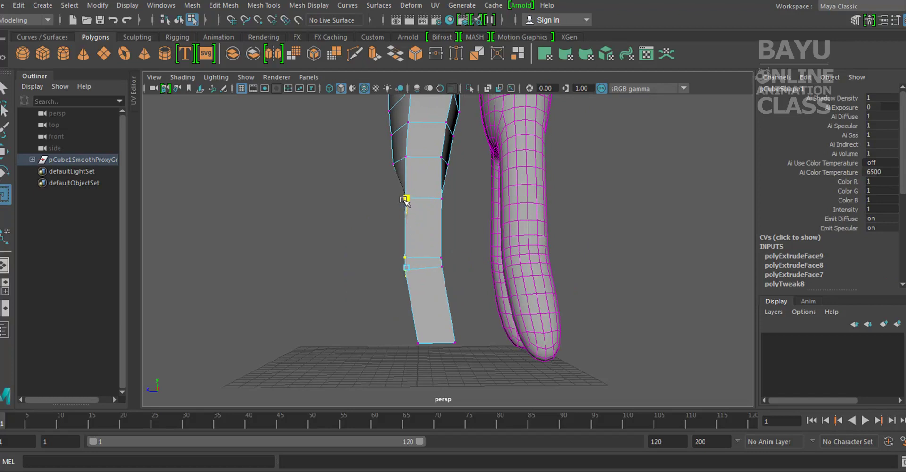
pyautogui.press('w')
pyautogui.scroll(-3, 482, 245)
pyautogui.moveTo(482, 245)
pyautogui.keyDown('alt'); pyautogui.mouseDown()
pyautogui.moveTo(525, 311)
pyautogui.moveTo(618, 277)
pyautogui.mouseUp(); pyautogui.keyUp('alt')
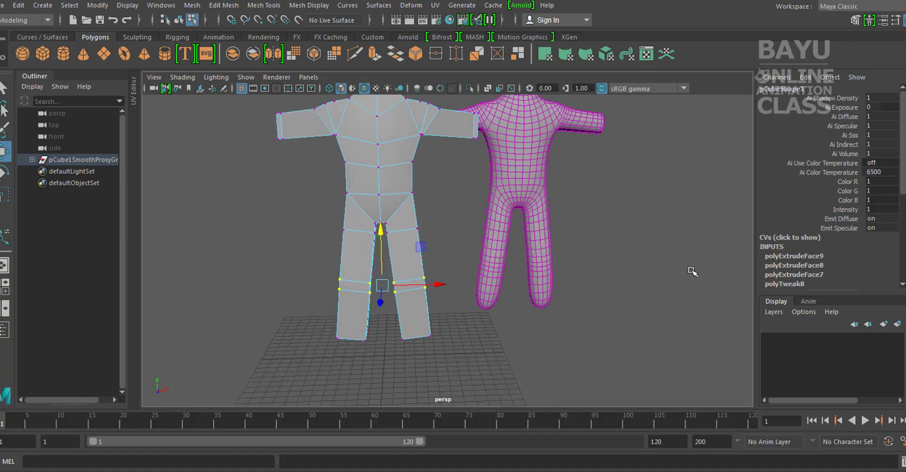
# Step: Move the leg's bottom corner vertex so the shin slants forward
pyautogui.moveTo(448, 287)
pyautogui.keyDown('alt'); pyautogui.mouseDown()
pyautogui.moveTo(728, 279)
pyautogui.moveTo(381, 287)
pyautogui.moveTo(522, 259)
pyautogui.moveTo(493, 283)
pyautogui.mouseUp(); pyautogui.keyUp('alt')
pyautogui.moveTo(493, 283)
pyautogui.keyDown('alt'); pyautogui.mouseDown(button='right')
pyautogui.moveTo(521, 259)
pyautogui.moveTo(508, 287)
pyautogui.mouseUp(button='right'); pyautogui.keyUp('alt')
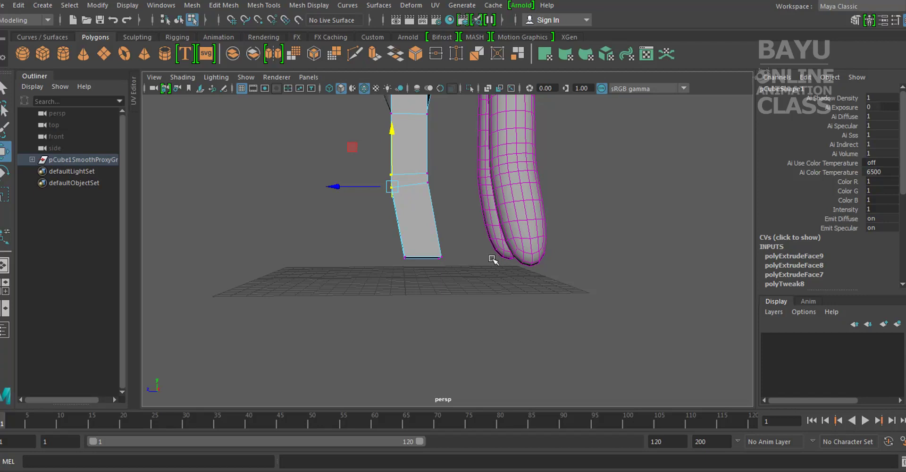
pyautogui.moveTo(395, 273); pyautogui.dragTo(414, 252)
pyautogui.moveTo(468, 278)
pyautogui.keyDown('alt'); pyautogui.mouseDown()
pyautogui.moveTo(469, 297)
pyautogui.moveTo(424, 289)
pyautogui.mouseUp(); pyautogui.keyUp('alt')
pyautogui.moveTo(373, 239); pyautogui.dragTo(381, 224, button='middle')
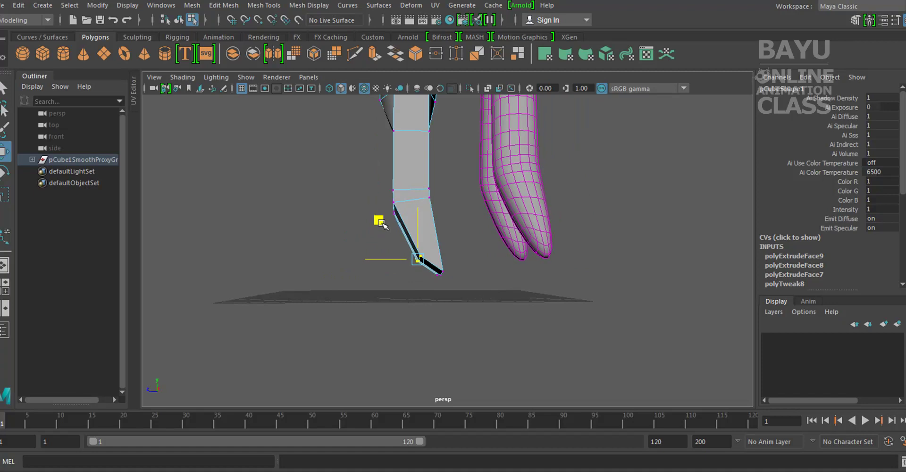
pyautogui.keyDown('alt'); pyautogui.moveTo(381, 223); pyautogui.dragTo(435, 252); pyautogui.keyUp('alt')
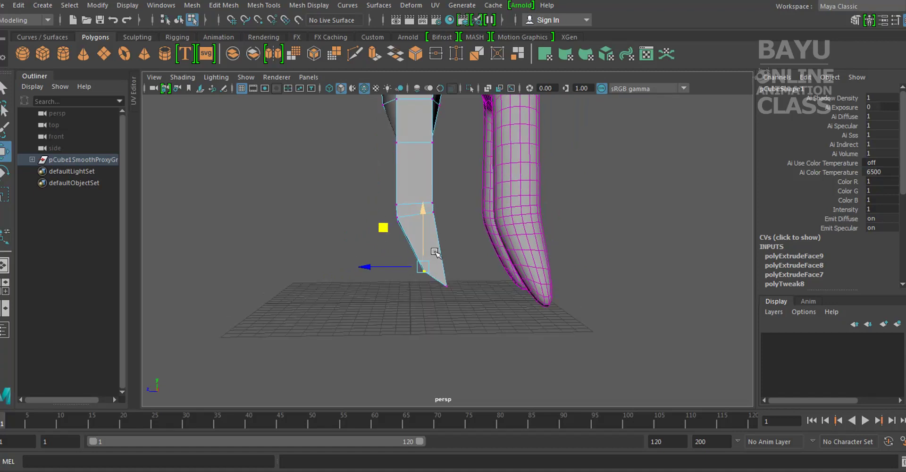
pyautogui.keyDown('alt'); pyautogui.moveTo(453, 225); pyautogui.dragTo(448, 234); pyautogui.keyUp('alt')
pyautogui.moveTo(379, 225); pyautogui.dragTo(367, 221, button='middle')
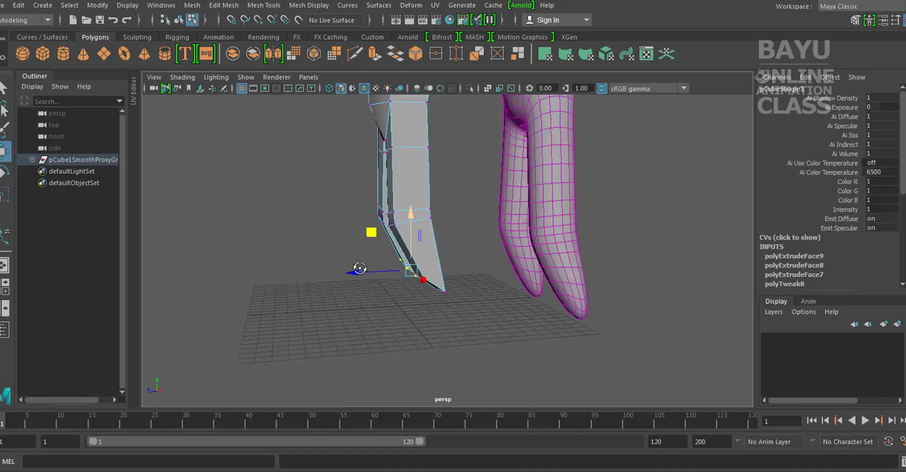
# Step: Nudge a knee vertex and move the bottom edge vertices down and forward
pyautogui.moveTo(400, 234); pyautogui.dragTo(399, 232)
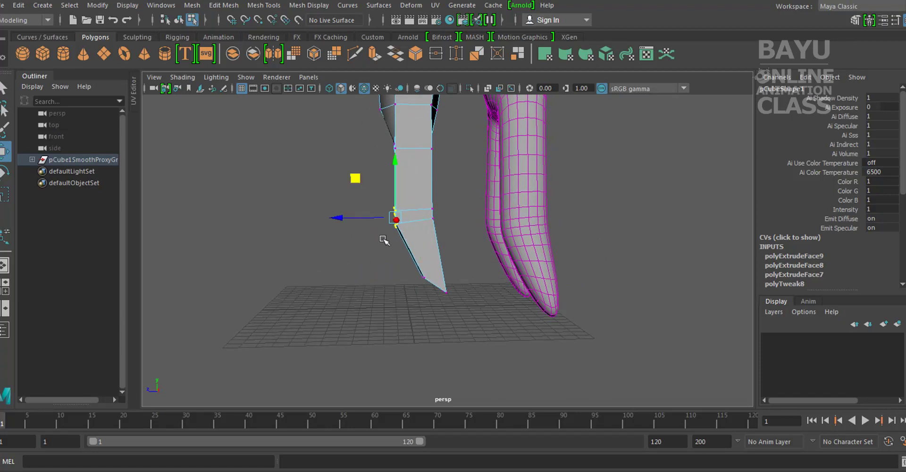
pyautogui.moveTo(341, 219)
pyautogui.mouseDown()
pyautogui.moveTo(427, 252)
pyautogui.moveTo(410, 259)
pyautogui.mouseUp()
pyautogui.moveTo(373, 222); pyautogui.dragTo(441, 284)
pyautogui.moveTo(369, 216); pyautogui.dragTo(373, 226)
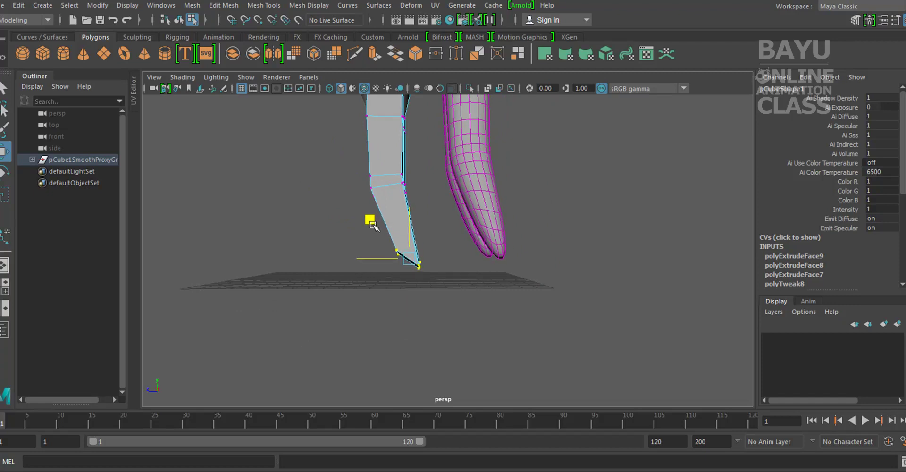
pyautogui.moveTo(501, 290)
pyautogui.keyDown('alt'); pyautogui.mouseDown()
pyautogui.moveTo(657, 296)
pyautogui.moveTo(320, 295)
pyautogui.mouseUp(); pyautogui.keyUp('alt')
# Step: Select the legs' bottom vertices and scale them flat to one level
pyautogui.rightClick(324, 258)
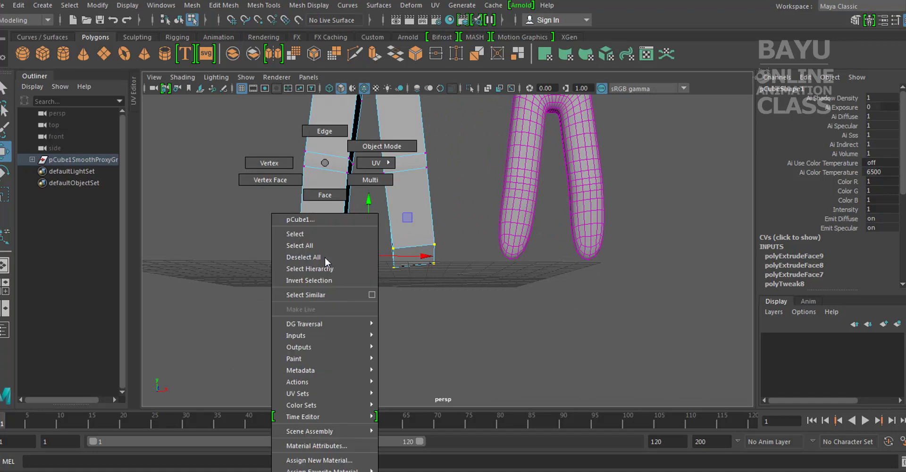
pyautogui.click(325, 257)
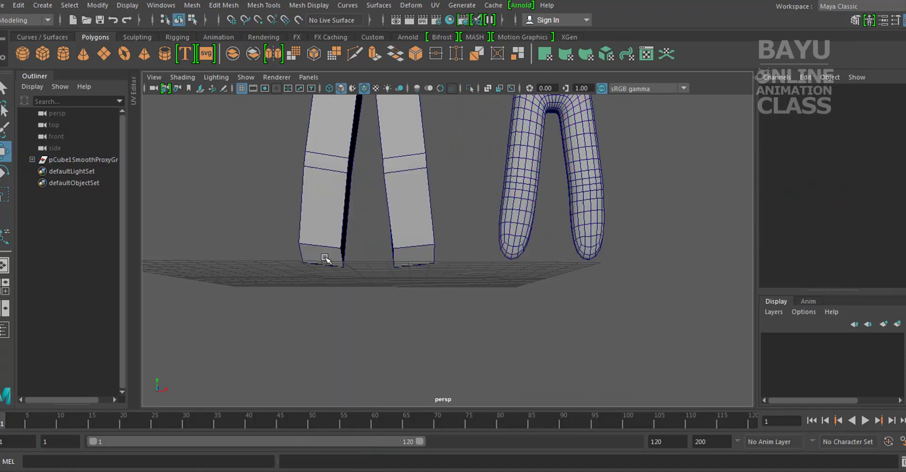
pyautogui.click(417, 228)
pyautogui.rightClick(405, 163)
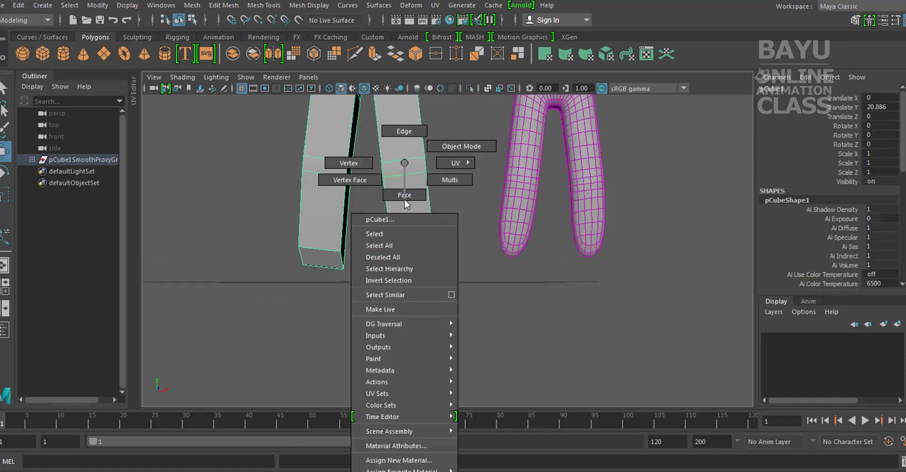
pyautogui.click(344, 161)
pyautogui.moveTo(305, 294)
pyautogui.mouseDown()
pyautogui.moveTo(485, 293)
pyautogui.moveTo(334, 303)
pyautogui.moveTo(546, 256)
pyautogui.moveTo(543, 242)
pyautogui.mouseUp()
pyautogui.press('r')
pyautogui.moveTo(428, 202); pyautogui.dragTo(431, 246)
pyautogui.moveTo(428, 197); pyautogui.dragTo(435, 229)
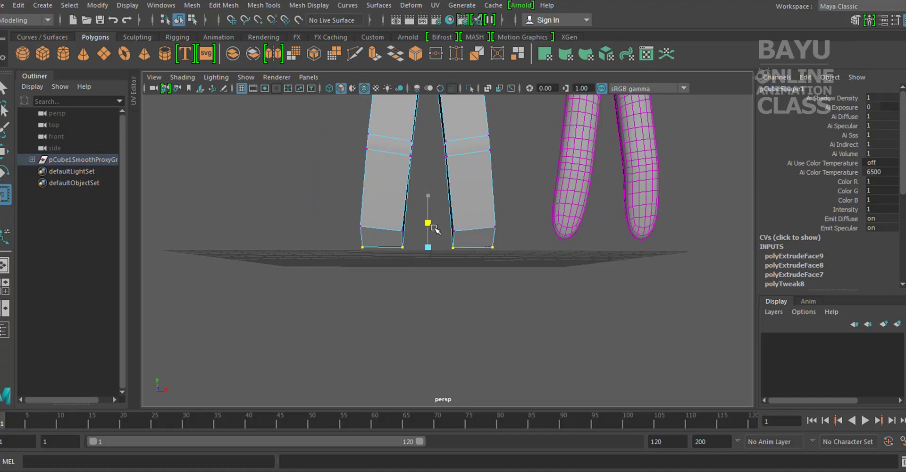
# Step: Scale the upper ring of leg vertices flat vertically
pyautogui.moveTo(323, 203); pyautogui.dragTo(531, 240)
pyautogui.moveTo(428, 177); pyautogui.dragTo(432, 203)
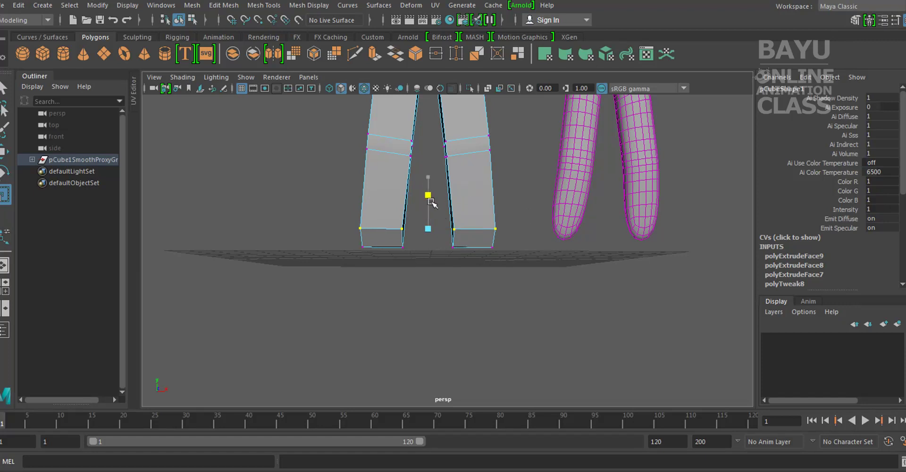
pyautogui.moveTo(609, 284)
pyautogui.keyDown('alt'); pyautogui.mouseDown()
pyautogui.moveTo(584, 248)
pyautogui.moveTo(598, 267)
pyautogui.mouseUp(); pyautogui.keyUp('alt')
pyautogui.moveTo(372, 309)
pyautogui.keyDown('alt'); pyautogui.mouseDown()
pyautogui.moveTo(441, 323)
pyautogui.moveTo(420, 200)
pyautogui.mouseUp(); pyautogui.keyUp('alt')
# Step: Switch the leg mesh to Face mode and check the leg bottoms above the grid
pyautogui.rightClick(419, 163)
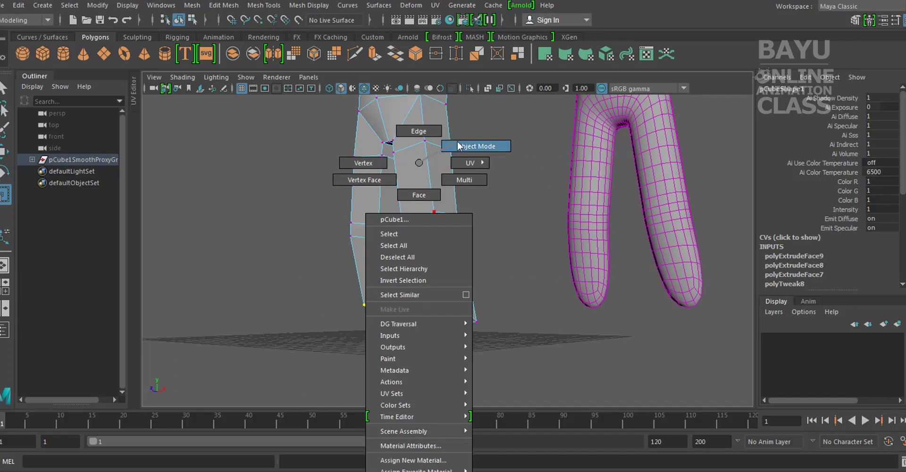
pyautogui.moveTo(438, 167); pyautogui.dragTo(419, 195, button='right')
pyautogui.keyDown('alt'); pyautogui.moveTo(366, 306); pyautogui.dragTo(394, 338); pyautogui.keyUp('alt')
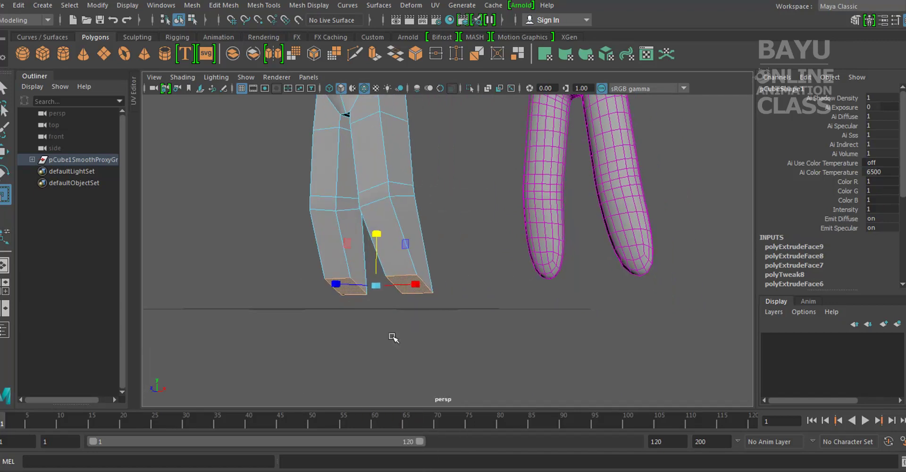
pyautogui.scroll(2, 386, 342)
pyautogui.scroll(-2, 462, 300)
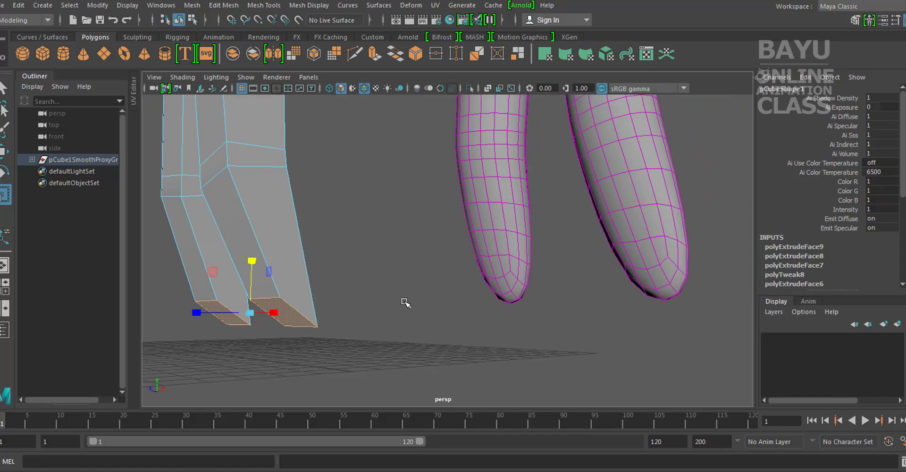
pyautogui.keyDown('alt'); pyautogui.moveTo(404, 303); pyautogui.dragTo(497, 145); pyautogui.keyUp('alt')
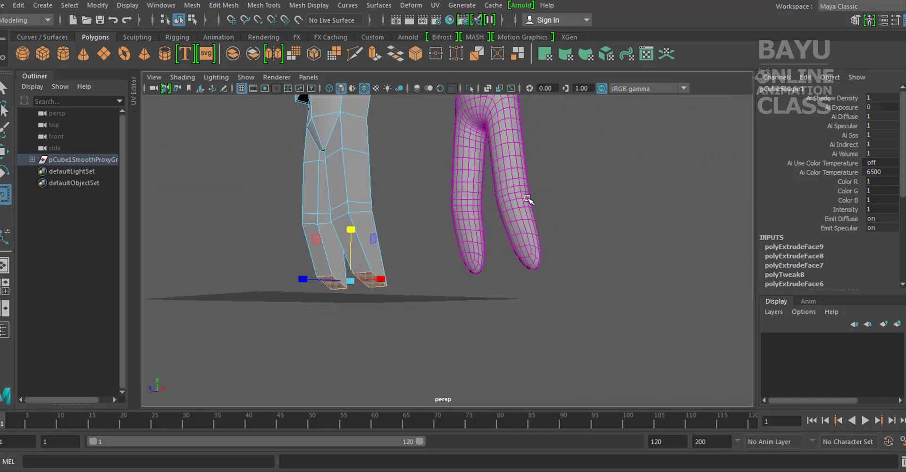
pyautogui.scroll(1, 410, 291)
pyautogui.scroll(2, 373, 292)
pyautogui.scroll(2, 372, 296)
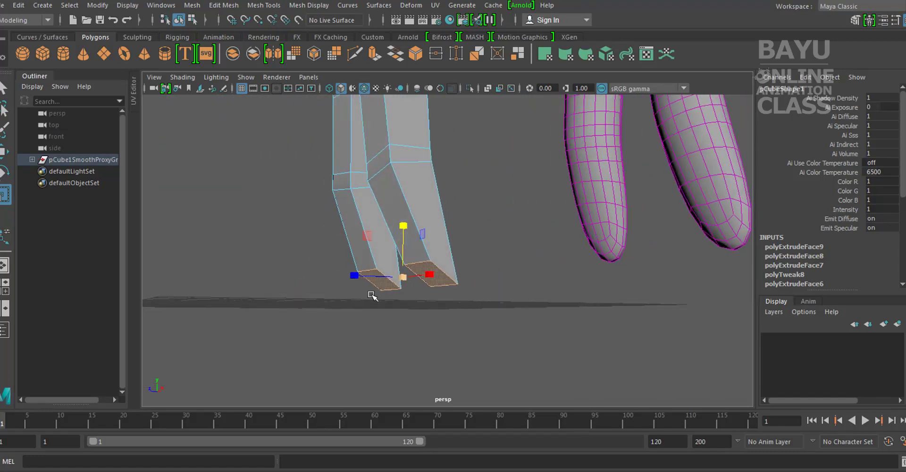
pyautogui.keyDown('alt'); pyautogui.moveTo(229, 307); pyautogui.dragTo(231, 306); pyautogui.keyUp('alt')
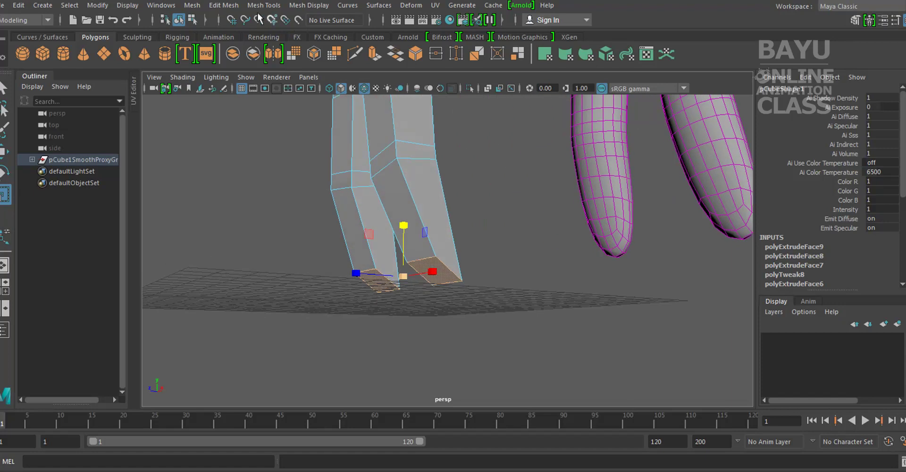
# Step: Extrude the leg-bottom faces and slide them forward to start the feet
pyautogui.click(223, 6)
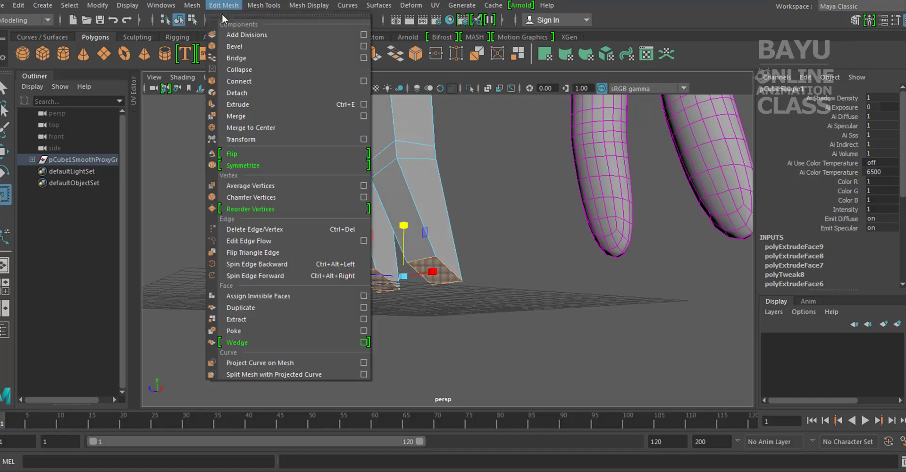
pyautogui.click(247, 107)
pyautogui.keyDown('alt'); pyautogui.moveTo(407, 338); pyautogui.dragTo(388, 318); pyautogui.keyUp('alt')
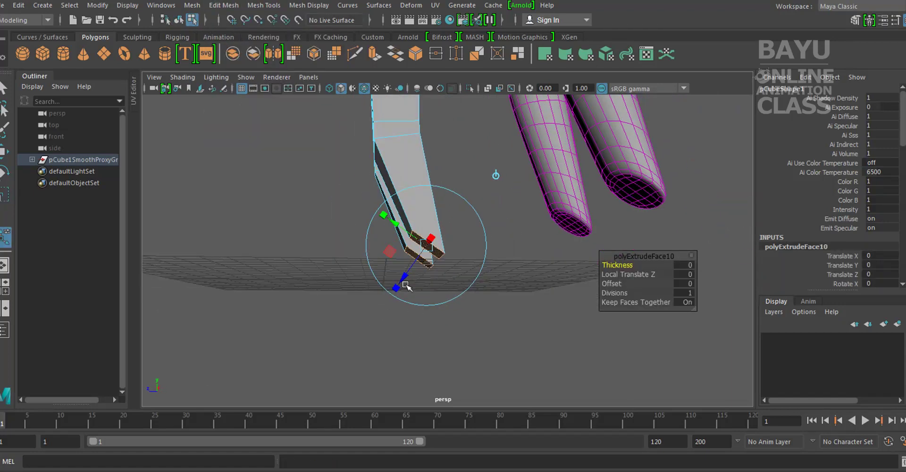
pyautogui.moveTo(405, 285); pyautogui.dragTo(354, 310)
pyautogui.keyDown('alt'); pyautogui.moveTo(530, 368); pyautogui.dragTo(404, 330); pyautogui.keyUp('alt')
pyautogui.keyDown('alt'); pyautogui.moveTo(404, 330); pyautogui.dragTo(445, 339, button='right'); pyautogui.keyUp('alt')
pyautogui.press('w')
pyautogui.moveTo(426, 274); pyautogui.dragTo(377, 269)
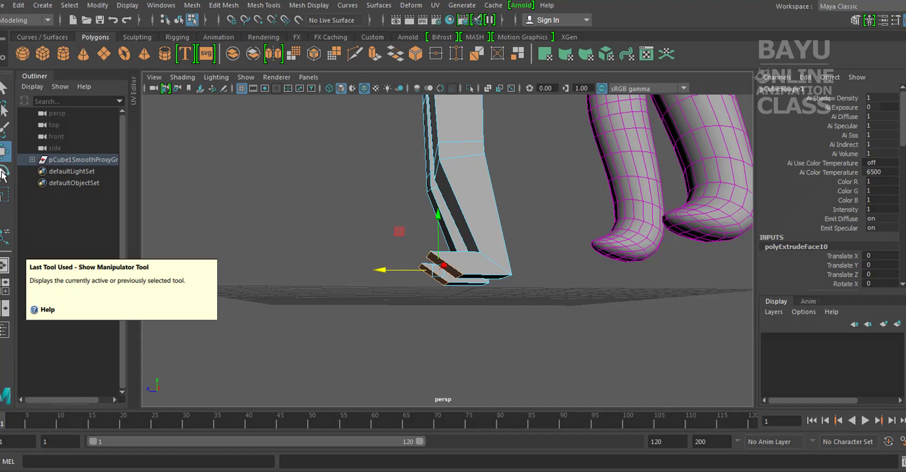
# Step: Scale the foot faces narrower along X and shift them sideways into place
pyautogui.moveTo(316, 271)
pyautogui.keyDown('alt'); pyautogui.mouseDown()
pyautogui.moveTo(390, 299)
pyautogui.moveTo(344, 335)
pyautogui.moveTo(355, 338)
pyautogui.mouseUp(); pyautogui.keyUp('alt')
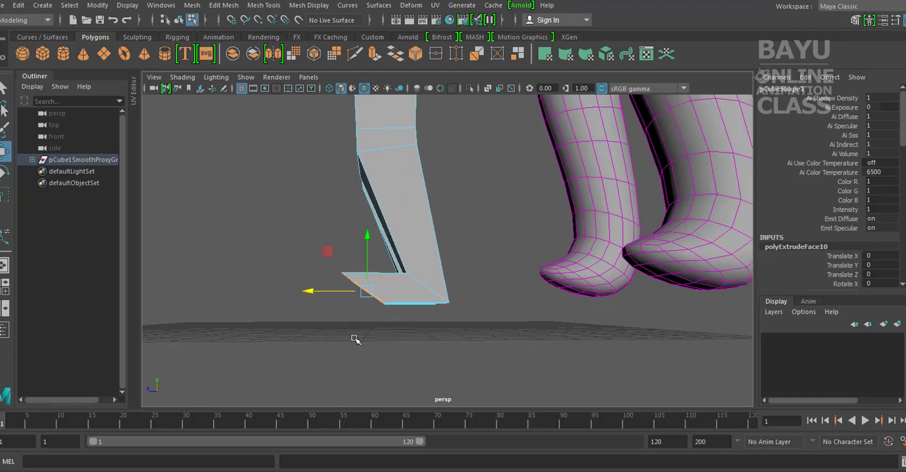
pyautogui.press('r')
pyautogui.moveTo(311, 291); pyautogui.dragTo(358, 292)
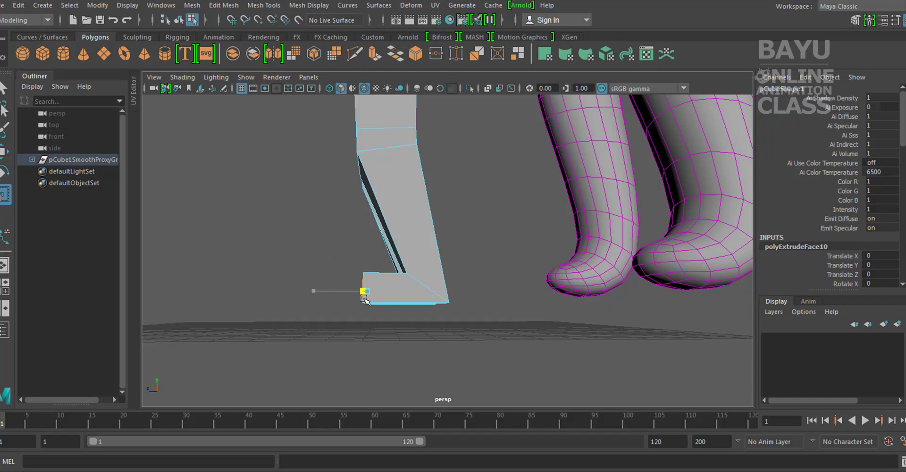
pyautogui.keyDown('alt'); pyautogui.moveTo(412, 325); pyautogui.dragTo(435, 345); pyautogui.keyUp('alt')
pyautogui.press('w')
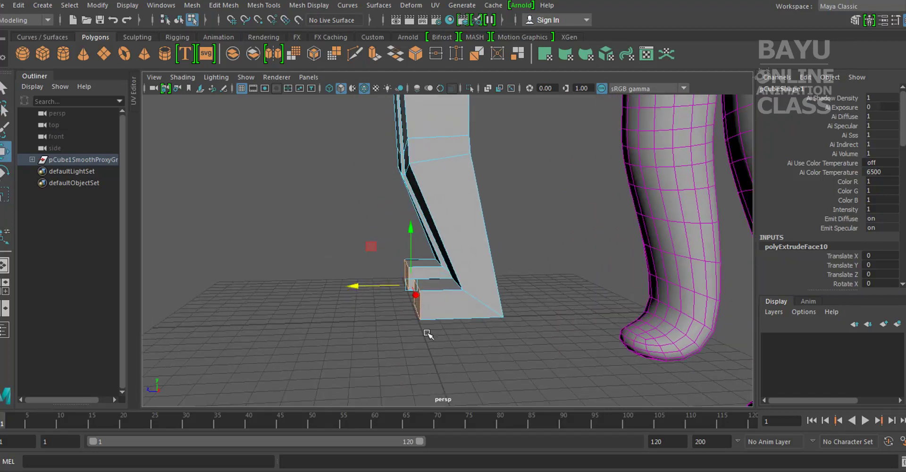
pyautogui.moveTo(360, 294); pyautogui.dragTo(369, 293)
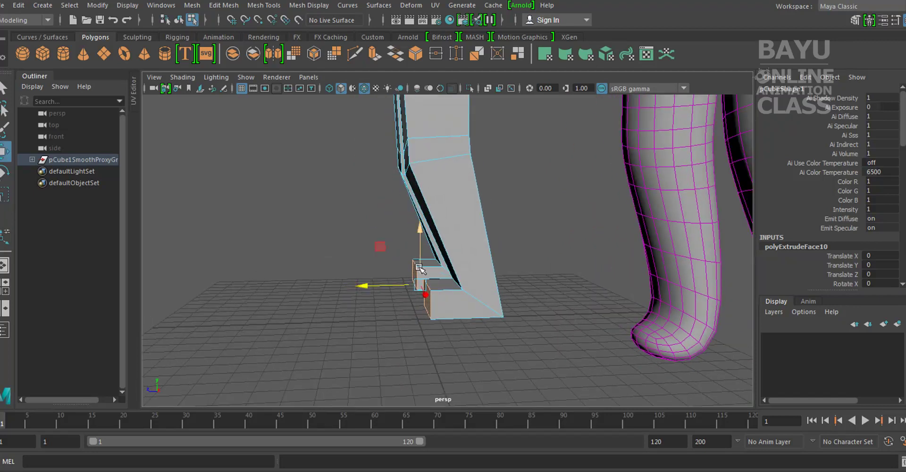
pyautogui.moveTo(463, 329)
pyautogui.keyDown('alt'); pyautogui.mouseDown()
pyautogui.moveTo(404, 334)
pyautogui.moveTo(572, 344)
pyautogui.moveTo(503, 357)
pyautogui.moveTo(453, 354)
pyautogui.mouseUp(); pyautogui.keyUp('alt')
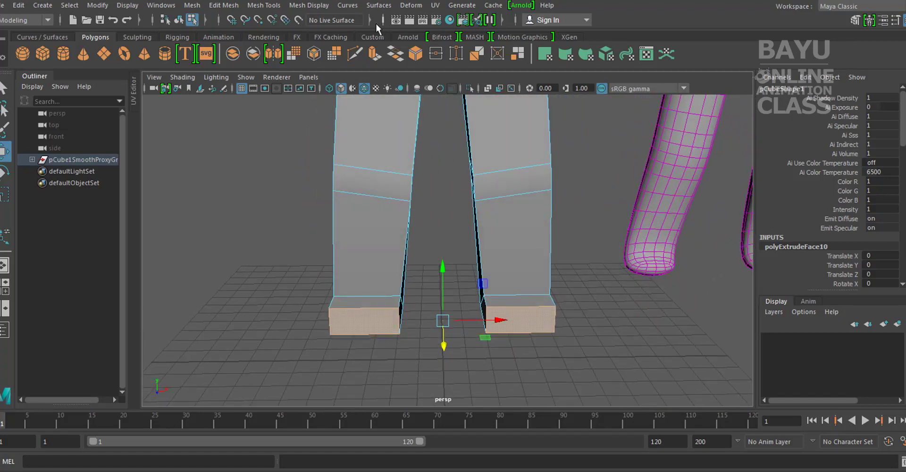
# Step: Extrude the foot faces a second time and push them forward to lengthen the toes
pyautogui.click(230, 9)
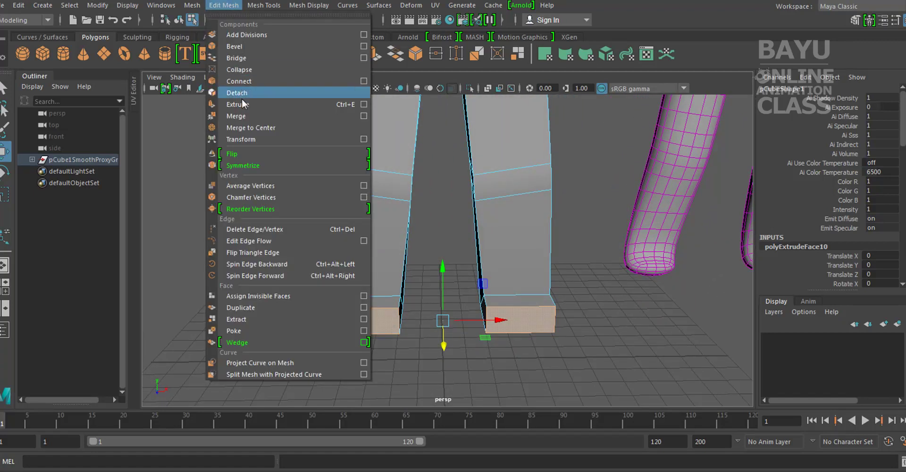
pyautogui.click(241, 104)
pyautogui.keyDown('alt'); pyautogui.moveTo(524, 364); pyautogui.dragTo(420, 356); pyautogui.keyUp('alt')
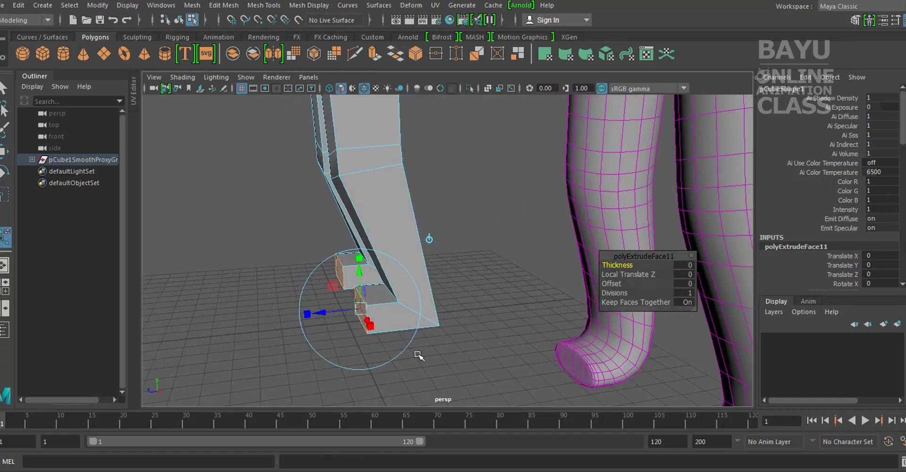
pyautogui.press('w')
pyautogui.moveTo(302, 296); pyautogui.dragTo(277, 295)
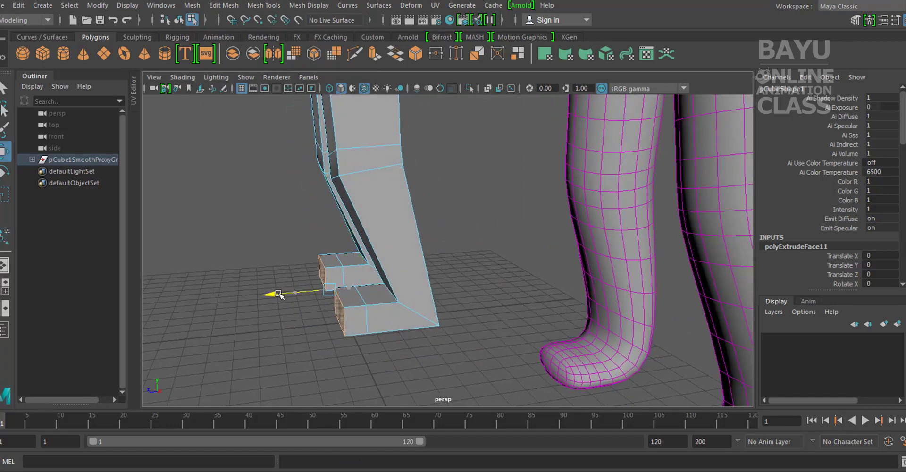
pyautogui.keyDown('alt'); pyautogui.moveTo(431, 341); pyautogui.dragTo(302, 322); pyautogui.keyUp('alt')
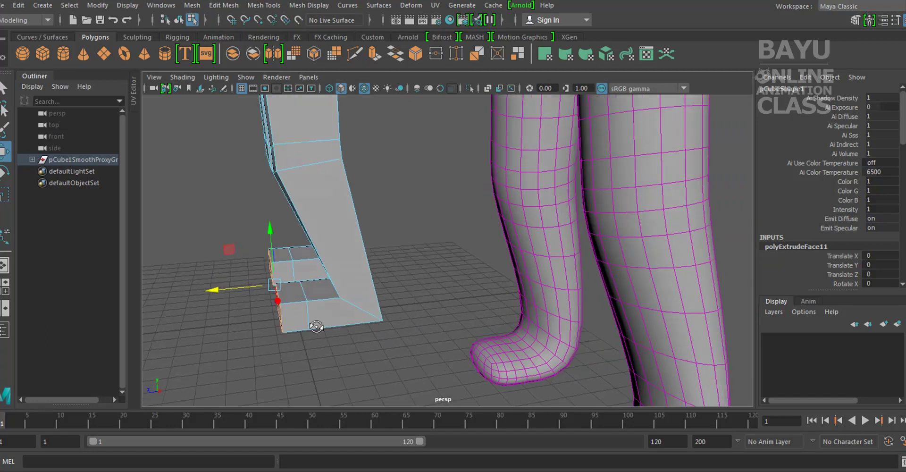
# Step: Move a toe face along Y to shape the foot, then select the heel vertices
pyautogui.click(285, 278)
pyautogui.keyDown('alt'); pyautogui.moveTo(320, 293); pyautogui.dragTo(329, 286); pyautogui.keyUp('alt')
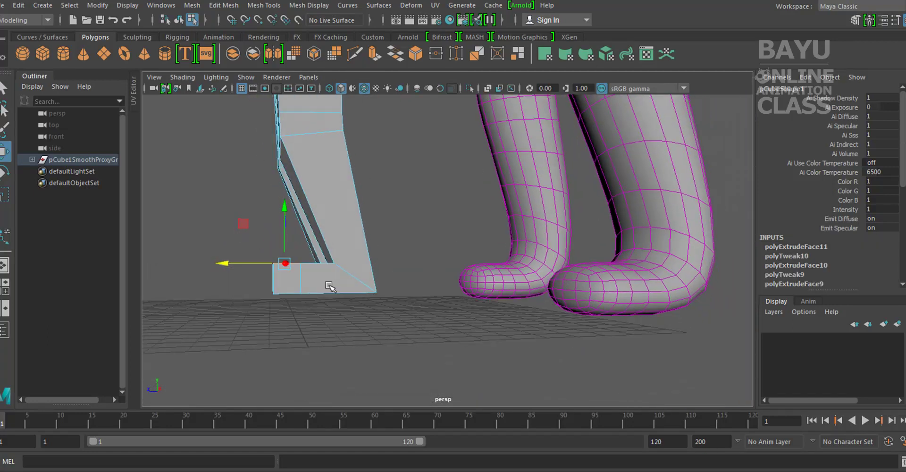
pyautogui.moveTo(283, 210); pyautogui.dragTo(299, 285)
pyautogui.moveTo(307, 166); pyautogui.dragTo(253, 178, button='right')
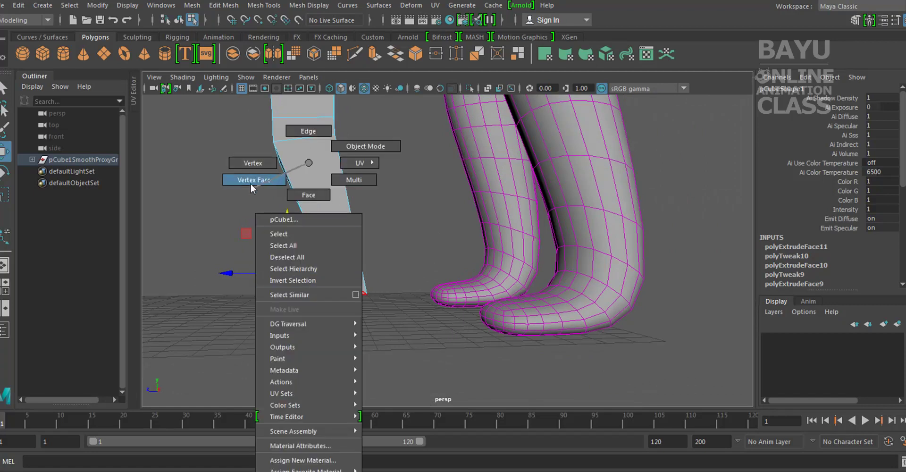
pyautogui.moveTo(288, 284)
pyautogui.mouseDown()
pyautogui.moveTo(309, 314)
pyautogui.moveTo(264, 302)
pyautogui.moveTo(314, 325)
pyautogui.moveTo(318, 309)
pyautogui.mouseUp()
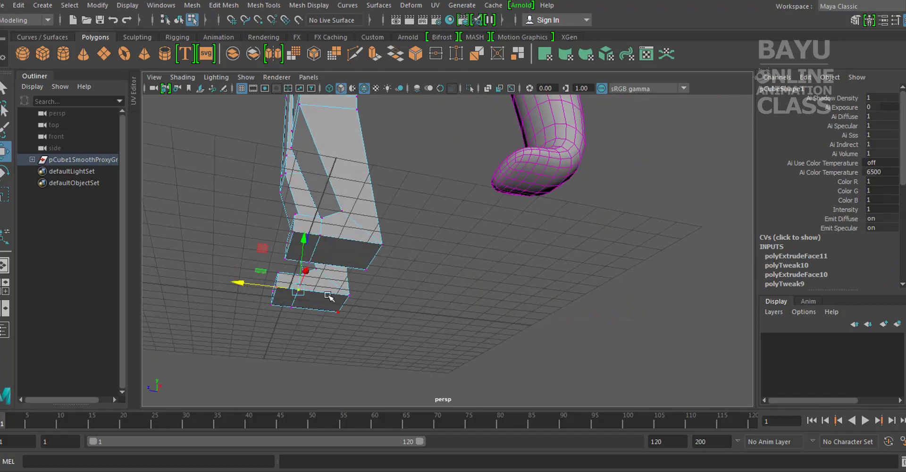
# Step: Select the sole faces of both feet and shift them slightly
pyautogui.moveTo(344, 168); pyautogui.dragTo(346, 196, button='right')
pyautogui.click(355, 254)
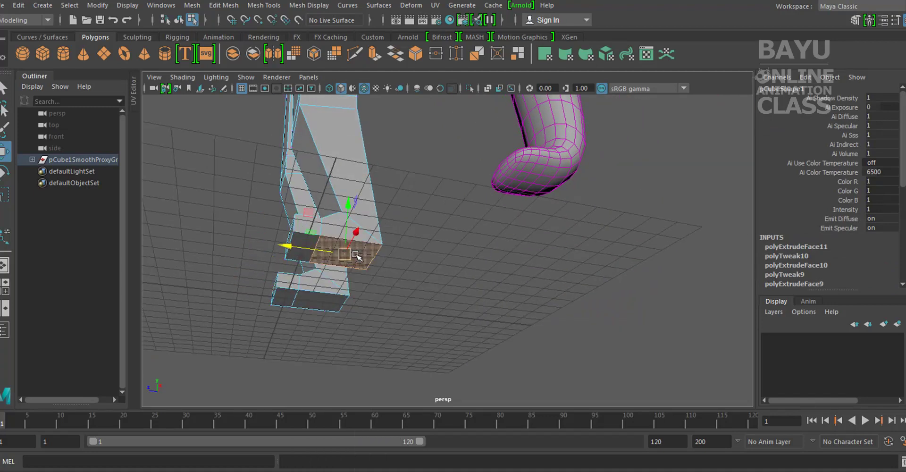
pyautogui.keyDown('shift'); pyautogui.click(301, 253); pyautogui.keyUp('shift')
pyautogui.press('q')
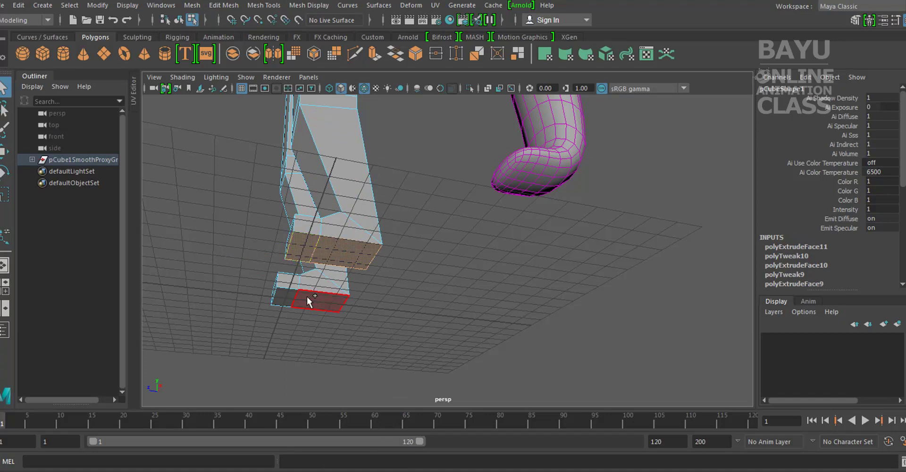
pyautogui.keyDown('shift'); pyautogui.click(286, 297); pyautogui.keyUp('shift')
pyautogui.keyDown('alt'); pyautogui.moveTo(348, 303); pyautogui.dragTo(369, 317); pyautogui.keyUp('alt')
pyautogui.press('w')
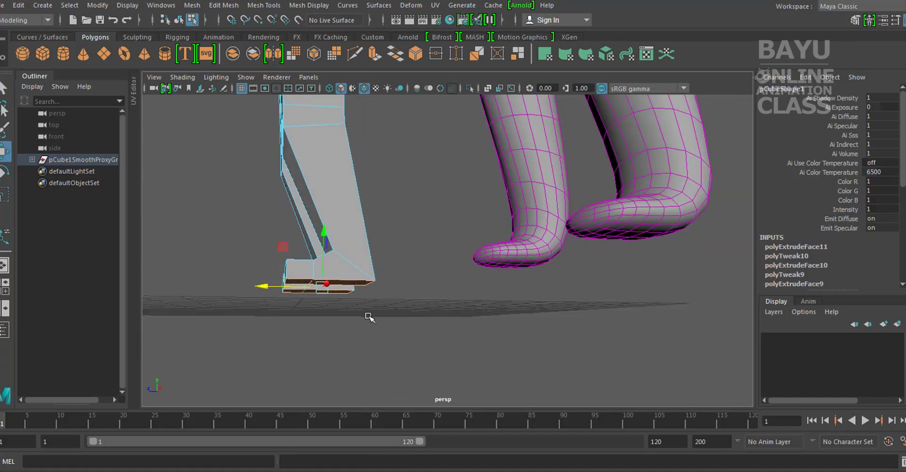
pyautogui.moveTo(321, 242); pyautogui.dragTo(321, 250)
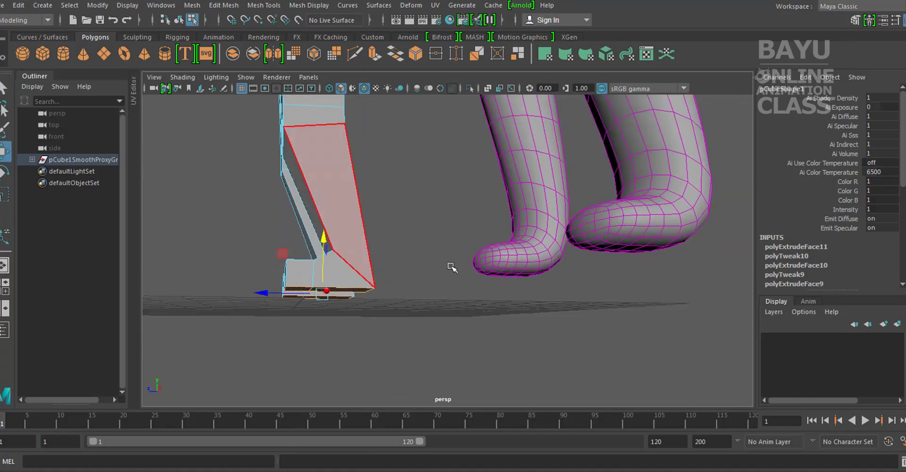
pyautogui.keyDown('alt'); pyautogui.moveTo(330, 283); pyautogui.dragTo(377, 400); pyautogui.keyUp('alt')
pyautogui.moveTo(312, 313)
pyautogui.keyDown('alt'); pyautogui.mouseDown()
pyautogui.moveTo(537, 323)
pyautogui.moveTo(563, 173)
pyautogui.mouseUp(); pyautogui.keyUp('alt')
pyautogui.keyDown('alt'); pyautogui.moveTo(386, 233); pyautogui.dragTo(298, 172); pyautogui.keyUp('alt')
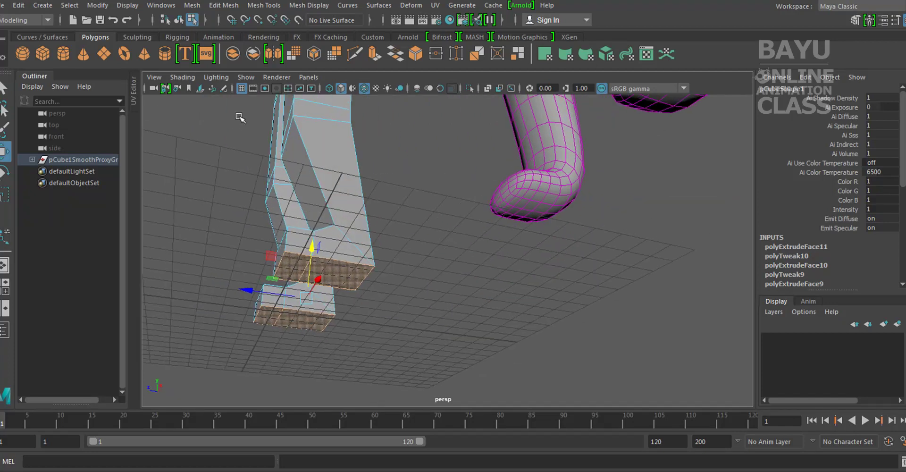
# Step: Extrude the sole faces downward to Local Translate Z 0.28, then deselect
pyautogui.click(223, 6)
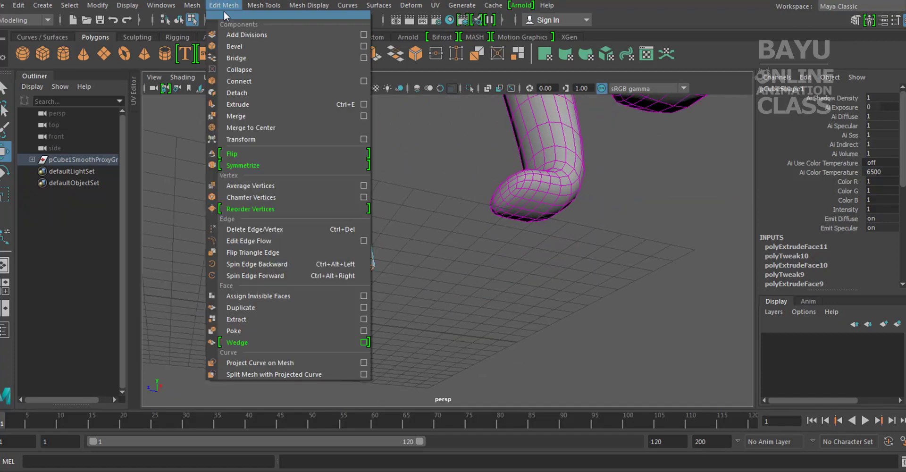
pyautogui.click(254, 104)
pyautogui.moveTo(332, 307)
pyautogui.keyDown('alt'); pyautogui.mouseDown()
pyautogui.moveTo(347, 317)
pyautogui.moveTo(262, 333)
pyautogui.moveTo(319, 348)
pyautogui.moveTo(263, 339)
pyautogui.mouseUp(); pyautogui.keyUp('alt')
pyautogui.click(262, 345)
pyautogui.moveTo(420, 325)
pyautogui.keyDown('alt'); pyautogui.mouseDown()
pyautogui.moveTo(420, 349)
pyautogui.moveTo(420, 287)
pyautogui.mouseUp(); pyautogui.keyUp('alt')
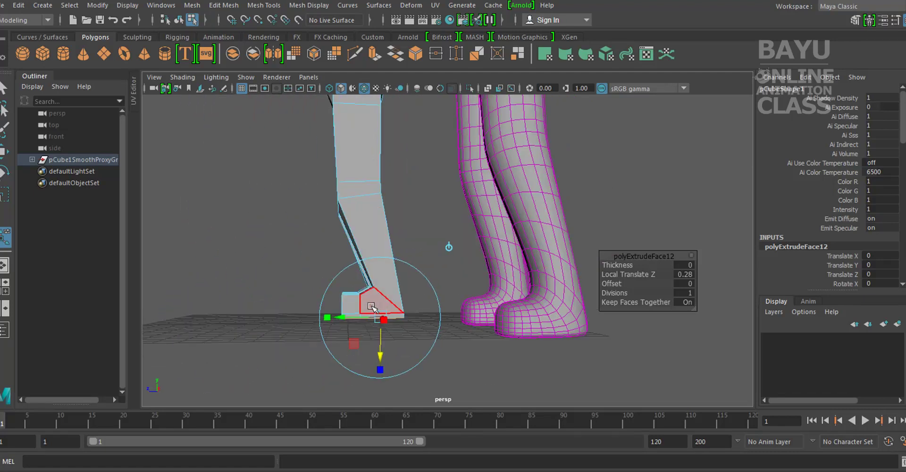
pyautogui.press('w')
pyautogui.click(283, 296)
pyautogui.moveTo(283, 295)
pyautogui.keyDown('alt'); pyautogui.mouseDown()
pyautogui.moveTo(439, 287)
pyautogui.moveTo(425, 297)
pyautogui.moveTo(330, 283)
pyautogui.mouseUp(); pyautogui.keyUp('alt')
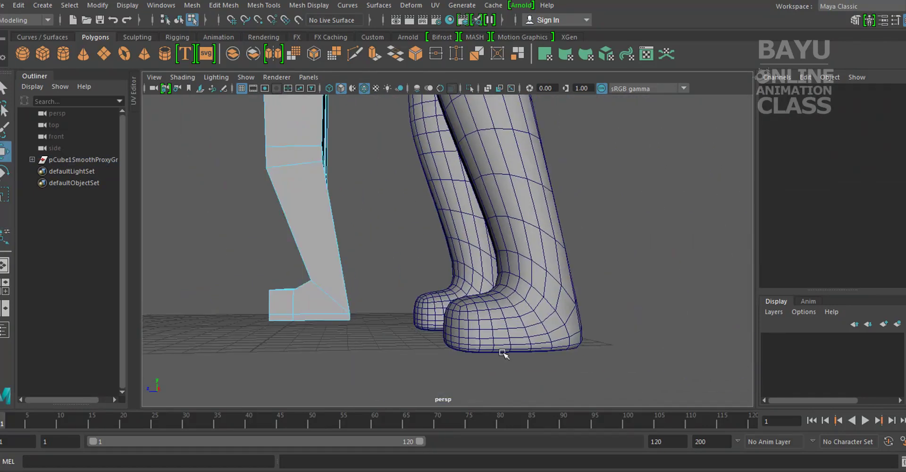
# Step: Tumble to a front view of the low-poly cage and smooth proxy, then zoom in
pyautogui.keyDown('alt'); pyautogui.moveTo(589, 294); pyautogui.dragTo(556, 306, button='middle'); pyautogui.keyUp('alt')
pyautogui.keyDown('alt'); pyautogui.moveTo(557, 306); pyautogui.dragTo(408, 315); pyautogui.keyUp('alt')
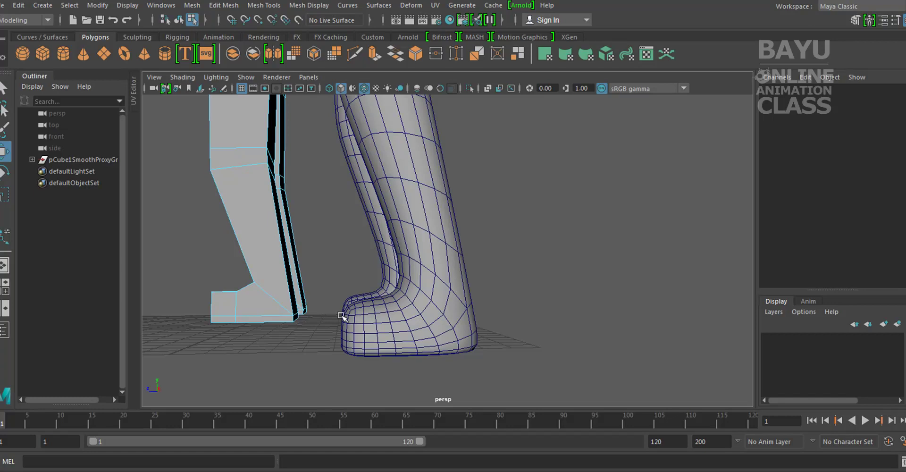
pyautogui.moveTo(489, 324)
pyautogui.keyDown('alt'); pyautogui.mouseDown()
pyautogui.moveTo(426, 310)
pyautogui.moveTo(397, 263)
pyautogui.moveTo(467, 254)
pyautogui.moveTo(453, 253)
pyautogui.mouseUp(); pyautogui.keyUp('alt')
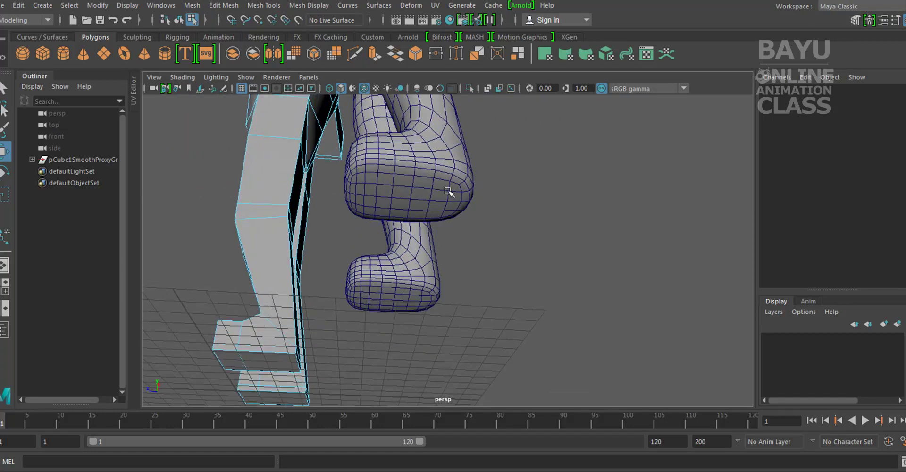
pyautogui.moveTo(433, 343)
pyautogui.keyDown('alt'); pyautogui.mouseDown()
pyautogui.moveTo(467, 257)
pyautogui.moveTo(463, 297)
pyautogui.moveTo(469, 269)
pyautogui.moveTo(552, 304)
pyautogui.moveTo(518, 304)
pyautogui.moveTo(475, 329)
pyautogui.mouseUp(); pyautogui.keyUp('alt')
pyautogui.scroll(3, 425, 340)
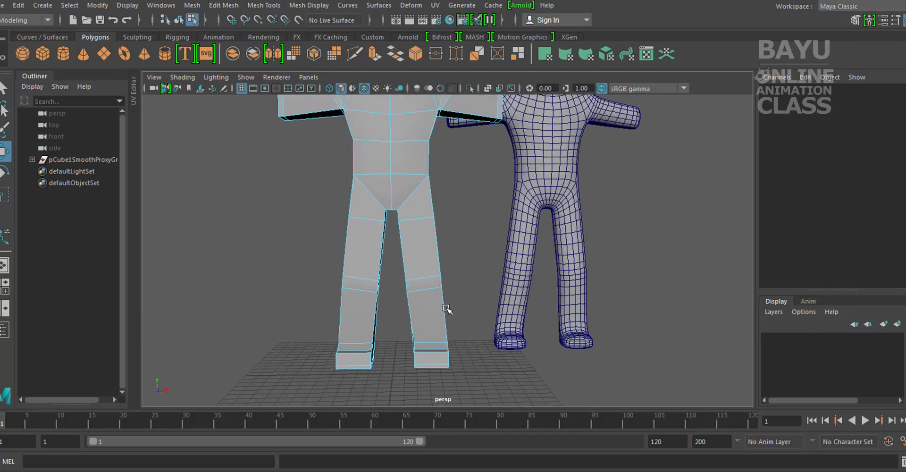
# Step: In vertex mode, select the knee vertex ring, raise it slightly and adjust its width
pyautogui.rightClick(433, 264)
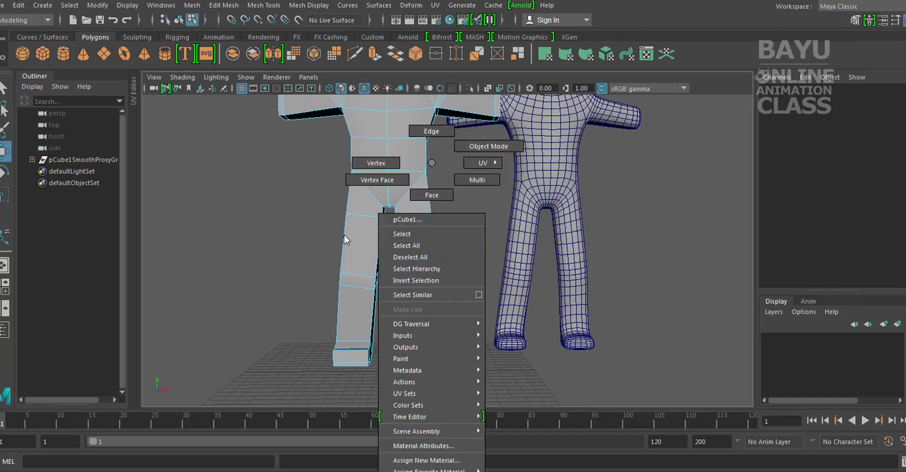
pyautogui.click(373, 163)
pyautogui.moveTo(279, 247); pyautogui.dragTo(452, 309)
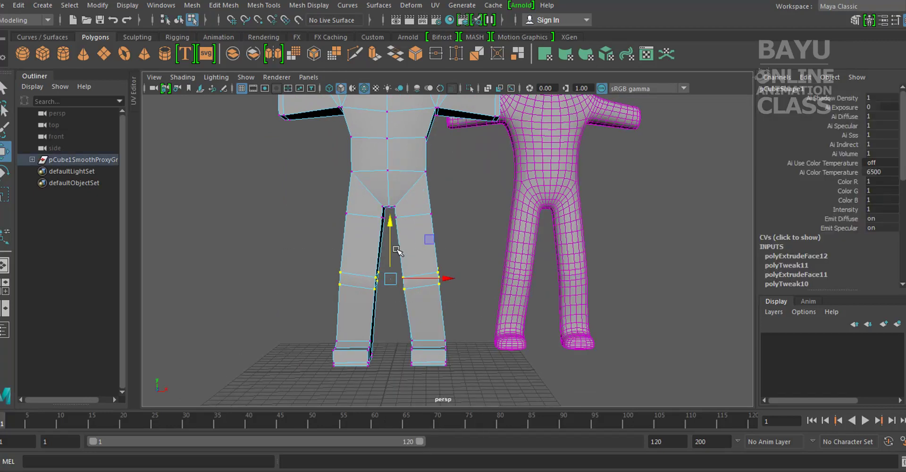
pyautogui.moveTo(389, 248); pyautogui.dragTo(390, 246)
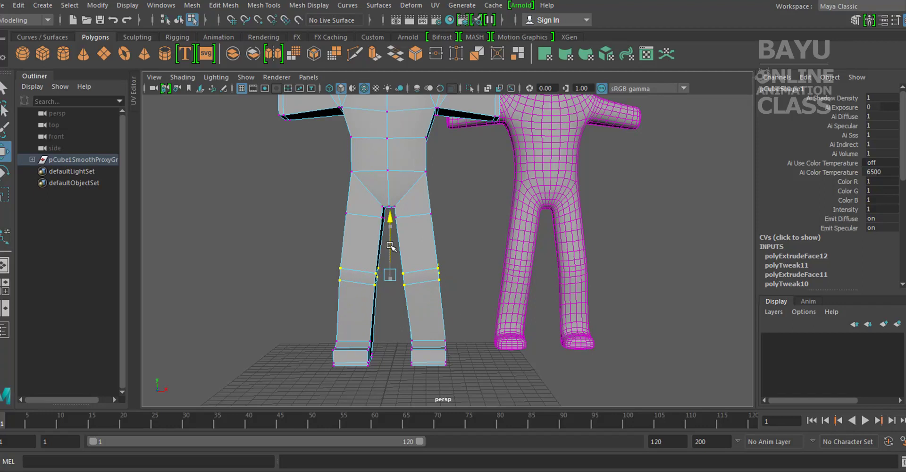
pyautogui.press('r')
pyautogui.moveTo(442, 275); pyautogui.dragTo(448, 275)
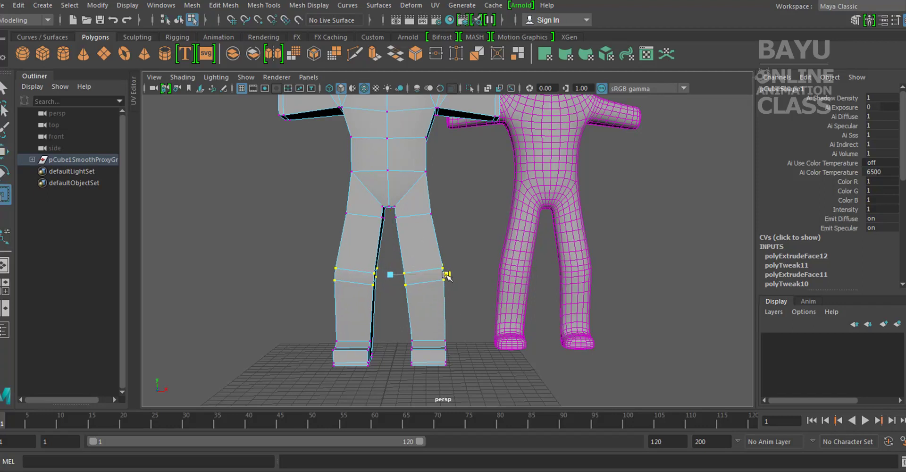
pyautogui.keyDown('alt'); pyautogui.moveTo(412, 309); pyautogui.dragTo(452, 288, button='middle'); pyautogui.keyUp('alt')
pyautogui.moveTo(460, 276)
pyautogui.mouseDown()
pyautogui.moveTo(450, 290)
pyautogui.moveTo(475, 277)
pyautogui.mouseUp()
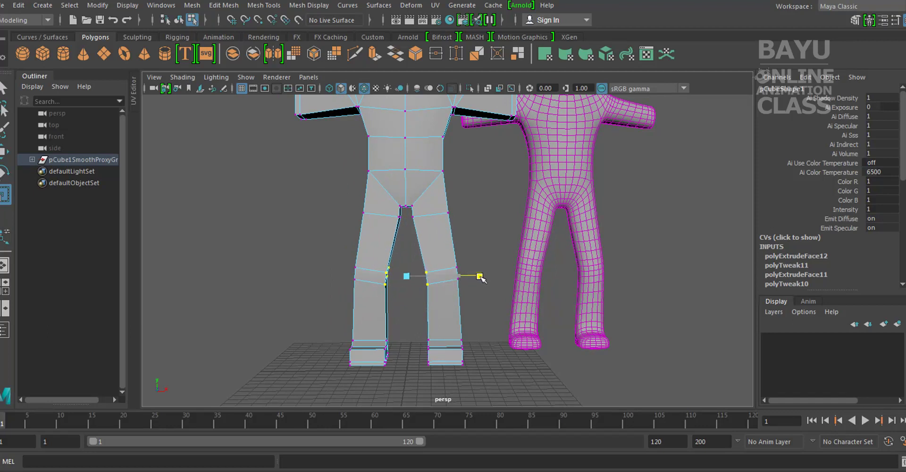
pyautogui.press('w')
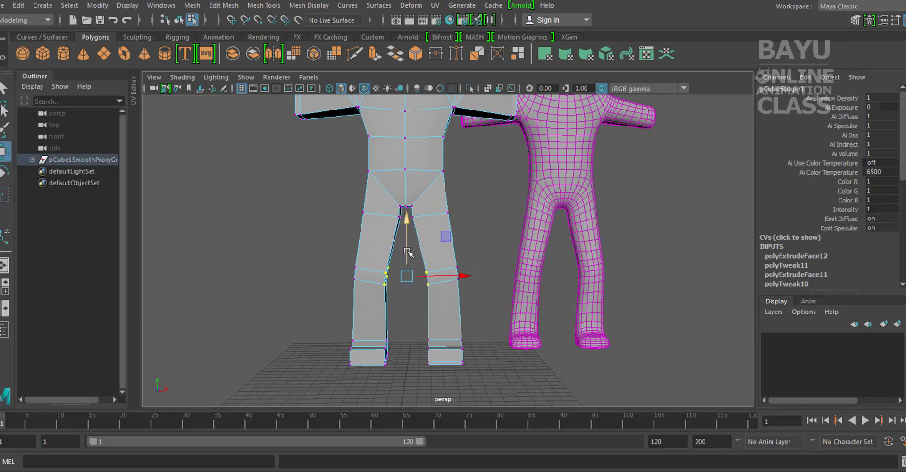
pyautogui.moveTo(407, 252); pyautogui.dragTo(407, 249)
# Step: Scale the hip loop's width, then raise and slightly widen the crotch vertices
pyautogui.keyDown('alt'); pyautogui.moveTo(436, 218); pyautogui.dragTo(437, 242, button='middle'); pyautogui.keyUp('alt')
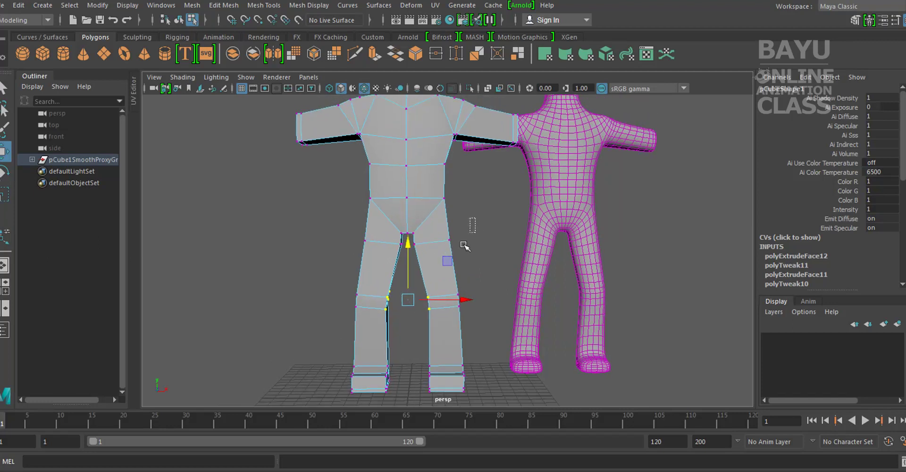
pyautogui.moveTo(467, 227); pyautogui.dragTo(383, 254)
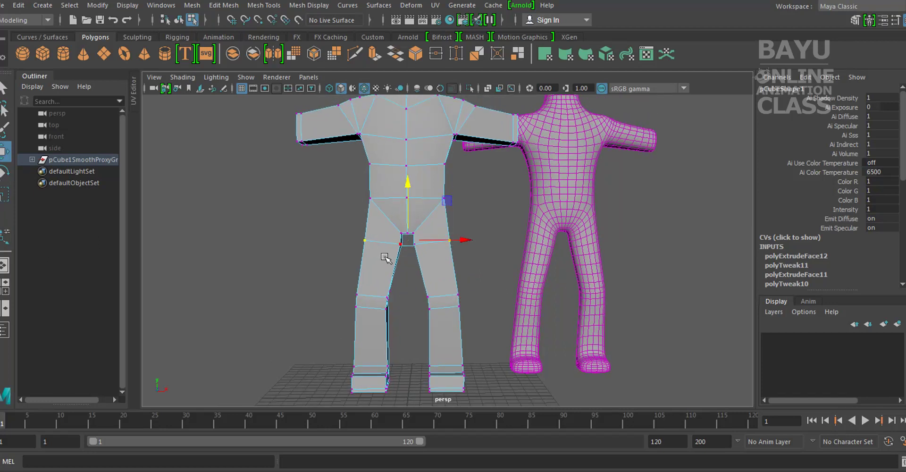
pyautogui.press('r')
pyautogui.moveTo(461, 240); pyautogui.dragTo(461, 240)
pyautogui.scroll(2, 461, 240)
pyautogui.scroll(3, 449, 273)
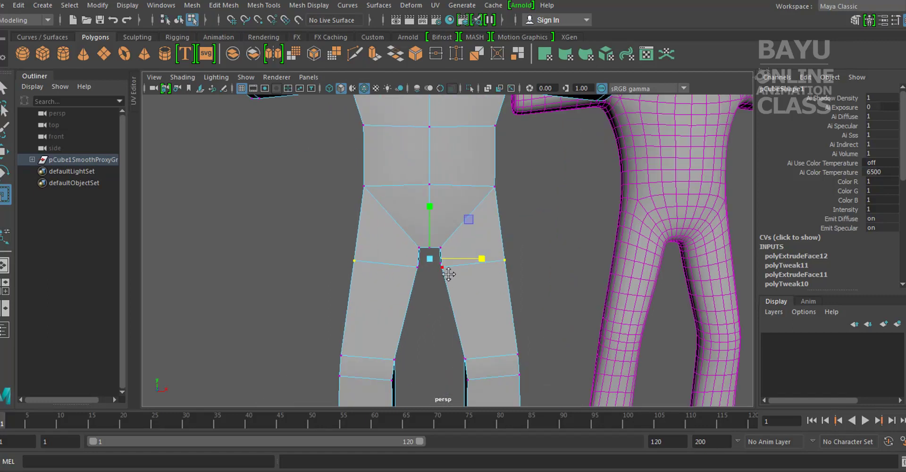
pyautogui.moveTo(414, 297)
pyautogui.keyDown('alt'); pyautogui.mouseDown()
pyautogui.moveTo(417, 305)
pyautogui.moveTo(452, 278)
pyautogui.moveTo(455, 262)
pyautogui.mouseUp(); pyautogui.keyUp('alt')
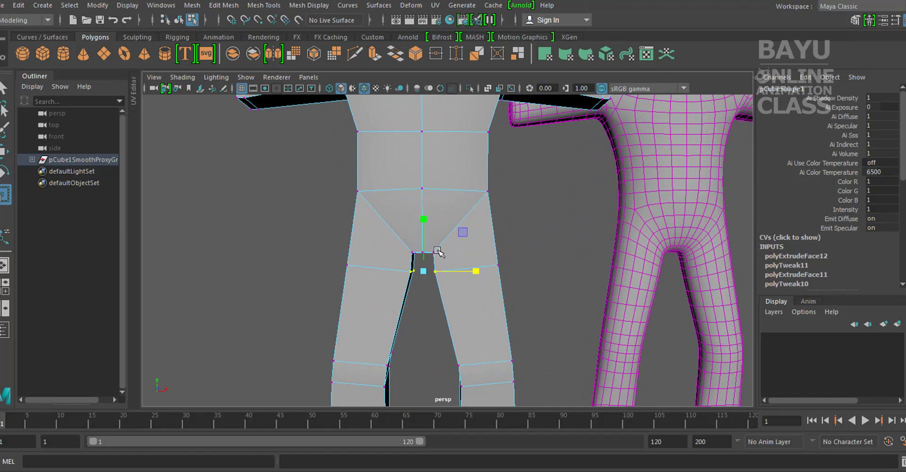
pyautogui.press('w')
pyautogui.moveTo(425, 237); pyautogui.dragTo(426, 237)
pyautogui.press('r')
pyautogui.moveTo(478, 270); pyautogui.dragTo(479, 269)
# Step: Select the two thigh-edge vertices and spread them apart
pyautogui.moveTo(391, 235)
pyautogui.mouseDown()
pyautogui.moveTo(460, 262)
pyautogui.moveTo(451, 253)
pyautogui.moveTo(443, 283)
pyautogui.mouseUp()
pyautogui.scroll(-2, 453, 254)
pyautogui.scroll(-2, 453, 254)
pyautogui.scroll(-1, 471, 250)
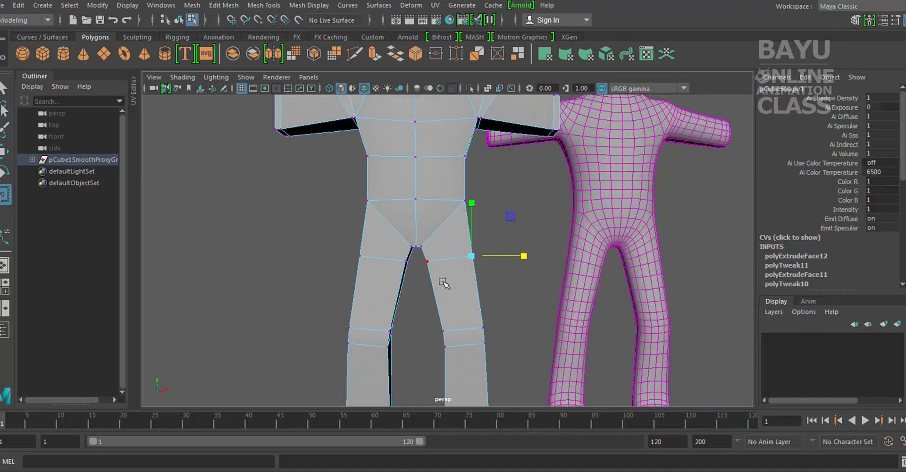
pyautogui.keyDown('shift'); pyautogui.moveTo(332, 234); pyautogui.dragTo(378, 282); pyautogui.keyUp('shift')
pyautogui.moveTo(467, 255); pyautogui.dragTo(473, 256)
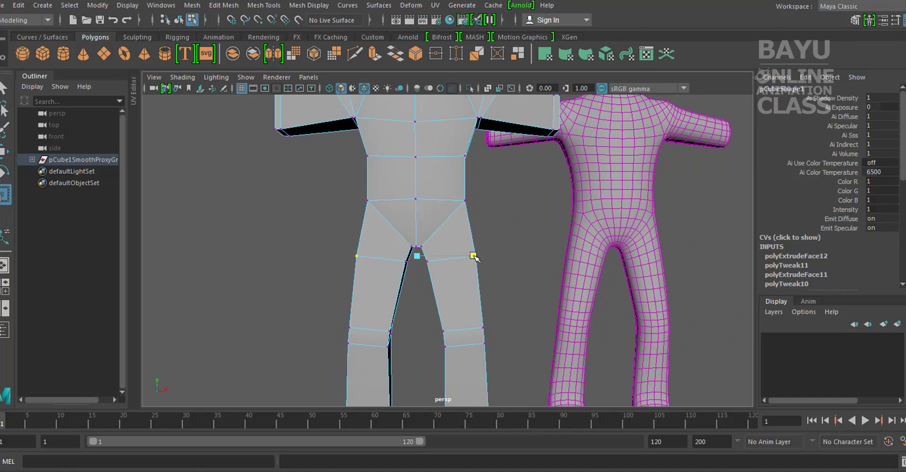
pyautogui.scroll(-3, 453, 264)
pyautogui.moveTo(410, 183); pyautogui.dragTo(465, 146, button='right')
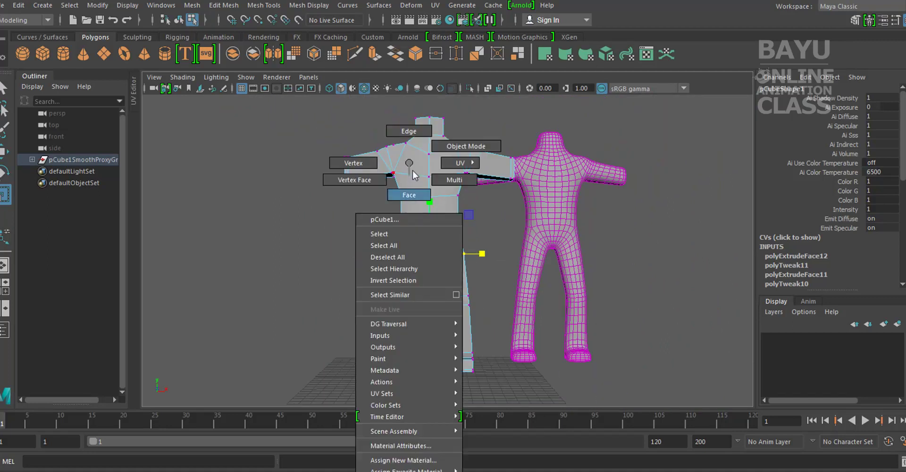
# Step: Return to object mode and select the low-poly body with the Move tool
pyautogui.click(269, 297)
pyautogui.keyDown('alt'); pyautogui.moveTo(269, 298); pyautogui.dragTo(404, 283); pyautogui.keyUp('alt')
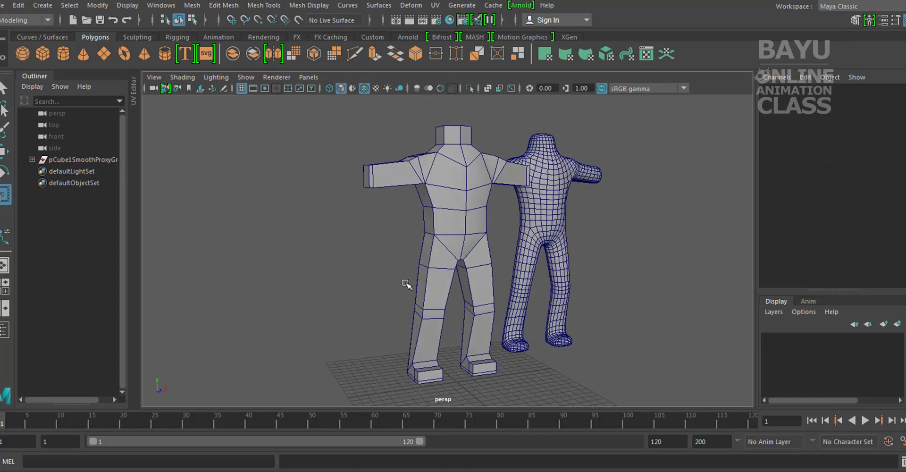
pyautogui.click(440, 213)
pyautogui.press('w')
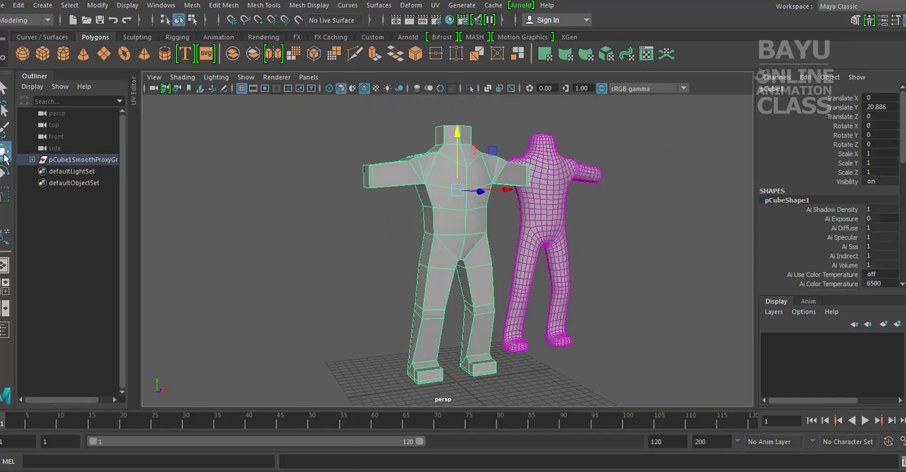
# Step: In the Move tool settings, set Symmetry to Object X and close the window
pyautogui.doubleClick(4, 152)
pyautogui.moveTo(244, 115)
pyautogui.mouseDown()
pyautogui.moveTo(229, 148)
pyautogui.moveTo(224, 405)
pyautogui.moveTo(225, 86)
pyautogui.mouseUp()
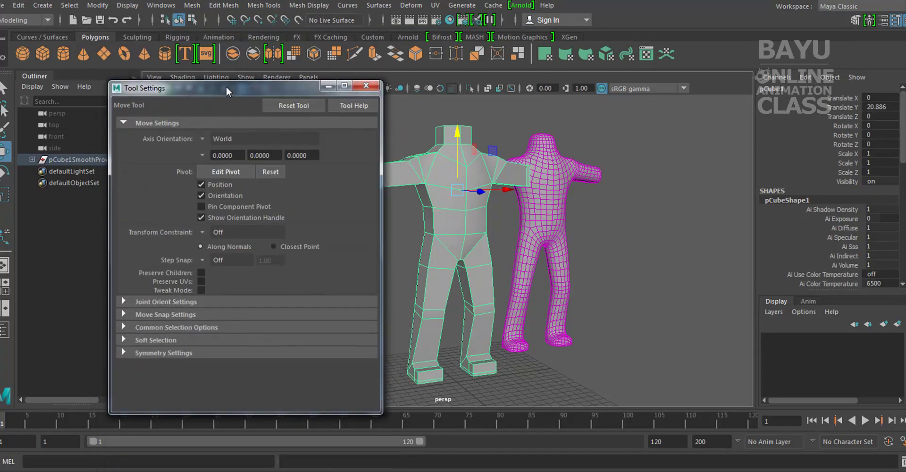
pyautogui.click(148, 353)
pyautogui.moveTo(293, 73); pyautogui.dragTo(285, 61)
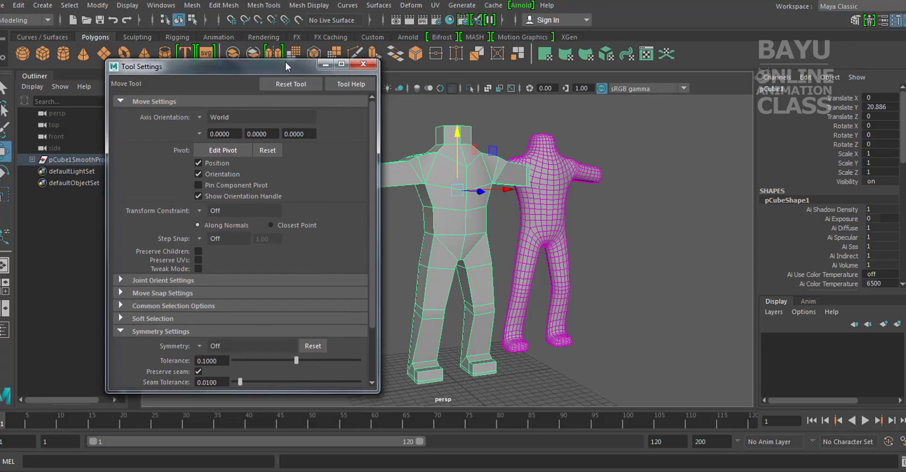
pyautogui.click(198, 341)
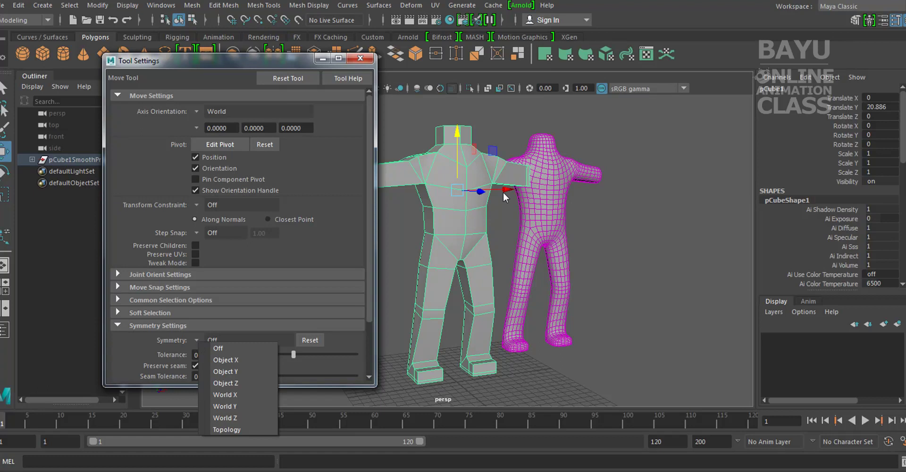
pyautogui.click(236, 361)
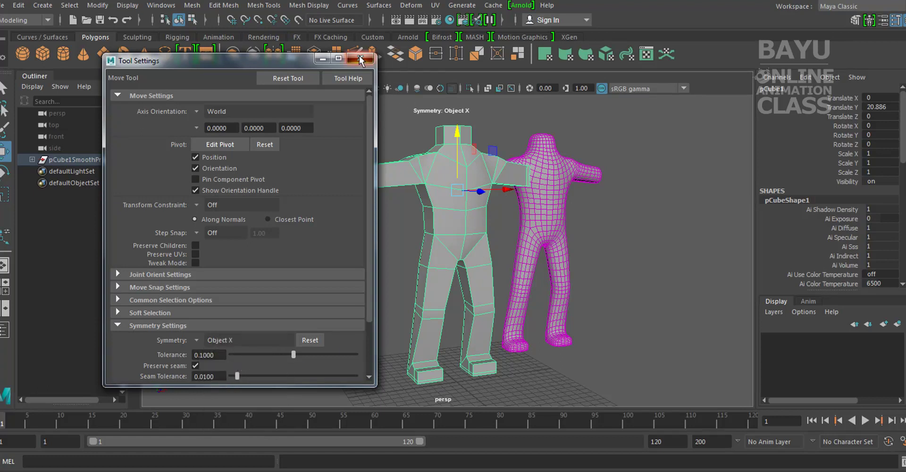
pyautogui.click(361, 60)
pyautogui.keyDown('alt'); pyautogui.moveTo(425, 236); pyautogui.dragTo(392, 235, button='middle'); pyautogui.keyUp('alt')
pyautogui.rightClick(395, 162)
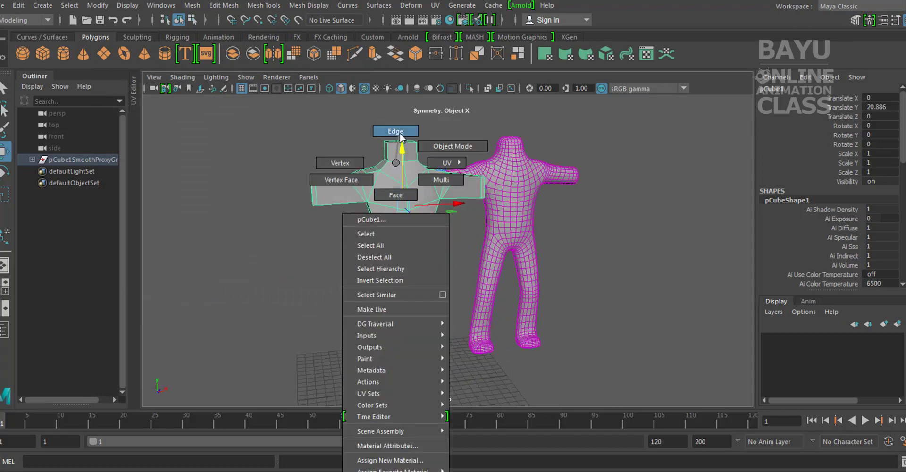
# Step: Select a shoulder vertex and move it, reshaping both shoulders symmetrically
pyautogui.click(333, 163)
pyautogui.scroll(4, 329, 209)
pyautogui.scroll(2, 329, 210)
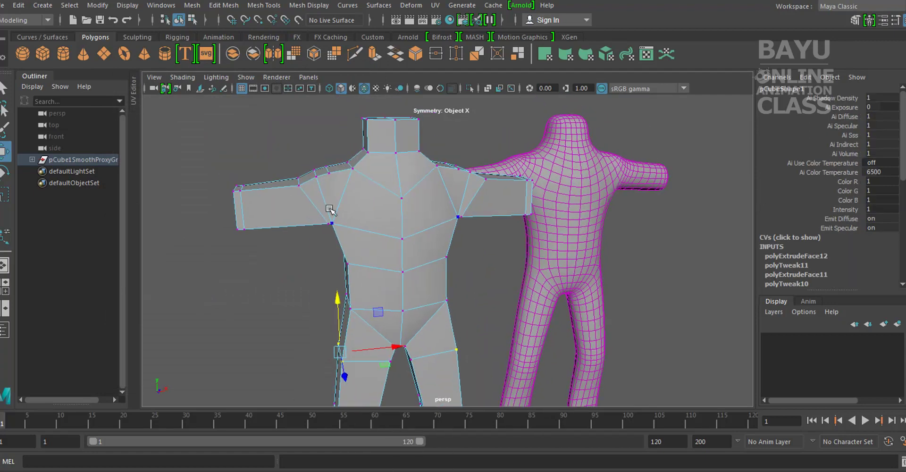
pyautogui.keyDown('alt'); pyautogui.moveTo(329, 210); pyautogui.dragTo(304, 213); pyautogui.keyUp('alt')
pyautogui.click(305, 193)
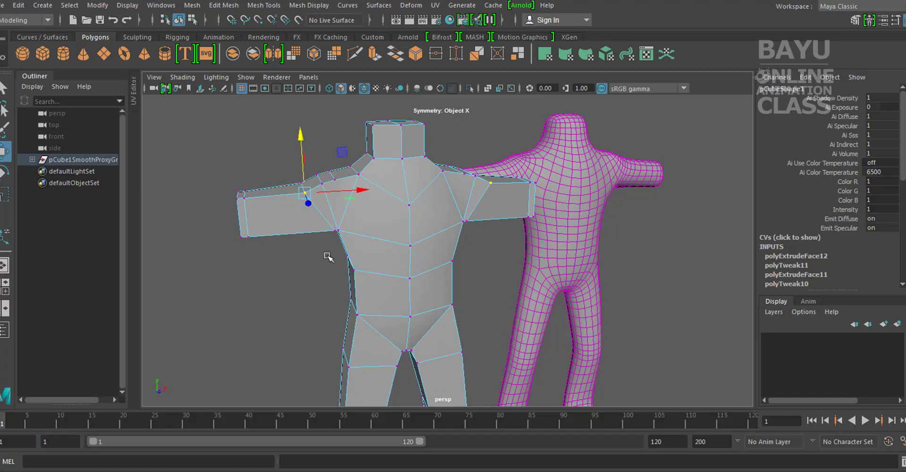
pyautogui.keyDown('alt'); pyautogui.moveTo(328, 257); pyautogui.dragTo(405, 232); pyautogui.keyUp('alt')
pyautogui.moveTo(336, 176); pyautogui.dragTo(325, 173)
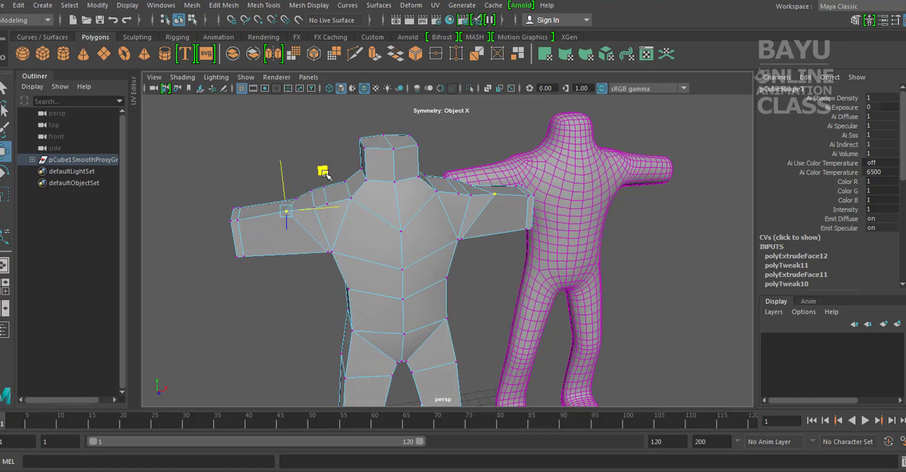
pyautogui.keyDown('alt'); pyautogui.moveTo(477, 295); pyautogui.dragTo(370, 240); pyautogui.keyUp('alt')
# Step: Back in object mode, set the Move tool's Symmetry to Off and close the settings
pyautogui.moveTo(407, 158); pyautogui.dragTo(405, 123, button='right')
pyautogui.click(251, 217)
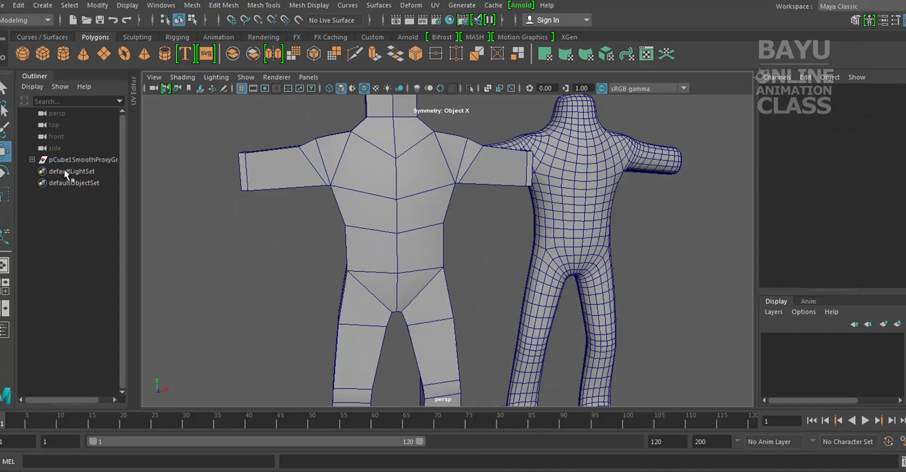
pyautogui.doubleClick(2, 155)
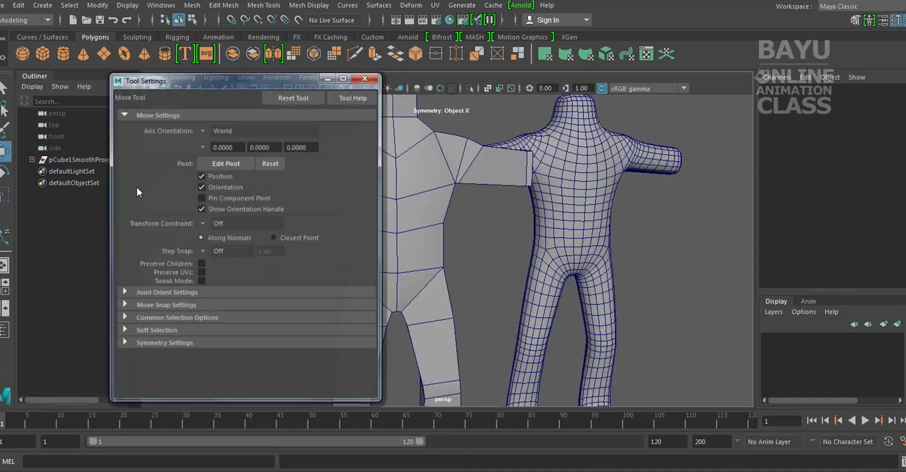
pyautogui.click(163, 343)
pyautogui.click(202, 358)
pyautogui.click(213, 361)
pyautogui.click(367, 79)
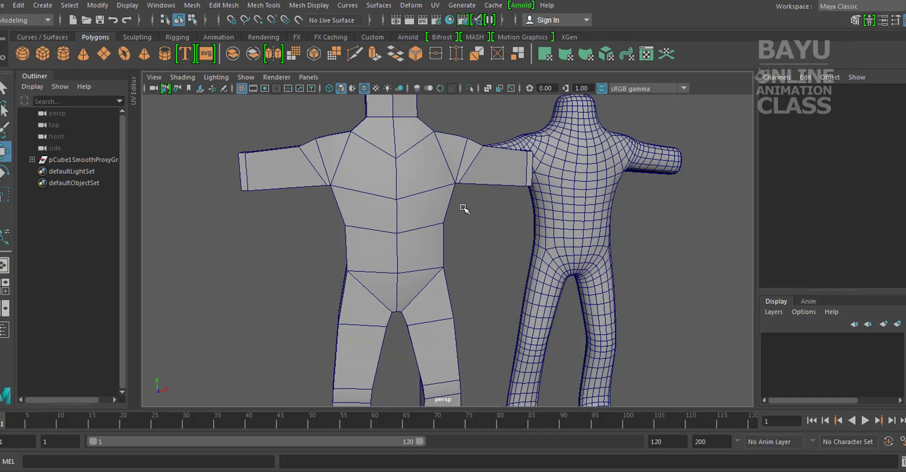
# Step: Orbit and pan around both figures, then put the low-poly body into vertex mode
pyautogui.scroll(-4, 552, 242)
pyautogui.keyDown('alt'); pyautogui.moveTo(552, 242); pyautogui.dragTo(531, 250); pyautogui.keyUp('alt')
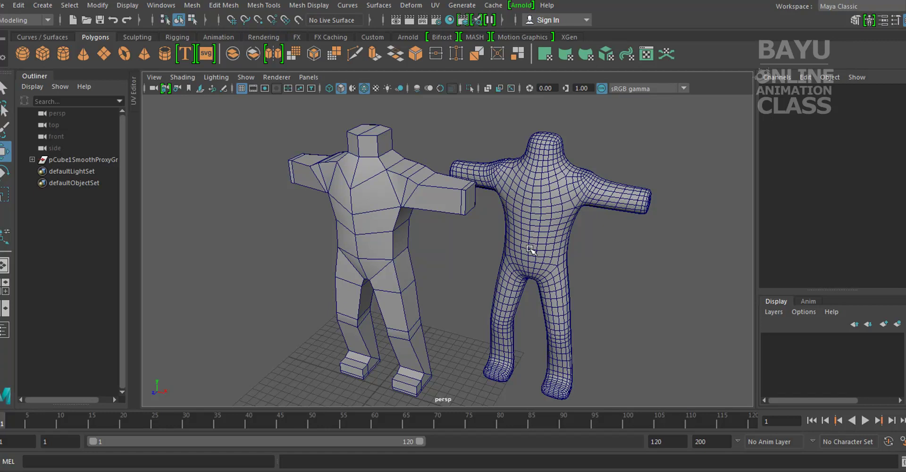
pyautogui.moveTo(392, 232)
pyautogui.keyDown('alt'); pyautogui.mouseDown()
pyautogui.moveTo(435, 251)
pyautogui.moveTo(182, 271)
pyautogui.moveTo(416, 293)
pyautogui.moveTo(472, 270)
pyautogui.mouseUp(); pyautogui.keyUp('alt')
pyautogui.scroll(3, 435, 251)
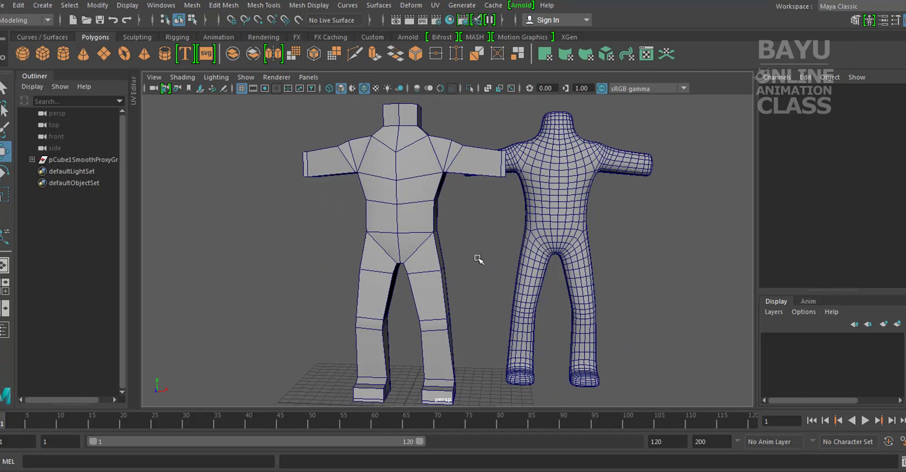
pyautogui.keyDown('alt'); pyautogui.moveTo(478, 258); pyautogui.dragTo(367, 206, button='middle'); pyautogui.keyUp('alt')
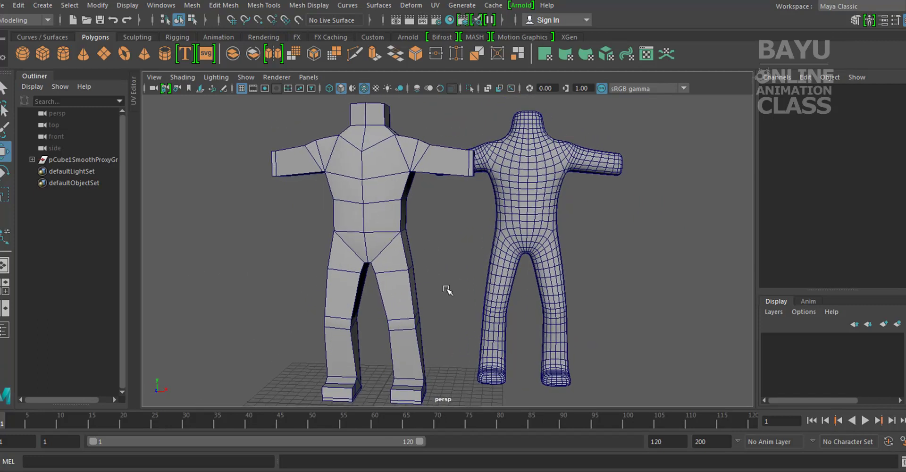
pyautogui.keyDown('alt'); pyautogui.moveTo(447, 290); pyautogui.dragTo(471, 237, button='middle'); pyautogui.keyUp('alt')
pyautogui.moveTo(415, 167); pyautogui.dragTo(363, 162, button='right')
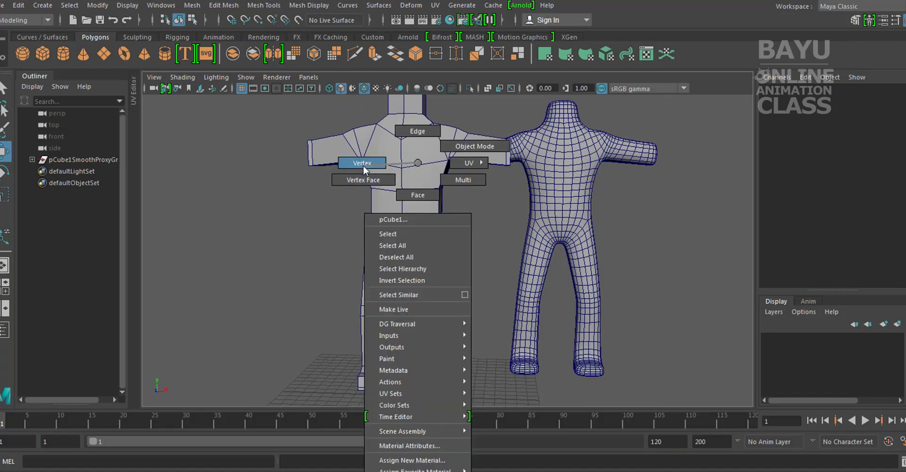
# Step: Move the selected waist and hip vertices down slightly, then switch the body to face mode
pyautogui.moveTo(322, 215); pyautogui.dragTo(487, 294)
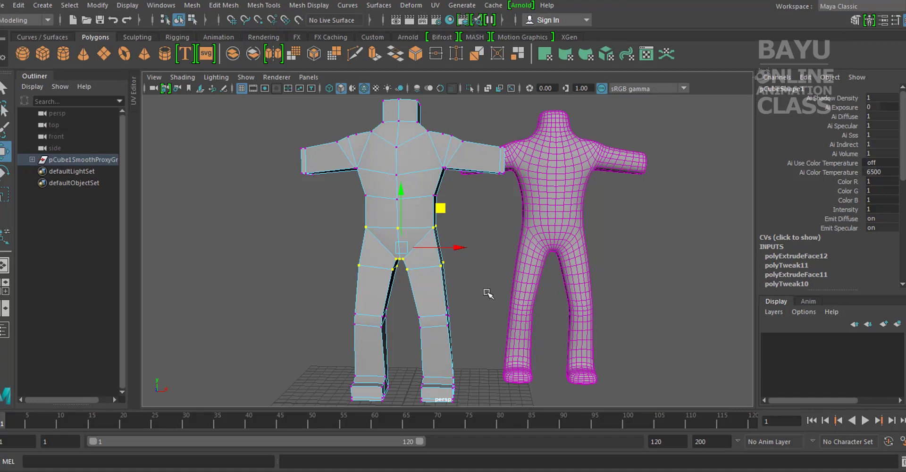
pyautogui.moveTo(399, 192); pyautogui.dragTo(415, 273)
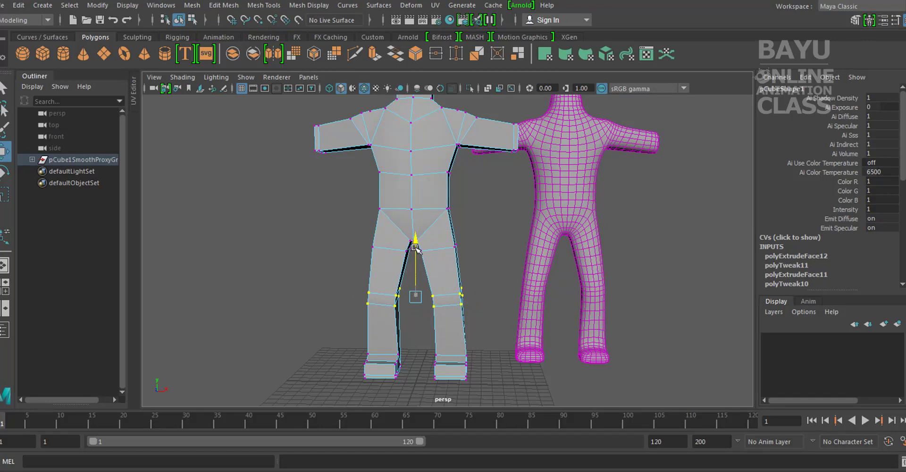
pyautogui.moveTo(598, 200)
pyautogui.keyDown('alt'); pyautogui.mouseDown()
pyautogui.moveTo(465, 235)
pyautogui.moveTo(452, 271)
pyautogui.moveTo(393, 174)
pyautogui.mouseUp(); pyautogui.keyUp('alt')
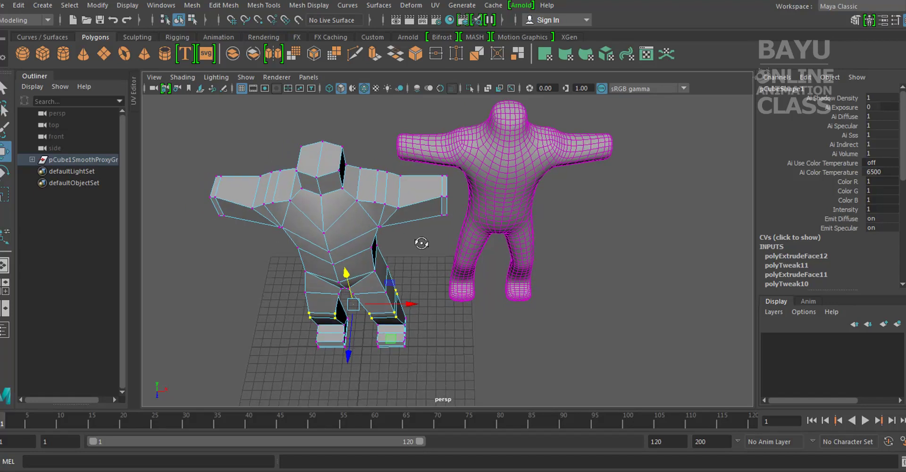
pyautogui.moveTo(393, 174); pyautogui.dragTo(396, 198, button='right')
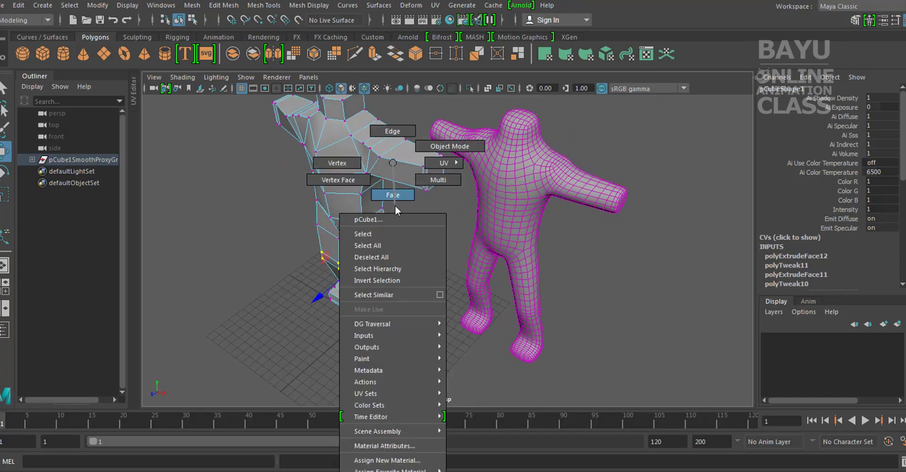
# Step: Extrude the arm-end face and pull it out 5.162 units along local Z
pyautogui.click(439, 178)
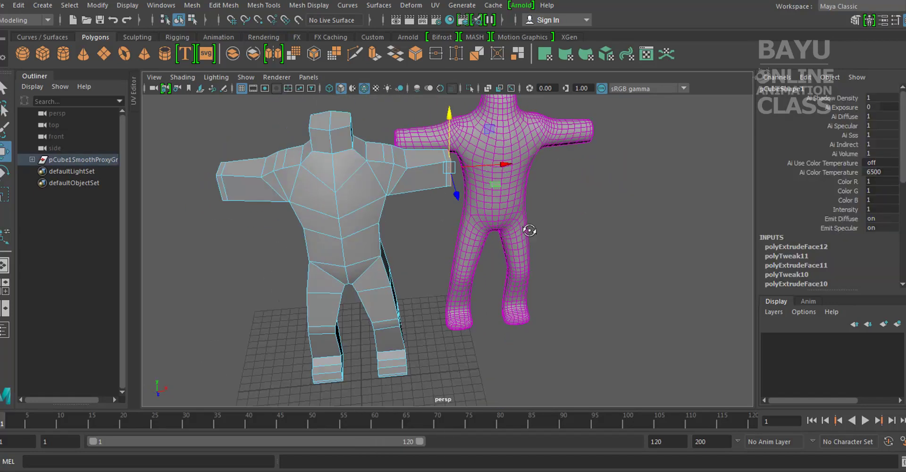
pyautogui.keyDown('alt'); pyautogui.moveTo(438, 177); pyautogui.dragTo(329, 271); pyautogui.keyUp('alt')
pyautogui.moveTo(249, 284)
pyautogui.keyDown('alt'); pyautogui.mouseDown()
pyautogui.moveTo(274, 276)
pyautogui.moveTo(278, 240)
pyautogui.mouseUp(); pyautogui.keyUp('alt')
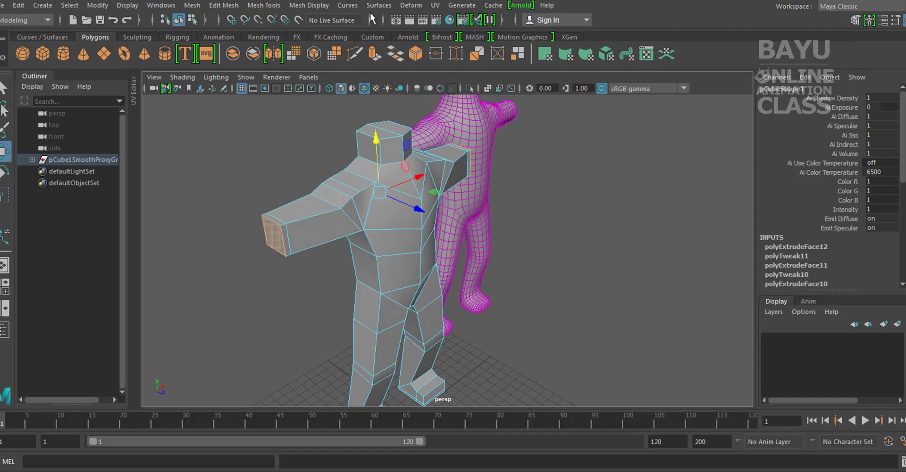
pyautogui.click(223, 6)
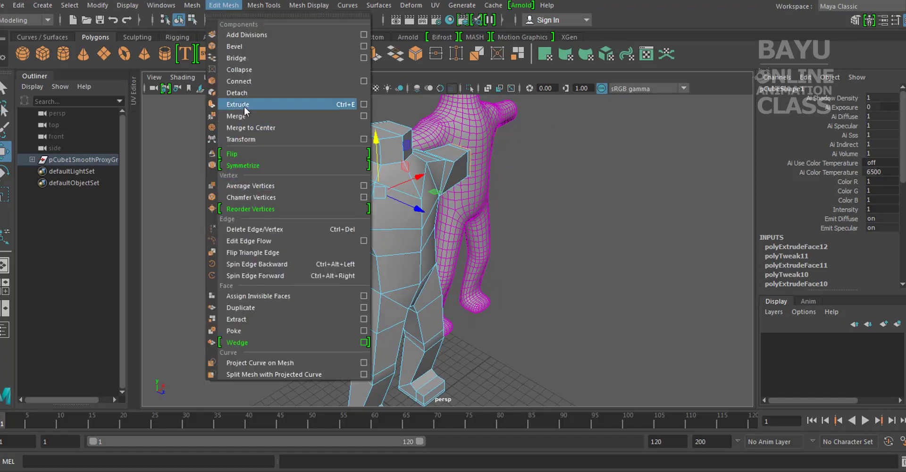
pyautogui.click(244, 106)
pyautogui.moveTo(259, 111)
pyautogui.keyDown('alt'); pyautogui.mouseDown()
pyautogui.moveTo(435, 238)
pyautogui.moveTo(395, 235)
pyautogui.moveTo(421, 234)
pyautogui.mouseUp(); pyautogui.keyUp('alt')
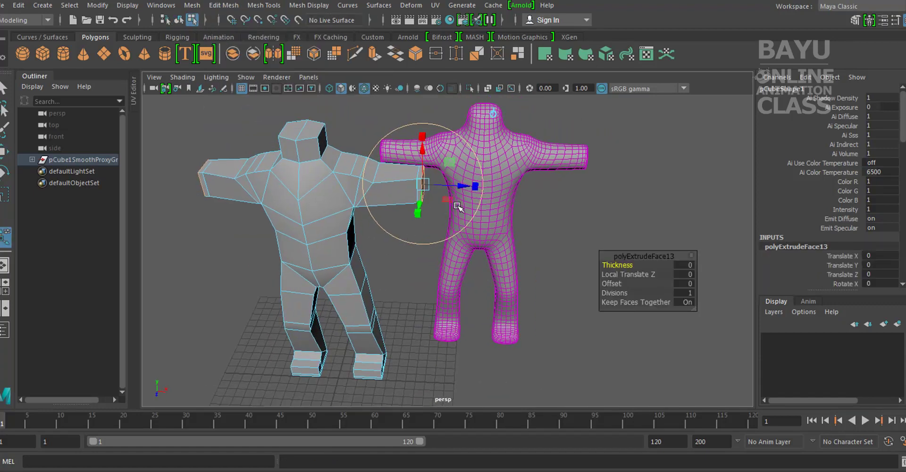
pyautogui.moveTo(461, 186)
pyautogui.mouseDown()
pyautogui.moveTo(527, 195)
pyautogui.moveTo(485, 290)
pyautogui.mouseUp()
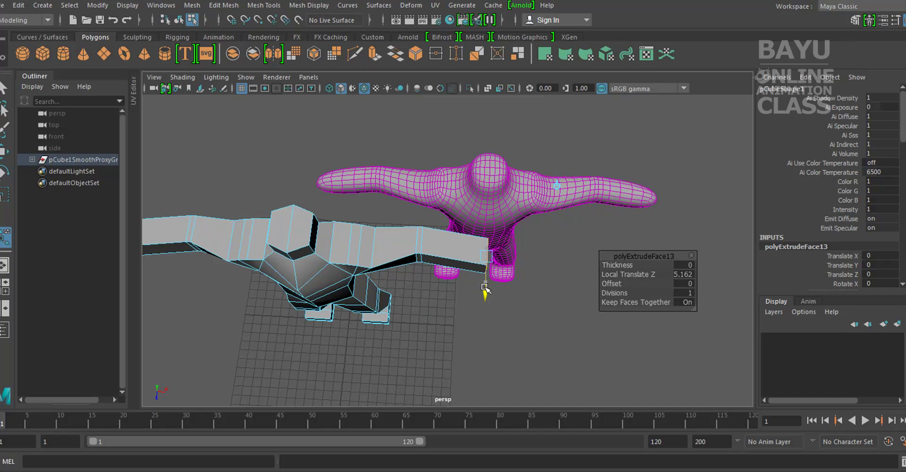
# Step: Frame the chest and shoulder, switch to vertex mode, and marquee-select the wrist vertices
pyautogui.keyDown('alt'); pyautogui.moveTo(485, 287); pyautogui.dragTo(491, 249); pyautogui.keyUp('alt')
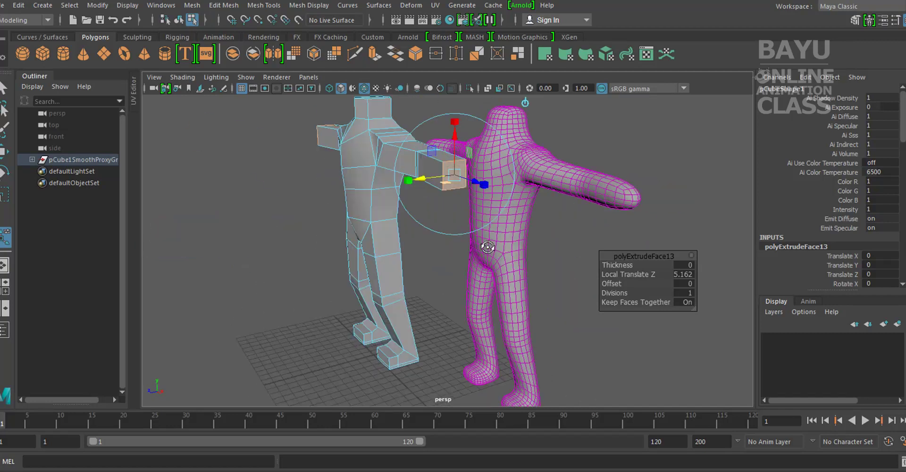
pyautogui.scroll(5, 490, 249)
pyautogui.keyDown('alt'); pyautogui.moveTo(515, 235); pyautogui.dragTo(407, 313, button='middle'); pyautogui.keyUp('alt')
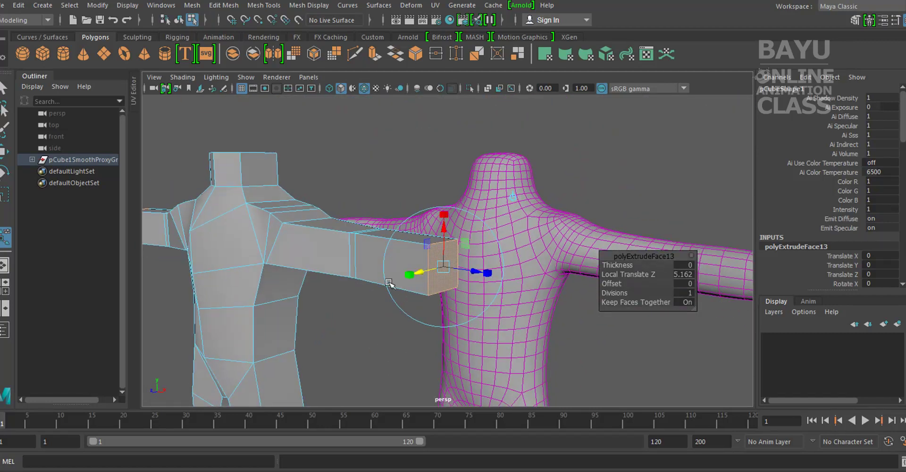
pyautogui.keyDown('alt'); pyautogui.moveTo(361, 263); pyautogui.dragTo(370, 284); pyautogui.keyUp('alt')
pyautogui.scroll(-3, 425, 274)
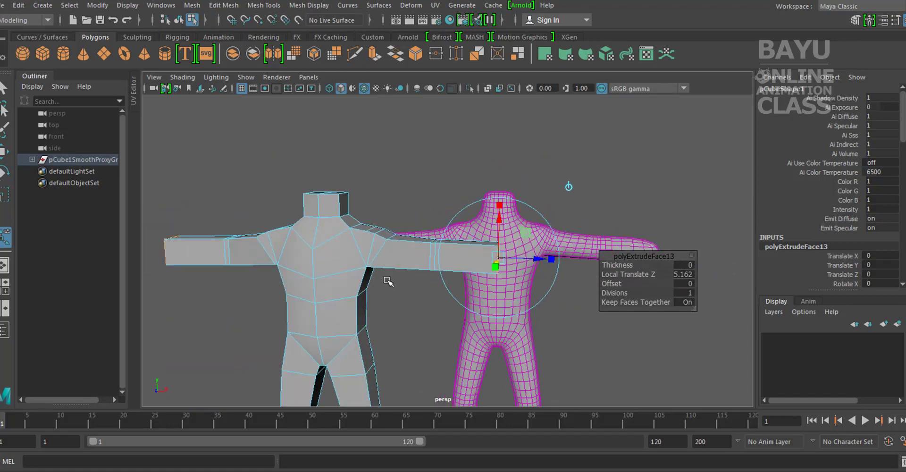
pyautogui.scroll(2, 433, 269)
pyautogui.moveTo(435, 242); pyautogui.dragTo(389, 175, button='right')
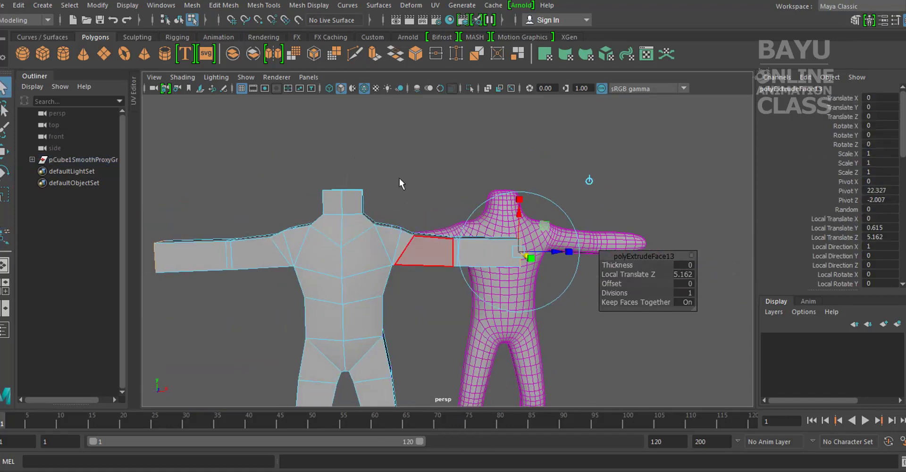
pyautogui.moveTo(422, 193); pyautogui.dragTo(519, 270)
# Step: Select the wrist and arm-end vertices with the Move tool while inspecting both arms
pyautogui.keyDown('alt'); pyautogui.moveTo(438, 290); pyautogui.dragTo(486, 263, button='middle'); pyautogui.keyUp('alt')
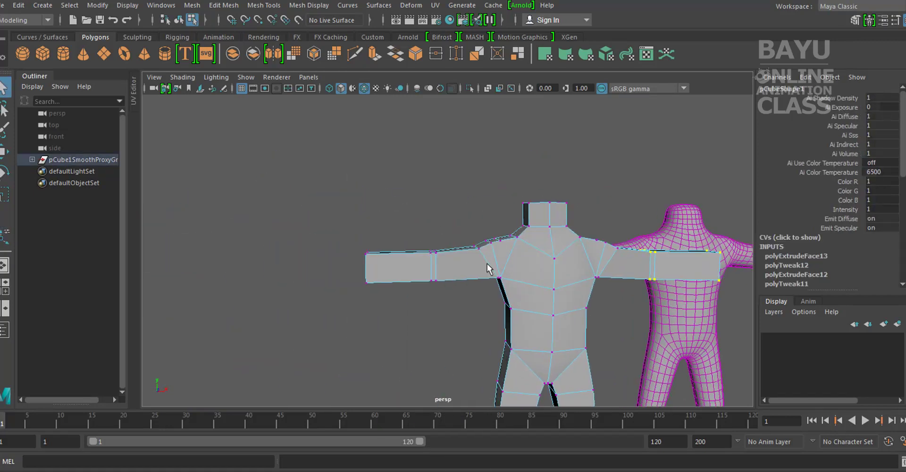
pyautogui.press('w')
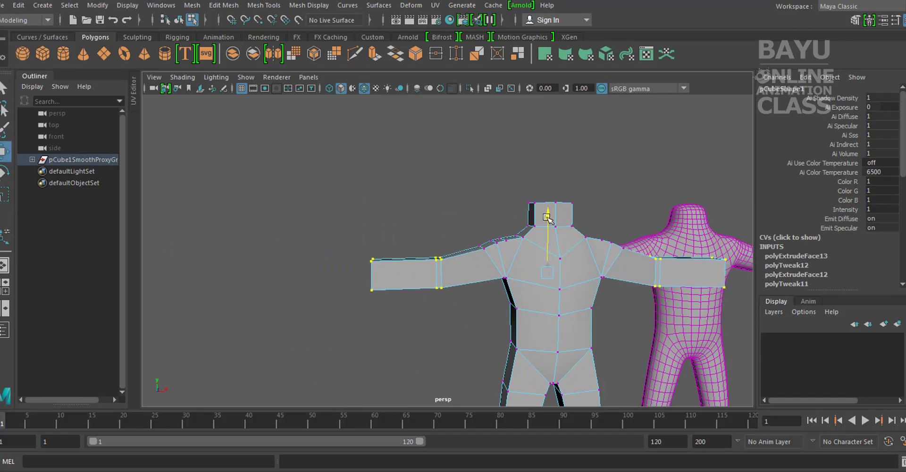
pyautogui.moveTo(632, 262)
pyautogui.keyDown('alt'); pyautogui.mouseDown()
pyautogui.moveTo(670, 374)
pyautogui.moveTo(552, 234)
pyautogui.mouseUp(); pyautogui.keyUp('alt')
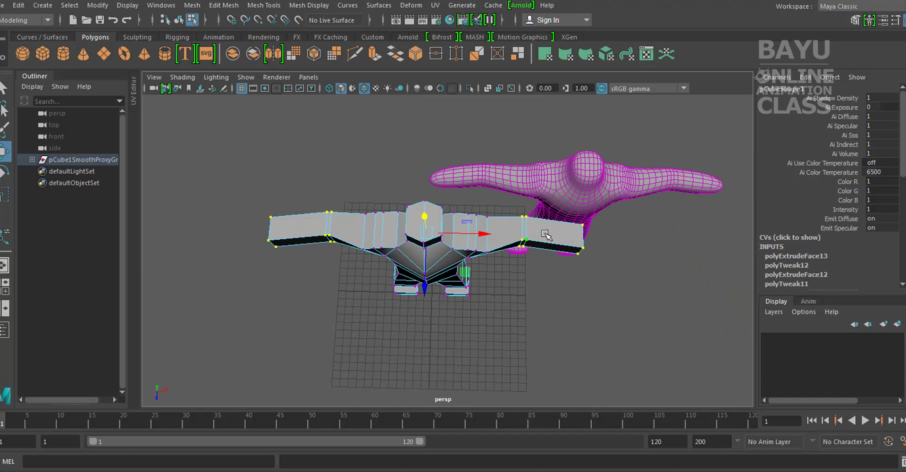
pyautogui.keyDown('alt'); pyautogui.moveTo(602, 295); pyautogui.dragTo(522, 281); pyautogui.keyUp('alt')
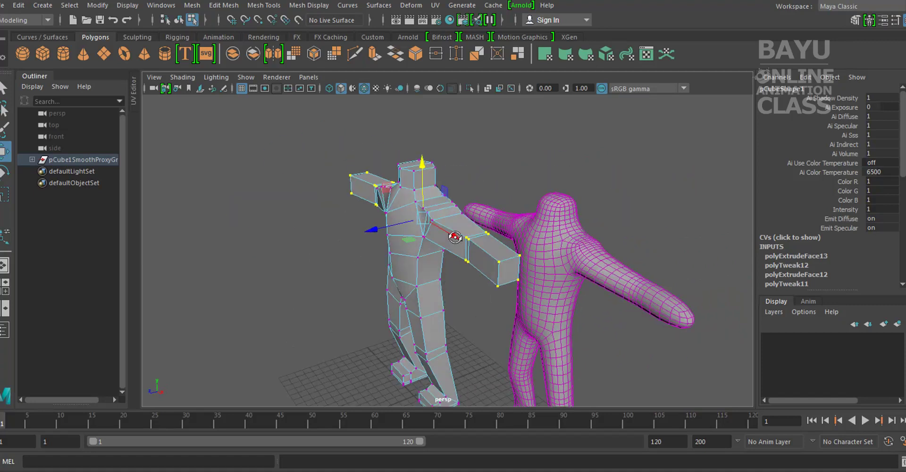
pyautogui.moveTo(540, 236); pyautogui.dragTo(566, 271)
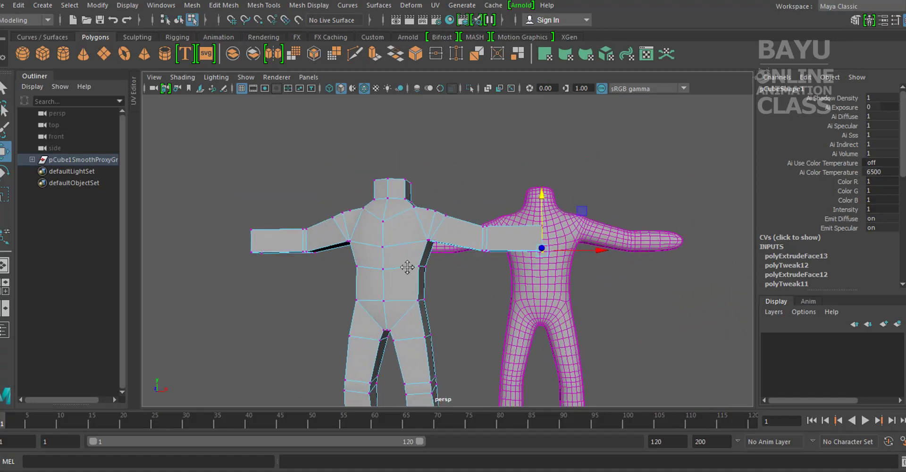
pyautogui.keyDown('alt'); pyautogui.moveTo(566, 271); pyautogui.dragTo(642, 281, button='middle'); pyautogui.keyUp('alt')
pyautogui.moveTo(299, 254); pyautogui.dragTo(336, 277)
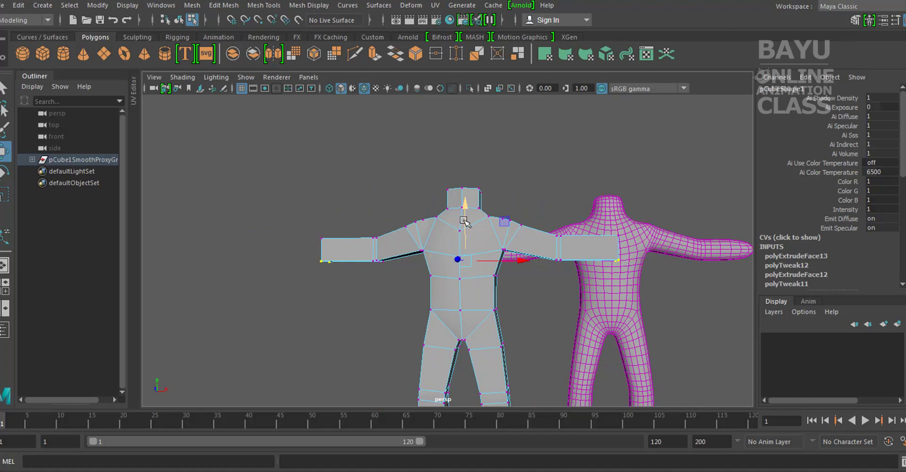
pyautogui.moveTo(563, 290)
pyautogui.keyDown('alt'); pyautogui.mouseDown()
pyautogui.moveTo(501, 258)
pyautogui.moveTo(505, 236)
pyautogui.mouseUp(); pyautogui.keyUp('alt')
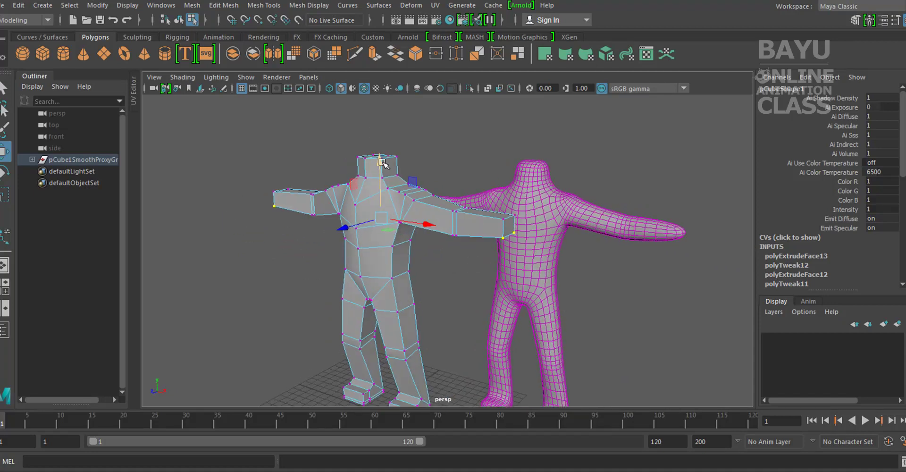
pyautogui.keyDown('alt'); pyautogui.moveTo(383, 162); pyautogui.dragTo(449, 163); pyautogui.keyUp('alt')
# Step: Select both arm-end faces and extrude them 0.448 units
pyautogui.moveTo(449, 163); pyautogui.dragTo(451, 193, button='right')
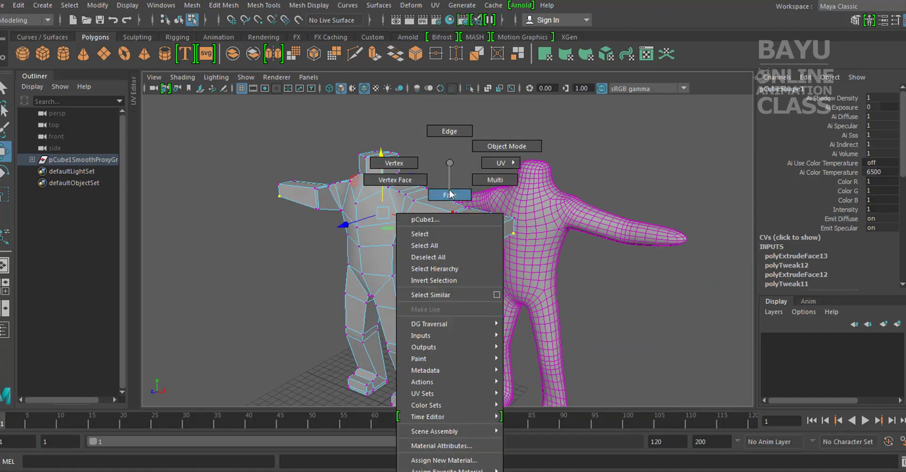
pyautogui.click(486, 226)
pyautogui.keyDown('alt'); pyautogui.moveTo(485, 227); pyautogui.dragTo(271, 282); pyautogui.keyUp('alt')
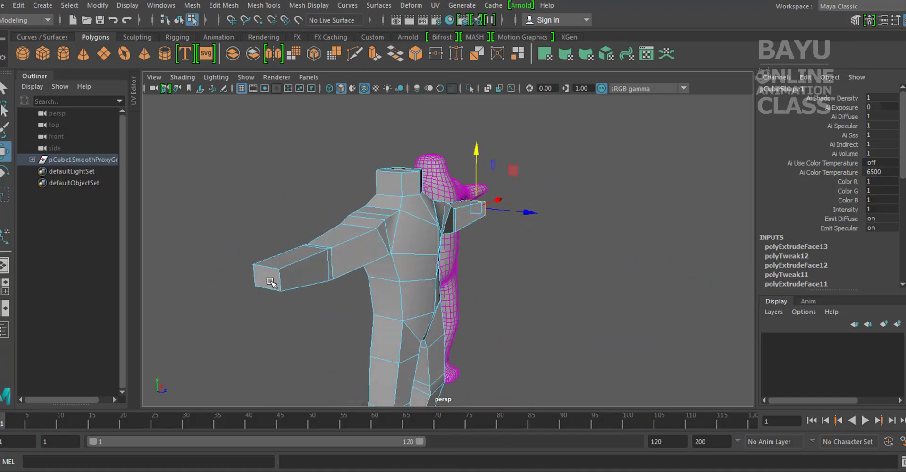
pyautogui.keyDown('shift'); pyautogui.click(272, 282); pyautogui.keyUp('shift')
pyautogui.click(223, 5)
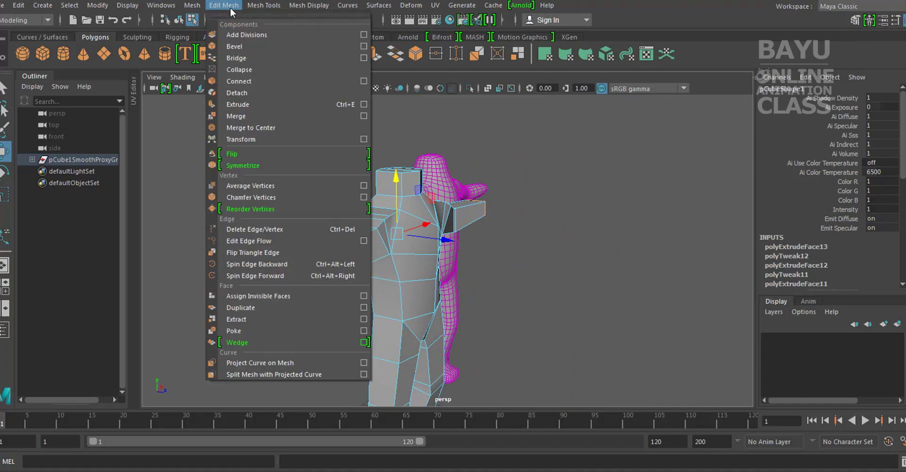
pyautogui.click(253, 105)
# Step: Zoom in on the torso from the front and switch the body to vertex mode
pyautogui.moveTo(253, 105)
pyautogui.keyDown('alt'); pyautogui.mouseDown()
pyautogui.moveTo(578, 217)
pyautogui.moveTo(540, 235)
pyautogui.moveTo(416, 228)
pyautogui.mouseUp(); pyautogui.keyUp('alt')
pyautogui.scroll(2, 416, 229)
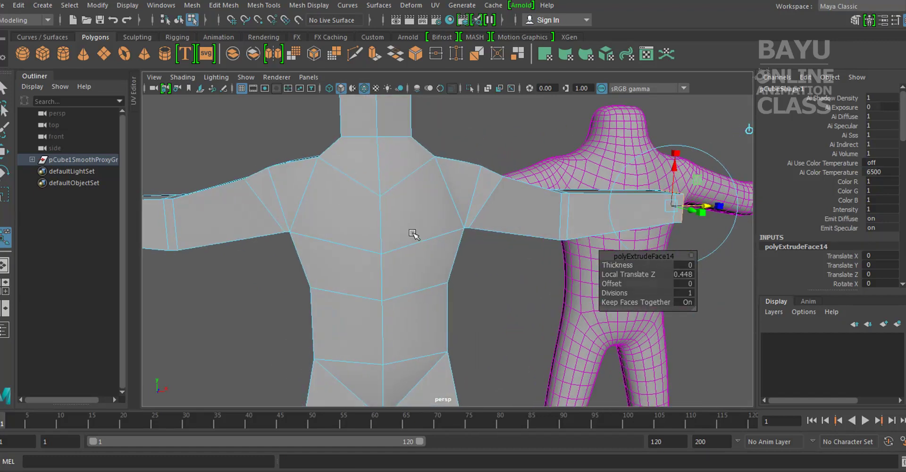
pyautogui.scroll(3, 412, 234)
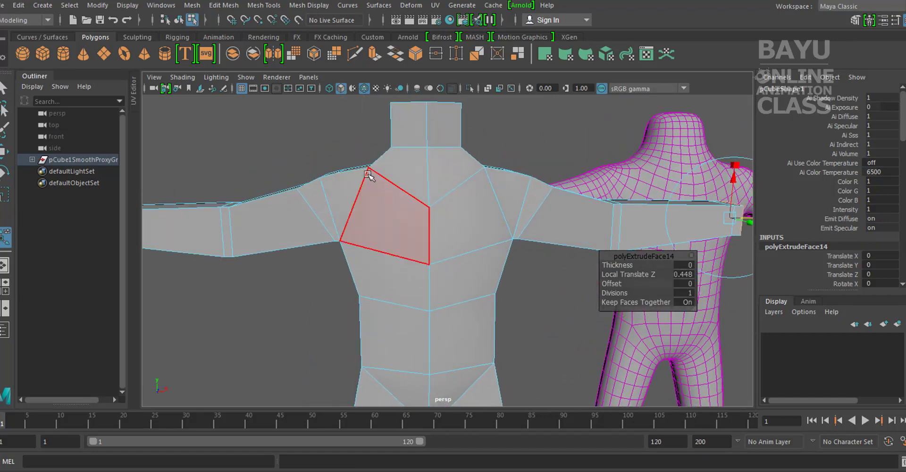
pyautogui.moveTo(453, 202); pyautogui.dragTo(394, 167, button='right')
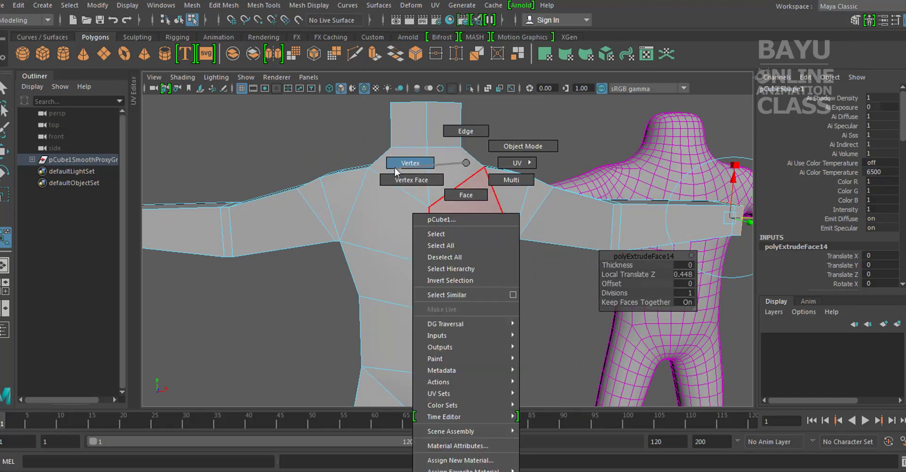
# Step: Move a shoulder vertex up and to the left, then undo that move
pyautogui.moveTo(430, 213)
pyautogui.keyDown('alt'); pyautogui.mouseDown()
pyautogui.moveTo(454, 262)
pyautogui.moveTo(469, 261)
pyautogui.mouseUp(); pyautogui.keyUp('alt')
pyautogui.click(532, 203)
pyautogui.press('w')
pyautogui.keyDown('alt'); pyautogui.moveTo(548, 224); pyautogui.dragTo(569, 204); pyautogui.keyUp('alt')
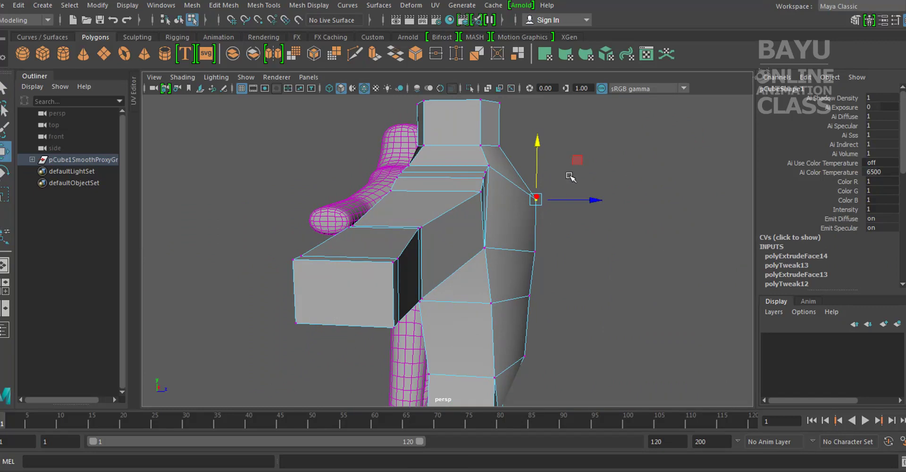
pyautogui.moveTo(575, 160)
pyautogui.mouseDown()
pyautogui.moveTo(562, 150)
pyautogui.moveTo(537, 222)
pyautogui.moveTo(496, 233)
pyautogui.moveTo(501, 237)
pyautogui.moveTo(481, 250)
pyautogui.moveTo(449, 243)
pyautogui.moveTo(420, 285)
pyautogui.moveTo(333, 285)
pyautogui.moveTo(430, 330)
pyautogui.moveTo(460, 284)
pyautogui.moveTo(330, 274)
pyautogui.moveTo(432, 283)
pyautogui.moveTo(420, 255)
pyautogui.mouseUp()
pyautogui.keyDown('alt'); pyautogui.moveTo(544, 307); pyautogui.dragTo(546, 319); pyautogui.keyUp('alt')
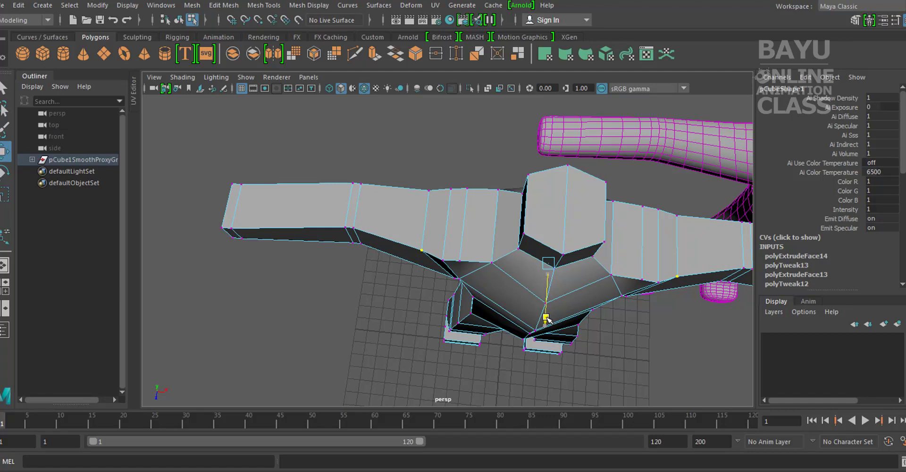
pyautogui.keyDown('alt'); pyautogui.moveTo(547, 319); pyautogui.dragTo(483, 310); pyautogui.keyUp('alt')
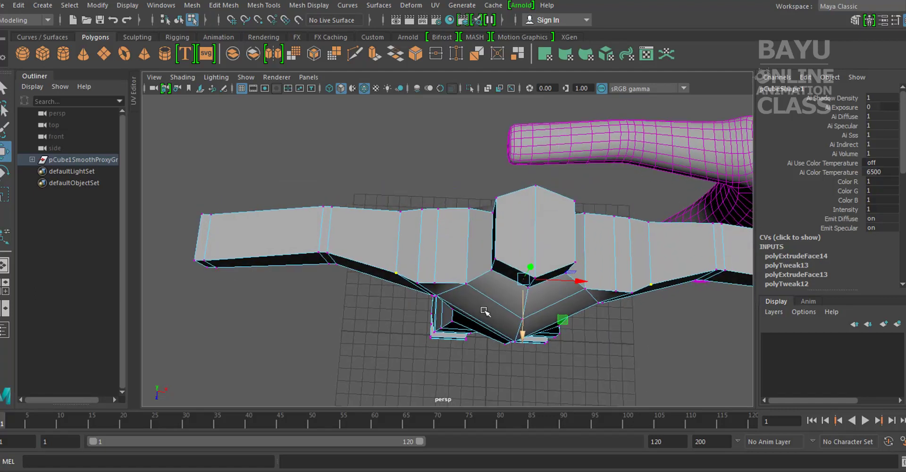
pyautogui.hotkey('ctrl', 'z')
# Step: Raise the lower arm edges and the mirrored underarm vertex pairs on both arms
pyautogui.keyDown('shift'); pyautogui.click(417, 283); pyautogui.keyUp('shift')
pyautogui.keyDown('shift'); pyautogui.click(434, 283); pyautogui.keyUp('shift')
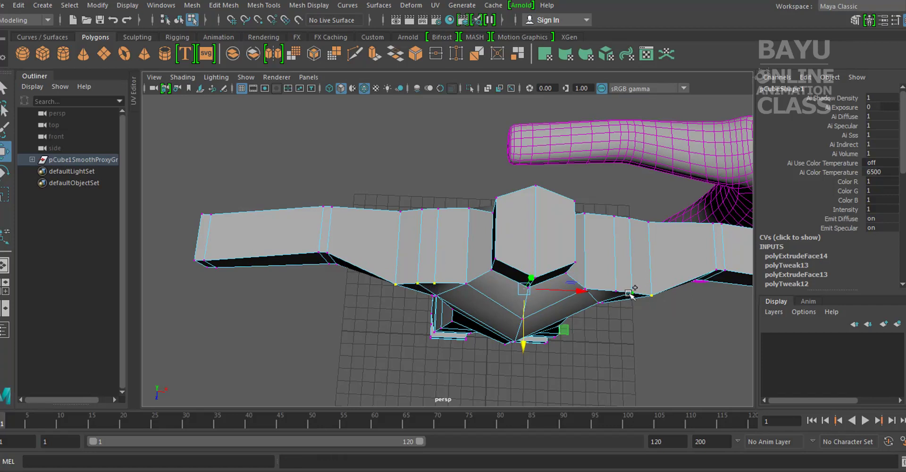
pyautogui.moveTo(524, 344); pyautogui.dragTo(422, 296)
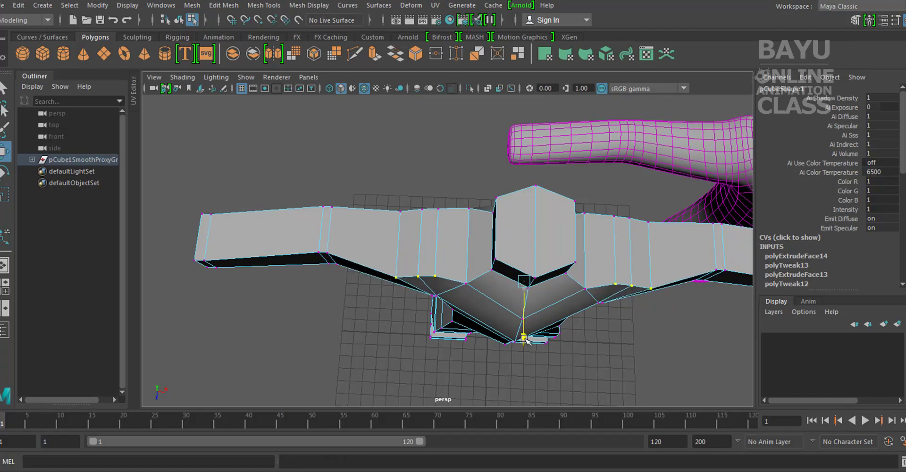
pyautogui.click(398, 274)
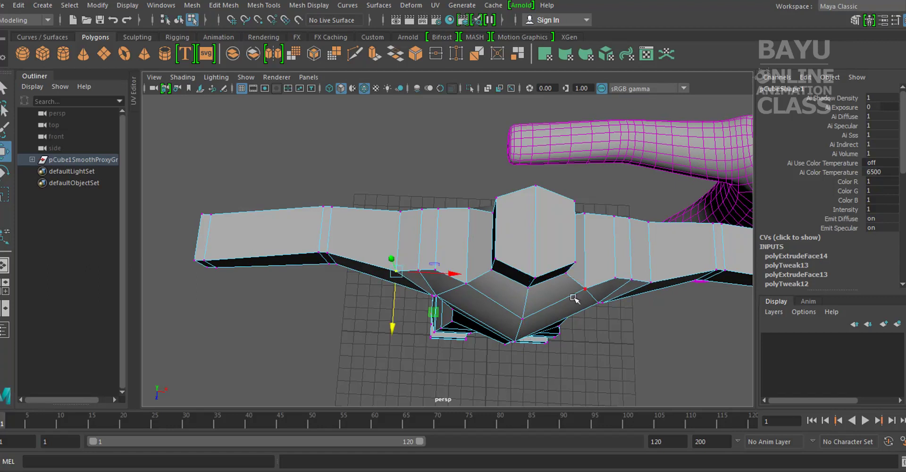
pyautogui.keyDown('shift'); pyautogui.click(651, 283); pyautogui.keyUp('shift')
pyautogui.moveTo(522, 339); pyautogui.dragTo(523, 329)
pyautogui.click(419, 271)
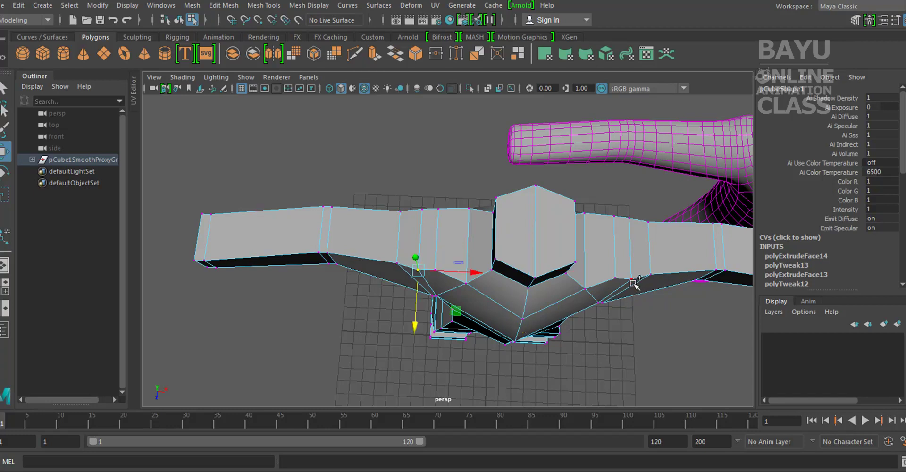
pyautogui.keyDown('shift'); pyautogui.click(632, 282); pyautogui.keyUp('shift')
pyautogui.moveTo(524, 335); pyautogui.dragTo(605, 304)
pyautogui.moveTo(605, 273)
pyautogui.keyDown('alt'); pyautogui.mouseDown()
pyautogui.moveTo(449, 251)
pyautogui.moveTo(570, 247)
pyautogui.mouseUp(); pyautogui.keyUp('alt')
# Step: Lower the left neck-shoulder corner and right shoulder vertices to slope the shoulders
pyautogui.scroll(2, 453, 246)
pyautogui.scroll(2, 457, 203)
pyautogui.click(452, 191)
pyautogui.keyDown('shift'); pyautogui.click(602, 188); pyautogui.keyUp('shift')
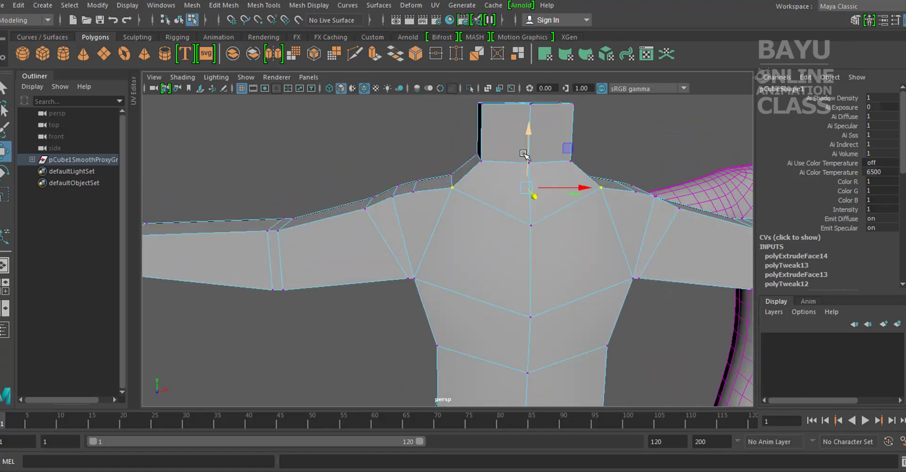
pyautogui.moveTo(527, 144); pyautogui.dragTo(529, 224)
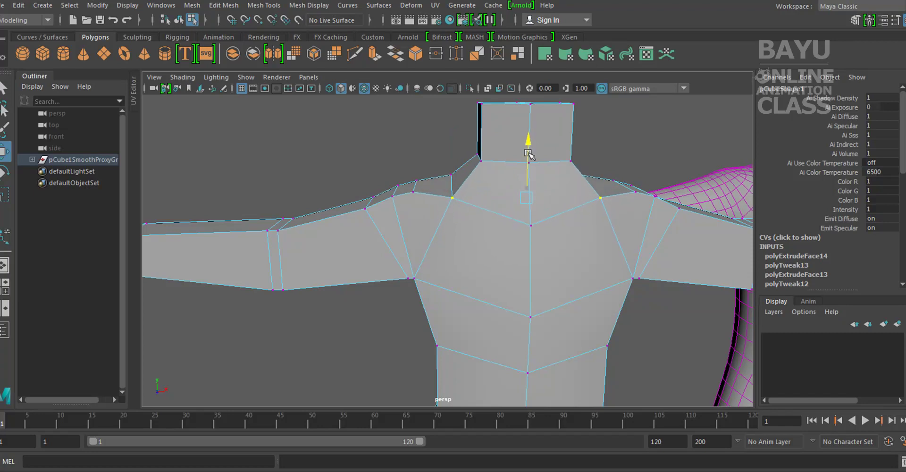
# Step: Select the chest-centre and left shoulder vertices and lower them
pyautogui.click(529, 227)
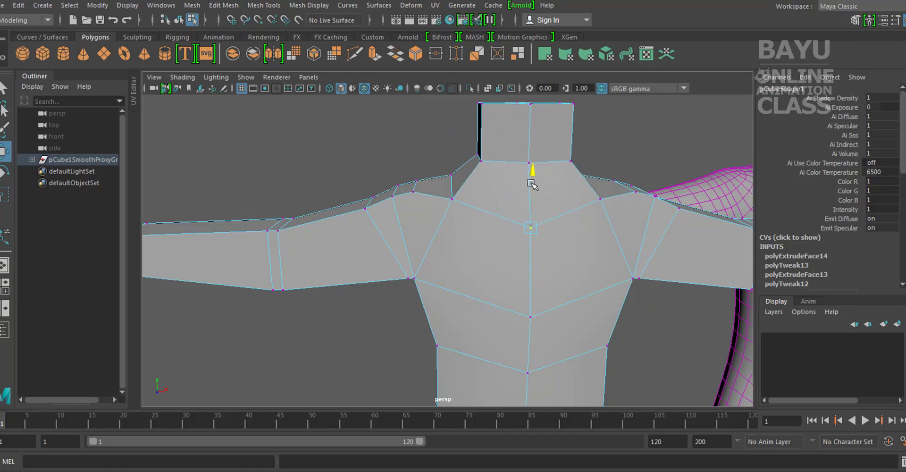
pyautogui.keyDown('alt'); pyautogui.moveTo(532, 188); pyautogui.dragTo(570, 198); pyautogui.keyUp('alt')
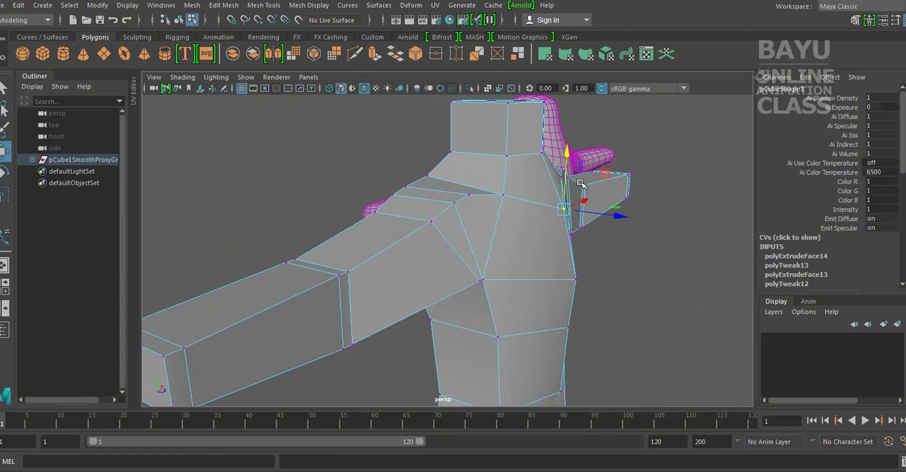
pyautogui.keyDown('alt'); pyautogui.moveTo(433, 176); pyautogui.dragTo(296, 185); pyautogui.keyUp('alt')
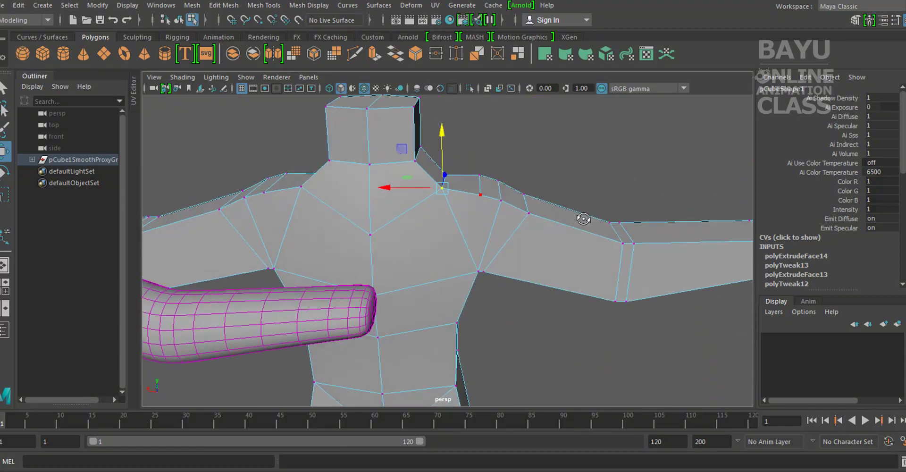
pyautogui.keyDown('shift'); pyautogui.click(300, 179); pyautogui.keyUp('shift')
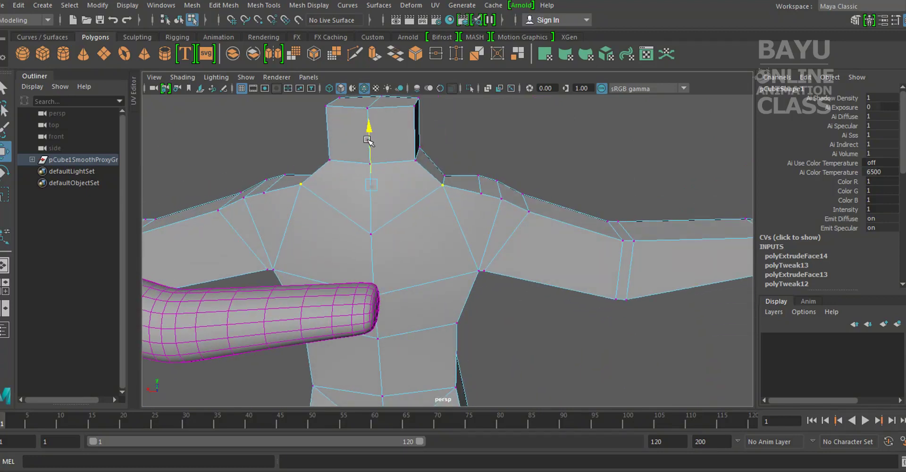
pyautogui.click(368, 136)
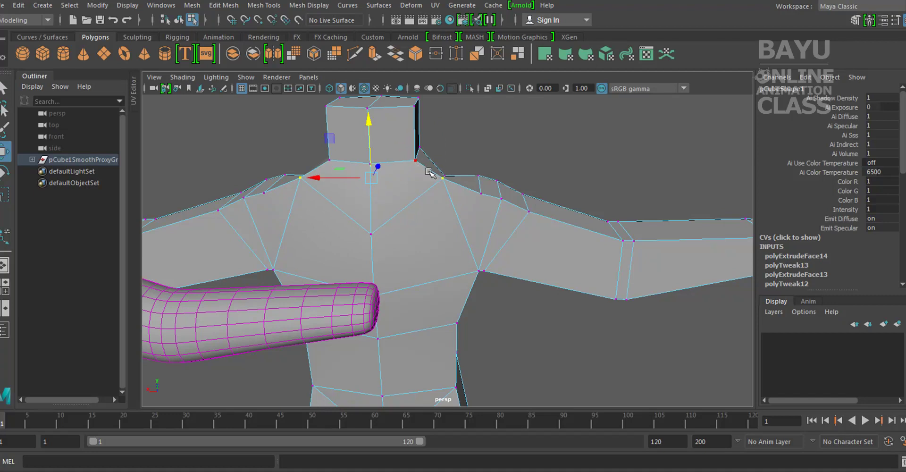
pyautogui.keyDown('alt'); pyautogui.moveTo(464, 230); pyautogui.dragTo(461, 188); pyautogui.keyUp('alt')
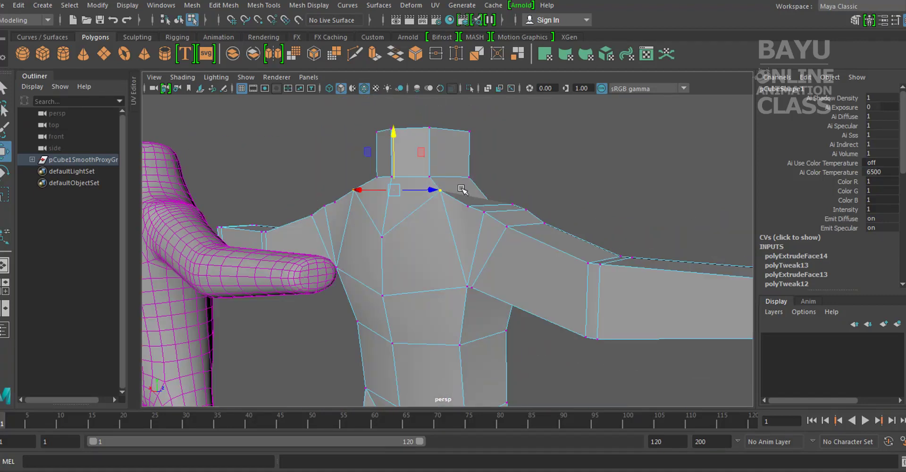
pyautogui.moveTo(529, 267)
pyautogui.keyDown('alt'); pyautogui.mouseDown()
pyautogui.moveTo(455, 194)
pyautogui.moveTo(522, 265)
pyautogui.moveTo(568, 259)
pyautogui.mouseUp(); pyautogui.keyUp('alt')
pyautogui.moveTo(567, 198)
pyautogui.keyDown('alt'); pyautogui.mouseDown()
pyautogui.moveTo(509, 197)
pyautogui.moveTo(552, 196)
pyautogui.mouseUp(); pyautogui.keyUp('alt')
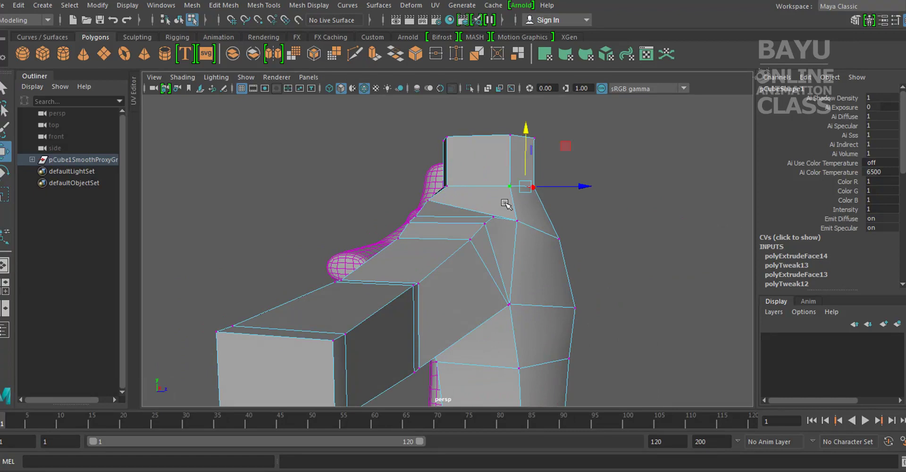
pyautogui.moveTo(526, 144)
pyautogui.mouseDown()
pyautogui.moveTo(525, 158)
pyautogui.moveTo(633, 209)
pyautogui.moveTo(714, 214)
pyautogui.mouseUp()
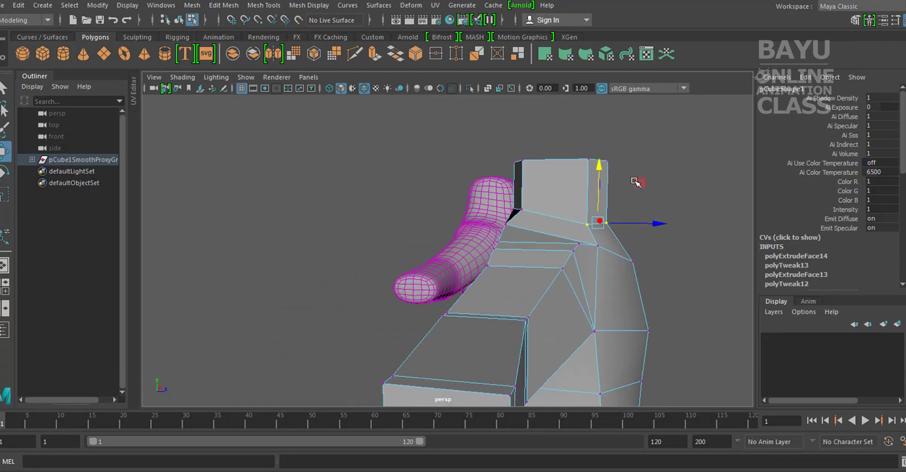
# Step: Marquee the neck block's top-edge vertices and rotate them to tilt the neck
pyautogui.moveTo(659, 109)
pyautogui.mouseDown()
pyautogui.moveTo(487, 172)
pyautogui.moveTo(618, 166)
pyautogui.mouseUp()
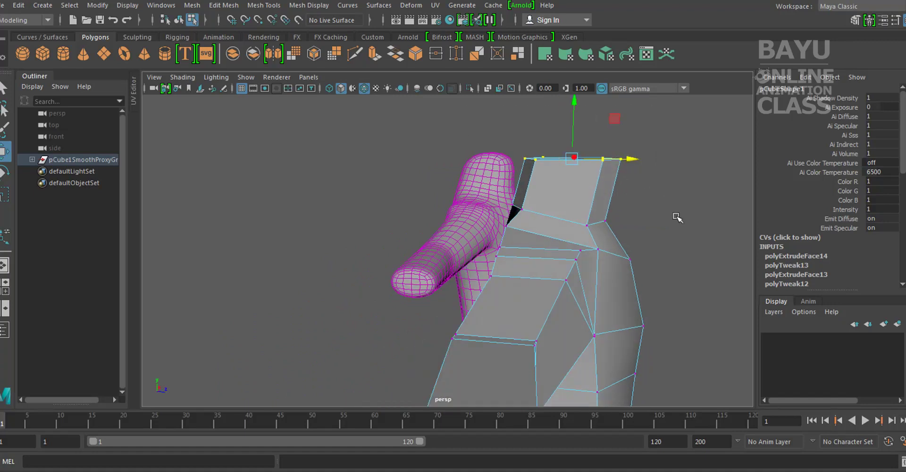
pyautogui.keyDown('alt'); pyautogui.moveTo(674, 217); pyautogui.dragTo(555, 245); pyautogui.keyUp('alt')
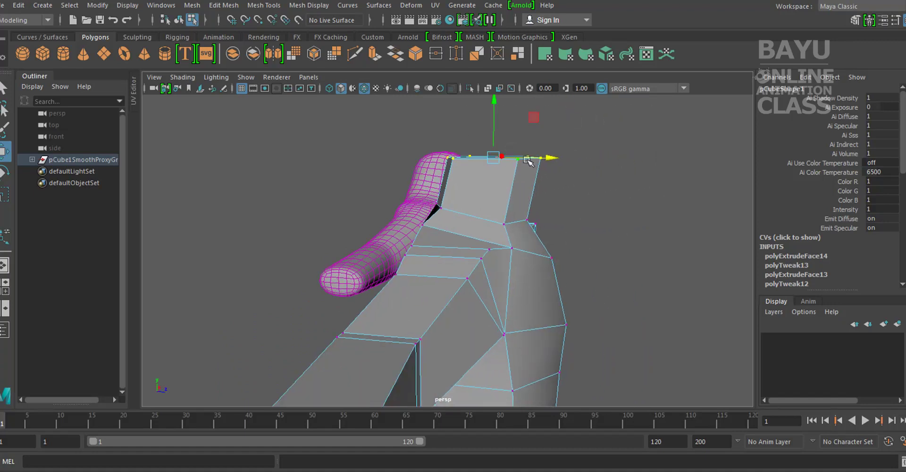
pyautogui.press('e')
pyautogui.moveTo(536, 122); pyautogui.dragTo(543, 156)
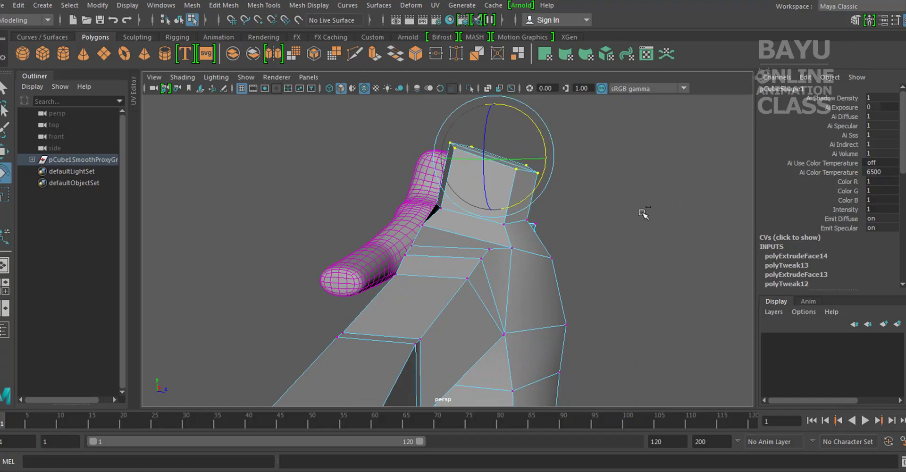
pyautogui.keyDown('alt'); pyautogui.moveTo(597, 205); pyautogui.dragTo(390, 304); pyautogui.keyUp('alt')
# Step: Extrude the neck's top face and pull it upward into a head block
pyautogui.rightClick(390, 304)
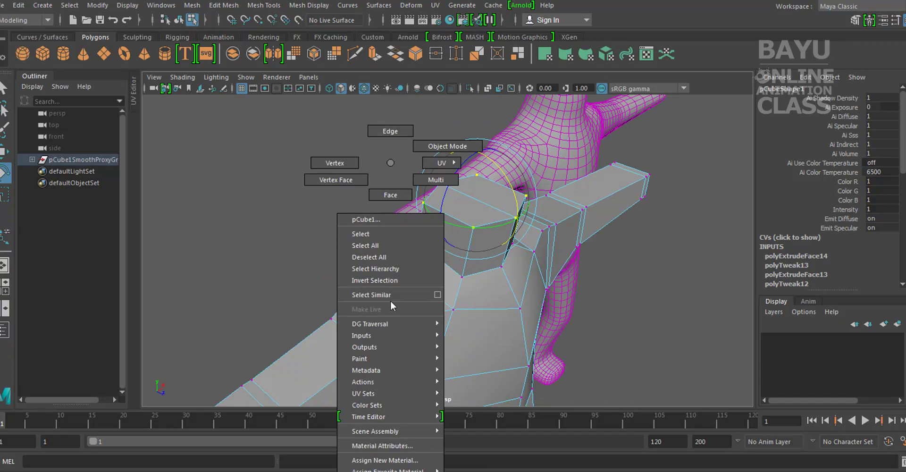
pyautogui.click(390, 195)
pyautogui.click(484, 194)
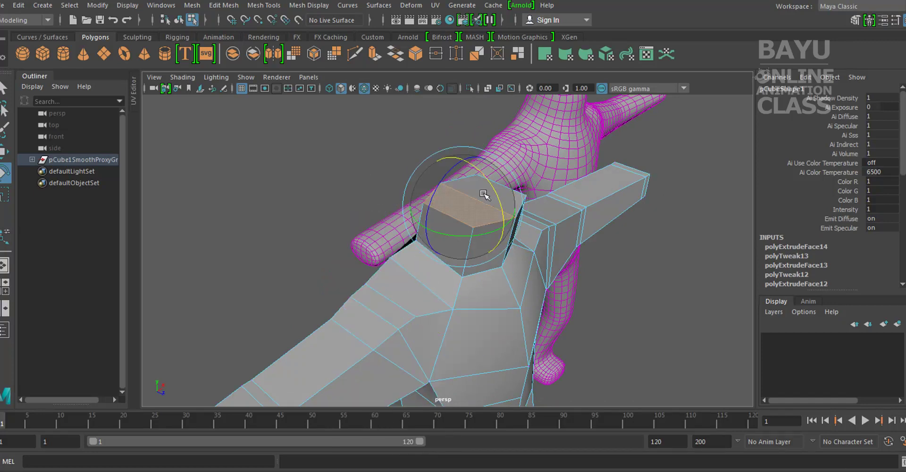
pyautogui.press('w')
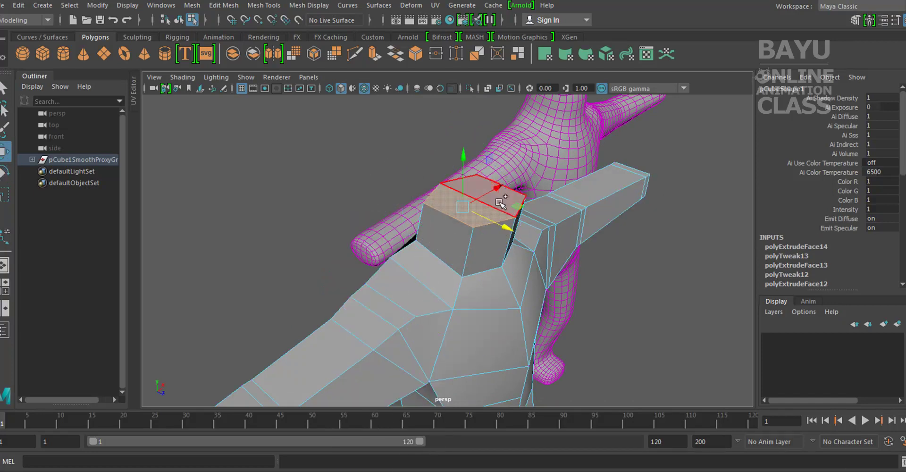
pyautogui.keyDown('alt'); pyautogui.moveTo(499, 203); pyautogui.dragTo(415, 222); pyautogui.keyUp('alt')
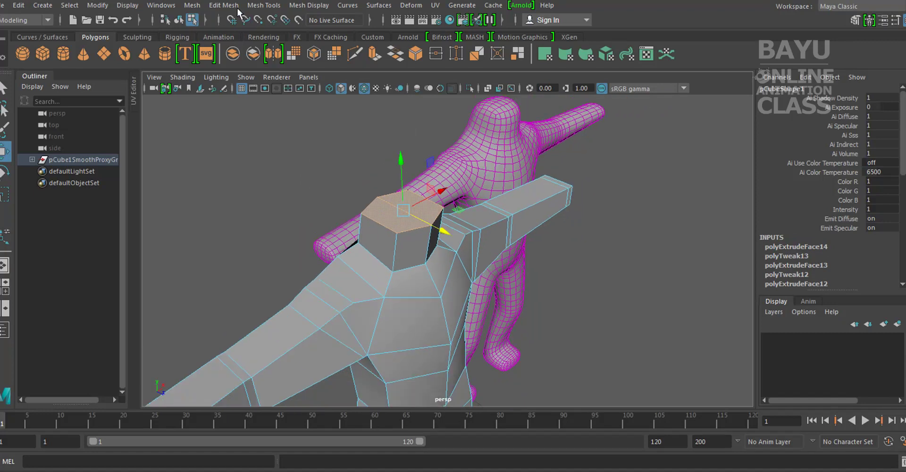
pyautogui.click(237, 6)
pyautogui.click(263, 103)
pyautogui.moveTo(323, 137)
pyautogui.keyDown('alt'); pyautogui.mouseDown()
pyautogui.moveTo(533, 292)
pyautogui.moveTo(471, 247)
pyautogui.mouseUp(); pyautogui.keyUp('alt')
pyautogui.click(457, 239)
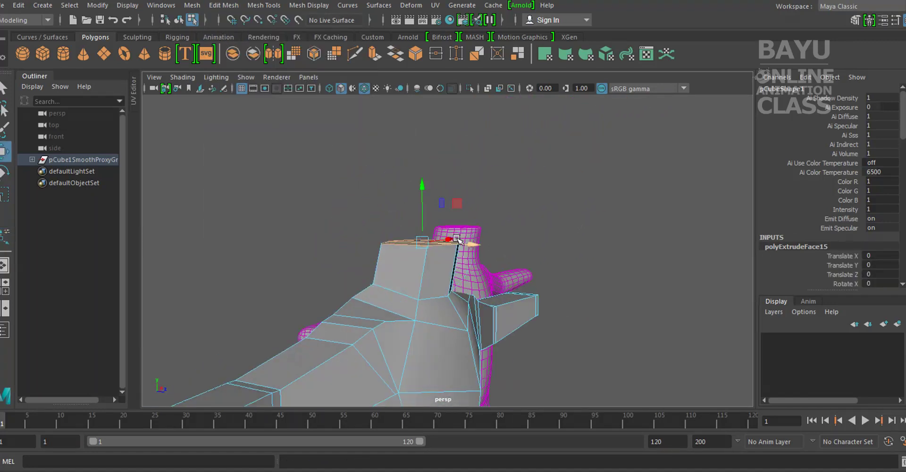
pyautogui.moveTo(422, 189); pyautogui.dragTo(421, 128)
# Step: Extrude the head block's two front faces, then pick a head corner vertex
pyautogui.moveTo(501, 211)
pyautogui.keyDown('alt'); pyautogui.mouseDown()
pyautogui.moveTo(314, 264)
pyautogui.moveTo(573, 261)
pyautogui.mouseUp(); pyautogui.keyUp('alt')
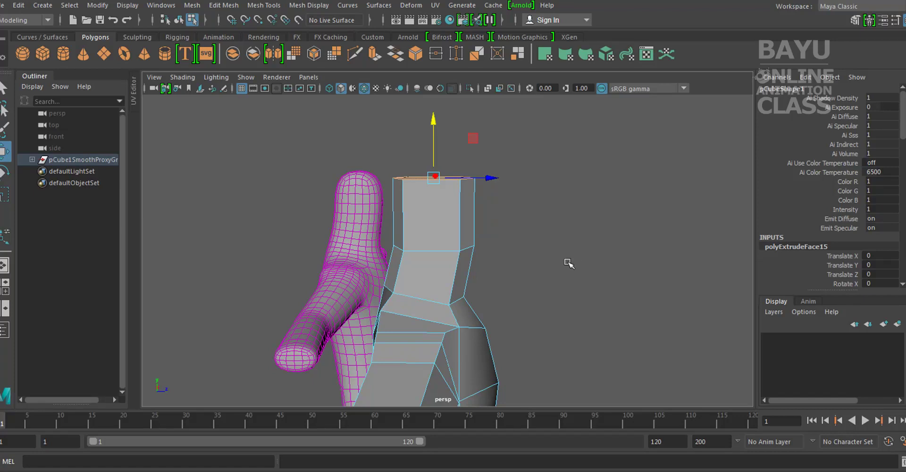
pyautogui.keyDown('alt'); pyautogui.moveTo(438, 202); pyautogui.dragTo(426, 217); pyautogui.keyUp('alt')
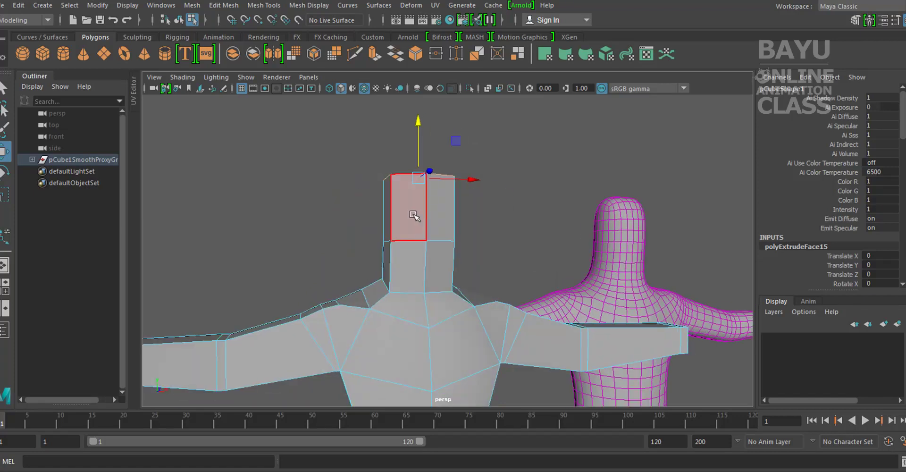
pyautogui.click(416, 214)
pyautogui.keyDown('shift'); pyautogui.click(444, 210); pyautogui.keyUp('shift')
pyautogui.click(223, 5)
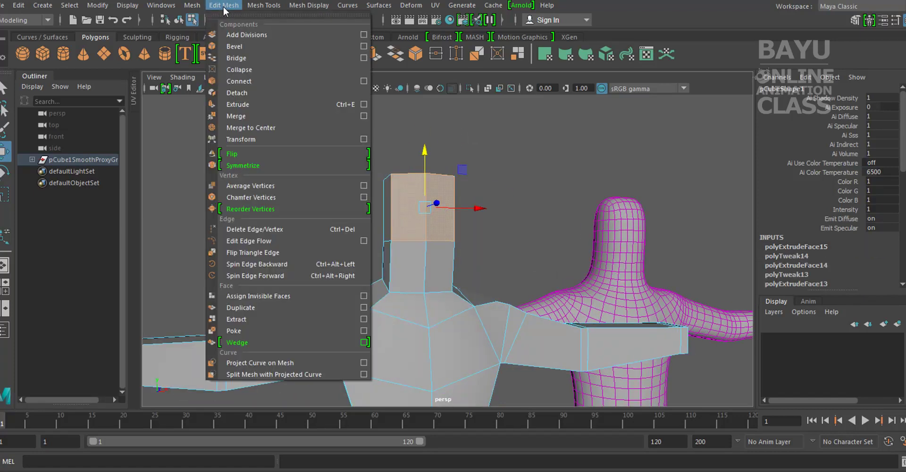
pyautogui.click(261, 100)
pyautogui.moveTo(325, 136)
pyautogui.keyDown('alt'); pyautogui.mouseDown()
pyautogui.moveTo(488, 228)
pyautogui.moveTo(529, 221)
pyautogui.moveTo(449, 222)
pyautogui.mouseUp(); pyautogui.keyUp('alt')
pyautogui.press('w')
pyautogui.moveTo(449, 222); pyautogui.dragTo(404, 167, button='right')
pyautogui.press('F9')
pyautogui.click(476, 219)
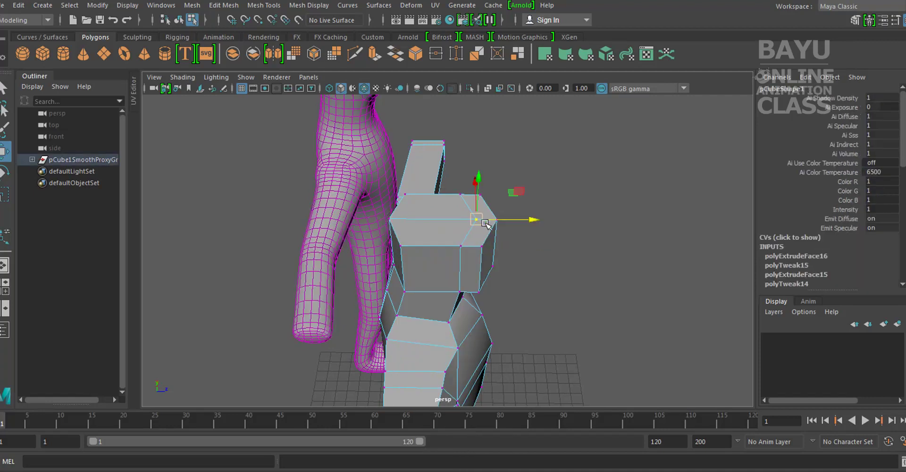
# Step: Pull the head corner vertex inward, then undo all the head extrusions and clear the selection
pyautogui.moveTo(524, 223)
pyautogui.mouseDown()
pyautogui.moveTo(331, 173)
pyautogui.moveTo(269, 168)
pyautogui.moveTo(423, 156)
pyautogui.moveTo(562, 165)
pyautogui.moveTo(524, 175)
pyautogui.moveTo(558, 182)
pyautogui.moveTo(520, 231)
pyautogui.moveTo(486, 245)
pyautogui.moveTo(424, 236)
pyautogui.moveTo(332, 168)
pyautogui.moveTo(414, 201)
pyautogui.moveTo(398, 182)
pyautogui.moveTo(324, 216)
pyautogui.moveTo(317, 203)
pyautogui.moveTo(376, 214)
pyautogui.mouseUp()
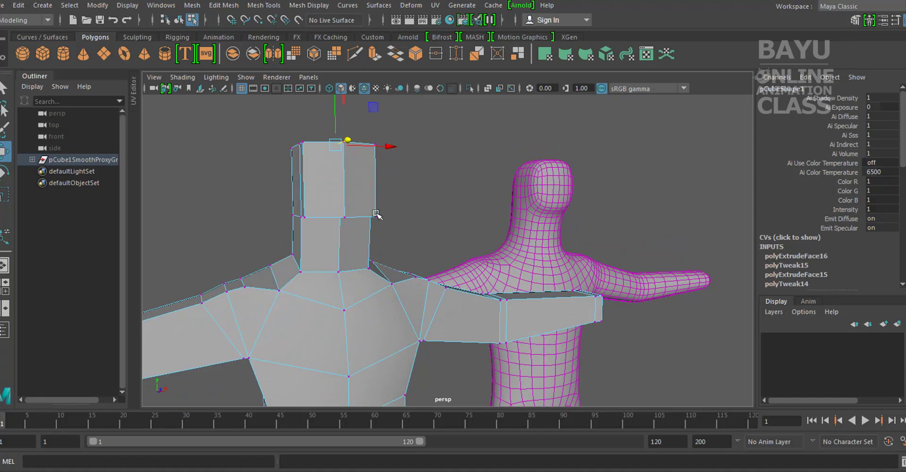
pyautogui.hotkey('ctrl', 'z')
pyautogui.hotkey('ctrl', 'z')
pyautogui.hotkey('ctrl', 'z')
pyautogui.hotkey('ctrl', 'z')
pyautogui.hotkey('ctrl', 'z')
pyautogui.hotkey('ctrl', 'z')
pyautogui.hotkey('ctrl', 'z')
pyautogui.hotkey('ctrl', 'z')
pyautogui.click(402, 210)
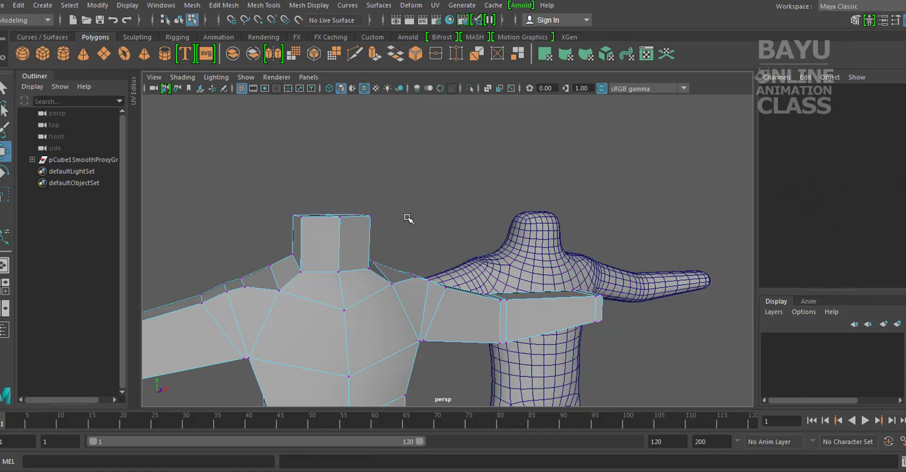
# Step: Return to object mode and frame both figures fully in view
pyautogui.keyDown('alt'); pyautogui.moveTo(404, 216); pyautogui.dragTo(320, 259); pyautogui.keyUp('alt')
pyautogui.moveTo(321, 162)
pyautogui.mouseDown(button='right')
pyautogui.moveTo(340, 191)
pyautogui.moveTo(364, 144)
pyautogui.mouseUp(button='right')
pyautogui.keyDown('alt'); pyautogui.moveTo(396, 198); pyautogui.dragTo(426, 217); pyautogui.keyUp('alt')
pyautogui.moveTo(425, 217)
pyautogui.keyDown('alt'); pyautogui.mouseDown(button='right')
pyautogui.moveTo(360, 251)
pyautogui.moveTo(405, 274)
pyautogui.mouseUp(button='right'); pyautogui.keyUp('alt')
pyautogui.keyDown('alt'); pyautogui.moveTo(404, 274); pyautogui.dragTo(367, 250); pyautogui.keyUp('alt')
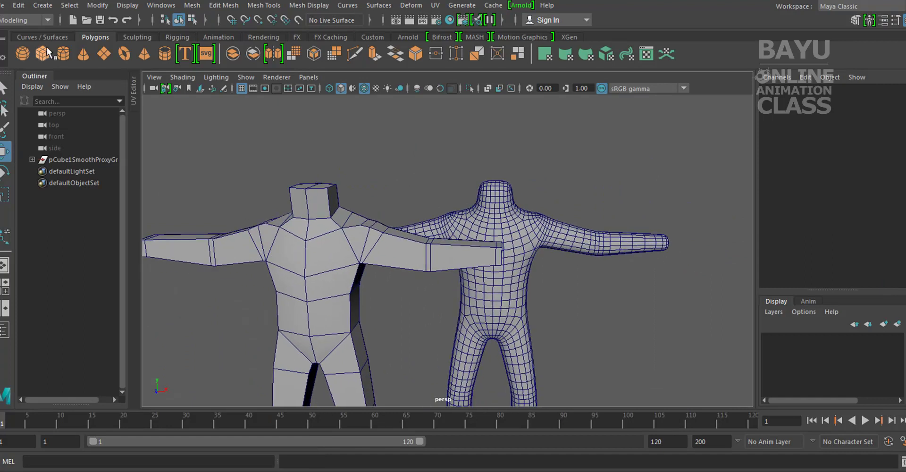
# Step: Create a new polygon cube and position it just above the neck
pyautogui.click(42, 5)
pyautogui.moveTo(77, 46)
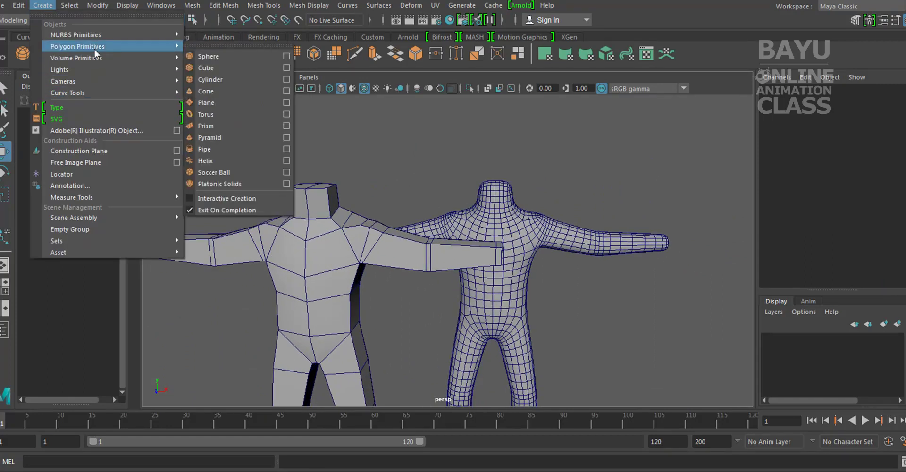
pyautogui.click(248, 68)
pyautogui.scroll(-5, 372, 333)
pyautogui.moveTo(387, 324); pyautogui.dragTo(389, 120)
pyautogui.scroll(5, 519, 282)
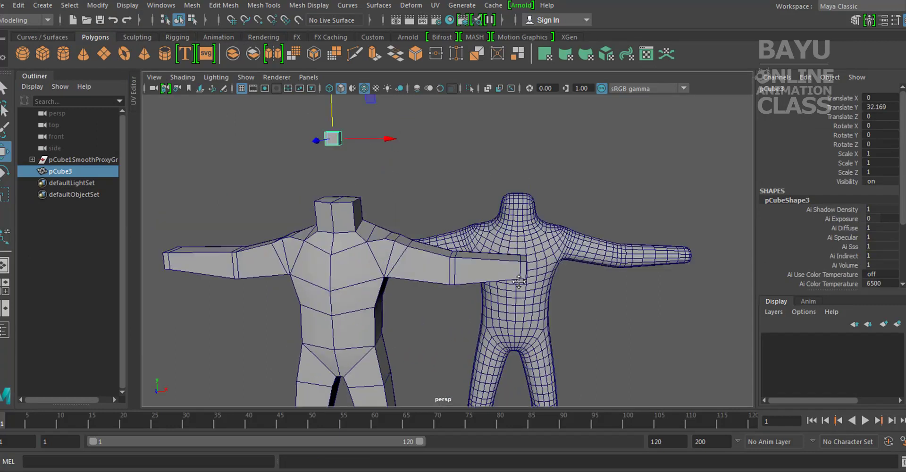
pyautogui.keyDown('alt'); pyautogui.moveTo(518, 282); pyautogui.dragTo(534, 360, button='middle'); pyautogui.keyUp('alt')
pyautogui.moveTo(347, 170); pyautogui.dragTo(347, 184)
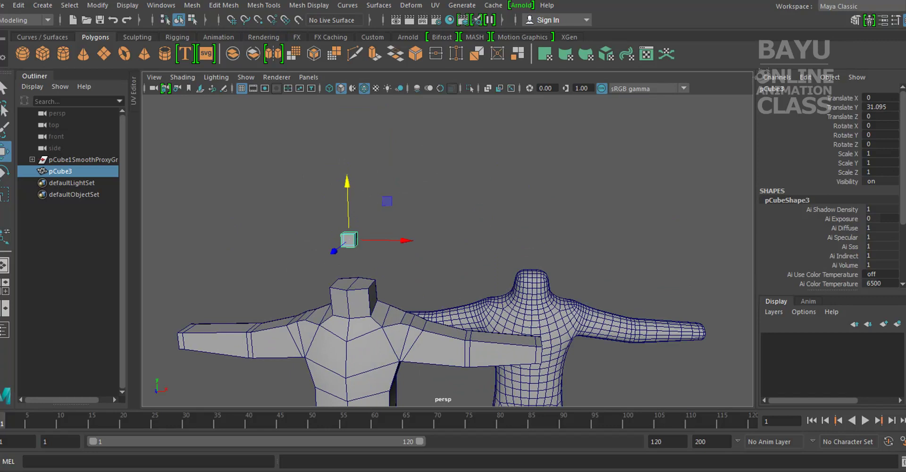
# Step: Enlarge the cube's width, height and depth to 4.5 units in the Channel Box
pyautogui.scroll(-2, 830, 198)
pyautogui.scroll(-2, 831, 199)
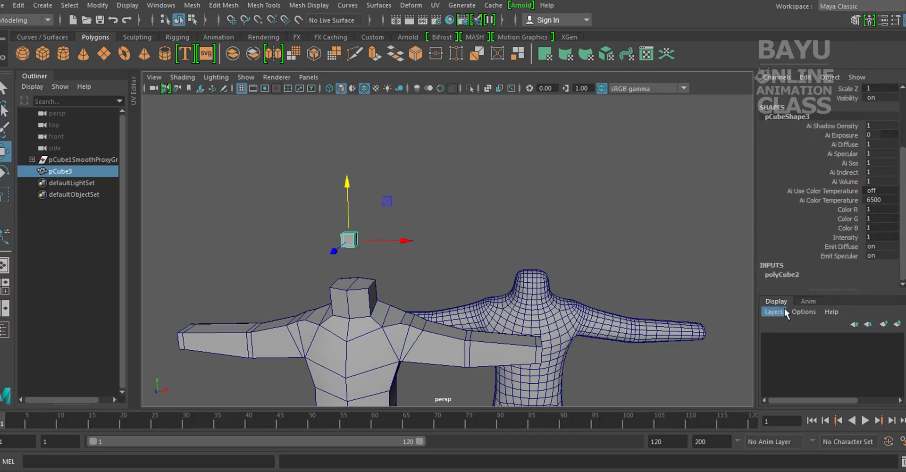
pyautogui.click(792, 275)
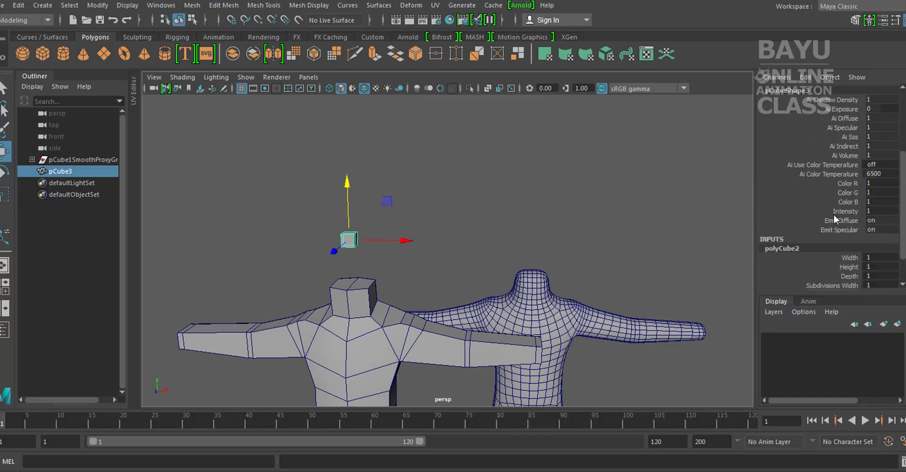
pyautogui.moveTo(851, 219); pyautogui.dragTo(853, 236)
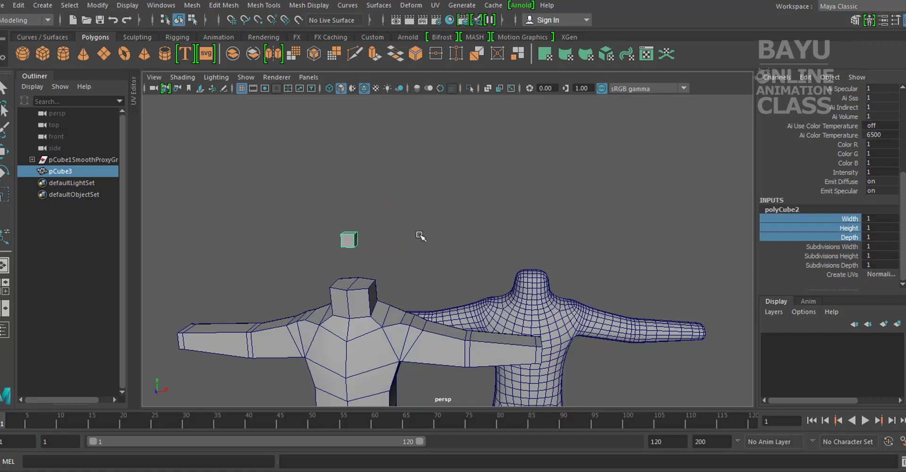
pyautogui.keyDown('alt'); pyautogui.moveTo(419, 236); pyautogui.dragTo(521, 165, button='middle'); pyautogui.keyUp('alt')
pyautogui.moveTo(517, 208); pyautogui.dragTo(538, 203, button='middle')
pyautogui.keyDown('alt'); pyautogui.moveTo(518, 218); pyautogui.dragTo(584, 231); pyautogui.keyUp('alt')
pyautogui.press('w')
# Step: Set the cube's subdivisions to 2 in height and depth and 3 in width
pyautogui.moveTo(498, 233)
pyautogui.keyDown('alt'); pyautogui.mouseDown()
pyautogui.moveTo(424, 222)
pyautogui.moveTo(476, 142)
pyautogui.moveTo(428, 300)
pyautogui.moveTo(511, 259)
pyautogui.mouseUp(); pyautogui.keyUp('alt')
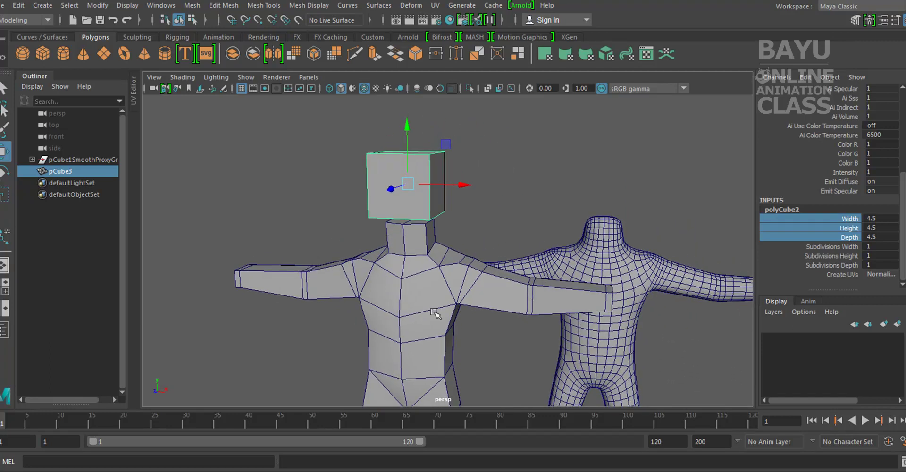
pyautogui.keyDown('alt'); pyautogui.moveTo(466, 195); pyautogui.dragTo(720, 272); pyautogui.keyUp('alt')
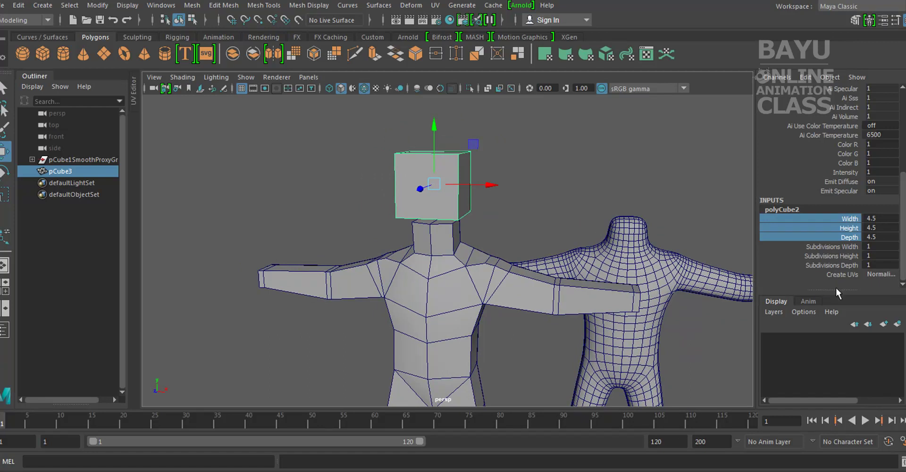
pyautogui.click(841, 246)
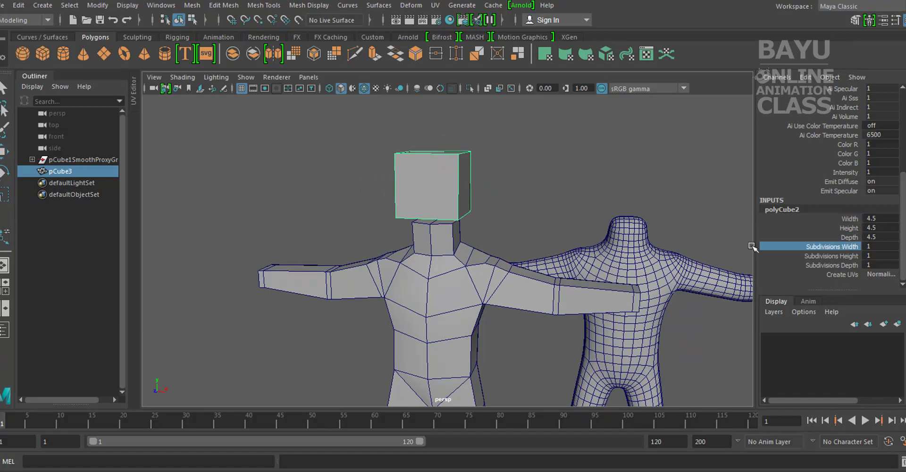
pyautogui.keyDown('alt'); pyautogui.moveTo(569, 239); pyautogui.dragTo(454, 228); pyautogui.keyUp('alt')
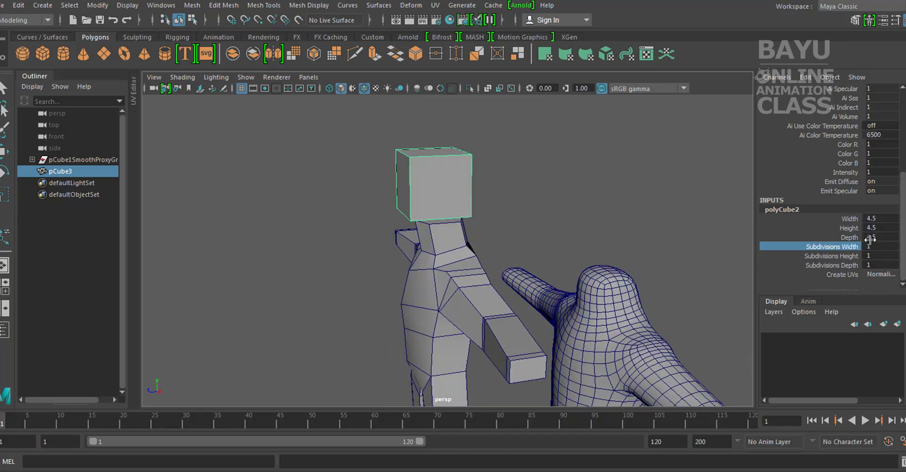
pyautogui.moveTo(855, 253); pyautogui.dragTo(856, 265)
pyautogui.moveTo(582, 203); pyautogui.dragTo(589, 203, button='middle')
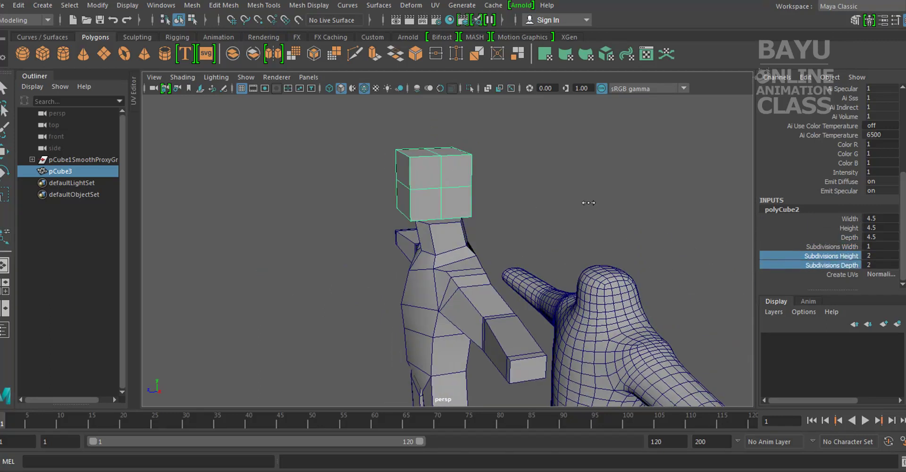
pyautogui.keyDown('alt'); pyautogui.moveTo(481, 264); pyautogui.dragTo(643, 258); pyautogui.keyUp('alt')
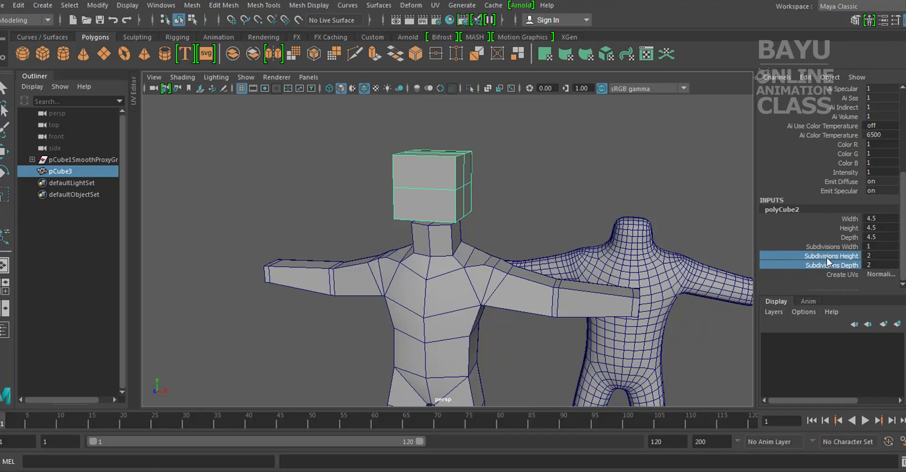
pyautogui.click(843, 248)
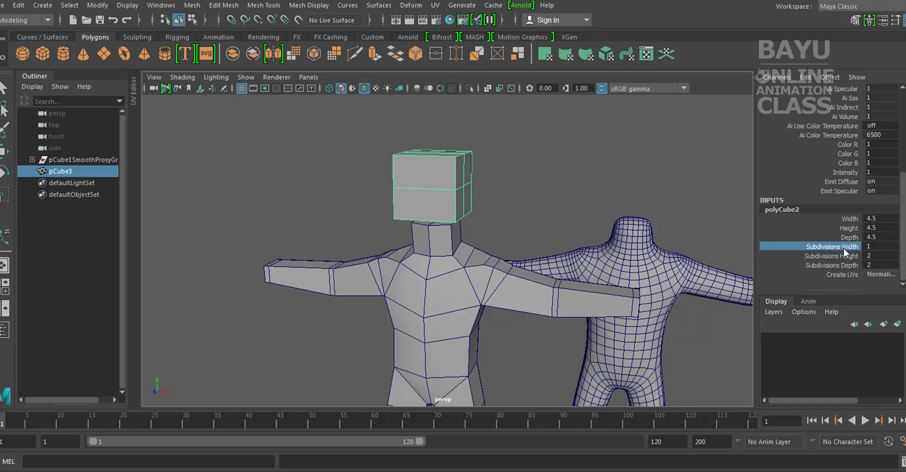
pyautogui.moveTo(563, 166); pyautogui.dragTo(566, 167, button='middle')
pyautogui.moveTo(566, 167)
pyautogui.keyDown('alt'); pyautogui.mouseDown()
pyautogui.moveTo(494, 222)
pyautogui.moveTo(629, 222)
pyautogui.moveTo(545, 260)
pyautogui.moveTo(443, 170)
pyautogui.mouseUp(); pyautogui.keyUp('alt')
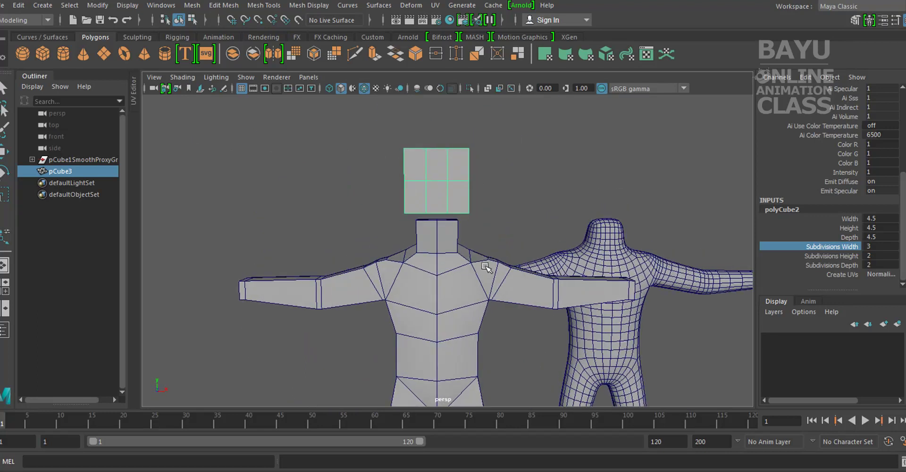
pyautogui.keyDown('alt'); pyautogui.moveTo(444, 170); pyautogui.dragTo(464, 162, button='middle'); pyautogui.keyUp('alt')
# Step: Switch the cube to vertex mode and select its right column of vertices
pyautogui.rightClick(463, 163)
pyautogui.moveTo(463, 163); pyautogui.dragTo(415, 163, button='right')
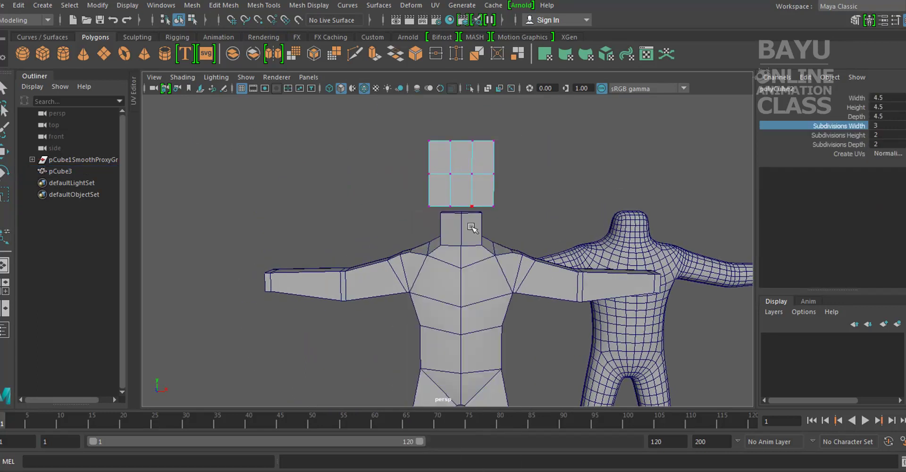
pyautogui.keyDown('alt'); pyautogui.moveTo(518, 270); pyautogui.dragTo(463, 213, button='middle'); pyautogui.keyUp('alt')
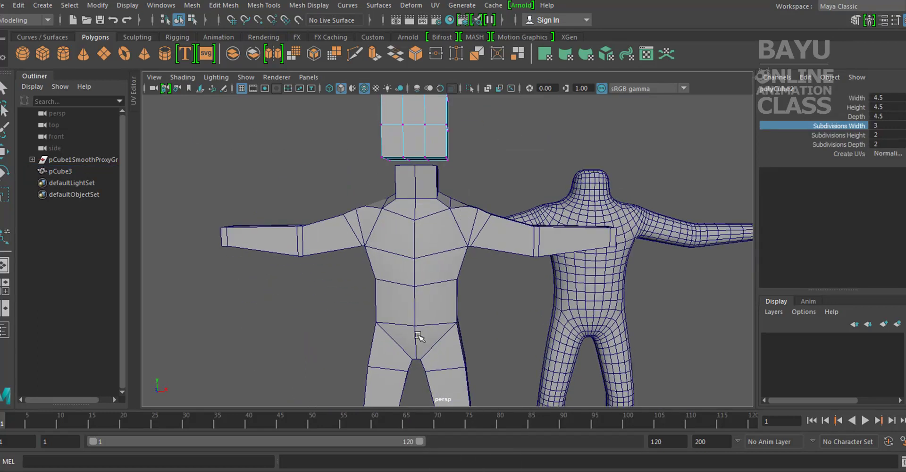
pyautogui.keyDown('alt'); pyautogui.moveTo(467, 150); pyautogui.dragTo(479, 248, button='middle'); pyautogui.keyUp('alt')
# Step: Select the left and right vertex columns and scale them inward toward the centre
pyautogui.moveTo(521, 101); pyautogui.dragTo(464, 264)
pyautogui.press('w')
pyautogui.moveTo(383, 106)
pyautogui.keyDown('shift'); pyautogui.mouseDown()
pyautogui.moveTo(428, 264)
pyautogui.moveTo(542, 252)
pyautogui.moveTo(564, 261)
pyautogui.mouseUp(); pyautogui.keyUp('shift')
pyautogui.press('r')
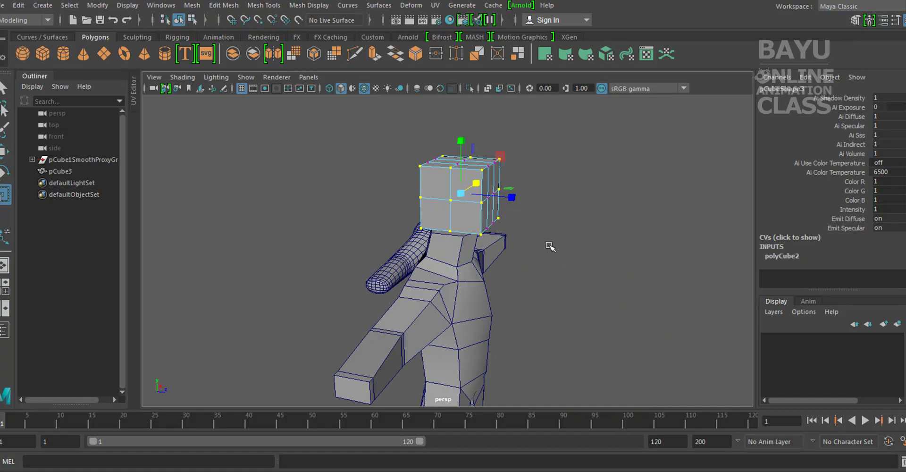
pyautogui.keyDown('alt'); pyautogui.moveTo(494, 175); pyautogui.dragTo(499, 216); pyautogui.keyUp('alt')
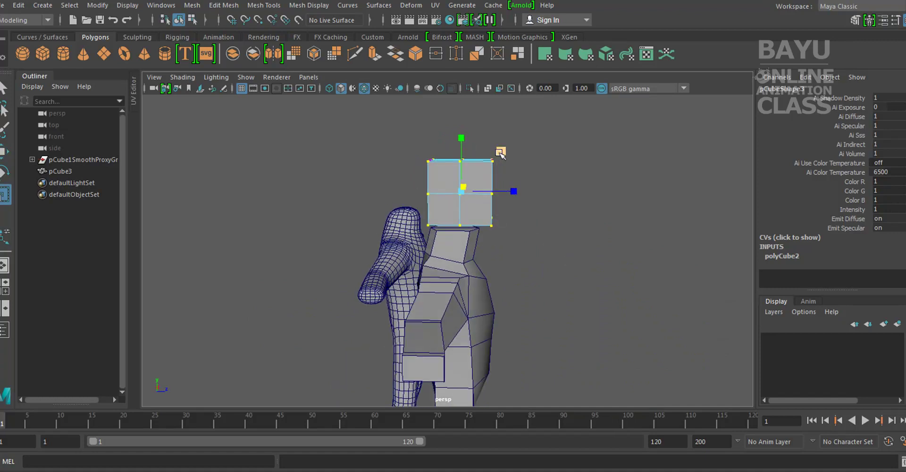
pyautogui.moveTo(500, 154); pyautogui.dragTo(494, 161, button='middle')
pyautogui.press('w')
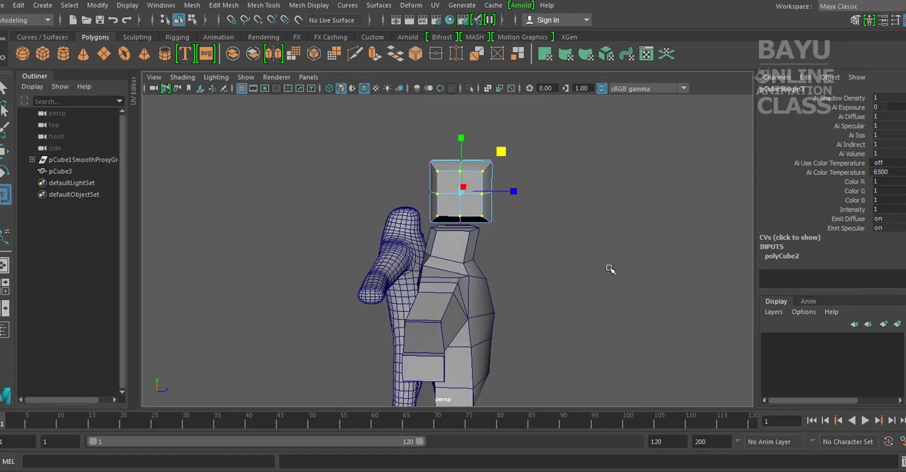
# Step: Raise the cube's top vertices to make the head taller
pyautogui.keyDown('alt'); pyautogui.moveTo(607, 265); pyautogui.dragTo(543, 264); pyautogui.keyUp('alt')
pyautogui.scroll(5, 480, 263)
pyautogui.moveTo(480, 262)
pyautogui.keyDown('alt'); pyautogui.mouseDown()
pyautogui.moveTo(515, 257)
pyautogui.moveTo(410, 254)
pyautogui.mouseUp(); pyautogui.keyUp('alt')
pyautogui.keyDown('alt'); pyautogui.moveTo(545, 230); pyautogui.dragTo(486, 231); pyautogui.keyUp('alt')
pyautogui.moveTo(284, 114); pyautogui.dragTo(571, 242)
pyautogui.press('w')
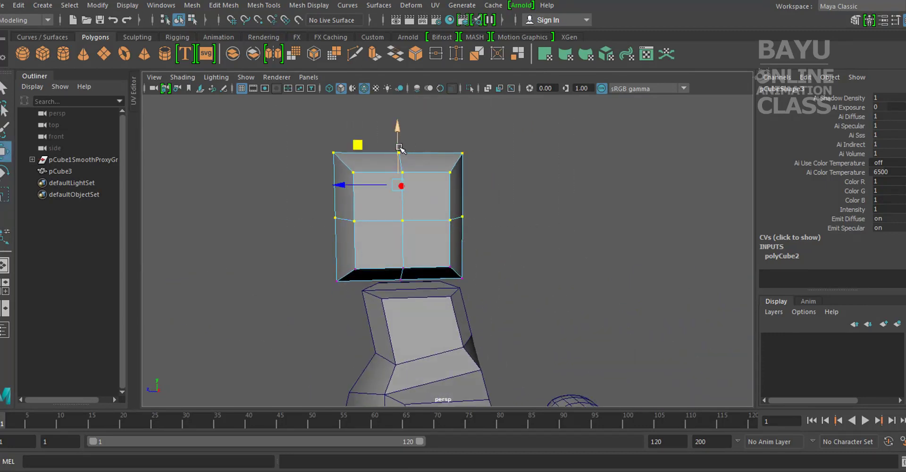
pyautogui.moveTo(398, 133)
pyautogui.mouseDown()
pyautogui.moveTo(400, 120)
pyautogui.moveTo(538, 208)
pyautogui.mouseUp()
# Step: Reshape the head's left side: push its upper, bottom and middle vertices outward
pyautogui.keyDown('alt'); pyautogui.moveTo(496, 227); pyautogui.dragTo(394, 231); pyautogui.keyUp('alt')
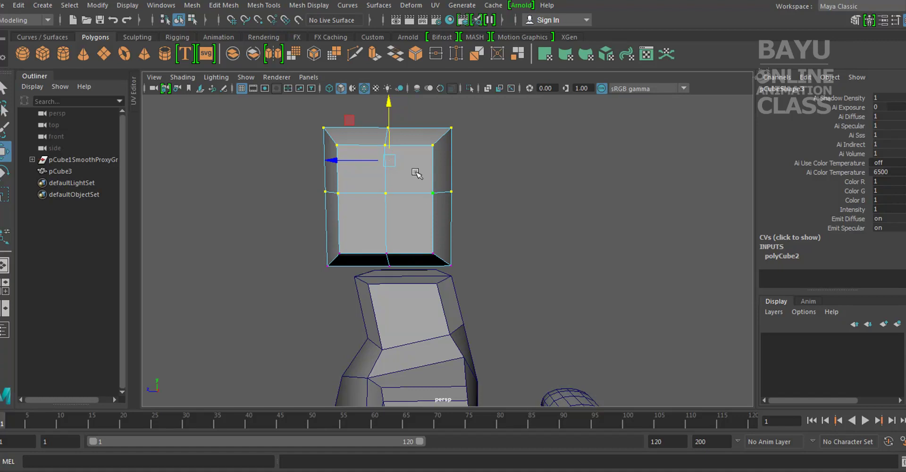
pyautogui.keyDown('alt'); pyautogui.moveTo(416, 173); pyautogui.dragTo(350, 183); pyautogui.keyUp('alt')
pyautogui.moveTo(441, 150)
pyautogui.keyDown('alt'); pyautogui.mouseDown()
pyautogui.moveTo(411, 124)
pyautogui.moveTo(536, 237)
pyautogui.mouseUp(); pyautogui.keyUp('alt')
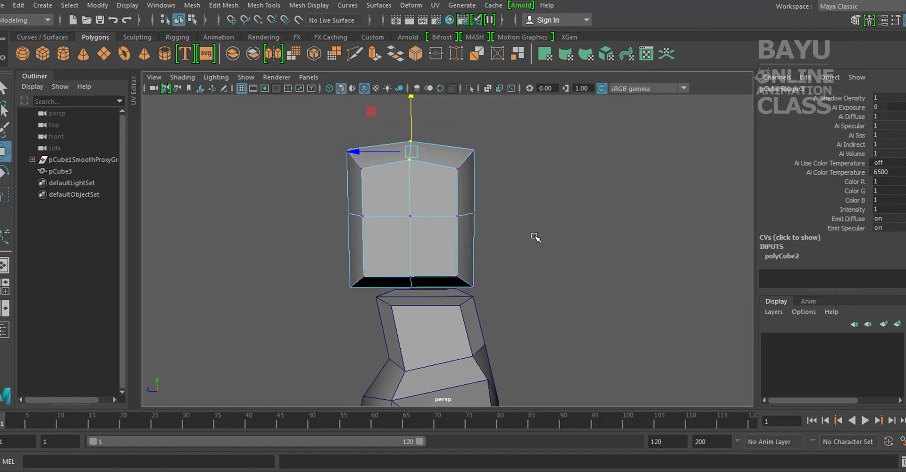
pyautogui.moveTo(499, 190)
pyautogui.mouseDown()
pyautogui.moveTo(439, 228)
pyautogui.moveTo(421, 213)
pyautogui.mouseUp()
pyautogui.keyDown('alt'); pyautogui.moveTo(349, 235); pyautogui.dragTo(708, 260, button='middle'); pyautogui.keyUp('alt')
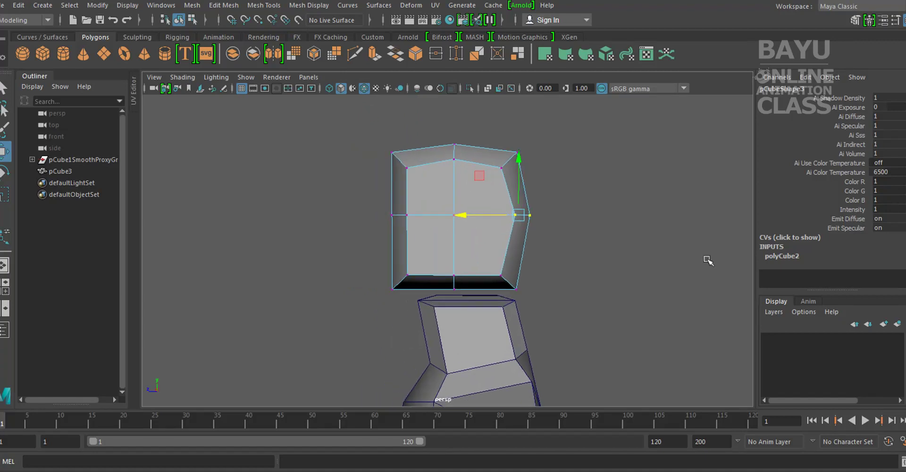
pyautogui.moveTo(377, 148); pyautogui.dragTo(427, 236)
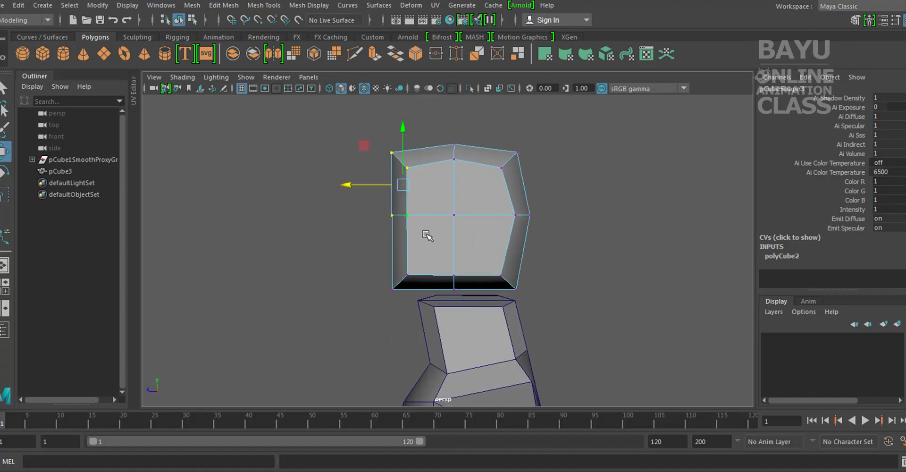
pyautogui.moveTo(371, 182); pyautogui.dragTo(359, 184)
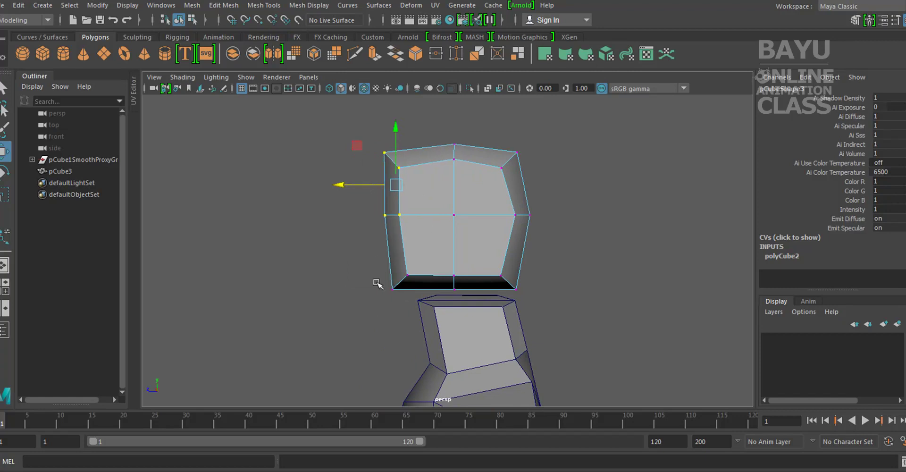
pyautogui.moveTo(433, 295); pyautogui.dragTo(432, 294)
pyautogui.moveTo(360, 248); pyautogui.dragTo(357, 261)
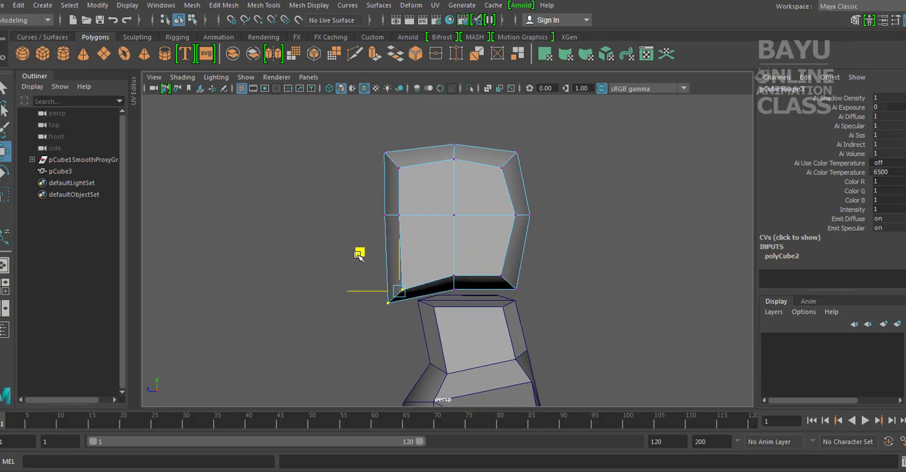
pyautogui.moveTo(358, 188); pyautogui.dragTo(436, 235)
pyautogui.moveTo(344, 215); pyautogui.dragTo(258, 254)
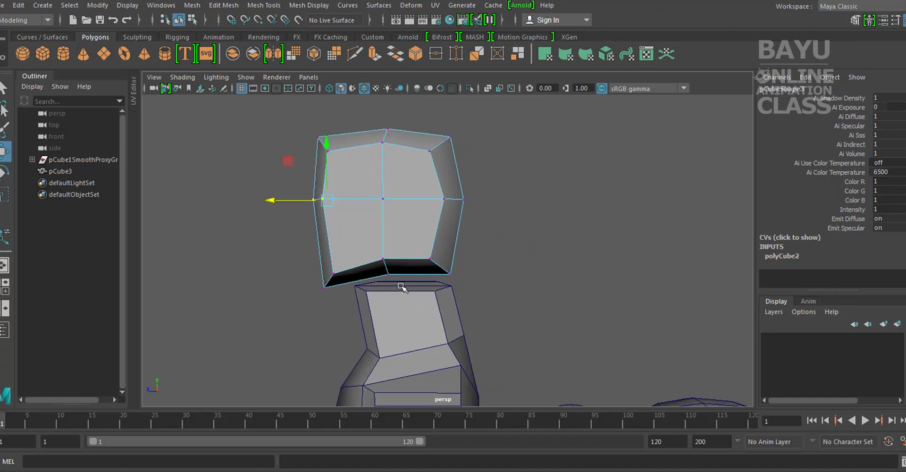
# Step: Raise the head's lower-right vertex to reshape that side
pyautogui.moveTo(548, 257)
pyautogui.keyDown('alt'); pyautogui.mouseDown()
pyautogui.moveTo(441, 283)
pyautogui.moveTo(348, 263)
pyautogui.moveTo(426, 262)
pyautogui.mouseUp(); pyautogui.keyUp('alt')
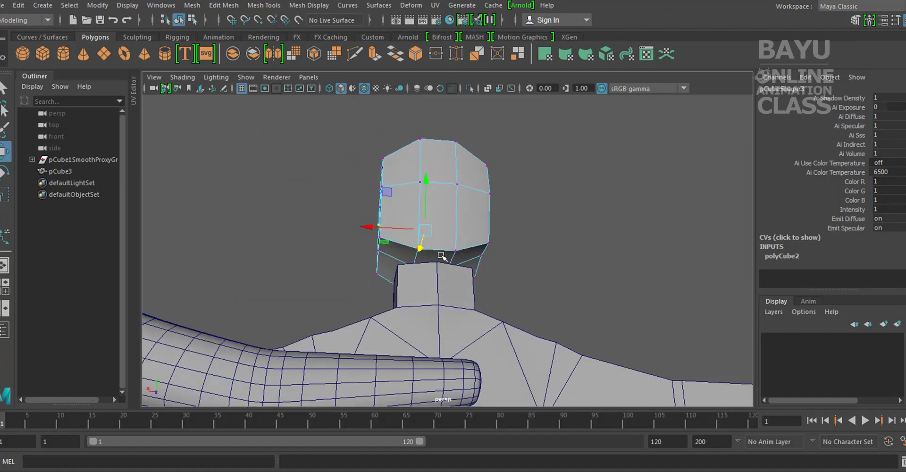
pyautogui.moveTo(354, 255)
pyautogui.keyDown('alt'); pyautogui.mouseDown()
pyautogui.moveTo(479, 275)
pyautogui.moveTo(452, 211)
pyautogui.mouseUp(); pyautogui.keyUp('alt')
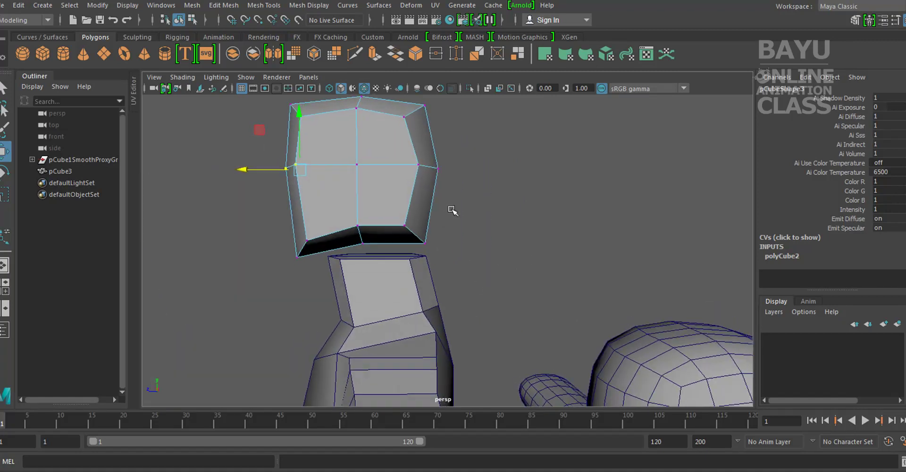
pyautogui.moveTo(397, 279); pyautogui.dragTo(423, 251)
pyautogui.moveTo(416, 198); pyautogui.dragTo(414, 191)
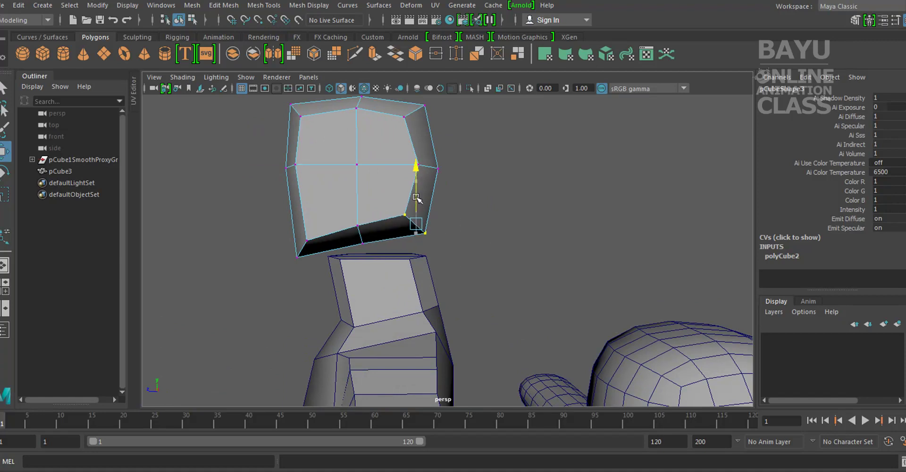
pyautogui.keyDown('alt'); pyautogui.moveTo(414, 192); pyautogui.dragTo(518, 205, button='middle'); pyautogui.keyUp('alt')
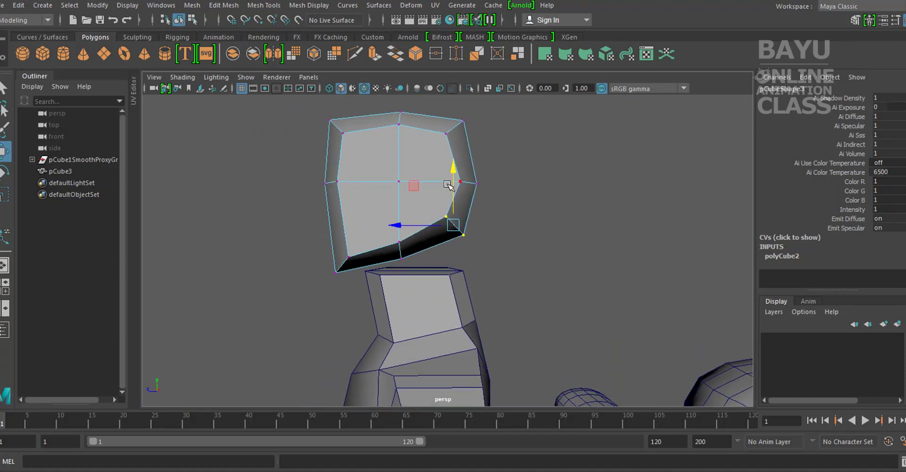
pyautogui.keyDown('alt'); pyautogui.moveTo(490, 232); pyautogui.dragTo(495, 240); pyautogui.keyUp('alt')
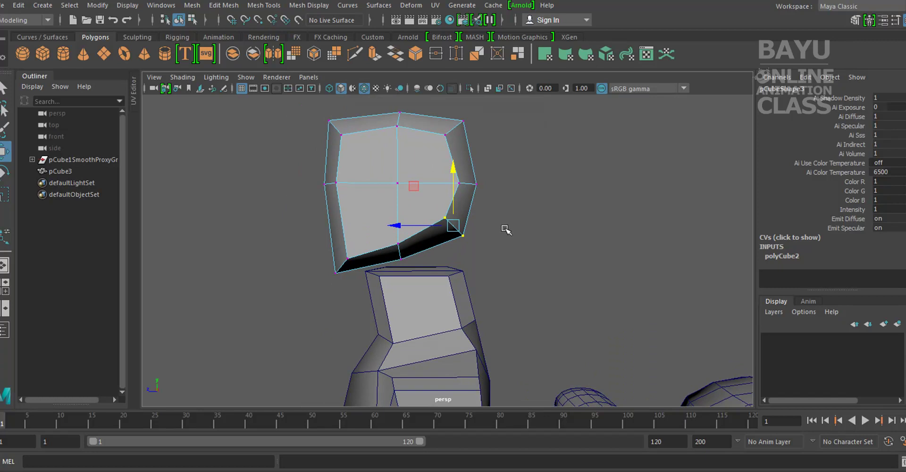
# Step: In wireframe view, lift the middle row of head vertices and select the right-side corners
pyautogui.press('4')
pyautogui.keyDown('alt'); pyautogui.moveTo(436, 199); pyautogui.dragTo(520, 221); pyautogui.keyUp('alt')
pyautogui.moveTo(436, 163)
pyautogui.mouseDown()
pyautogui.moveTo(434, 154)
pyautogui.moveTo(292, 220)
pyautogui.mouseUp()
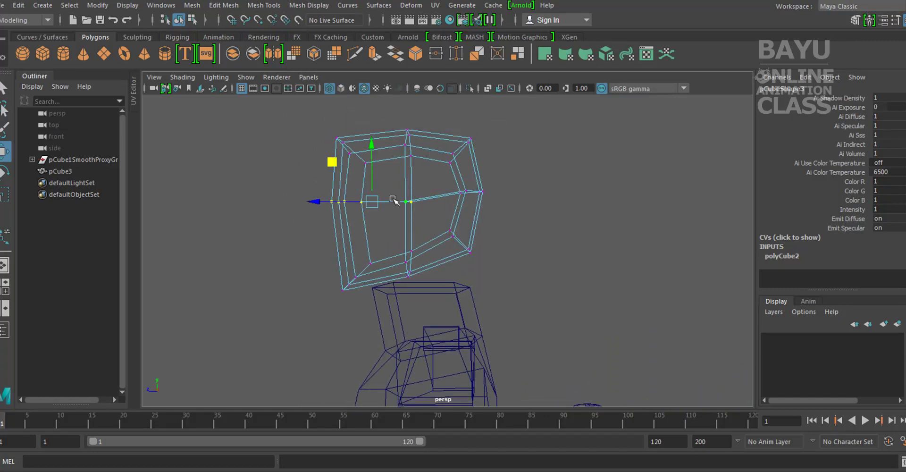
pyautogui.moveTo(375, 177); pyautogui.dragTo(370, 171)
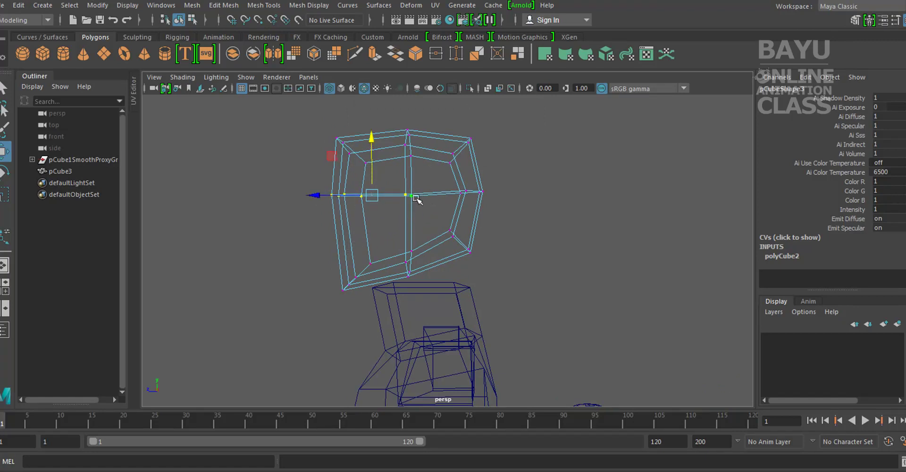
pyautogui.moveTo(441, 212); pyautogui.dragTo(442, 212)
pyautogui.moveTo(429, 173); pyautogui.dragTo(428, 171)
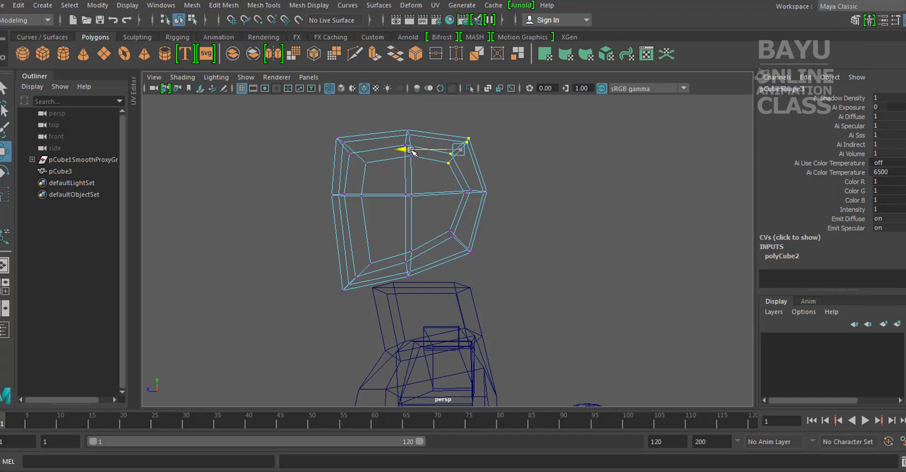
pyautogui.moveTo(524, 276)
pyautogui.keyDown('alt'); pyautogui.mouseDown(button='middle')
pyautogui.moveTo(396, 308)
pyautogui.moveTo(469, 217)
pyautogui.mouseUp(button='middle'); pyautogui.keyUp('alt')
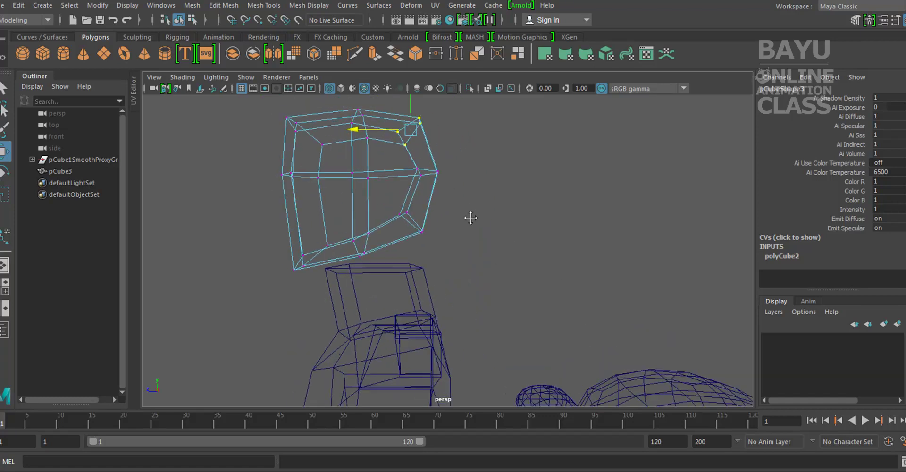
# Step: Move the whole head block forward and down so it sits over the neck
pyautogui.moveTo(415, 170); pyautogui.dragTo(448, 155, button='right')
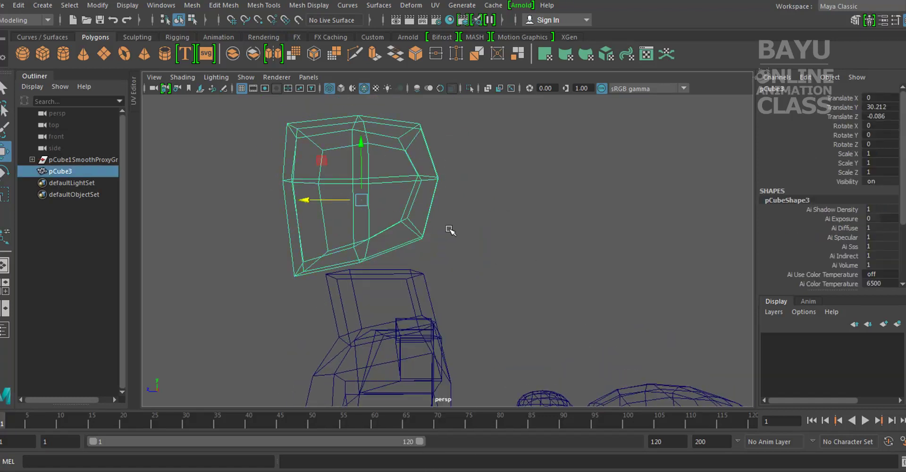
pyautogui.keyDown('alt'); pyautogui.moveTo(450, 229); pyautogui.dragTo(485, 232, button='middle'); pyautogui.keyUp('alt')
pyautogui.moveTo(369, 164); pyautogui.dragTo(343, 174)
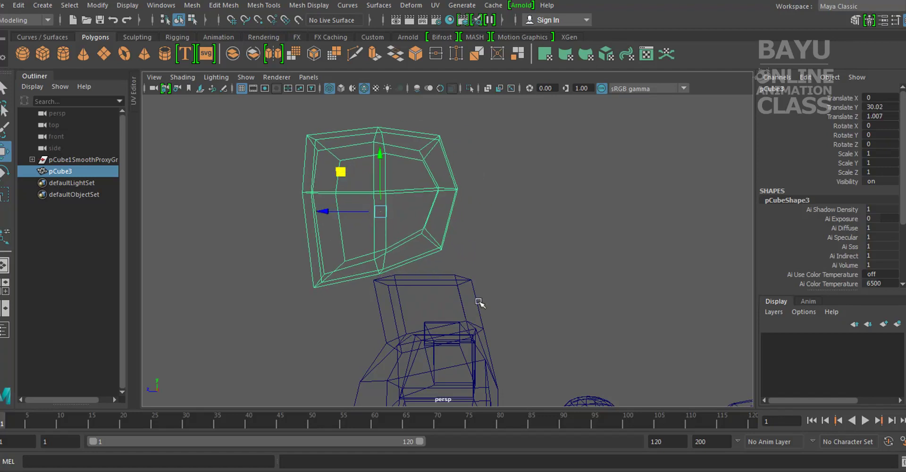
pyautogui.keyDown('alt'); pyautogui.moveTo(469, 296); pyautogui.dragTo(313, 354, button='right'); pyautogui.keyUp('alt')
pyautogui.keyDown('alt'); pyautogui.moveTo(313, 354); pyautogui.dragTo(454, 343); pyautogui.keyUp('alt')
pyautogui.keyDown('alt'); pyautogui.moveTo(454, 343); pyautogui.dragTo(374, 303, button='right'); pyautogui.keyUp('alt')
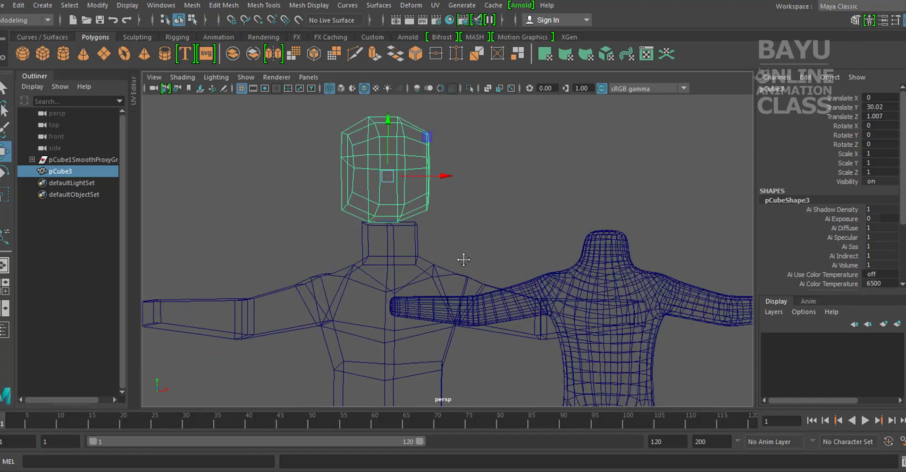
pyautogui.moveTo(463, 257)
pyautogui.keyDown('alt'); pyautogui.mouseDown()
pyautogui.moveTo(487, 326)
pyautogui.moveTo(233, 313)
pyautogui.moveTo(198, 303)
pyautogui.moveTo(208, 293)
pyautogui.moveTo(501, 273)
pyautogui.moveTo(462, 292)
pyautogui.moveTo(410, 243)
pyautogui.moveTo(430, 245)
pyautogui.moveTo(431, 264)
pyautogui.moveTo(459, 257)
pyautogui.moveTo(423, 220)
pyautogui.mouseUp(); pyautogui.keyUp('alt')
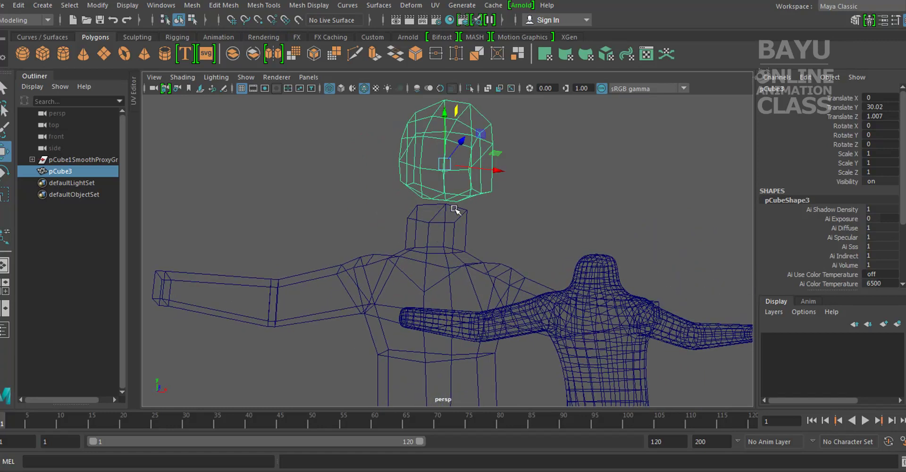
pyautogui.moveTo(460, 279)
pyautogui.keyDown('alt'); pyautogui.mouseDown(button='right')
pyautogui.moveTo(414, 299)
pyautogui.moveTo(390, 229)
pyautogui.moveTo(404, 299)
pyautogui.moveTo(370, 283)
pyautogui.mouseUp(button='right'); pyautogui.keyUp('alt')
pyautogui.keyDown('alt'); pyautogui.moveTo(370, 283); pyautogui.dragTo(394, 269); pyautogui.keyUp('alt')
# Step: Select and frame the low-poly body, and turn on shaded display
pyautogui.click(344, 281)
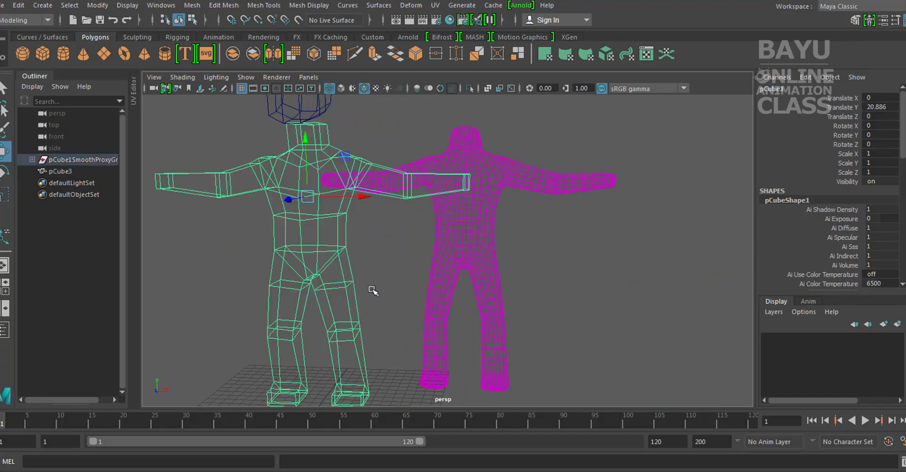
pyautogui.press('f')
pyautogui.scroll(3, 448, 288)
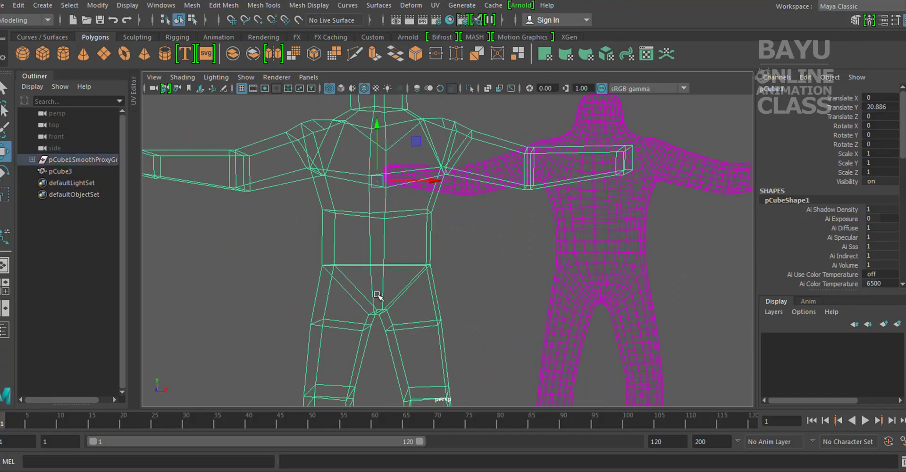
pyautogui.press('5')
pyautogui.moveTo(443, 305)
pyautogui.keyDown('alt'); pyautogui.mouseDown()
pyautogui.moveTo(439, 249)
pyautogui.moveTo(428, 296)
pyautogui.moveTo(447, 287)
pyautogui.moveTo(435, 283)
pyautogui.moveTo(441, 262)
pyautogui.moveTo(461, 279)
pyautogui.mouseUp(); pyautogui.keyUp('alt')
pyautogui.scroll(5, 445, 311)
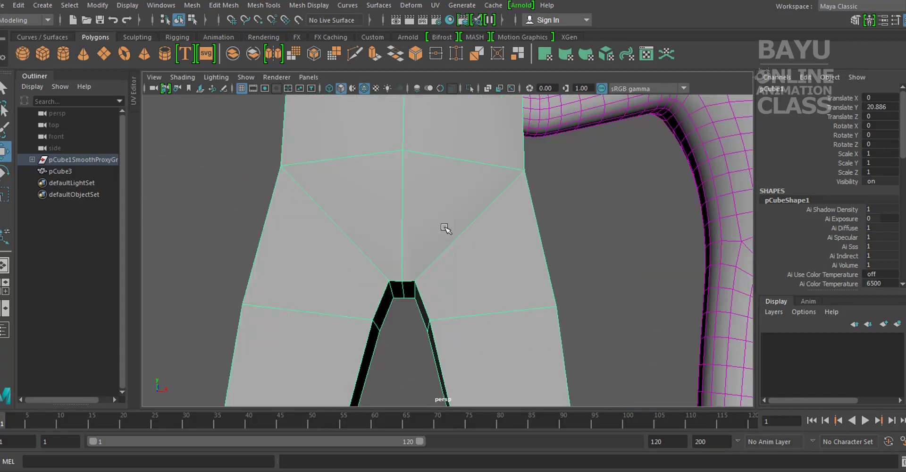
# Step: Scale the three crotch vertices apart horizontally to widen the crotch
pyautogui.moveTo(445, 228); pyautogui.dragTo(390, 161, button='right')
pyautogui.keyDown('alt'); pyautogui.moveTo(390, 162); pyautogui.dragTo(440, 336); pyautogui.keyUp('alt')
pyautogui.moveTo(402, 301); pyautogui.dragTo(475, 348)
pyautogui.press('r')
pyautogui.moveTo(447, 311); pyautogui.dragTo(477, 318)
# Step: Select a vertical edge on the body and bevel it with Edit Mesh > Bevel
pyautogui.keyDown('alt'); pyautogui.moveTo(409, 242); pyautogui.dragTo(443, 163); pyautogui.keyUp('alt')
pyautogui.moveTo(443, 163); pyautogui.dragTo(443, 199, button='right')
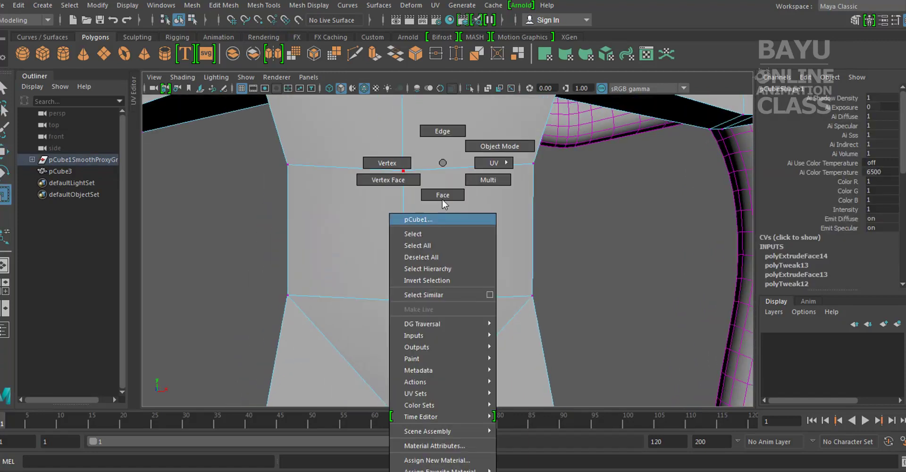
pyautogui.click(404, 152)
pyautogui.press('w')
pyautogui.scroll(-5, 453, 256)
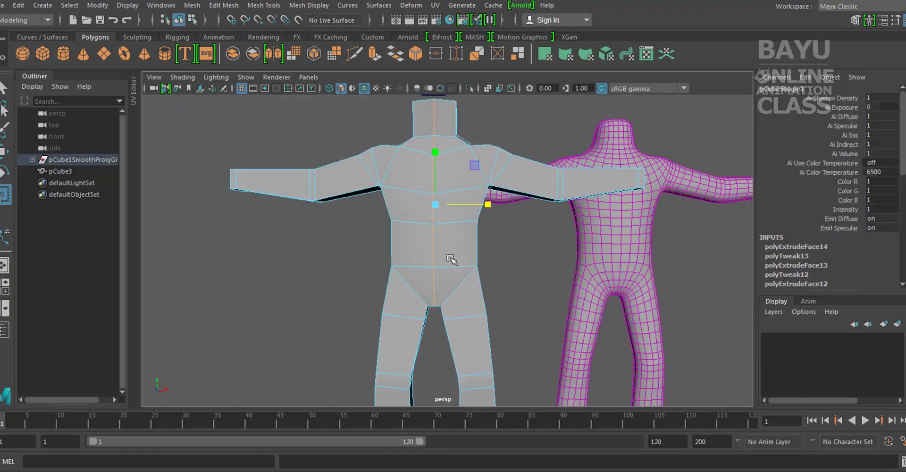
pyautogui.keyDown('alt'); pyautogui.moveTo(452, 277); pyautogui.dragTo(359, 251); pyautogui.keyUp('alt')
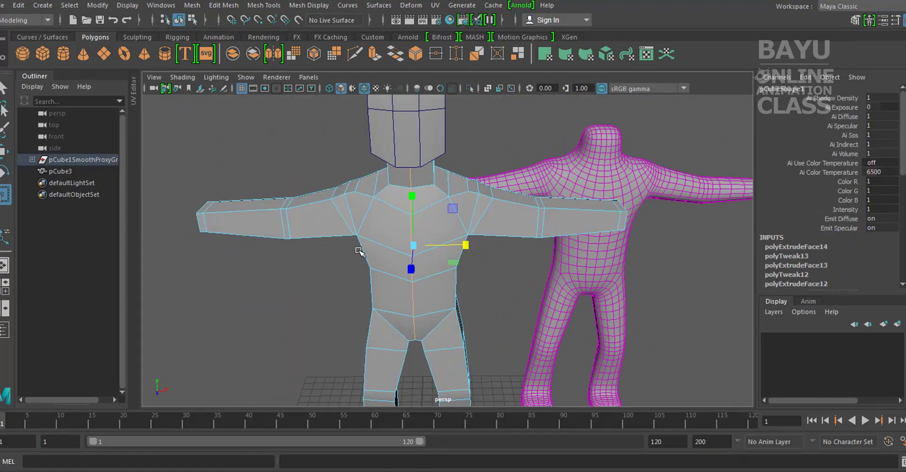
pyautogui.click(216, 8)
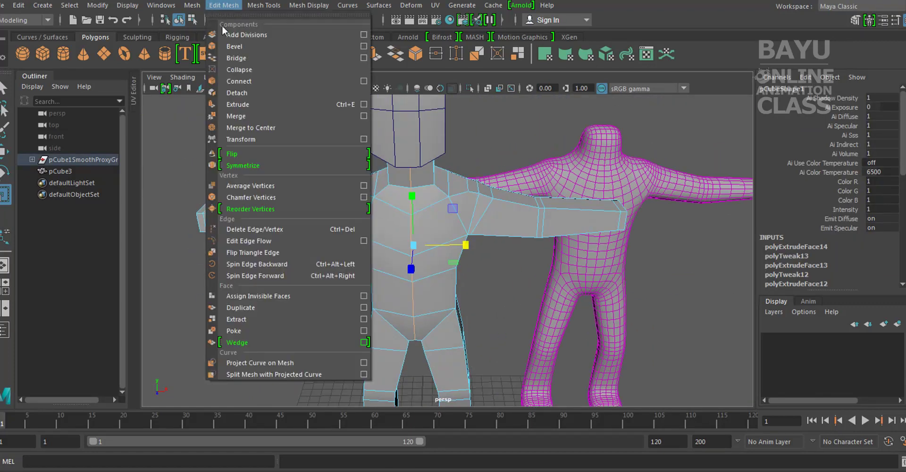
pyautogui.click(223, 50)
pyautogui.moveTo(576, 297)
pyautogui.keyDown('alt'); pyautogui.mouseDown()
pyautogui.moveTo(696, 284)
pyautogui.moveTo(647, 269)
pyautogui.moveTo(382, 254)
pyautogui.moveTo(343, 255)
pyautogui.moveTo(345, 281)
pyautogui.moveTo(310, 247)
pyautogui.moveTo(423, 215)
pyautogui.moveTo(430, 233)
pyautogui.moveTo(392, 236)
pyautogui.moveTo(397, 213)
pyautogui.moveTo(327, 261)
pyautogui.moveTo(384, 228)
pyautogui.moveTo(351, 257)
pyautogui.moveTo(467, 284)
pyautogui.moveTo(521, 270)
pyautogui.moveTo(623, 305)
pyautogui.moveTo(493, 283)
pyautogui.moveTo(378, 283)
pyautogui.moveTo(369, 248)
pyautogui.mouseUp(); pyautogui.keyUp('alt')
# Step: Select the smooth proxy, deselect it, and select the head block
pyautogui.press('F8')
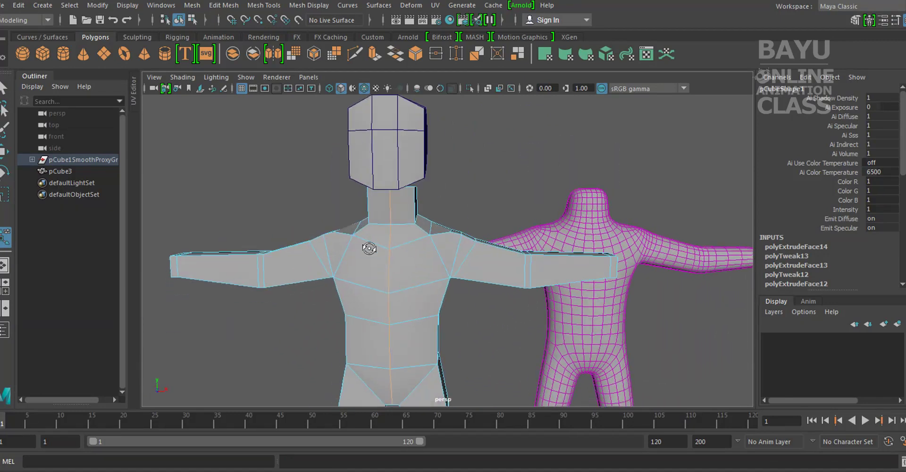
pyautogui.click(485, 172)
pyautogui.moveTo(485, 172)
pyautogui.keyDown('alt'); pyautogui.mouseDown()
pyautogui.moveTo(477, 222)
pyautogui.moveTo(439, 207)
pyautogui.moveTo(405, 228)
pyautogui.moveTo(328, 228)
pyautogui.moveTo(471, 216)
pyautogui.moveTo(350, 239)
pyautogui.moveTo(324, 296)
pyautogui.moveTo(509, 233)
pyautogui.moveTo(437, 327)
pyautogui.moveTo(469, 257)
pyautogui.moveTo(434, 218)
pyautogui.mouseUp(); pyautogui.keyUp('alt')
pyautogui.click(405, 228)
# Step: Select the head's side vertices in vertex mode and scale them inward along X
pyautogui.rightClick(435, 218)
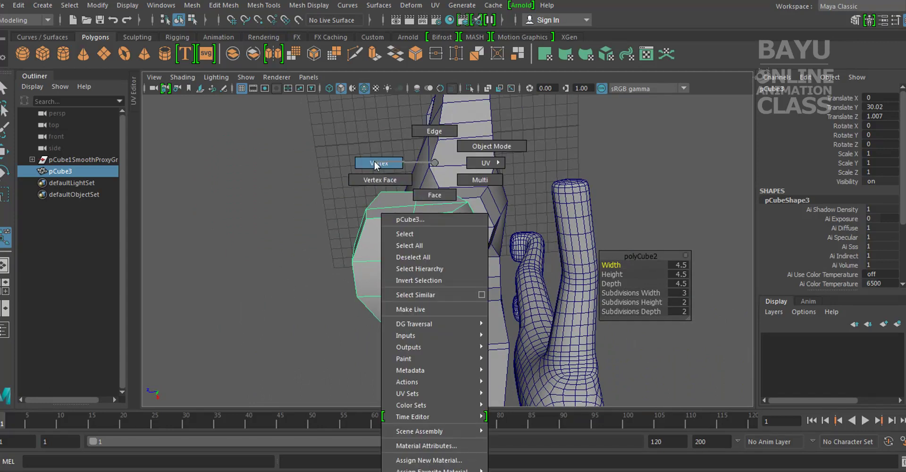
pyautogui.moveTo(414, 211); pyautogui.dragTo(378, 163, button='right')
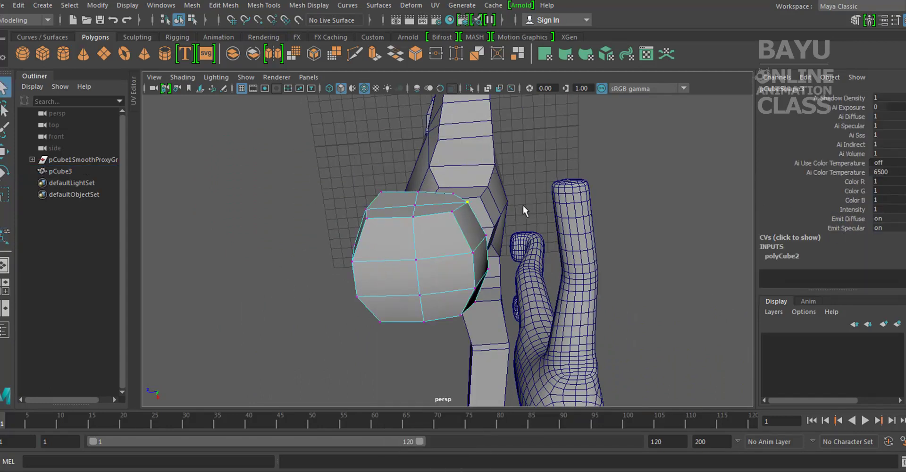
pyautogui.moveTo(479, 229)
pyautogui.keyDown('alt'); pyautogui.mouseDown()
pyautogui.moveTo(470, 222)
pyautogui.moveTo(481, 298)
pyautogui.moveTo(442, 256)
pyautogui.mouseUp(); pyautogui.keyUp('alt')
pyautogui.moveTo(331, 307)
pyautogui.keyDown('alt'); pyautogui.mouseDown()
pyautogui.moveTo(414, 277)
pyautogui.moveTo(457, 301)
pyautogui.mouseUp(); pyautogui.keyUp('alt')
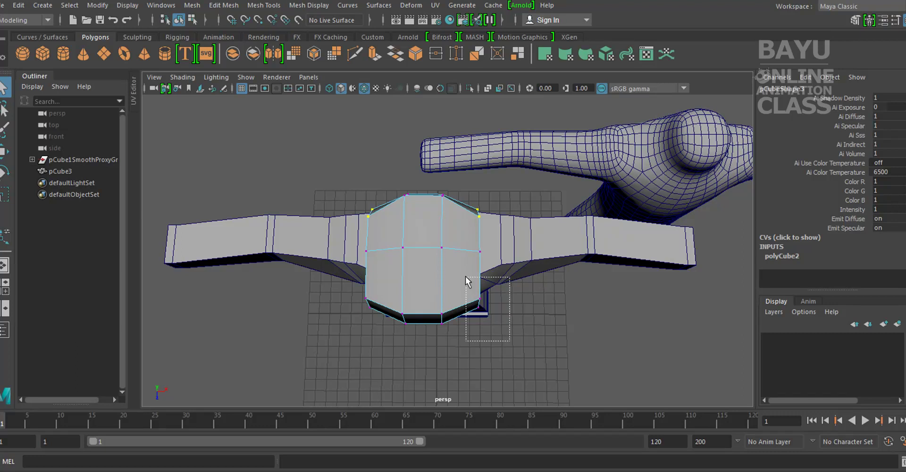
pyautogui.keyDown('shift'); pyautogui.moveTo(379, 281); pyautogui.dragTo(387, 278); pyautogui.keyUp('shift')
pyautogui.keyDown('alt'); pyautogui.moveTo(430, 318); pyautogui.dragTo(442, 283); pyautogui.keyUp('alt')
pyautogui.press('r')
pyautogui.moveTo(478, 219); pyautogui.dragTo(469, 219)
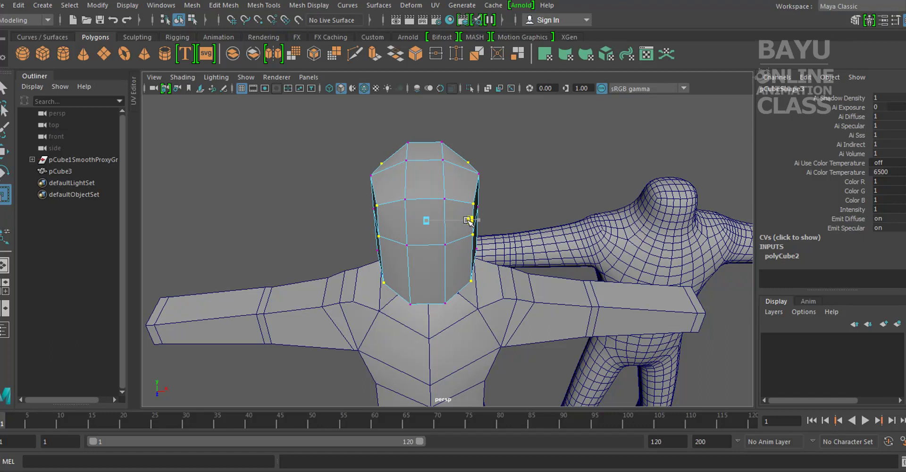
# Step: Inspect the narrowed head from several angles and switch to edge mode
pyautogui.keyDown('alt'); pyautogui.moveTo(415, 280); pyautogui.dragTo(700, 256); pyautogui.keyUp('alt')
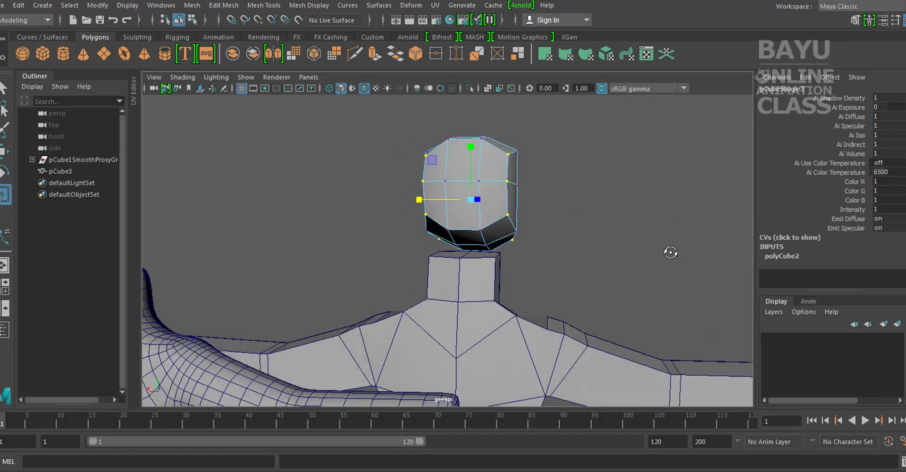
pyautogui.moveTo(619, 275)
pyautogui.keyDown('alt'); pyautogui.mouseDown()
pyautogui.moveTo(323, 229)
pyautogui.moveTo(459, 245)
pyautogui.mouseUp(); pyautogui.keyUp('alt')
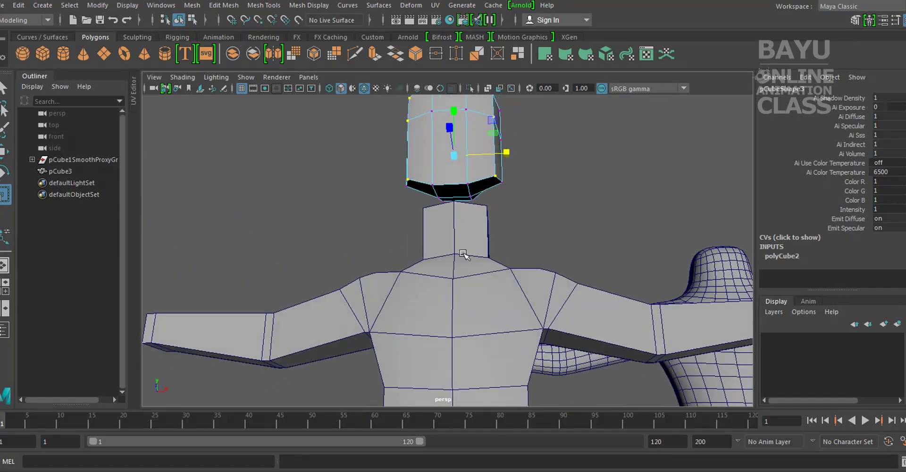
pyautogui.scroll(2, 465, 257)
pyautogui.keyDown('alt'); pyautogui.moveTo(193, 343); pyautogui.dragTo(386, 234); pyautogui.keyUp('alt')
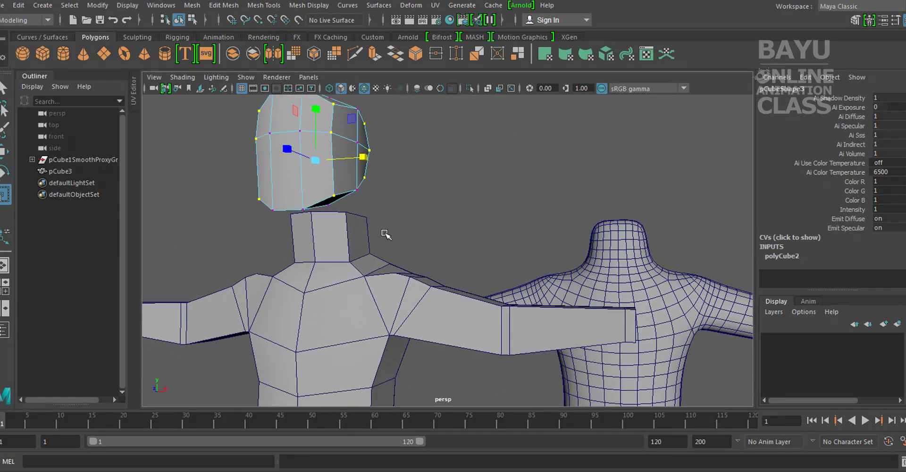
pyautogui.keyDown('alt'); pyautogui.moveTo(386, 233); pyautogui.dragTo(466, 230, button='middle'); pyautogui.keyUp('alt')
pyautogui.moveTo(466, 229)
pyautogui.keyDown('alt'); pyautogui.mouseDown()
pyautogui.moveTo(410, 221)
pyautogui.moveTo(381, 235)
pyautogui.mouseUp(); pyautogui.keyUp('alt')
pyautogui.keyDown('alt'); pyautogui.moveTo(410, 181); pyautogui.dragTo(411, 189); pyautogui.keyUp('alt')
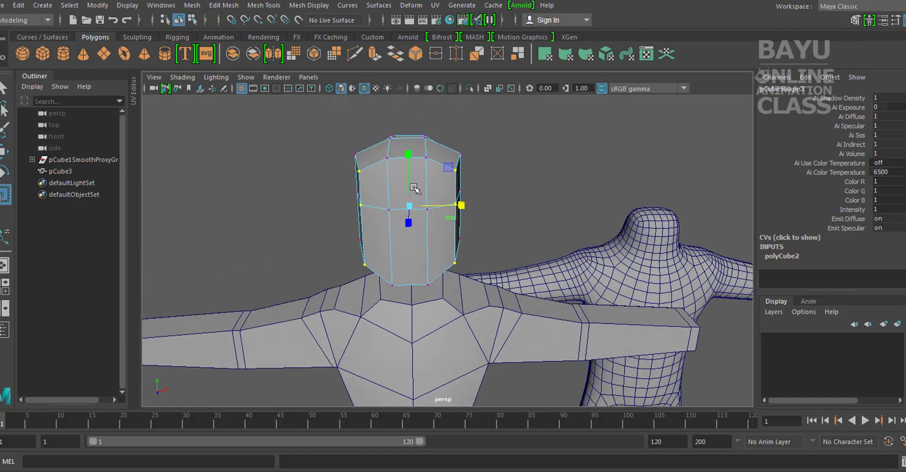
pyautogui.moveTo(413, 161); pyautogui.dragTo(415, 140, button='right')
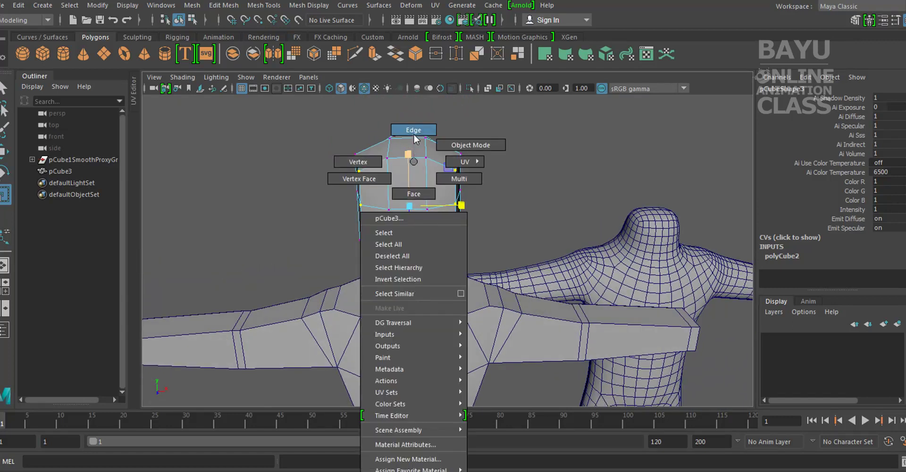
# Step: Convert a top head edge to its edge ring and scale the ring outward
pyautogui.click(407, 158)
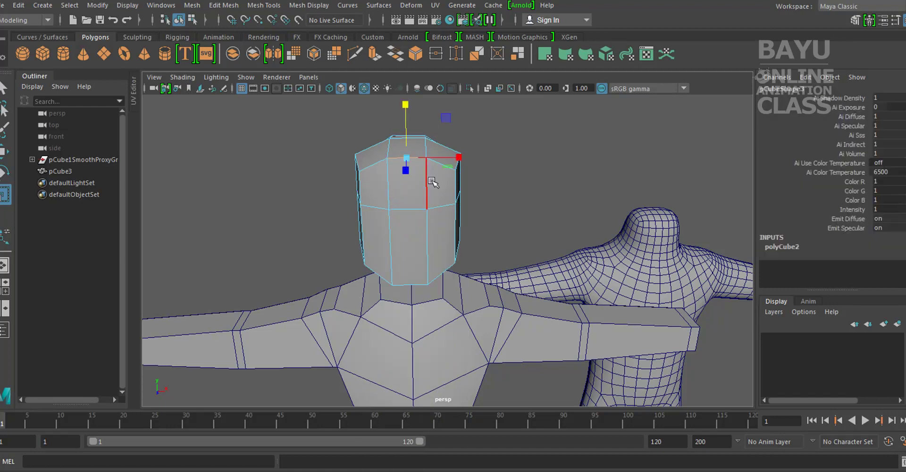
pyautogui.keyDown('shift'); pyautogui.rightClick(518, 189); pyautogui.keyUp('shift')
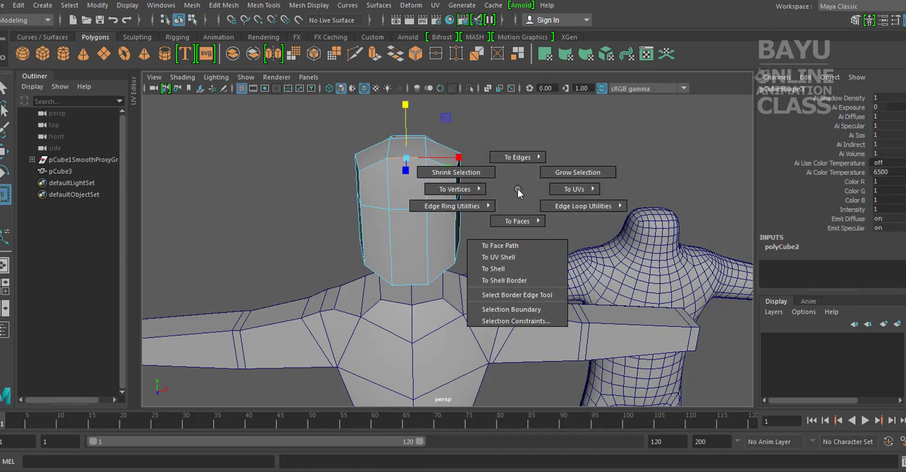
pyautogui.keyDown('shift'); pyautogui.moveTo(517, 189); pyautogui.dragTo(447, 217, button='right'); pyautogui.keyUp('shift')
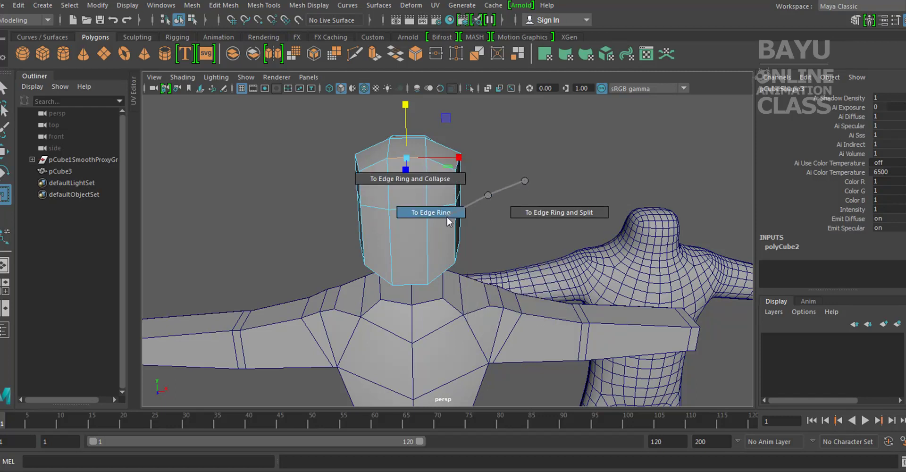
pyautogui.moveTo(461, 203)
pyautogui.mouseDown()
pyautogui.moveTo(576, 257)
pyautogui.moveTo(613, 245)
pyautogui.moveTo(529, 248)
pyautogui.moveTo(434, 203)
pyautogui.mouseUp()
# Step: Select all the head's vertices, move them vertically, and return to Object Mode
pyautogui.moveTo(419, 162)
pyautogui.mouseDown(button='right')
pyautogui.moveTo(417, 181)
pyautogui.moveTo(368, 163)
pyautogui.mouseUp(button='right')
pyautogui.moveTo(320, 111)
pyautogui.mouseDown()
pyautogui.moveTo(651, 322)
pyautogui.moveTo(462, 188)
pyautogui.moveTo(469, 178)
pyautogui.moveTo(516, 265)
pyautogui.moveTo(688, 290)
pyautogui.moveTo(572, 287)
pyautogui.moveTo(575, 298)
pyautogui.moveTo(491, 247)
pyautogui.mouseUp()
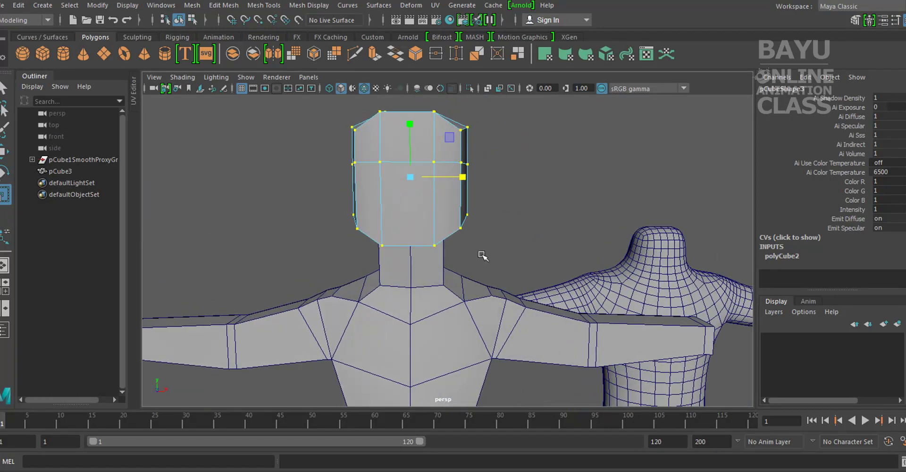
pyautogui.keyDown('alt'); pyautogui.moveTo(482, 255); pyautogui.dragTo(232, 388, button='right'); pyautogui.keyUp('alt')
pyautogui.keyDown('alt'); pyautogui.moveTo(233, 388); pyautogui.dragTo(283, 330); pyautogui.keyUp('alt')
pyautogui.keyDown('alt'); pyautogui.moveTo(283, 331); pyautogui.dragTo(313, 281, button='right'); pyautogui.keyUp('alt')
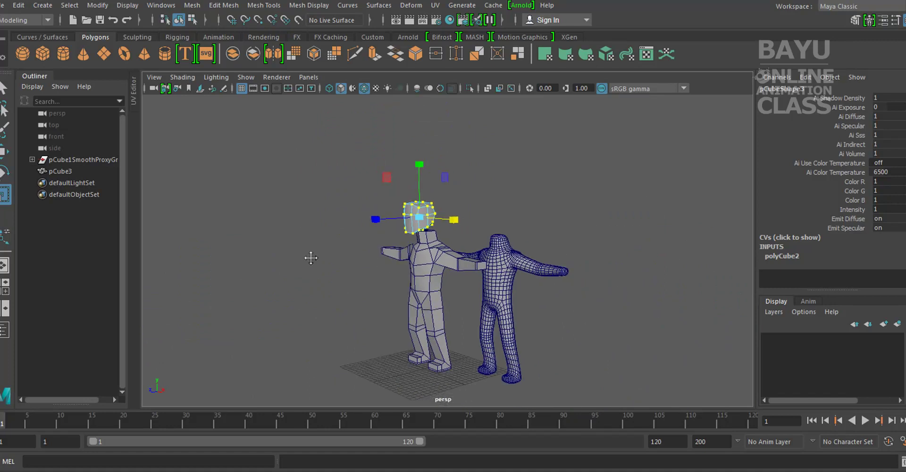
pyautogui.keyDown('alt'); pyautogui.moveTo(310, 258); pyautogui.dragTo(326, 251, button='middle'); pyautogui.keyUp('alt')
pyautogui.keyDown('alt'); pyautogui.moveTo(326, 251); pyautogui.dragTo(380, 291, button='right'); pyautogui.keyUp('alt')
pyautogui.keyDown('alt'); pyautogui.moveTo(380, 291); pyautogui.dragTo(412, 319, button='middle'); pyautogui.keyUp('alt')
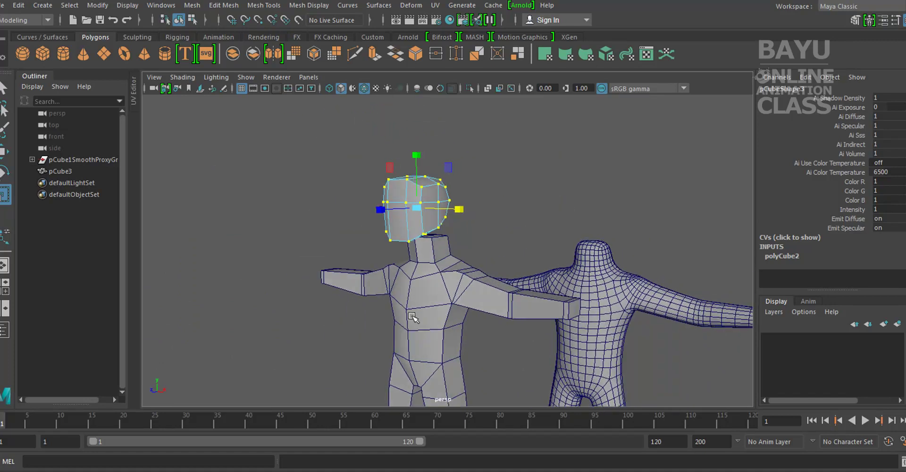
pyautogui.moveTo(416, 211)
pyautogui.keyDown('alt'); pyautogui.mouseDown()
pyautogui.moveTo(370, 251)
pyautogui.moveTo(386, 252)
pyautogui.mouseUp(); pyautogui.keyUp('alt')
pyautogui.moveTo(417, 159)
pyautogui.mouseDown()
pyautogui.moveTo(697, 306)
pyautogui.moveTo(269, 283)
pyautogui.moveTo(259, 294)
pyautogui.moveTo(307, 296)
pyautogui.mouseUp()
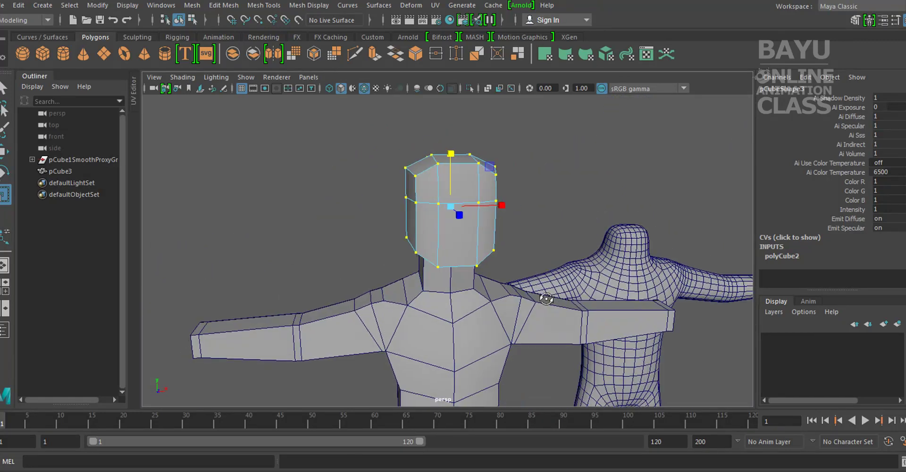
pyautogui.moveTo(464, 228); pyautogui.dragTo(507, 145, button='right')
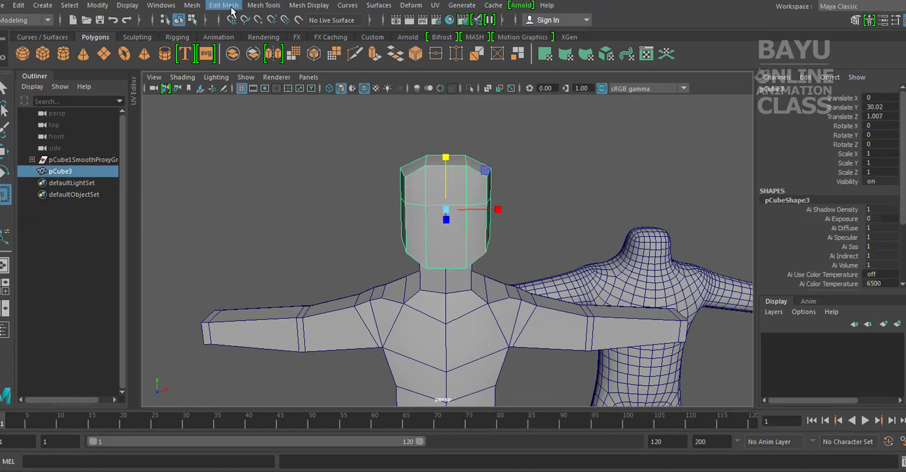
# Step: Set up Insert Edge Loop with Equal distance from edge, undoing trial loops on the head
pyautogui.click(263, 5)
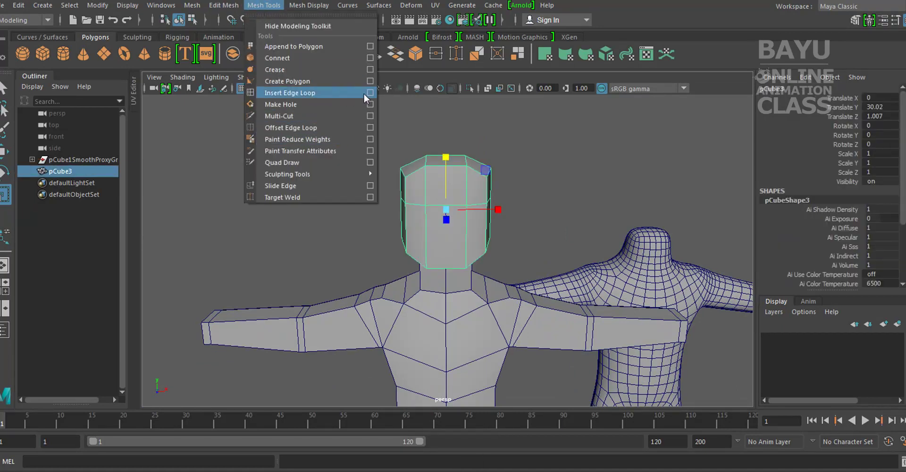
pyautogui.click(366, 93)
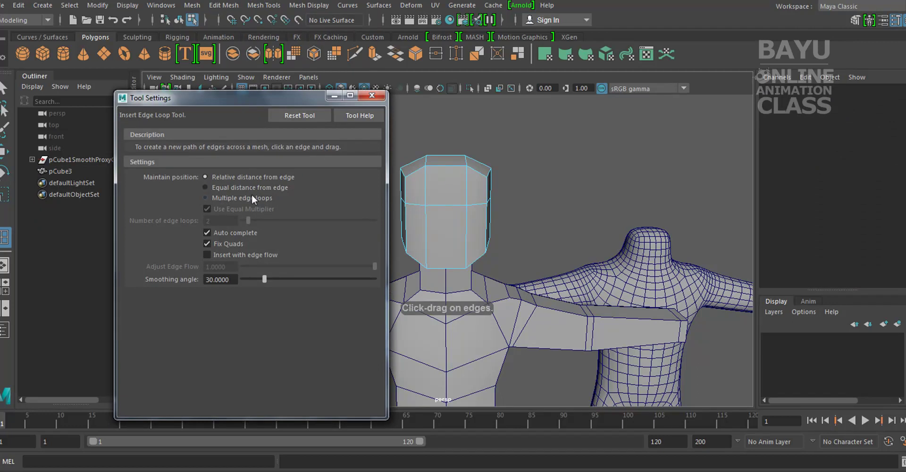
pyautogui.click(220, 188)
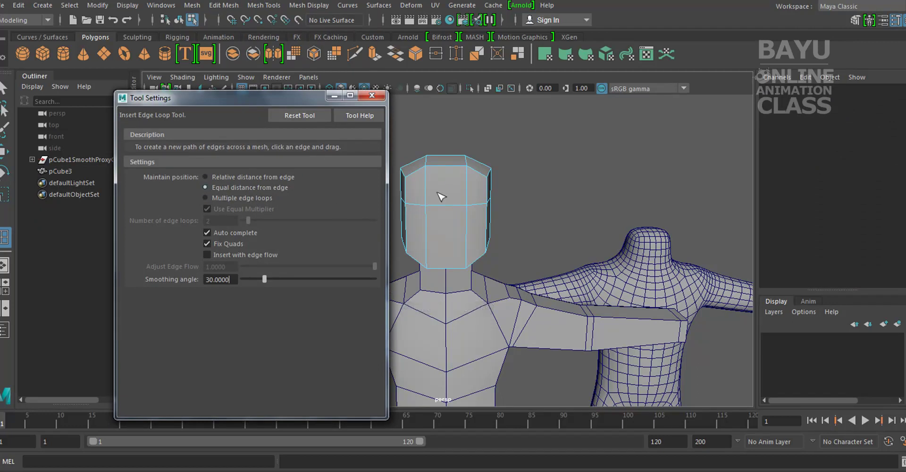
pyautogui.keyDown('alt'); pyautogui.moveTo(460, 189); pyautogui.dragTo(468, 181); pyautogui.keyUp('alt')
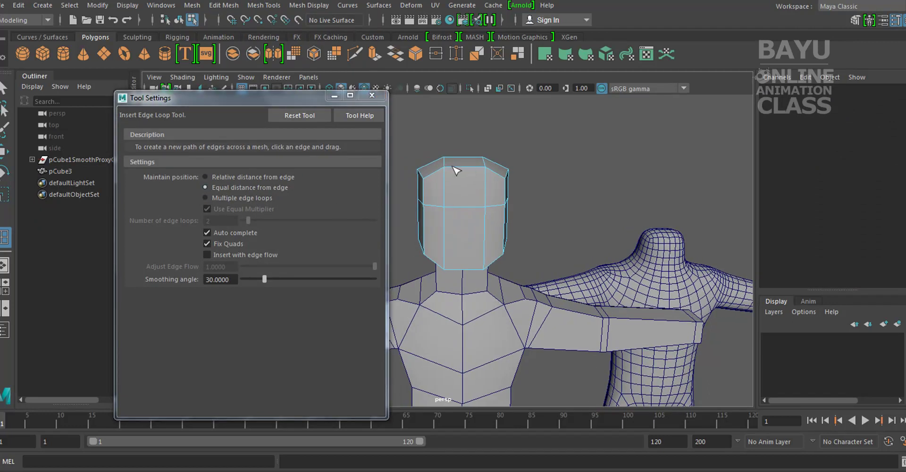
pyautogui.click(456, 170)
pyautogui.hotkey('ctrl', 'z')
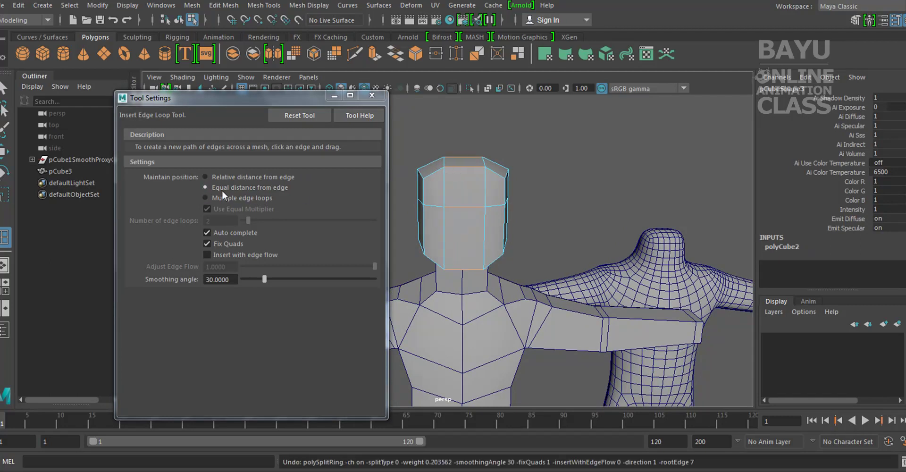
pyautogui.click(222, 195)
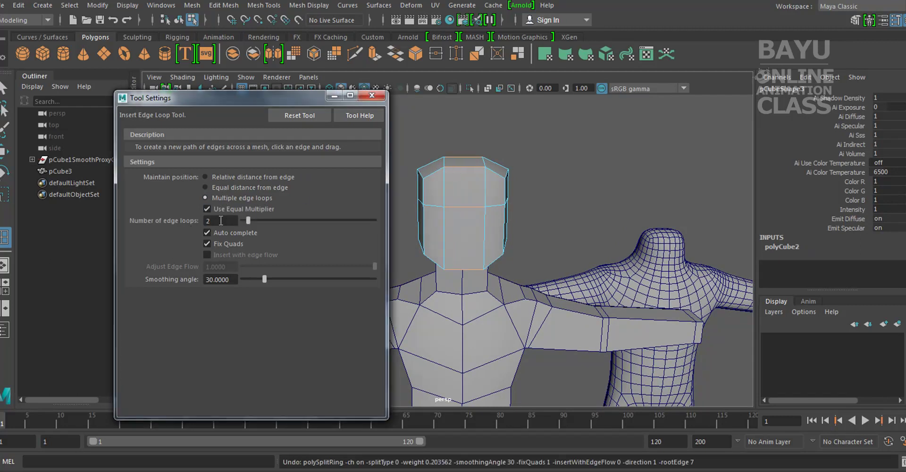
pyautogui.click(466, 172)
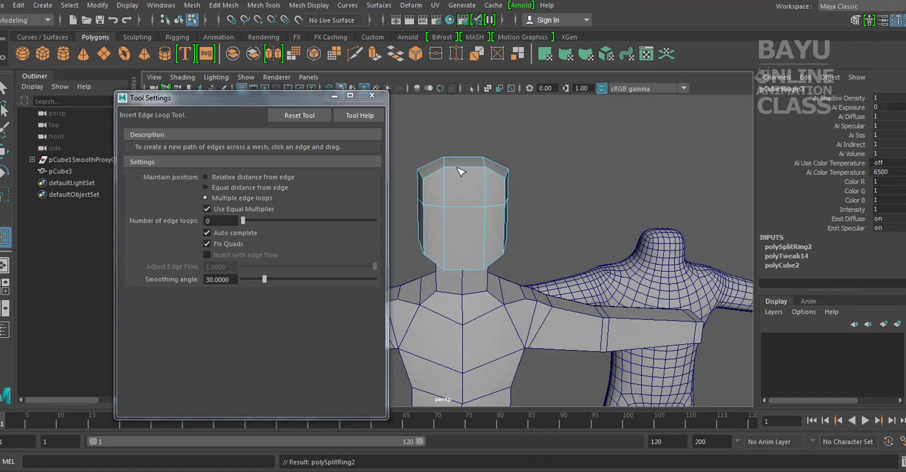
pyautogui.click(462, 178)
pyautogui.hotkey('ctrl', 'z')
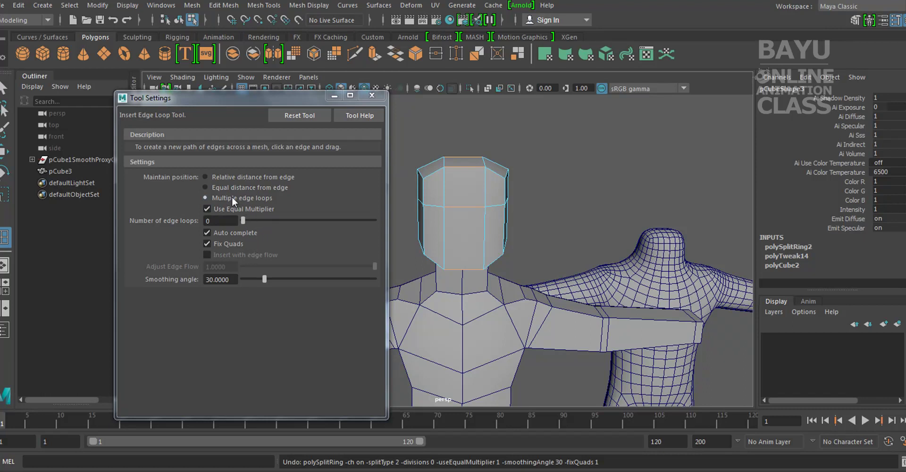
pyautogui.click(222, 187)
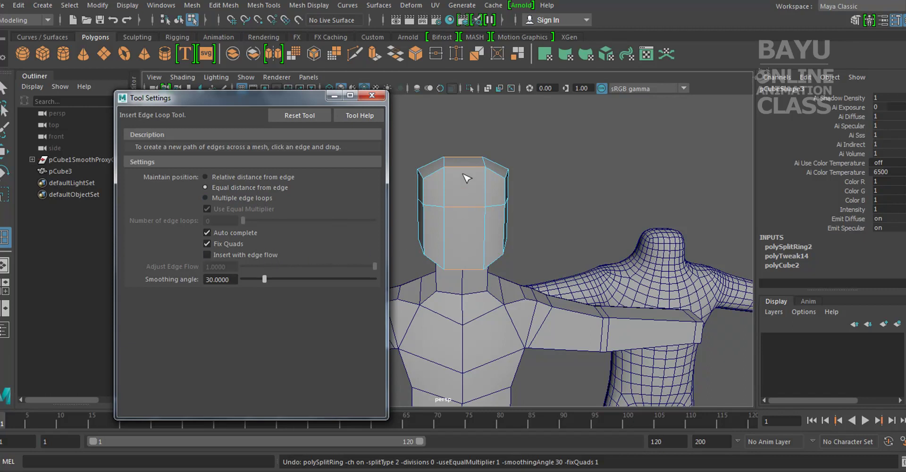
# Step: In the front view, insert a vertical edge loop through the head's centre
pyautogui.press('space')
pyautogui.moveTo(564, 205); pyautogui.dragTo(560, 221)
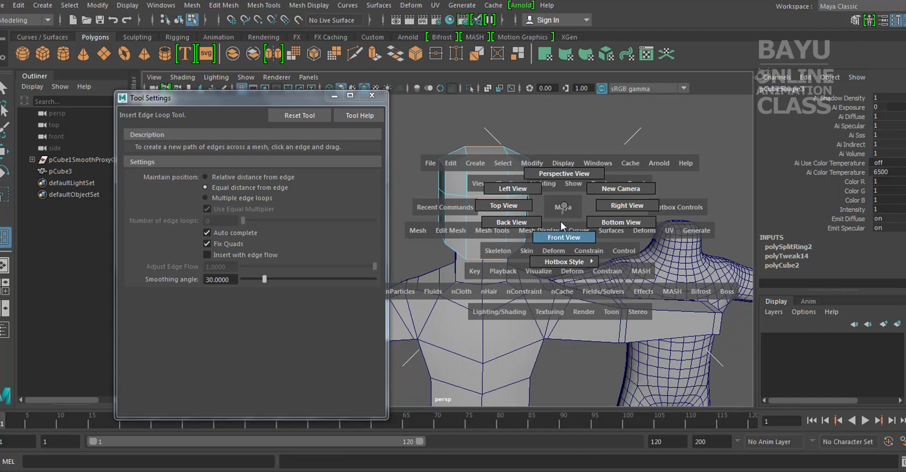
pyautogui.click(372, 96)
pyautogui.press('f')
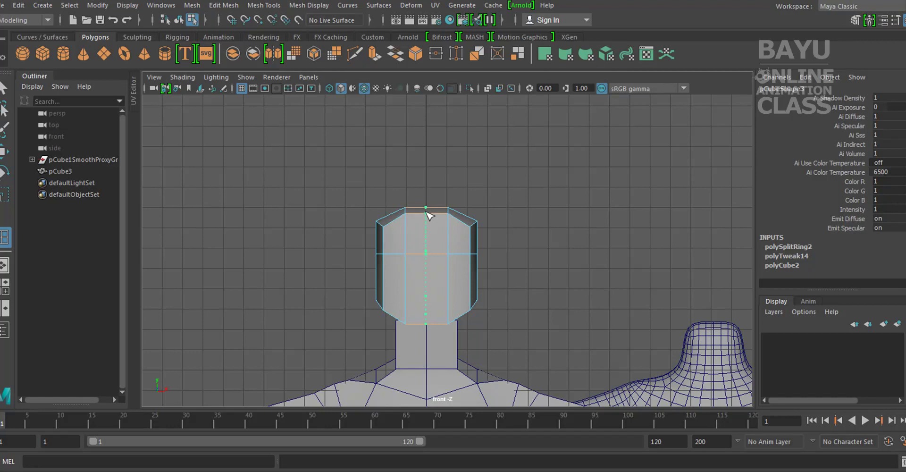
pyautogui.click(427, 213)
pyautogui.press('space')
pyautogui.moveTo(521, 245)
pyautogui.mouseDown()
pyautogui.moveTo(522, 219)
pyautogui.moveTo(491, 314)
pyautogui.moveTo(409, 306)
pyautogui.moveTo(409, 236)
pyautogui.moveTo(516, 241)
pyautogui.moveTo(415, 236)
pyautogui.moveTo(400, 222)
pyautogui.moveTo(368, 338)
pyautogui.moveTo(360, 283)
pyautogui.mouseUp()
pyautogui.press('w')
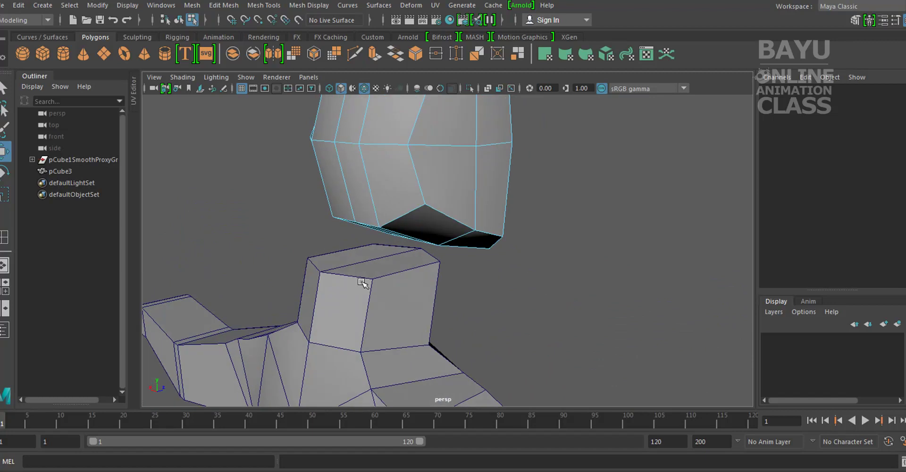
# Step: Delete the head's bottom face and the neck's top face
pyautogui.moveTo(361, 163); pyautogui.dragTo(366, 195, button='right')
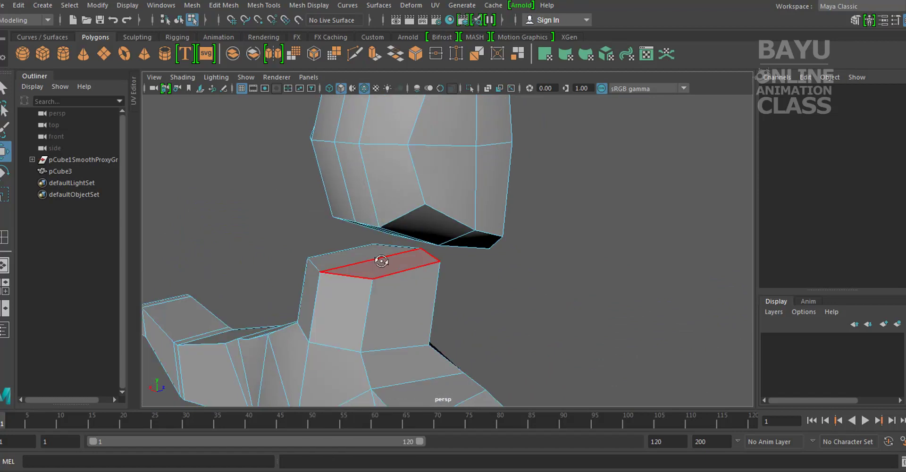
pyautogui.keyDown('alt'); pyautogui.moveTo(373, 252); pyautogui.dragTo(404, 211); pyautogui.keyUp('alt')
pyautogui.click(405, 208)
pyautogui.moveTo(396, 252)
pyautogui.keyDown('alt'); pyautogui.mouseDown()
pyautogui.moveTo(381, 230)
pyautogui.moveTo(446, 298)
pyautogui.mouseUp(); pyautogui.keyUp('alt')
pyautogui.keyDown('shift'); pyautogui.click(411, 278); pyautogui.keyUp('shift')
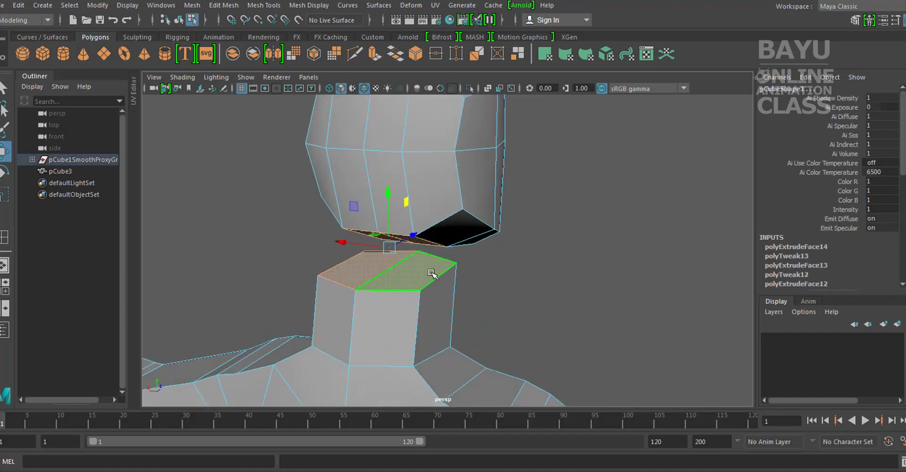
pyautogui.press('Delete')
pyautogui.moveTo(434, 263)
pyautogui.keyDown('alt'); pyautogui.mouseDown()
pyautogui.moveTo(485, 297)
pyautogui.moveTo(542, 305)
pyautogui.moveTo(558, 284)
pyautogui.moveTo(603, 265)
pyautogui.moveTo(526, 310)
pyautogui.mouseUp(); pyautogui.keyUp('alt')
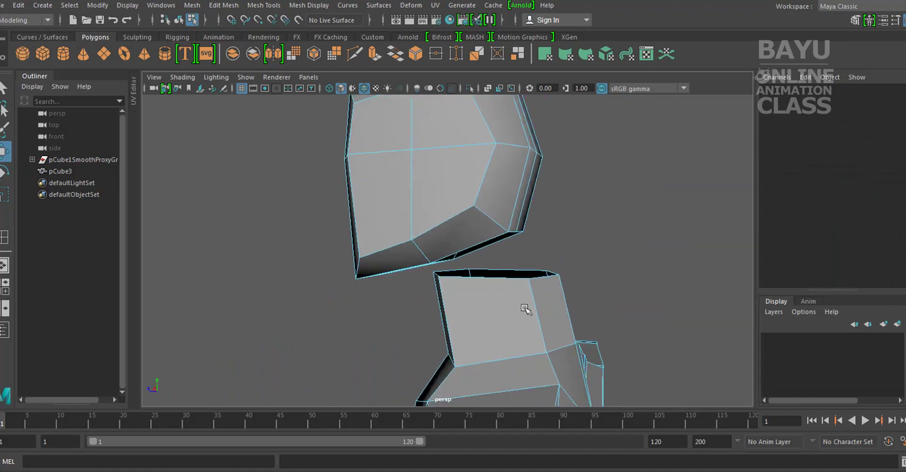
# Step: Select the neck-top vertices and scale them narrower sideways
pyautogui.moveTo(511, 162); pyautogui.dragTo(442, 197, button='right')
pyautogui.moveTo(447, 161); pyautogui.dragTo(447, 162, button='right')
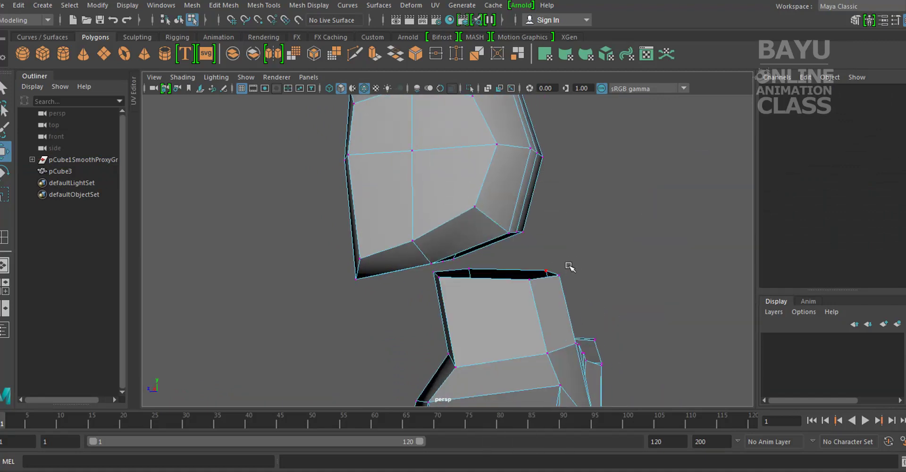
pyautogui.click(512, 233)
pyautogui.moveTo(528, 252)
pyautogui.keyDown('alt'); pyautogui.mouseDown(button='middle')
pyautogui.moveTo(562, 251)
pyautogui.moveTo(516, 203)
pyautogui.mouseUp(button='middle'); pyautogui.keyUp('alt')
pyautogui.moveTo(516, 196)
pyautogui.keyDown('alt'); pyautogui.mouseDown()
pyautogui.moveTo(527, 360)
pyautogui.moveTo(521, 352)
pyautogui.mouseUp(); pyautogui.keyUp('alt')
pyautogui.press('r')
pyautogui.moveTo(373, 284)
pyautogui.mouseDown()
pyautogui.moveTo(512, 289)
pyautogui.moveTo(505, 300)
pyautogui.moveTo(550, 292)
pyautogui.mouseUp()
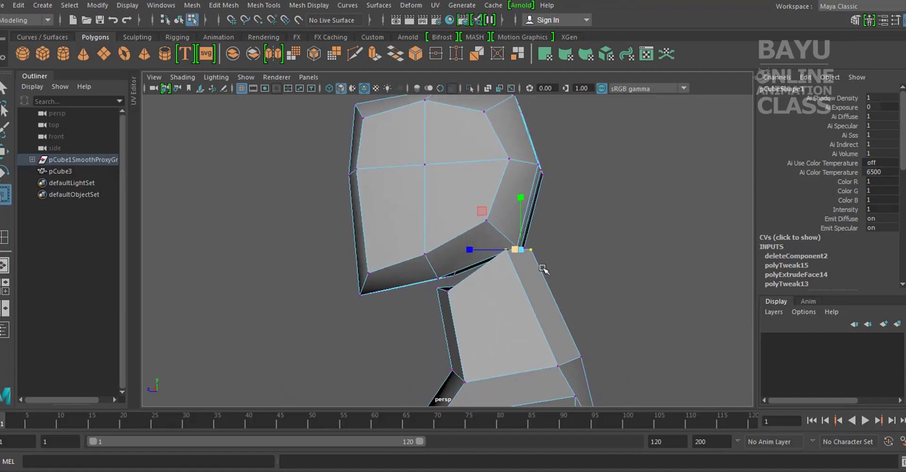
# Step: Scale the neck-top vertices further inward and adjust them to fit the head opening
pyautogui.moveTo(489, 321)
pyautogui.keyDown('alt'); pyautogui.mouseDown()
pyautogui.moveTo(523, 291)
pyautogui.moveTo(502, 293)
pyautogui.mouseUp(); pyautogui.keyUp('alt')
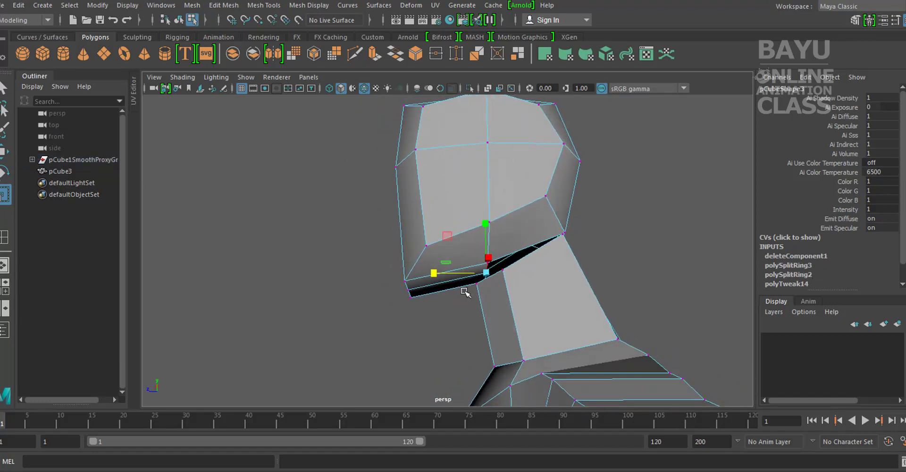
pyautogui.press('w')
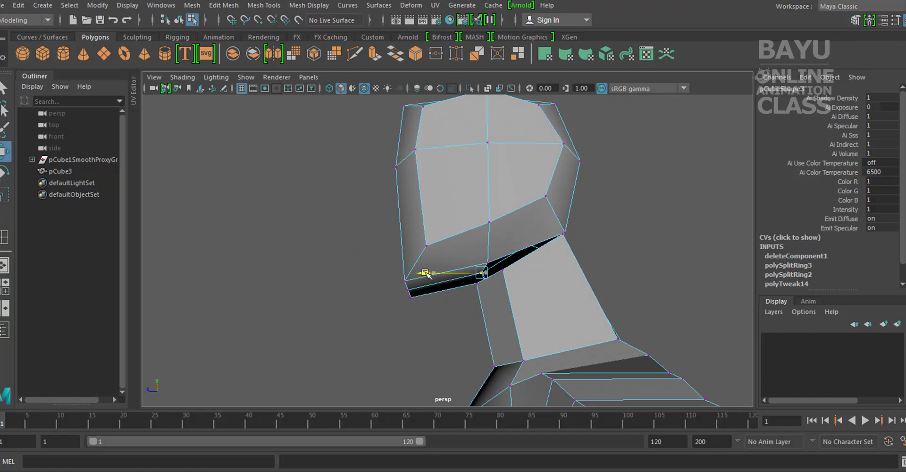
pyautogui.moveTo(478, 329)
pyautogui.keyDown('alt'); pyautogui.mouseDown()
pyautogui.moveTo(600, 303)
pyautogui.moveTo(597, 317)
pyautogui.mouseUp(); pyautogui.keyUp('alt')
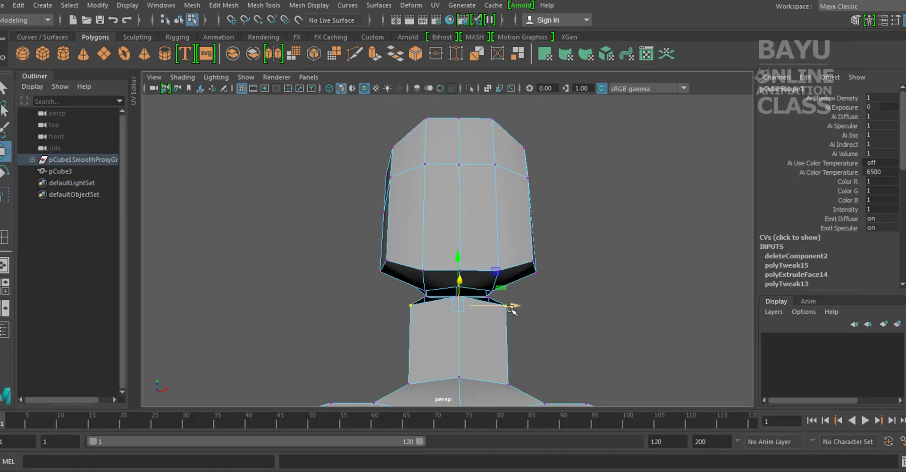
pyautogui.press('r')
pyautogui.moveTo(513, 305)
pyautogui.mouseDown()
pyautogui.moveTo(497, 307)
pyautogui.moveTo(515, 330)
pyautogui.moveTo(583, 344)
pyautogui.moveTo(571, 343)
pyautogui.mouseUp()
pyautogui.press('w')
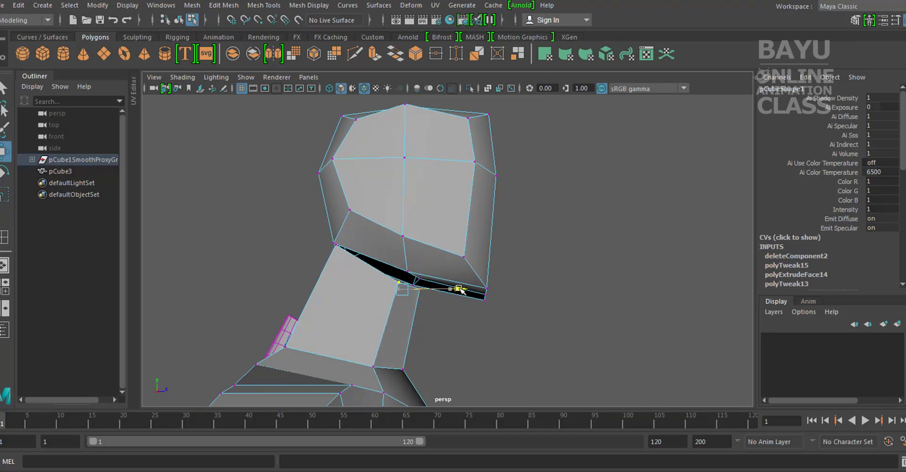
pyautogui.keyDown('alt'); pyautogui.moveTo(443, 303); pyautogui.dragTo(442, 326); pyautogui.keyUp('alt')
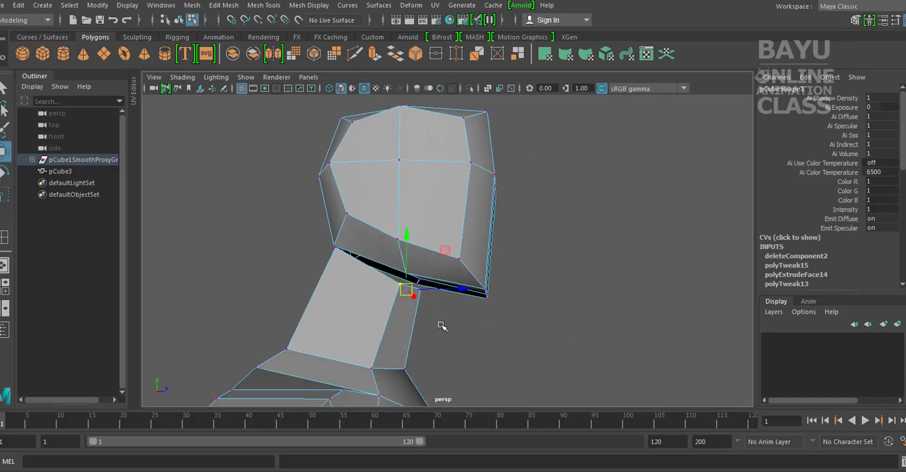
pyautogui.moveTo(423, 290)
pyautogui.keyDown('alt'); pyautogui.mouseDown()
pyautogui.moveTo(430, 324)
pyautogui.moveTo(441, 323)
pyautogui.mouseUp(); pyautogui.keyUp('alt')
pyautogui.press('w')
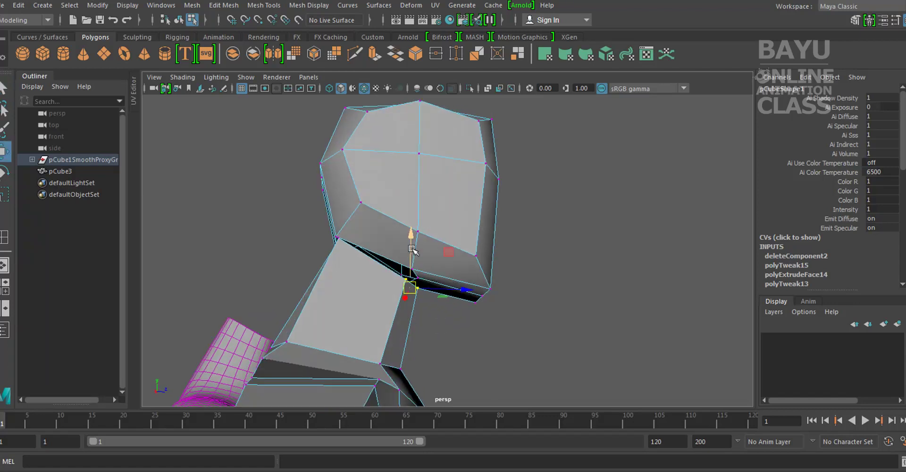
pyautogui.moveTo(412, 249)
pyautogui.keyDown('alt'); pyautogui.mouseDown()
pyautogui.moveTo(541, 299)
pyautogui.moveTo(477, 350)
pyautogui.moveTo(307, 334)
pyautogui.moveTo(434, 329)
pyautogui.moveTo(471, 374)
pyautogui.moveTo(510, 315)
pyautogui.moveTo(482, 283)
pyautogui.moveTo(410, 317)
pyautogui.moveTo(445, 313)
pyautogui.mouseUp(); pyautogui.keyUp('alt')
pyautogui.moveTo(408, 163)
pyautogui.mouseDown(button='right')
pyautogui.moveTo(399, 271)
pyautogui.moveTo(454, 146)
pyautogui.mouseUp(button='right')
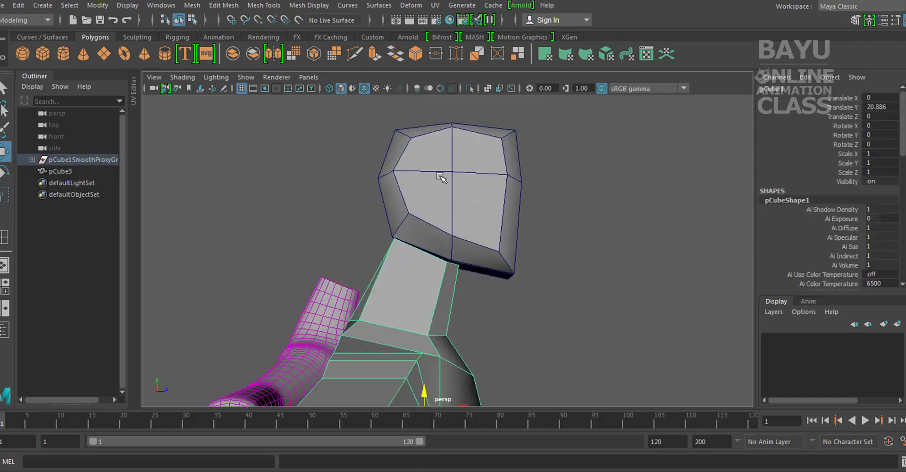
# Step: Combine the head and body into a single mesh
pyautogui.click(440, 177)
pyautogui.click(192, 5)
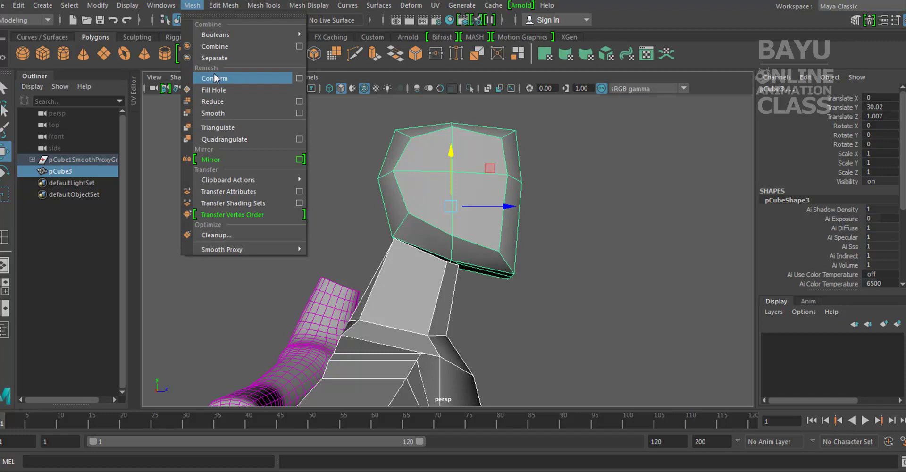
pyautogui.click(229, 46)
pyautogui.moveTo(580, 284)
pyautogui.keyDown('alt'); pyautogui.mouseDown()
pyautogui.moveTo(392, 259)
pyautogui.moveTo(441, 257)
pyautogui.moveTo(419, 281)
pyautogui.moveTo(401, 270)
pyautogui.mouseUp(); pyautogui.keyUp('alt')
# Step: In wireframe, marquee-select the vertices around the neck seam
pyautogui.moveTo(401, 268); pyautogui.dragTo(352, 163, button='right')
pyautogui.moveTo(352, 163)
pyautogui.keyDown('alt'); pyautogui.mouseDown()
pyautogui.moveTo(468, 298)
pyautogui.moveTo(448, 255)
pyautogui.moveTo(525, 286)
pyautogui.moveTo(542, 275)
pyautogui.mouseUp(); pyautogui.keyUp('alt')
pyautogui.press('4')
pyautogui.moveTo(403, 232); pyautogui.dragTo(471, 252)
pyautogui.moveTo(481, 303)
pyautogui.keyDown('alt'); pyautogui.mouseDown()
pyautogui.moveTo(483, 287)
pyautogui.moveTo(522, 284)
pyautogui.mouseUp(); pyautogui.keyUp('alt')
pyautogui.moveTo(458, 285)
pyautogui.mouseDown()
pyautogui.moveTo(556, 329)
pyautogui.moveTo(518, 331)
pyautogui.mouseUp()
# Step: Merge the neck seam vertices with a 0.3 distance threshold, then return to shaded display
pyautogui.click(221, 6)
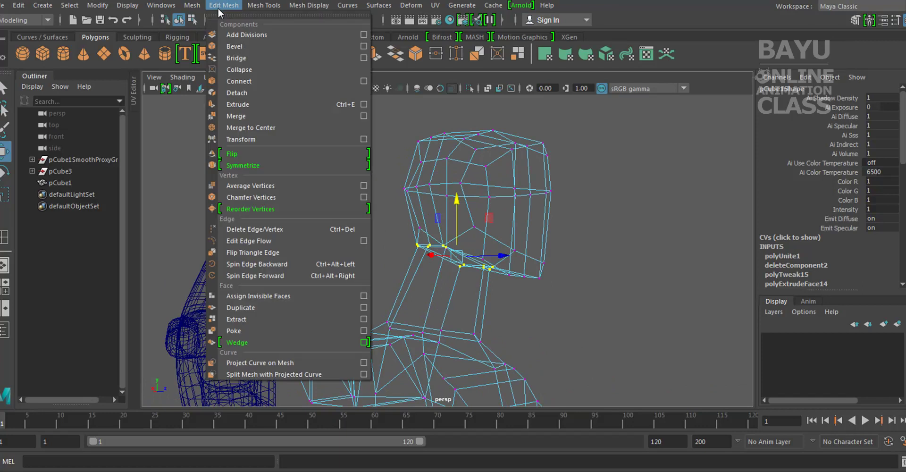
pyautogui.click(279, 114)
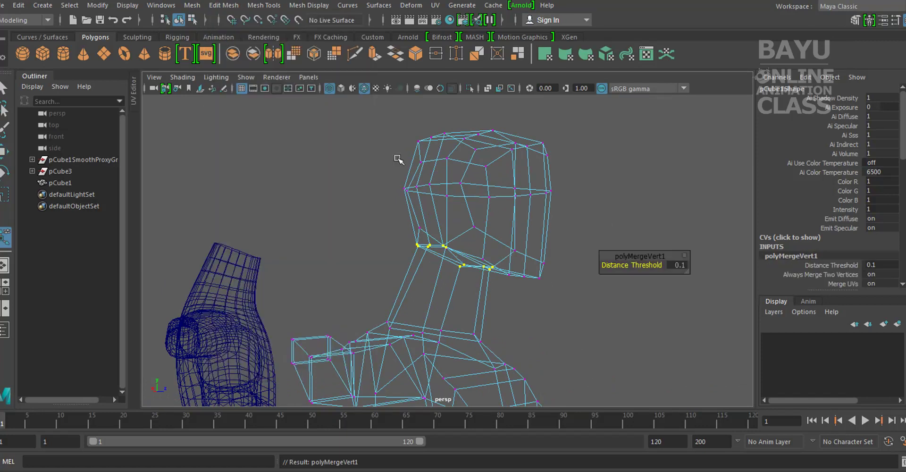
pyautogui.keyDown('alt'); pyautogui.moveTo(491, 300); pyautogui.dragTo(492, 260); pyautogui.keyUp('alt')
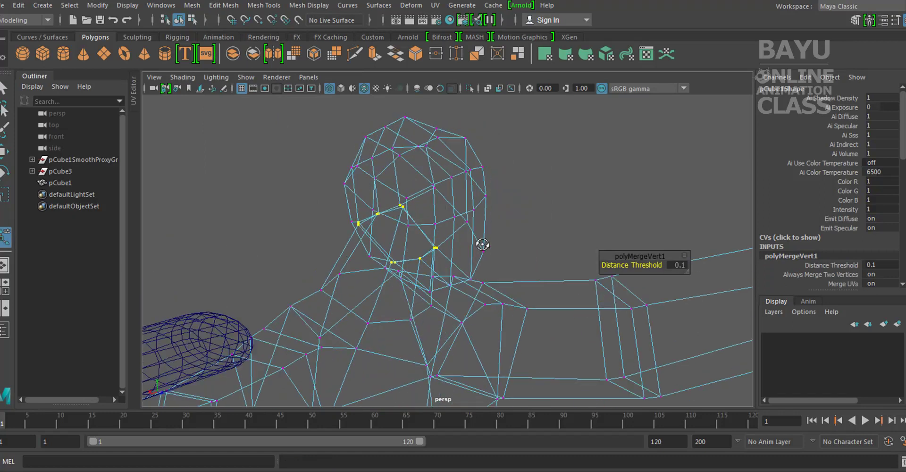
pyautogui.click(685, 265)
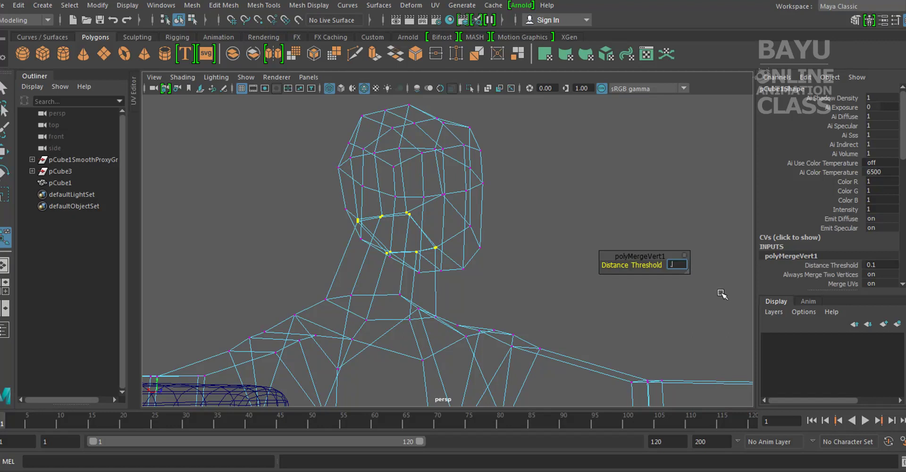
pyautogui.write('.3')
pyautogui.press('Return')
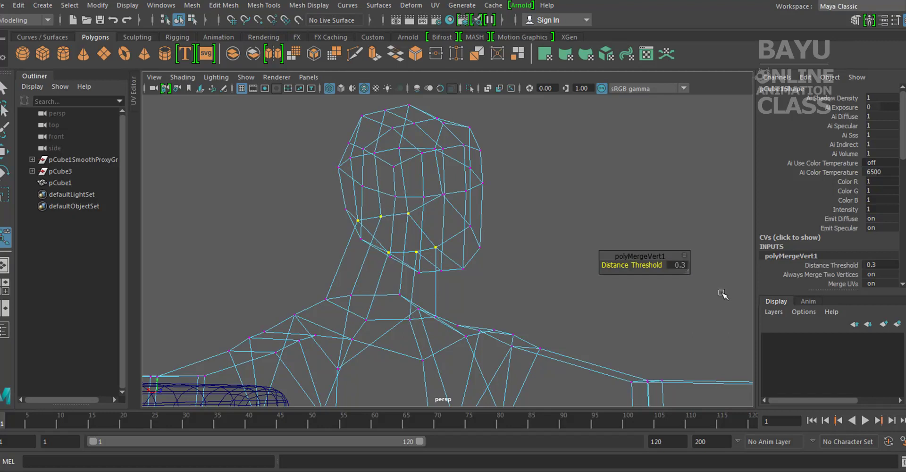
pyautogui.click(537, 320)
pyautogui.moveTo(537, 321)
pyautogui.keyDown('alt'); pyautogui.mouseDown()
pyautogui.moveTo(560, 259)
pyautogui.moveTo(479, 283)
pyautogui.moveTo(560, 314)
pyautogui.moveTo(431, 328)
pyautogui.moveTo(384, 257)
pyautogui.moveTo(410, 222)
pyautogui.moveTo(548, 257)
pyautogui.moveTo(550, 140)
pyautogui.moveTo(435, 253)
pyautogui.moveTo(396, 250)
pyautogui.mouseUp(); pyautogui.keyUp('alt')
pyautogui.press('5')
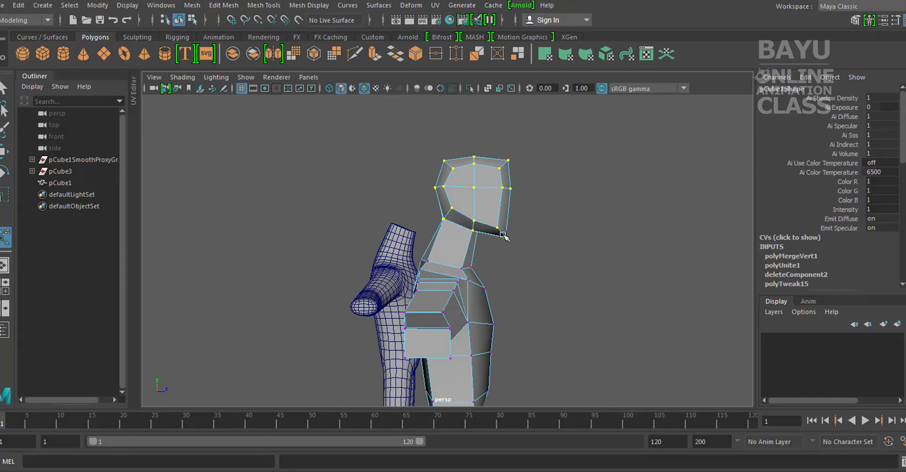
# Step: Move the head vertices slightly down and back
pyautogui.press('w')
pyautogui.moveTo(514, 157); pyautogui.dragTo(509, 173, button='middle')
pyautogui.moveTo(509, 172)
pyautogui.keyDown('alt'); pyautogui.mouseDown()
pyautogui.moveTo(572, 244)
pyautogui.moveTo(562, 310)
pyautogui.moveTo(490, 285)
pyautogui.moveTo(459, 298)
pyautogui.moveTo(462, 290)
pyautogui.mouseUp(); pyautogui.keyUp('alt')
# Step: Select the neck-shoulder faces and shift them slightly along X
pyautogui.moveTo(456, 162); pyautogui.dragTo(448, 308, button='right')
pyautogui.click(452, 198)
pyautogui.click(466, 268)
pyautogui.click(473, 260)
pyautogui.moveTo(476, 264)
pyautogui.keyDown('alt'); pyautogui.mouseDown()
pyautogui.moveTo(518, 298)
pyautogui.moveTo(540, 300)
pyautogui.mouseUp(); pyautogui.keyUp('alt')
pyautogui.moveTo(564, 267)
pyautogui.mouseDown()
pyautogui.moveTo(606, 266)
pyautogui.moveTo(369, 262)
pyautogui.moveTo(460, 162)
pyautogui.mouseUp()
# Step: Select all of the head's vertices and scale the head narrower sideways
pyautogui.moveTo(460, 163)
pyautogui.mouseDown(button='right')
pyautogui.moveTo(463, 201)
pyautogui.moveTo(517, 146)
pyautogui.mouseUp(button='right')
pyautogui.click(479, 238)
pyautogui.keyDown('alt'); pyautogui.moveTo(479, 238); pyautogui.dragTo(388, 220, button='right'); pyautogui.keyUp('alt')
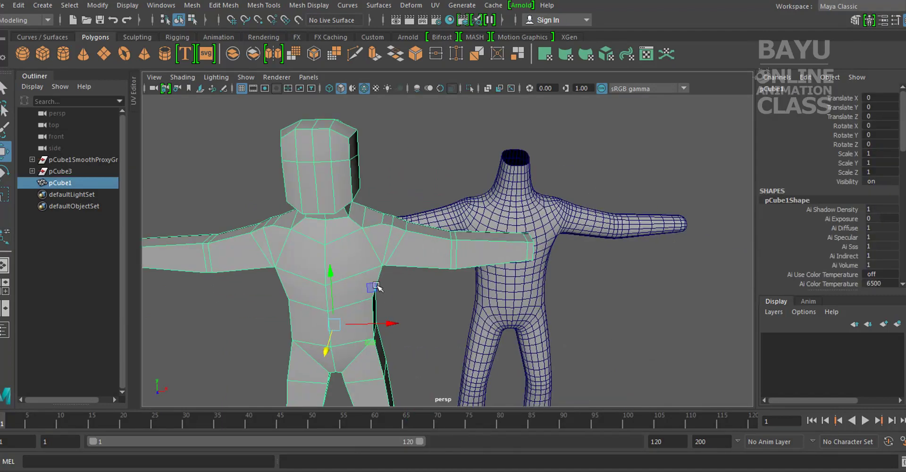
pyautogui.moveTo(382, 281)
pyautogui.keyDown('alt'); pyautogui.mouseDown()
pyautogui.moveTo(384, 259)
pyautogui.moveTo(522, 239)
pyautogui.moveTo(520, 253)
pyautogui.moveTo(531, 125)
pyautogui.mouseUp(); pyautogui.keyUp('alt')
pyautogui.moveTo(473, 162); pyautogui.dragTo(416, 161, button='right')
pyautogui.moveTo(392, 113)
pyautogui.mouseDown()
pyautogui.moveTo(553, 231)
pyautogui.moveTo(502, 277)
pyautogui.moveTo(507, 260)
pyautogui.mouseUp()
pyautogui.press('r')
pyautogui.moveTo(466, 193); pyautogui.dragTo(460, 187)
# Step: Nudge the head vertices slightly from the side, then check from the front
pyautogui.keyDown('alt'); pyautogui.moveTo(445, 223); pyautogui.dragTo(541, 227); pyautogui.keyUp('alt')
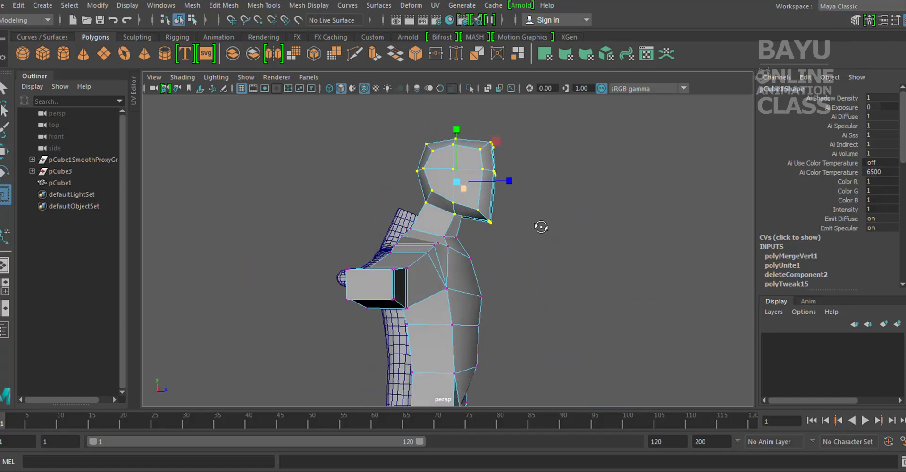
pyautogui.press('w')
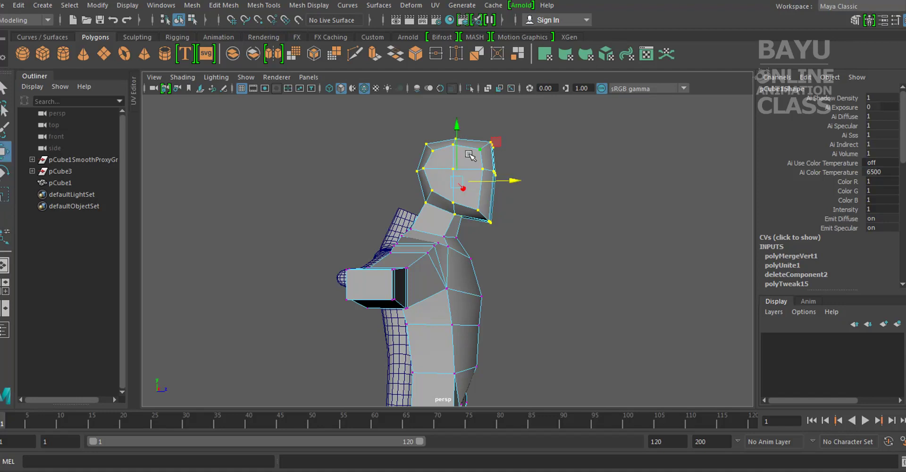
pyautogui.moveTo(494, 144); pyautogui.dragTo(494, 144, button='middle')
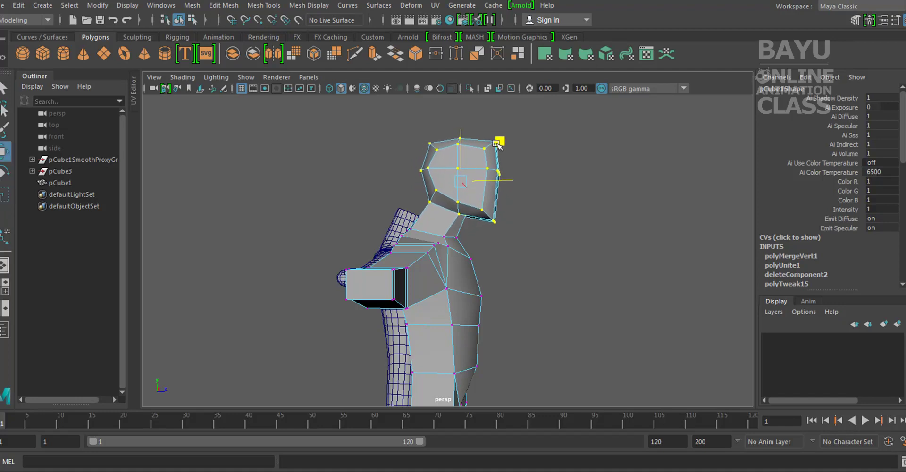
pyautogui.keyDown('alt'); pyautogui.moveTo(582, 267); pyautogui.dragTo(300, 264); pyautogui.keyUp('alt')
pyautogui.scroll(2, 301, 265)
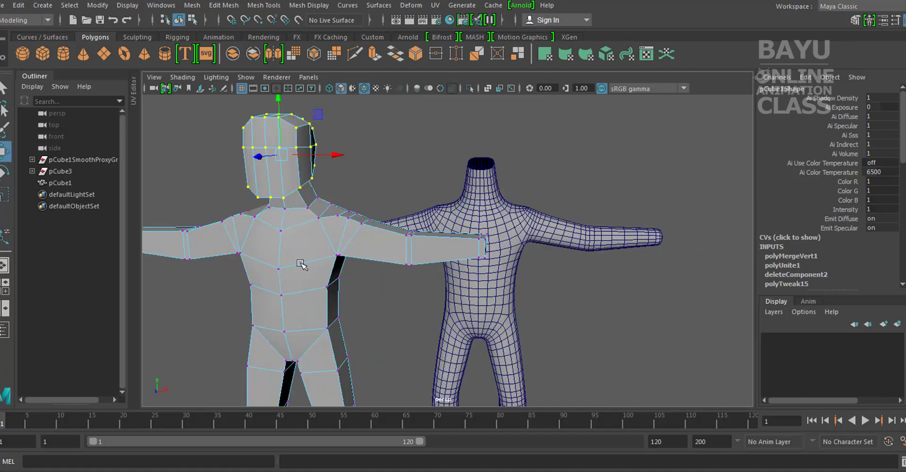
pyautogui.moveTo(283, 162); pyautogui.dragTo(348, 185, button='right')
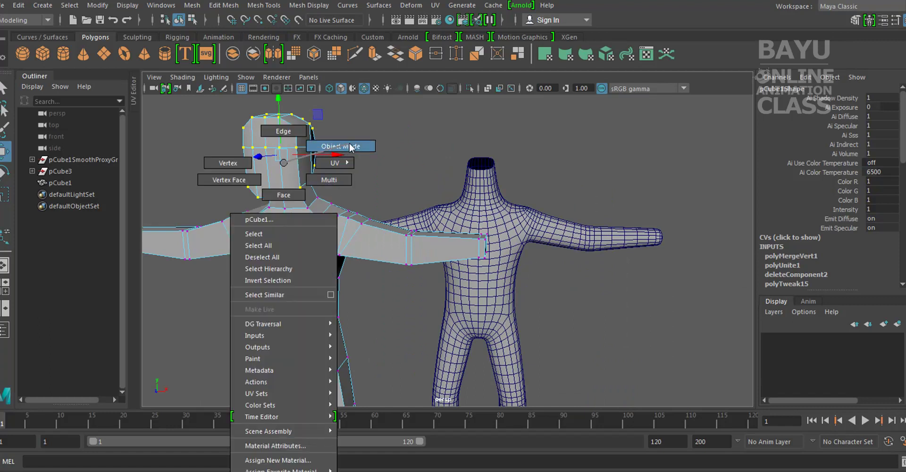
# Step: Delete the old smooth body and create a Subdiv Proxy of the low-poly body
pyautogui.moveTo(350, 147); pyautogui.dragTo(351, 148, button='right')
pyautogui.click(500, 219)
pyautogui.press('Delete')
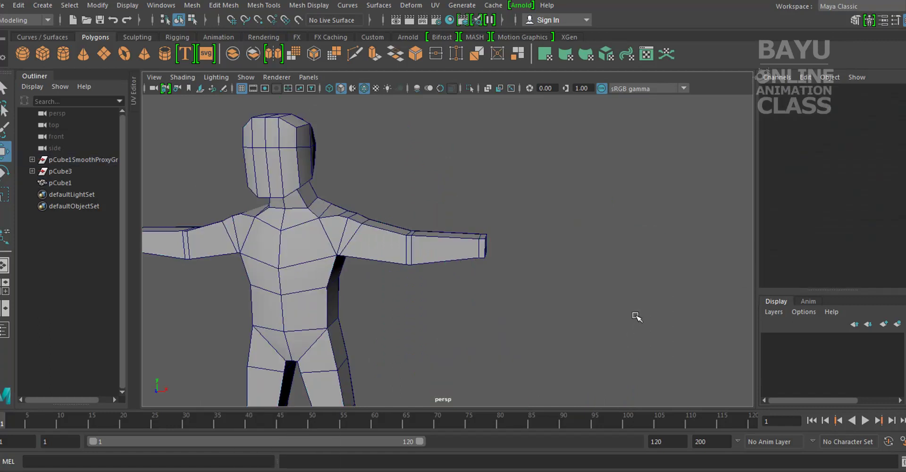
pyautogui.click(298, 225)
pyautogui.click(191, 5)
pyautogui.moveTo(222, 249)
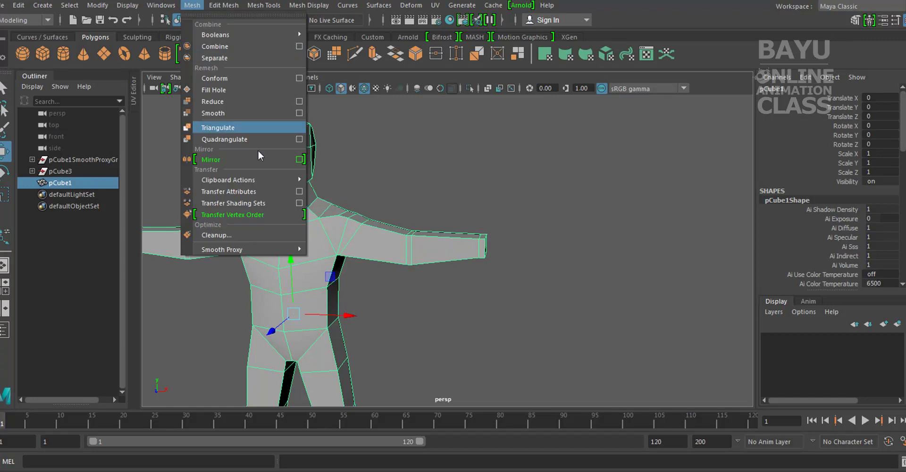
pyautogui.click(339, 259)
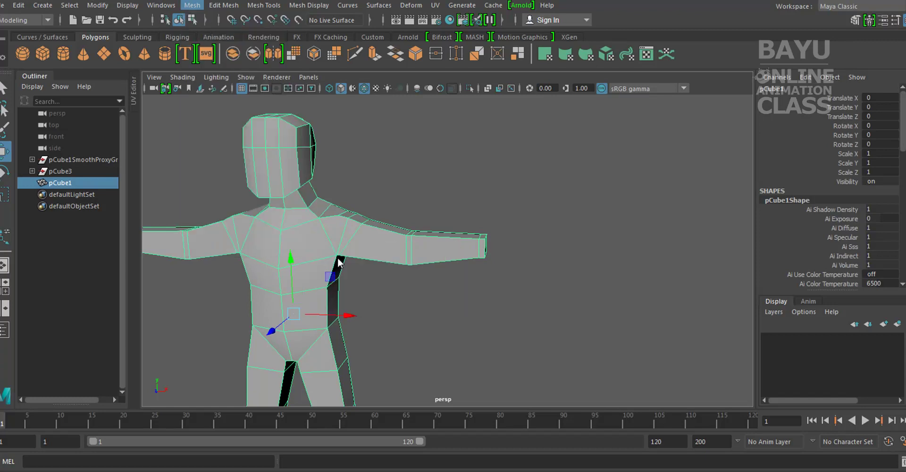
pyautogui.press('f')
# Step: Move the new smooth mesh beside the low-poly figure
pyautogui.click(490, 245)
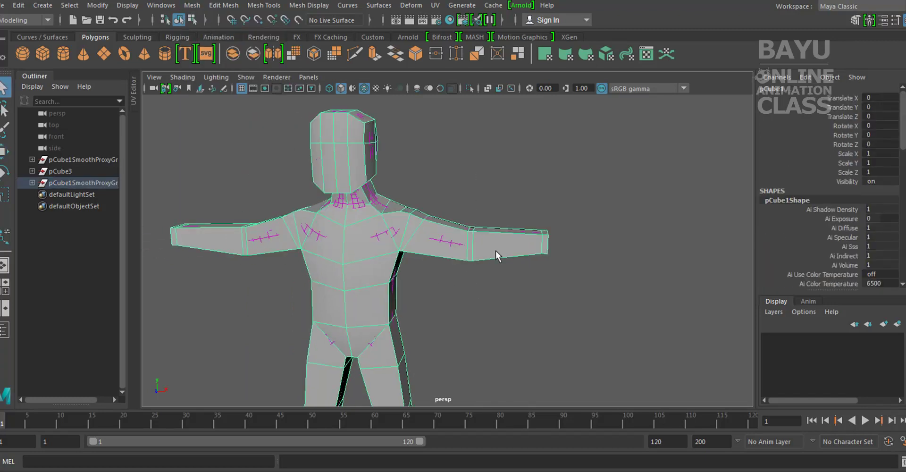
pyautogui.click(492, 261)
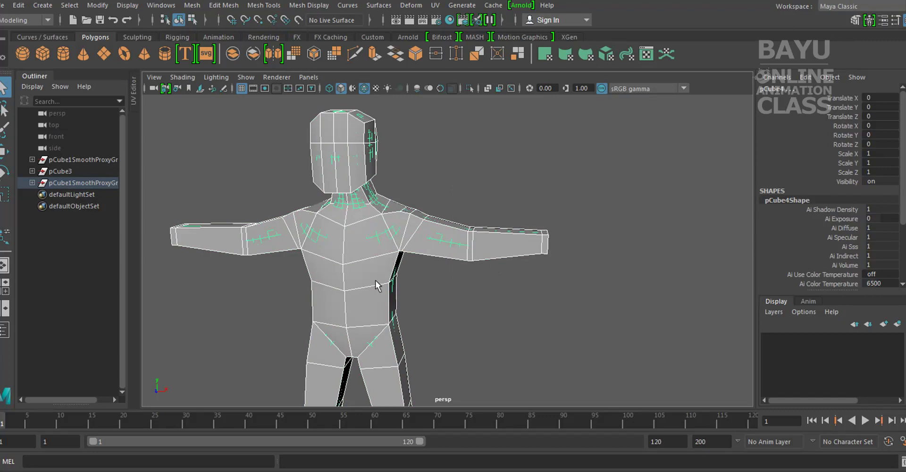
pyautogui.click(355, 271)
pyautogui.press('w')
pyautogui.scroll(-5, 436, 285)
pyautogui.moveTo(435, 302)
pyautogui.keyDown('alt'); pyautogui.mouseDown()
pyautogui.moveTo(432, 343)
pyautogui.moveTo(495, 281)
pyautogui.moveTo(584, 254)
pyautogui.mouseUp(); pyautogui.keyUp('alt')
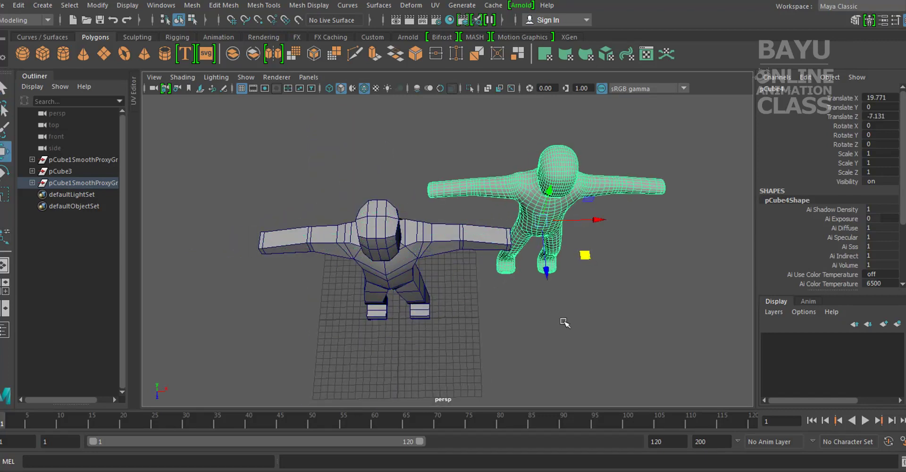
pyautogui.keyDown('alt'); pyautogui.moveTo(565, 322); pyautogui.dragTo(524, 313); pyautogui.keyUp('alt')
pyautogui.keyDown('alt'); pyautogui.moveTo(471, 296); pyautogui.dragTo(477, 349); pyautogui.keyUp('alt')
pyautogui.scroll(3, 457, 308)
pyautogui.scroll(3, 448, 272)
# Step: Select the low-poly figure and inspect its head and chest from several angles
pyautogui.scroll(-3, 447, 273)
pyautogui.moveTo(376, 318)
pyautogui.keyDown('alt'); pyautogui.mouseDown()
pyautogui.moveTo(183, 301)
pyautogui.moveTo(412, 321)
pyautogui.moveTo(525, 304)
pyautogui.moveTo(420, 274)
pyautogui.moveTo(347, 269)
pyautogui.moveTo(465, 282)
pyautogui.moveTo(621, 277)
pyautogui.moveTo(519, 283)
pyautogui.moveTo(377, 264)
pyautogui.moveTo(406, 261)
pyautogui.moveTo(546, 347)
pyautogui.moveTo(485, 324)
pyautogui.moveTo(504, 303)
pyautogui.moveTo(429, 285)
pyautogui.moveTo(434, 299)
pyautogui.mouseUp(); pyautogui.keyUp('alt')
pyautogui.click(370, 256)
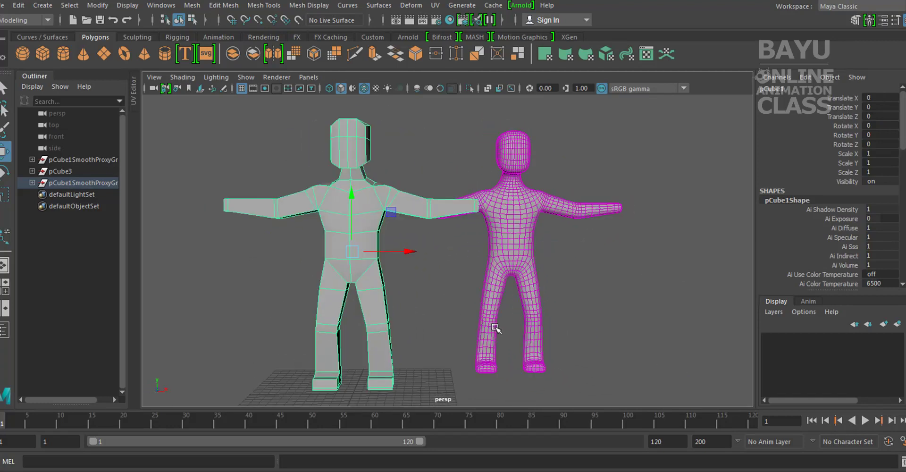
pyautogui.moveTo(510, 228)
pyautogui.keyDown('alt'); pyautogui.mouseDown()
pyautogui.moveTo(665, 269)
pyautogui.moveTo(461, 277)
pyautogui.moveTo(536, 259)
pyautogui.moveTo(430, 284)
pyautogui.moveTo(198, 257)
pyautogui.moveTo(133, 263)
pyautogui.moveTo(347, 350)
pyautogui.moveTo(493, 260)
pyautogui.moveTo(448, 138)
pyautogui.moveTo(488, 193)
pyautogui.mouseUp(); pyautogui.keyUp('alt')
pyautogui.keyDown('alt'); pyautogui.moveTo(235, 188); pyautogui.dragTo(346, 206, button='middle'); pyautogui.keyUp('alt')
pyautogui.moveTo(346, 206)
pyautogui.keyDown('alt'); pyautogui.mouseDown(button='right')
pyautogui.moveTo(454, 195)
pyautogui.moveTo(384, 218)
pyautogui.mouseUp(button='right'); pyautogui.keyUp('alt')
pyautogui.moveTo(384, 219)
pyautogui.keyDown('alt'); pyautogui.mouseDown()
pyautogui.moveTo(360, 237)
pyautogui.moveTo(388, 215)
pyautogui.moveTo(374, 213)
pyautogui.mouseUp(); pyautogui.keyUp('alt')
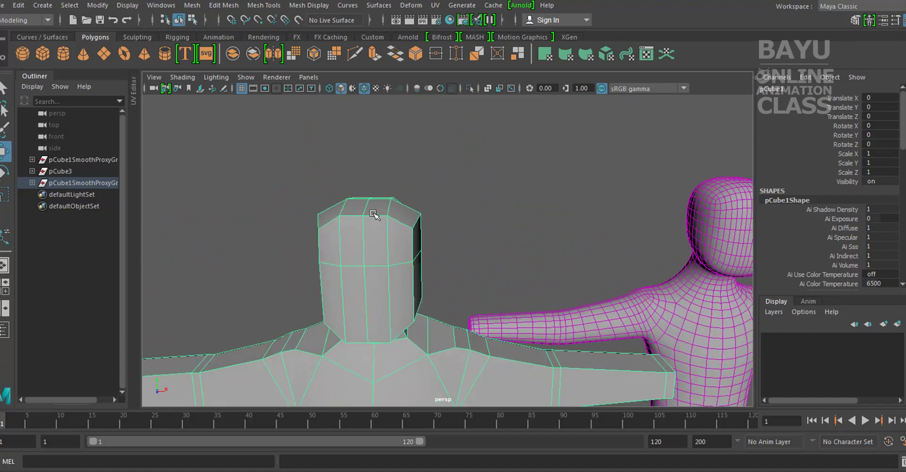
# Step: Select the head edges and shift them sideways to reshape the head
pyautogui.moveTo(376, 163); pyautogui.dragTo(309, 162, button='right')
pyautogui.moveTo(309, 163)
pyautogui.keyDown('alt'); pyautogui.mouseDown()
pyautogui.moveTo(415, 233)
pyautogui.moveTo(276, 269)
pyautogui.mouseUp(); pyautogui.keyUp('alt')
pyautogui.click(265, 252)
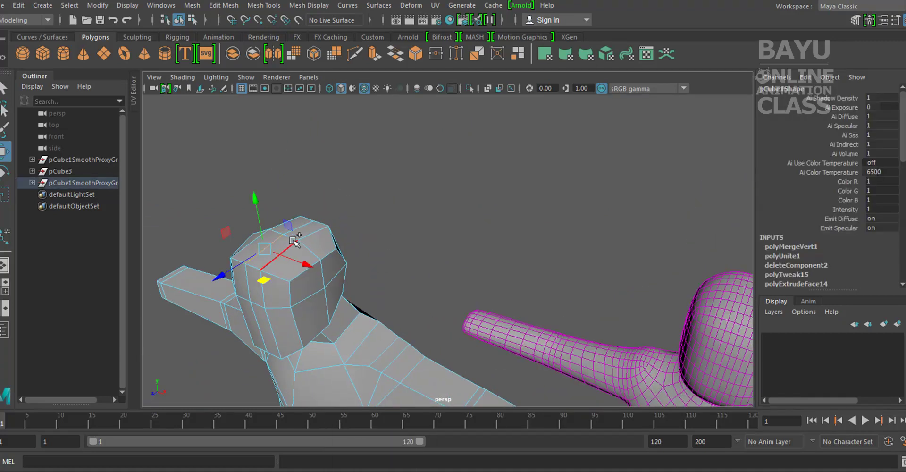
pyautogui.moveTo(324, 297)
pyautogui.keyDown('alt'); pyautogui.mouseDown()
pyautogui.moveTo(297, 276)
pyautogui.moveTo(418, 244)
pyautogui.moveTo(375, 279)
pyautogui.moveTo(485, 262)
pyautogui.moveTo(467, 280)
pyautogui.moveTo(480, 239)
pyautogui.moveTo(494, 236)
pyautogui.mouseUp(); pyautogui.keyUp('alt')
pyautogui.doubleClick(378, 218)
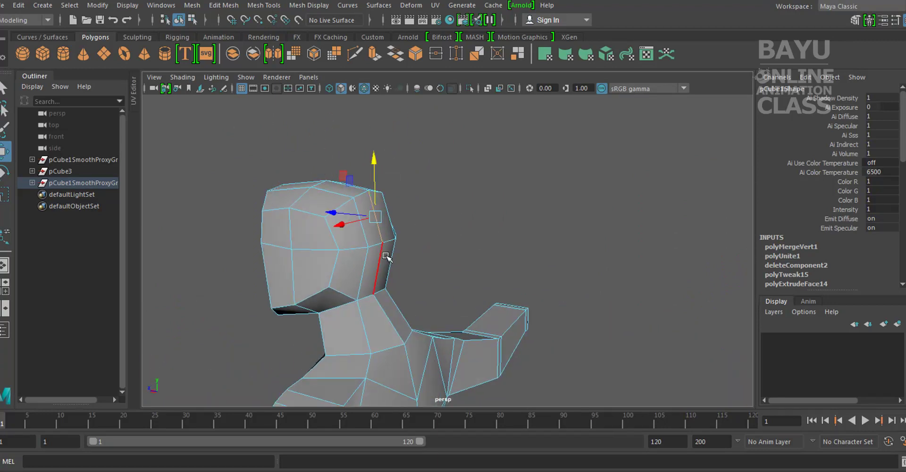
pyautogui.keyDown('alt'); pyautogui.moveTo(380, 273); pyautogui.dragTo(410, 272); pyautogui.keyUp('alt')
pyautogui.moveTo(330, 245)
pyautogui.mouseDown()
pyautogui.moveTo(409, 273)
pyautogui.moveTo(555, 295)
pyautogui.moveTo(445, 298)
pyautogui.moveTo(595, 293)
pyautogui.moveTo(417, 263)
pyautogui.mouseUp()
pyautogui.moveTo(342, 272)
pyautogui.keyDown('alt'); pyautogui.mouseDown()
pyautogui.moveTo(477, 255)
pyautogui.moveTo(563, 279)
pyautogui.moveTo(445, 279)
pyautogui.moveTo(439, 288)
pyautogui.moveTo(459, 297)
pyautogui.mouseUp(); pyautogui.keyUp('alt')
# Step: Scale the two selected neck vertices inward toward the centre
pyautogui.moveTo(414, 193); pyautogui.dragTo(369, 165, button='right')
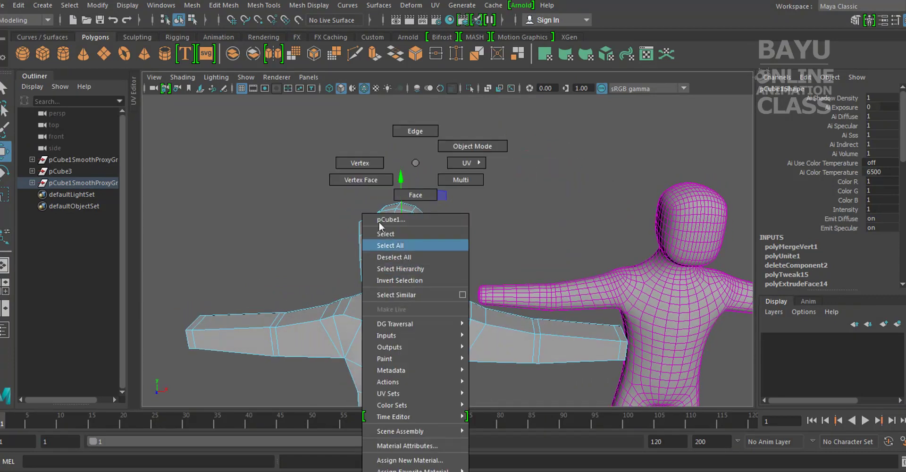
pyautogui.moveTo(405, 324)
pyautogui.keyDown('alt'); pyautogui.mouseDown()
pyautogui.moveTo(396, 336)
pyautogui.moveTo(376, 303)
pyautogui.mouseUp(); pyautogui.keyUp('alt')
pyautogui.keyDown('alt'); pyautogui.moveTo(446, 345); pyautogui.dragTo(483, 302); pyautogui.keyUp('alt')
pyautogui.press('r')
pyautogui.moveTo(498, 270); pyautogui.dragTo(487, 269)
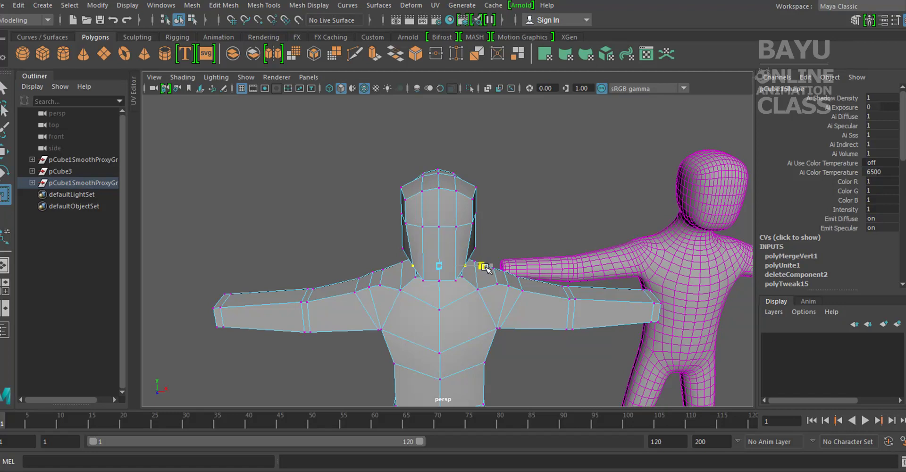
# Step: Move a neck vertex up and to the left
pyautogui.keyDown('alt'); pyautogui.moveTo(486, 268); pyautogui.dragTo(577, 247); pyautogui.keyUp('alt')
pyautogui.moveTo(576, 247)
pyautogui.keyDown('alt'); pyautogui.mouseDown(button='right')
pyautogui.moveTo(623, 258)
pyautogui.moveTo(516, 298)
pyautogui.mouseUp(button='right'); pyautogui.keyUp('alt')
pyautogui.keyDown('alt'); pyautogui.moveTo(516, 297); pyautogui.dragTo(552, 309); pyautogui.keyUp('alt')
pyautogui.press('w')
pyautogui.moveTo(625, 184); pyautogui.dragTo(598, 175, button='middle')
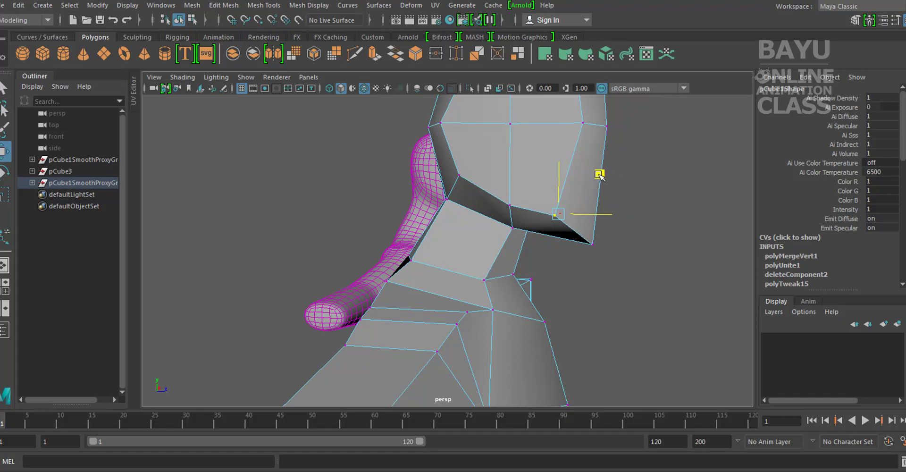
# Step: Nudge a chin vertex down and lower another neck vertex slightly
pyautogui.keyDown('alt'); pyautogui.moveTo(599, 175); pyautogui.dragTo(422, 255); pyautogui.keyUp('alt')
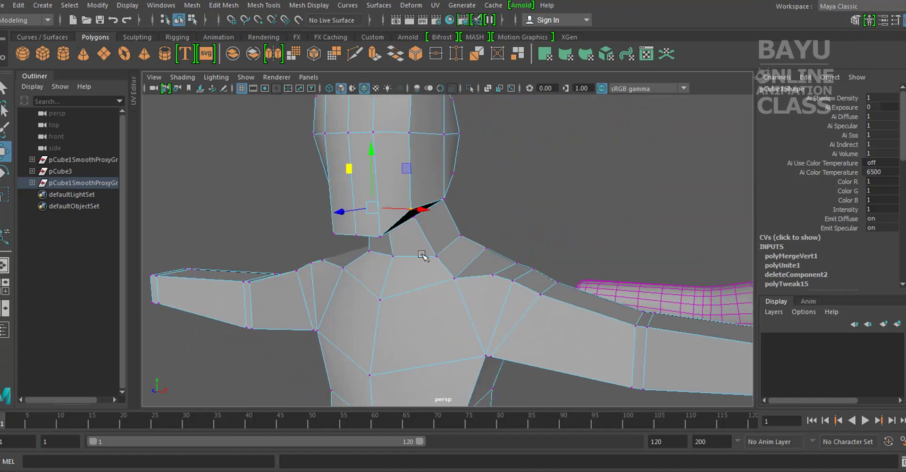
pyautogui.click(356, 238)
pyautogui.moveTo(356, 239)
pyautogui.keyDown('alt'); pyautogui.mouseDown()
pyautogui.moveTo(546, 277)
pyautogui.moveTo(554, 230)
pyautogui.mouseUp(); pyautogui.keyUp('alt')
pyautogui.moveTo(572, 193); pyautogui.dragTo(575, 198, button='middle')
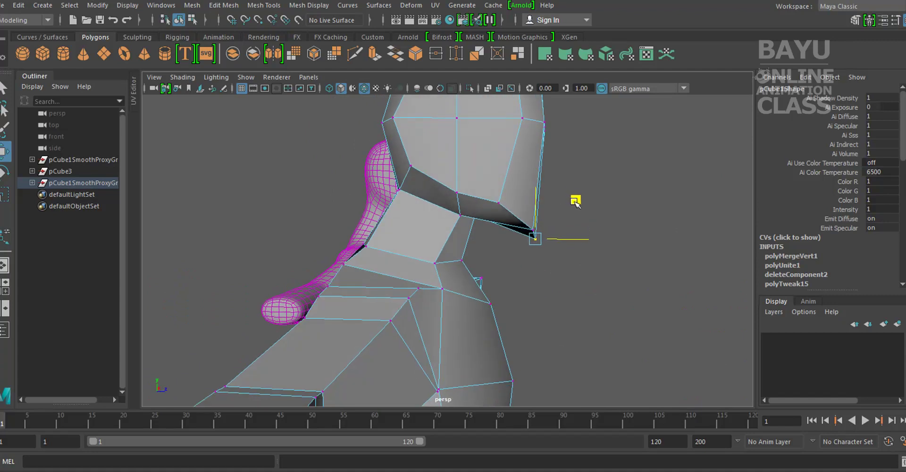
pyautogui.moveTo(575, 198)
pyautogui.keyDown('alt'); pyautogui.mouseDown()
pyautogui.moveTo(533, 228)
pyautogui.moveTo(467, 214)
pyautogui.mouseUp(); pyautogui.keyUp('alt')
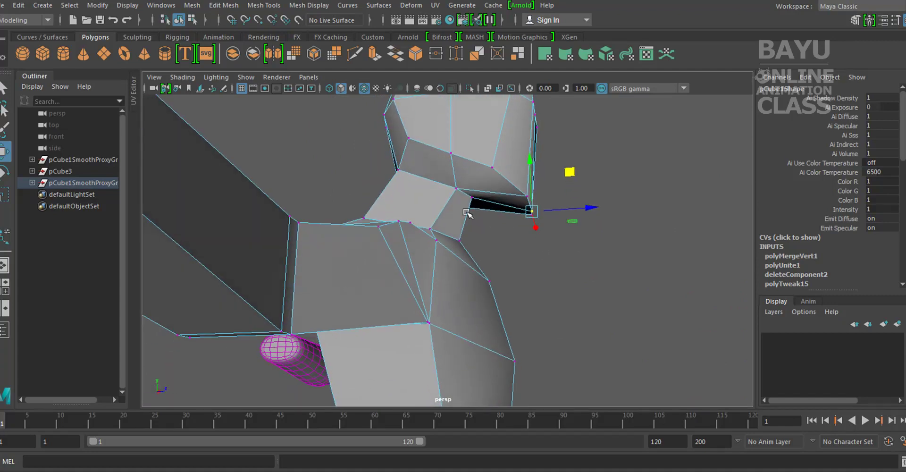
pyautogui.click(469, 196)
pyautogui.moveTo(473, 150)
pyautogui.mouseDown()
pyautogui.moveTo(473, 160)
pyautogui.moveTo(415, 208)
pyautogui.moveTo(417, 224)
pyautogui.moveTo(545, 182)
pyautogui.moveTo(466, 253)
pyautogui.moveTo(522, 238)
pyautogui.moveTo(535, 274)
pyautogui.moveTo(513, 235)
pyautogui.moveTo(515, 244)
pyautogui.mouseUp()
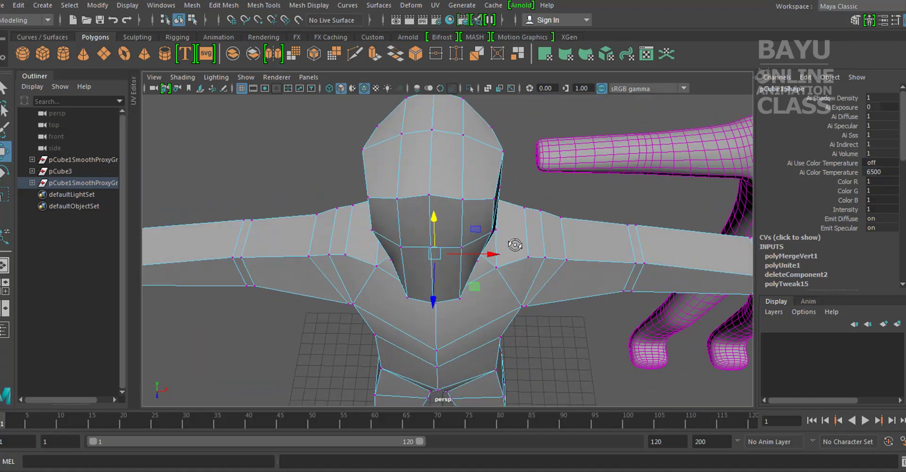
# Step: In face mode, select two chest faces and apply Ctrl+E (extrude)
pyautogui.moveTo(404, 219)
pyautogui.mouseDown(button='right')
pyautogui.moveTo(395, 215)
pyautogui.moveTo(408, 197)
pyautogui.mouseUp(button='right')
pyautogui.click(388, 214)
pyautogui.keyDown('shift'); pyautogui.click(470, 218); pyautogui.keyUp('shift')
pyautogui.hotkey('ctrl', 'e')
# Step: Check both figures from several angles, then return to Object Mode
pyautogui.keyDown('alt'); pyautogui.moveTo(469, 219); pyautogui.dragTo(454, 305); pyautogui.keyUp('alt')
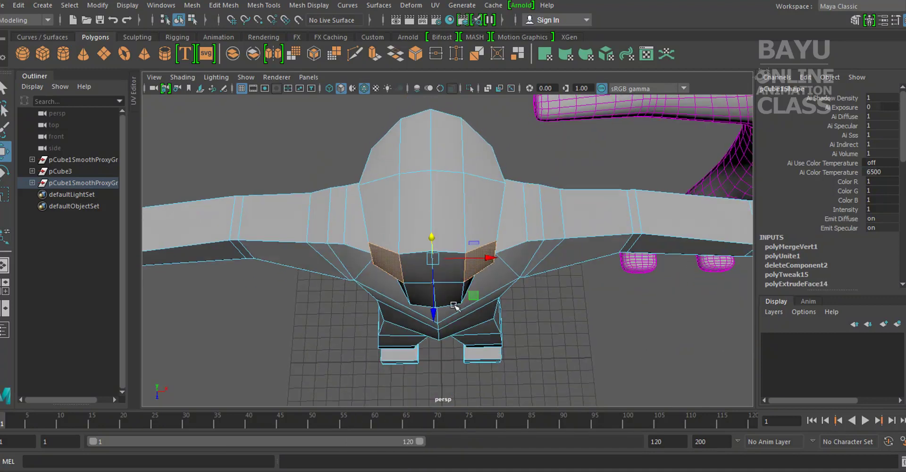
pyautogui.moveTo(496, 267)
pyautogui.keyDown('alt'); pyautogui.mouseDown()
pyautogui.moveTo(404, 203)
pyautogui.moveTo(467, 195)
pyautogui.mouseUp(); pyautogui.keyUp('alt')
pyautogui.moveTo(467, 194)
pyautogui.keyDown('alt'); pyautogui.mouseDown(button='right')
pyautogui.moveTo(532, 252)
pyautogui.moveTo(440, 223)
pyautogui.mouseUp(button='right'); pyautogui.keyUp('alt')
pyautogui.keyDown('alt'); pyautogui.moveTo(441, 223); pyautogui.dragTo(309, 289); pyautogui.keyUp('alt')
pyautogui.moveTo(357, 225); pyautogui.dragTo(438, 148, button='right')
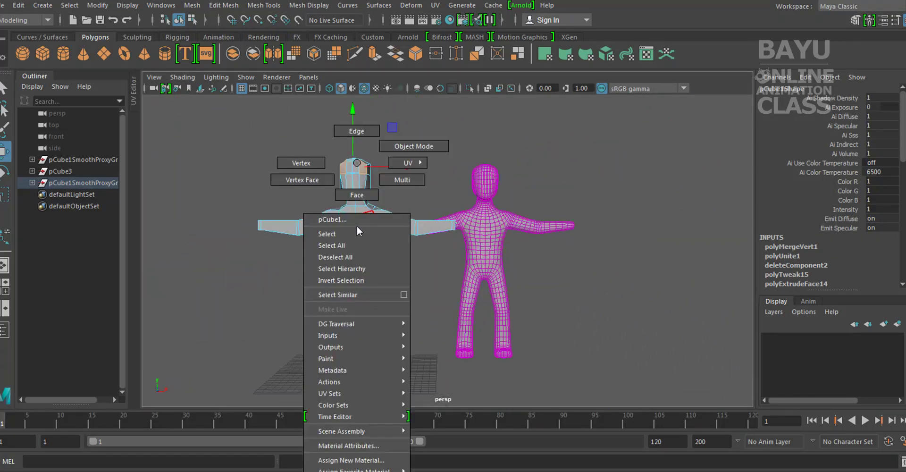
pyautogui.click(435, 146)
# Step: Select the smooth proxy figure
pyautogui.moveTo(570, 263)
pyautogui.keyDown('alt'); pyautogui.mouseDown()
pyautogui.moveTo(447, 326)
pyautogui.moveTo(542, 289)
pyautogui.mouseUp(); pyautogui.keyUp('alt')
pyautogui.keyDown('alt'); pyautogui.moveTo(542, 289); pyautogui.dragTo(434, 321, button='right'); pyautogui.keyUp('alt')
pyautogui.moveTo(434, 321)
pyautogui.keyDown('alt'); pyautogui.mouseDown()
pyautogui.moveTo(340, 340)
pyautogui.moveTo(384, 339)
pyautogui.moveTo(451, 211)
pyautogui.mouseUp(); pyautogui.keyUp('alt')
pyautogui.click(452, 211)
pyautogui.keyDown('alt'); pyautogui.moveTo(547, 196); pyautogui.dragTo(463, 248, button='right'); pyautogui.keyUp('alt')
pyautogui.keyDown('alt'); pyautogui.moveTo(463, 248); pyautogui.dragTo(465, 232); pyautogui.keyUp('alt')
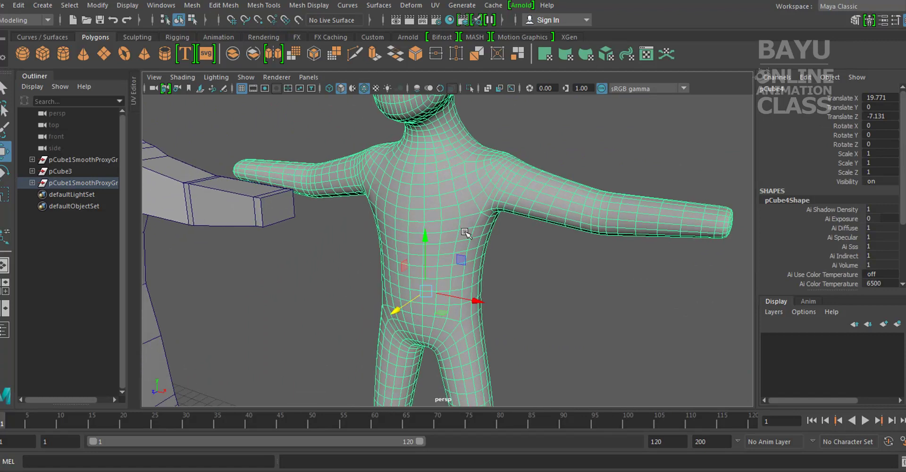
# Step: Frame the smooth proxy and low-poly figures side by side
pyautogui.keyDown('alt'); pyautogui.moveTo(368, 237); pyautogui.dragTo(486, 281, button='middle'); pyautogui.keyUp('alt')
pyautogui.keyDown('alt'); pyautogui.moveTo(486, 282); pyautogui.dragTo(370, 225, button='right'); pyautogui.keyUp('alt')
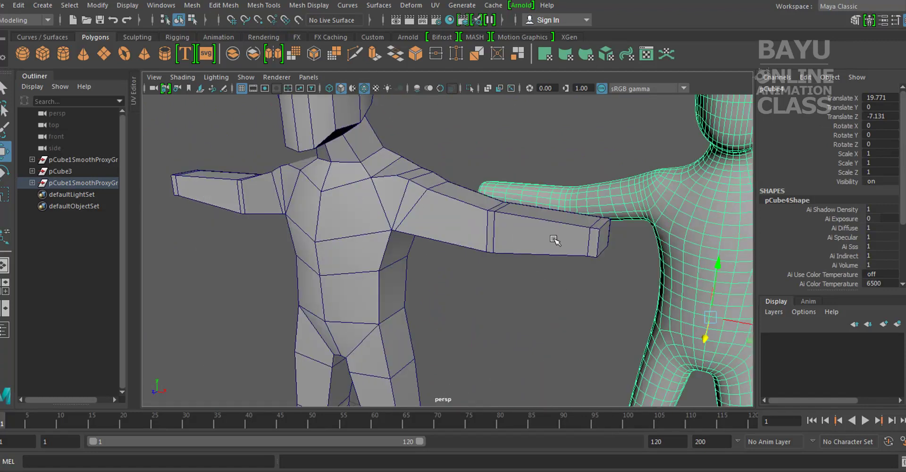
pyautogui.keyDown('alt'); pyautogui.moveTo(554, 240); pyautogui.dragTo(344, 258, button='middle'); pyautogui.keyUp('alt')
pyautogui.keyDown('alt'); pyautogui.moveTo(406, 222); pyautogui.dragTo(529, 218); pyautogui.keyUp('alt')
pyautogui.keyDown('alt'); pyautogui.moveTo(530, 219); pyautogui.dragTo(374, 373, button='right'); pyautogui.keyUp('alt')
pyautogui.moveTo(265, 259)
pyautogui.keyDown('alt'); pyautogui.mouseDown()
pyautogui.moveTo(461, 249)
pyautogui.moveTo(495, 268)
pyautogui.moveTo(418, 255)
pyautogui.mouseUp(); pyautogui.keyUp('alt')
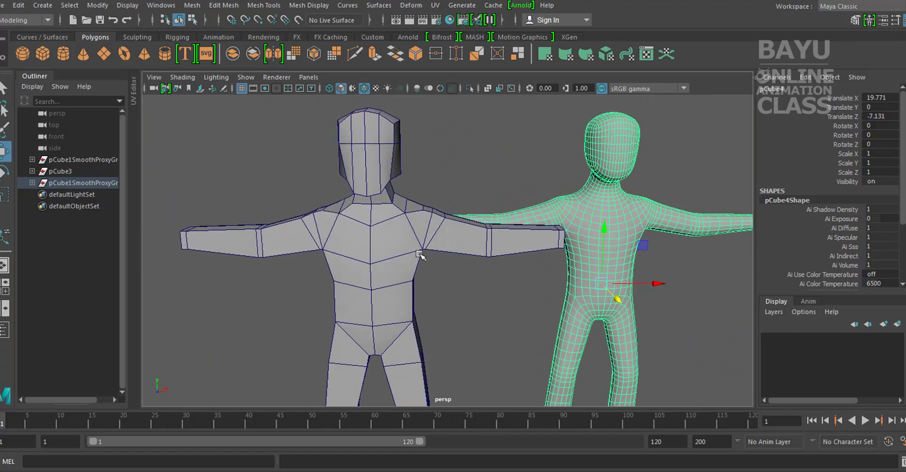
pyautogui.keyDown('alt'); pyautogui.moveTo(667, 282); pyautogui.dragTo(410, 237, button='middle'); pyautogui.keyUp('alt')
pyautogui.keyDown('alt'); pyautogui.moveTo(410, 237); pyautogui.dragTo(446, 210); pyautogui.keyUp('alt')
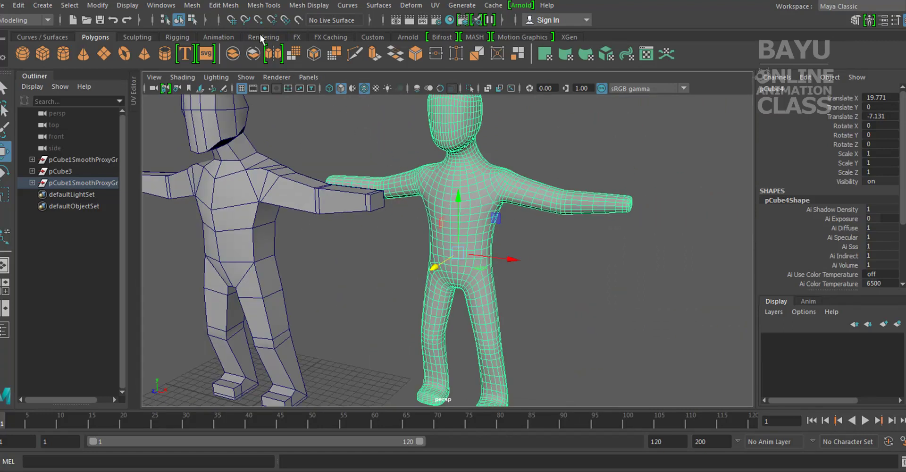
# Step: Tear off the Sculpting Tools menu as a floating window and open Sculpt Tool settings
pyautogui.click(264, 5)
pyautogui.moveTo(287, 175)
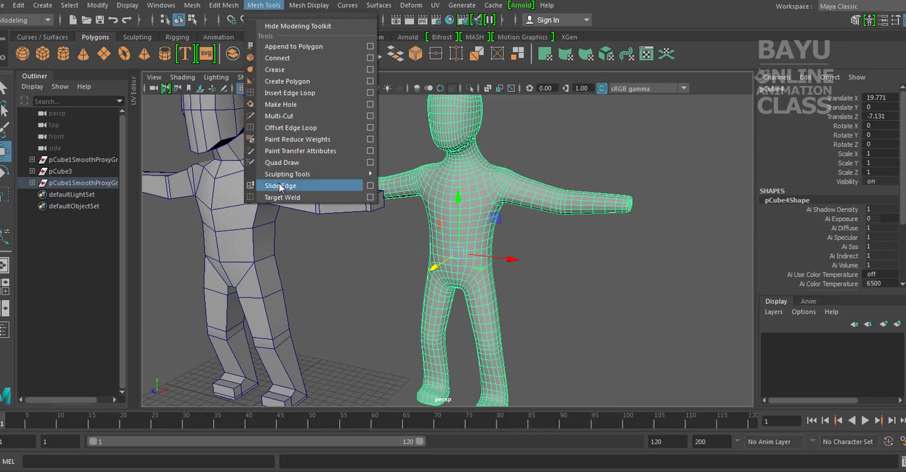
pyautogui.click(425, 175)
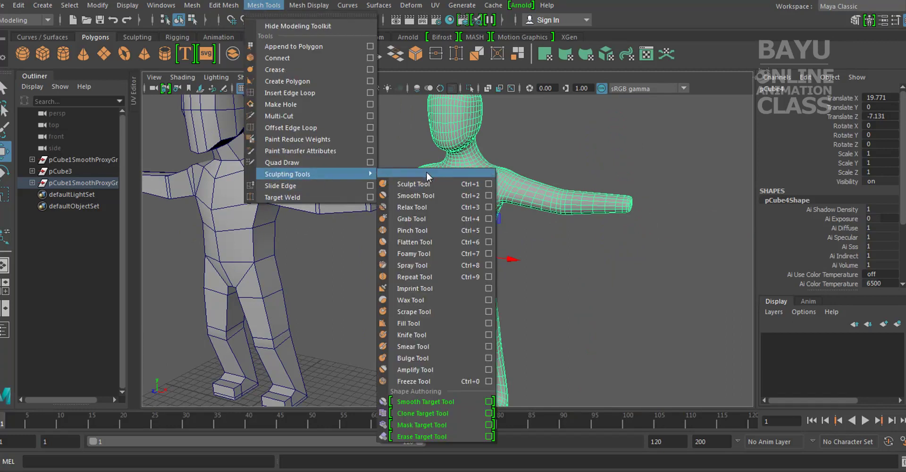
pyautogui.moveTo(491, 170); pyautogui.dragTo(751, 90)
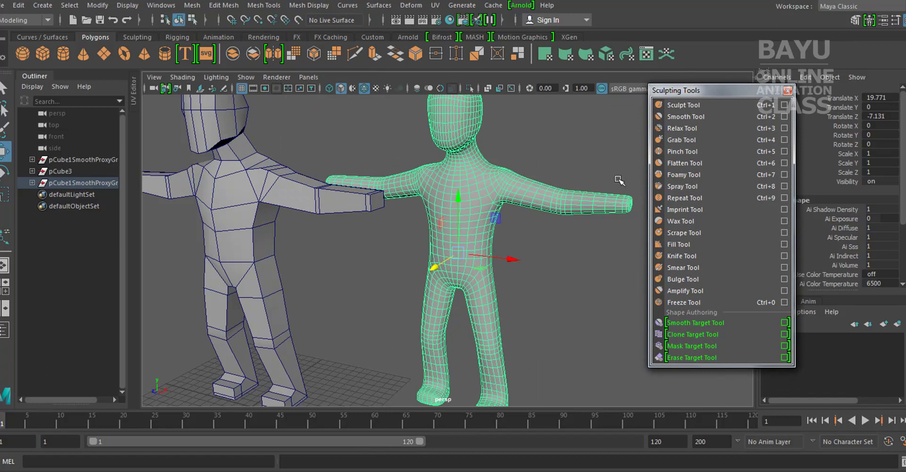
pyautogui.click(784, 105)
pyautogui.moveTo(247, 119); pyautogui.dragTo(238, 119)
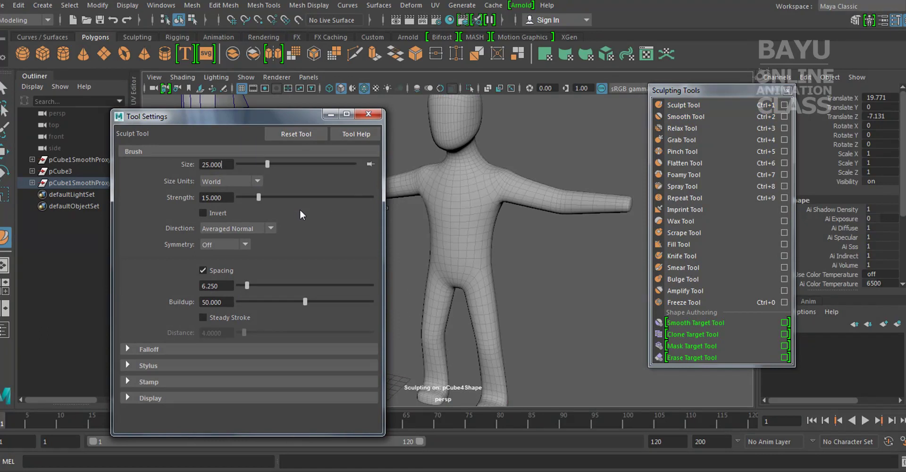
# Step: Set the sculpt brush size to 2.852
pyautogui.keyDown('alt'); pyautogui.moveTo(472, 235); pyautogui.dragTo(500, 241); pyautogui.keyUp('alt')
pyautogui.keyDown('alt'); pyautogui.moveTo(500, 240); pyautogui.dragTo(462, 222, button='right'); pyautogui.keyUp('alt')
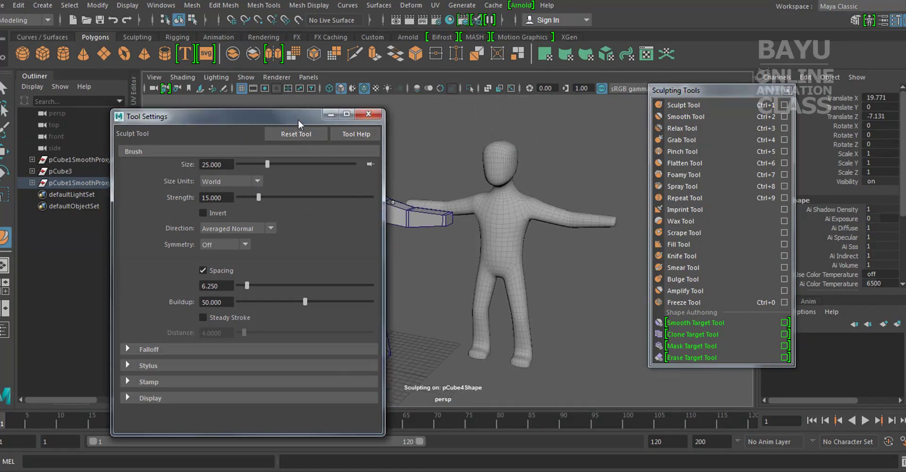
pyautogui.moveTo(298, 120); pyautogui.dragTo(199, 41)
pyautogui.keyDown('alt'); pyautogui.moveTo(472, 236); pyautogui.dragTo(509, 250, button='right'); pyautogui.keyUp('alt')
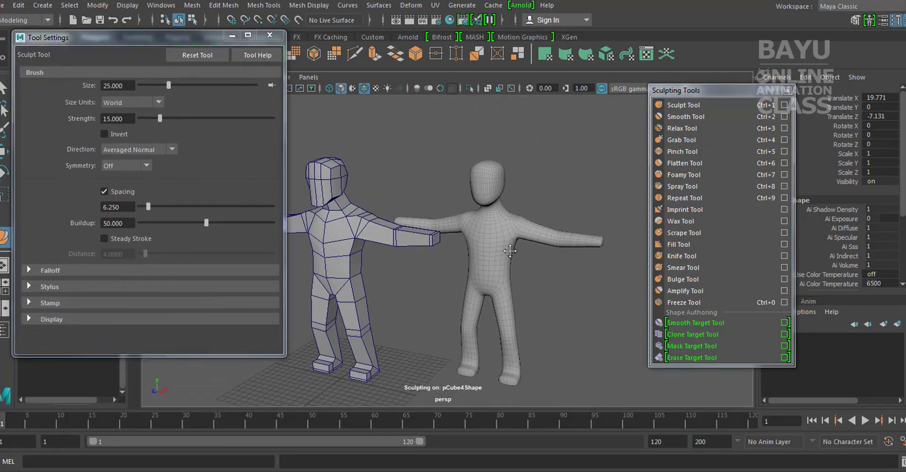
pyautogui.keyDown('alt'); pyautogui.moveTo(510, 251); pyautogui.dragTo(486, 244, button='middle'); pyautogui.keyUp('alt')
pyautogui.moveTo(449, 226); pyautogui.dragTo(283, 226)
# Step: Switch to the Move Tool and bring up pCube4Shape in the Attribute Editor
pyautogui.press('w')
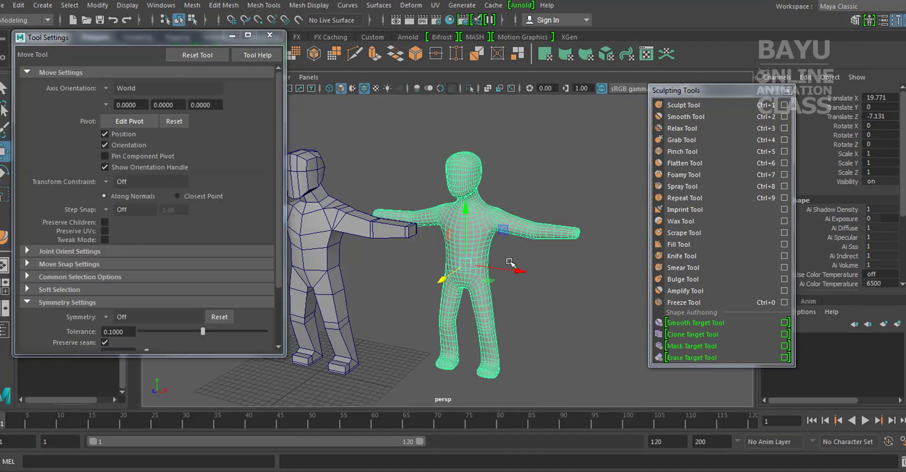
pyautogui.keyDown('alt'); pyautogui.moveTo(495, 269); pyautogui.dragTo(500, 248, button='middle'); pyautogui.keyUp('alt')
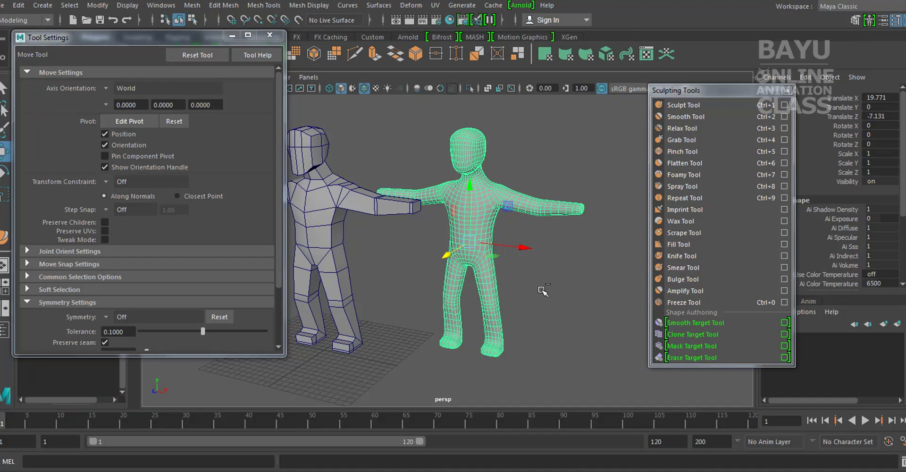
pyautogui.hotkey('ctrl', 'a')
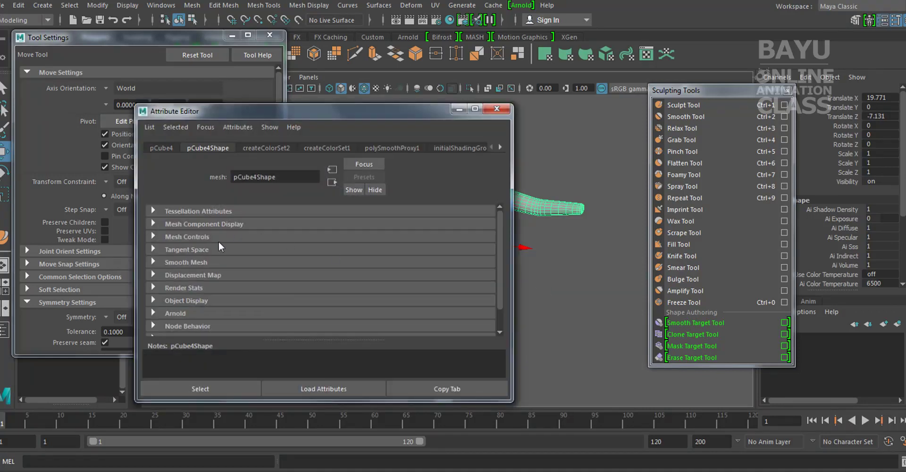
# Step: Expand Mesh Controls, close the Attribute Editor, and pick the Sculpt Tool again
pyautogui.click(176, 238)
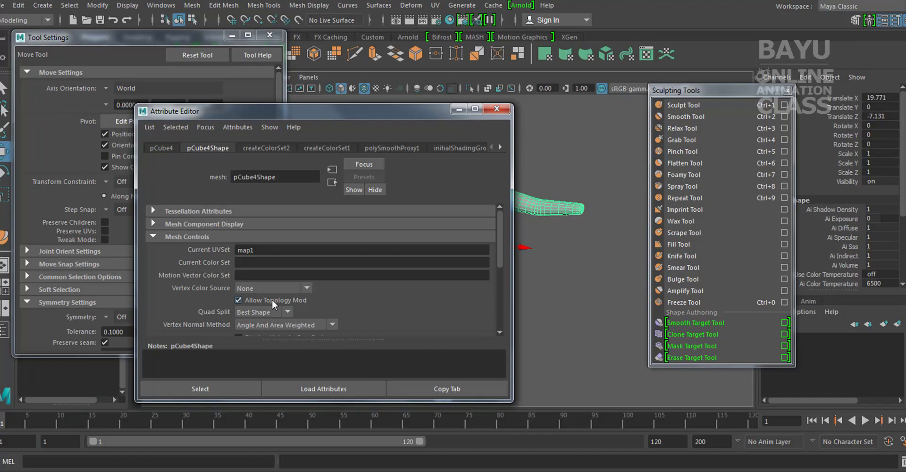
pyautogui.click(496, 108)
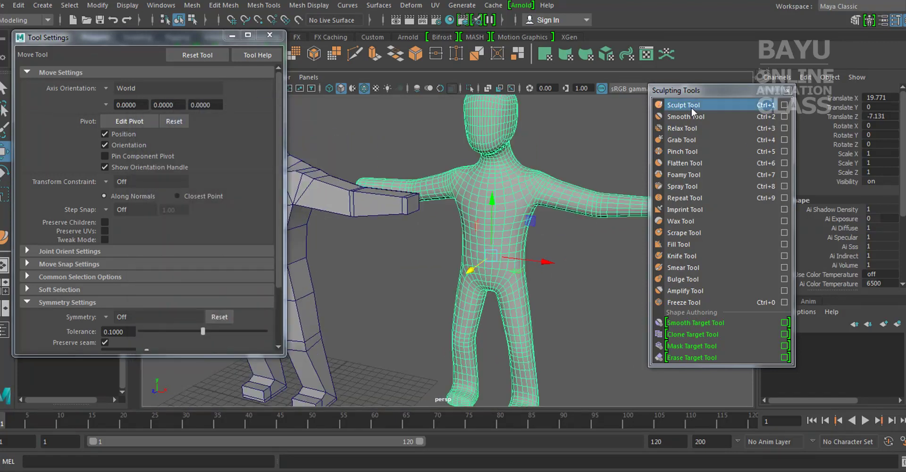
pyautogui.click(691, 106)
# Step: Set sculpt strength to 3 and enable Object X symmetry
pyautogui.keyDown('alt'); pyautogui.moveTo(493, 225); pyautogui.dragTo(394, 291); pyautogui.keyUp('alt')
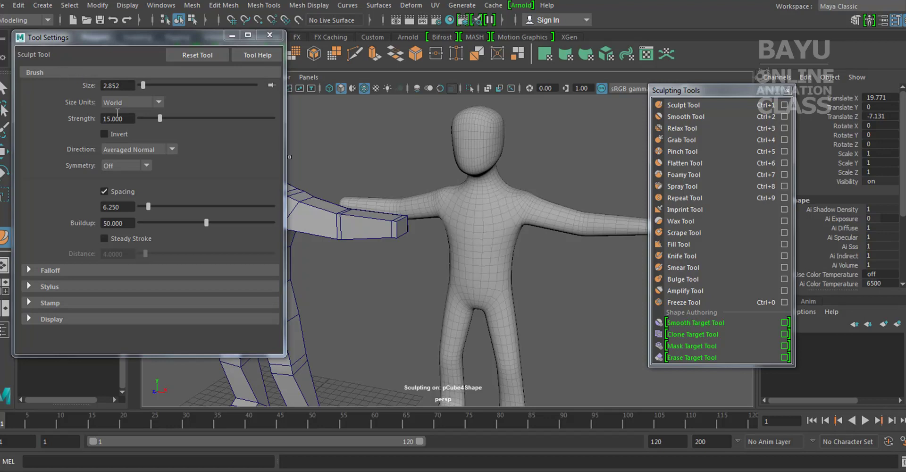
pyautogui.doubleClick(130, 120)
pyautogui.write('3.000')
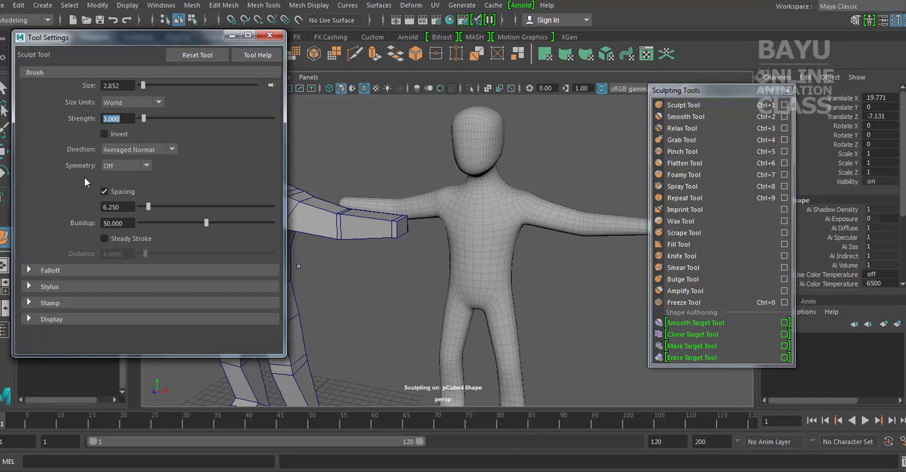
pyautogui.click(145, 166)
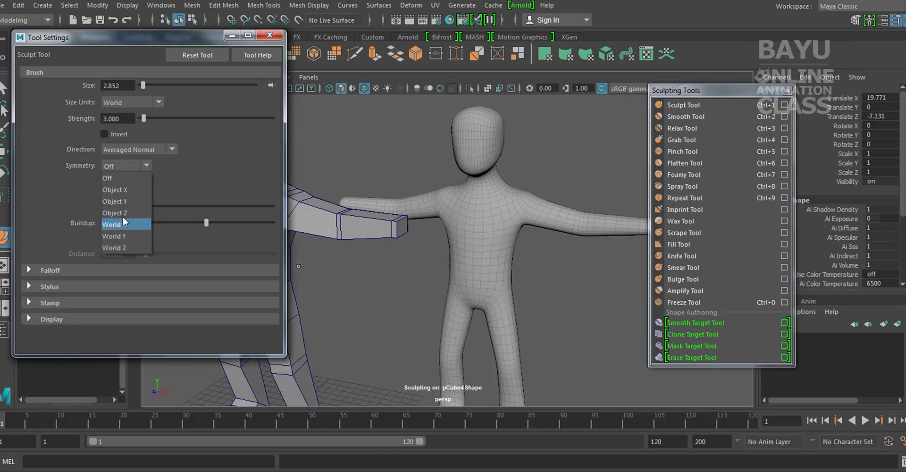
pyautogui.click(116, 190)
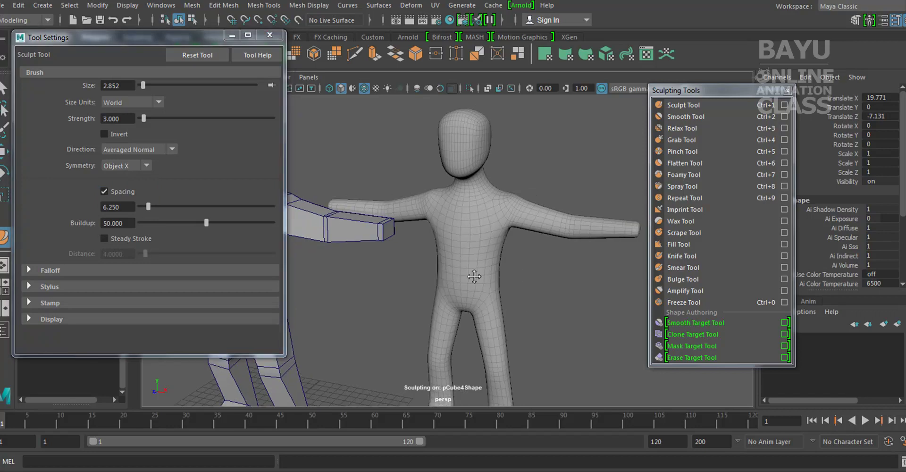
# Step: Shrink the sculpt brush size to 2.163
pyautogui.keyDown('alt'); pyautogui.moveTo(472, 264); pyautogui.dragTo(430, 263, button='middle'); pyautogui.keyUp('alt')
pyautogui.keyDown('alt'); pyautogui.moveTo(521, 223); pyautogui.dragTo(525, 250, button='middle'); pyautogui.keyUp('alt')
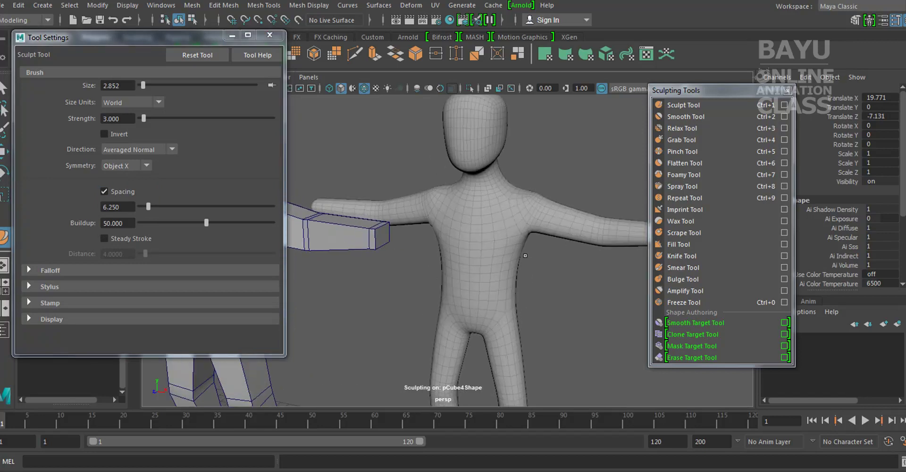
pyautogui.moveTo(525, 250)
pyautogui.keyDown('alt'); pyautogui.mouseDown()
pyautogui.moveTo(385, 283)
pyautogui.moveTo(596, 269)
pyautogui.moveTo(431, 268)
pyautogui.moveTo(599, 317)
pyautogui.mouseUp(); pyautogui.keyUp('alt')
pyautogui.scroll(3, 496, 287)
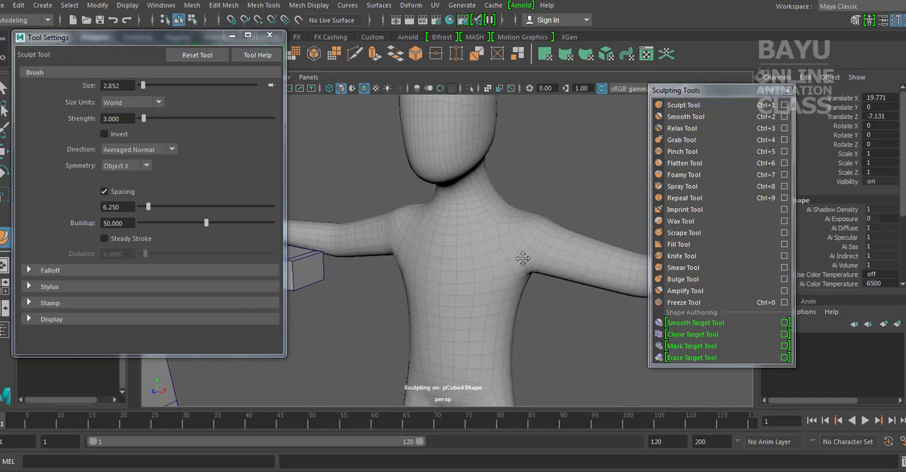
pyautogui.scroll(3, 472, 283)
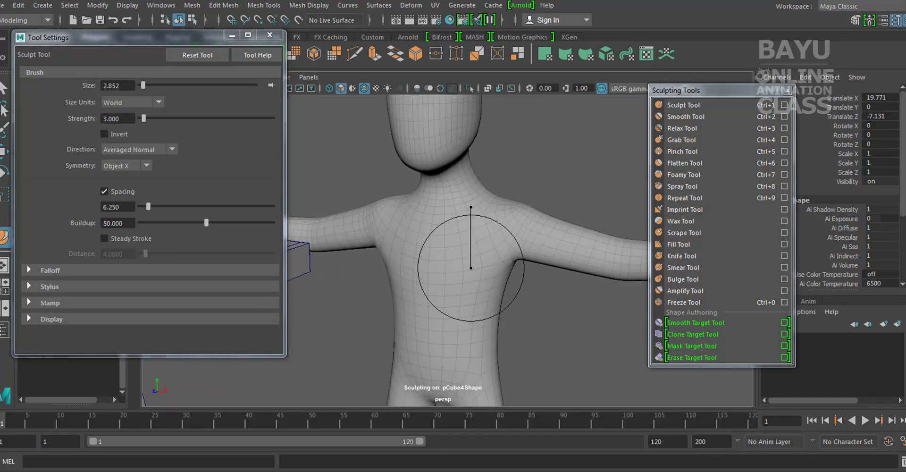
pyautogui.moveTo(471, 267)
pyautogui.mouseDown()
pyautogui.moveTo(502, 300)
pyautogui.moveTo(530, 249)
pyautogui.moveTo(482, 235)
pyautogui.mouseUp()
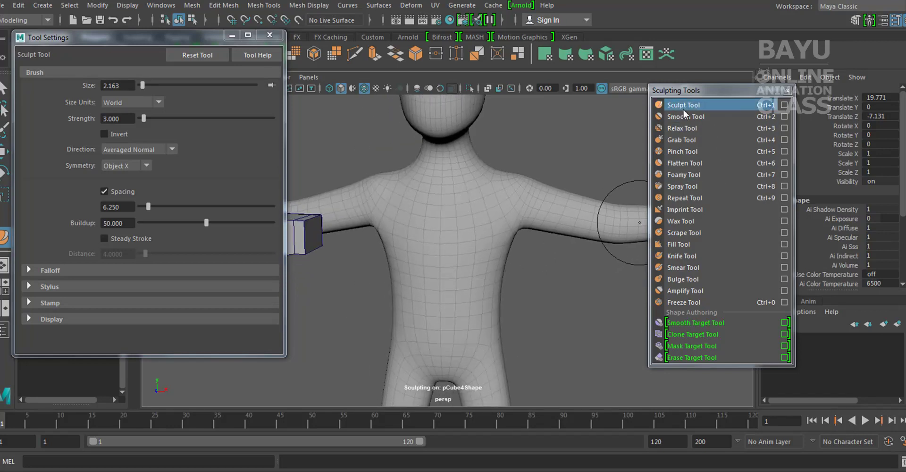
# Step: Switch to the Grab brush and enlarge it to 3.449
pyautogui.click(684, 141)
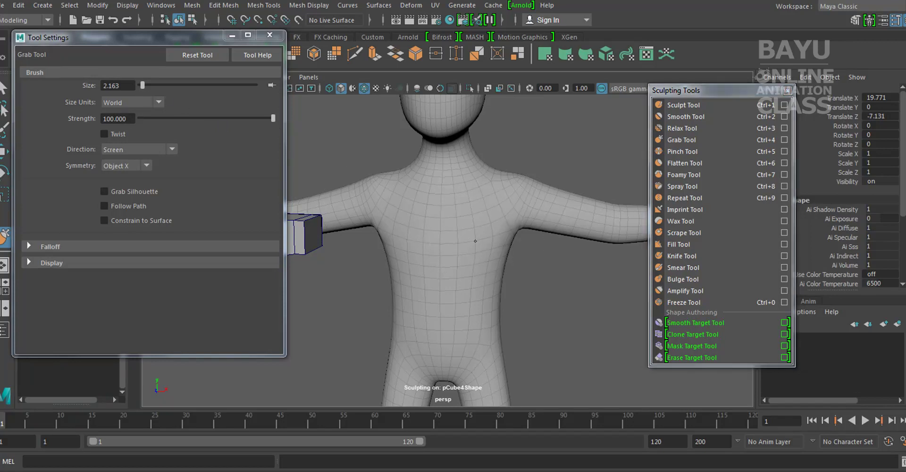
pyautogui.moveTo(476, 245); pyautogui.dragTo(484, 247)
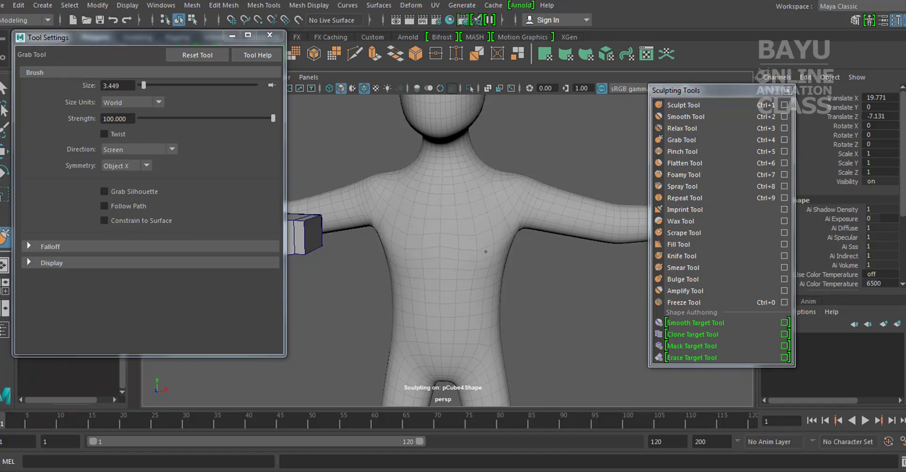
pyautogui.scroll(-3, 483, 254)
# Step: Inspect the smooth figure's torso, shoulders, arms and legs from several angles
pyautogui.keyDown('alt'); pyautogui.moveTo(484, 254); pyautogui.dragTo(505, 118); pyautogui.keyUp('alt')
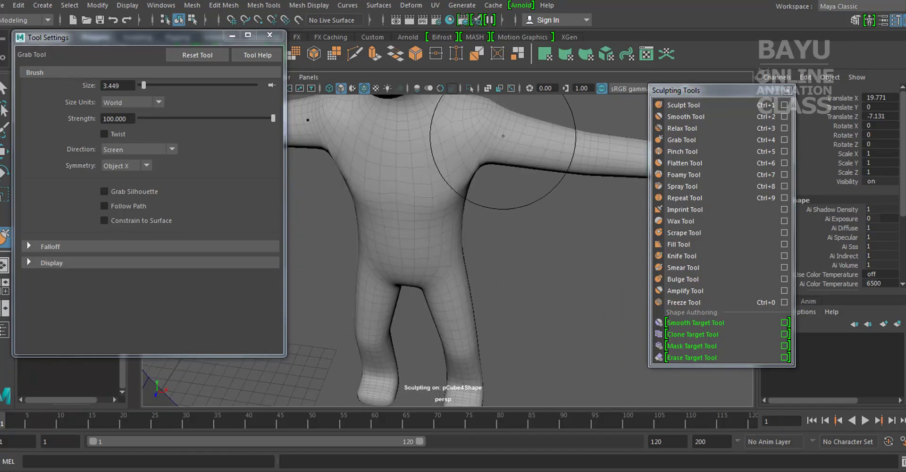
pyautogui.moveTo(508, 119)
pyautogui.keyDown('alt'); pyautogui.mouseDown()
pyautogui.moveTo(507, 274)
pyautogui.moveTo(472, 264)
pyautogui.mouseUp(); pyautogui.keyUp('alt')
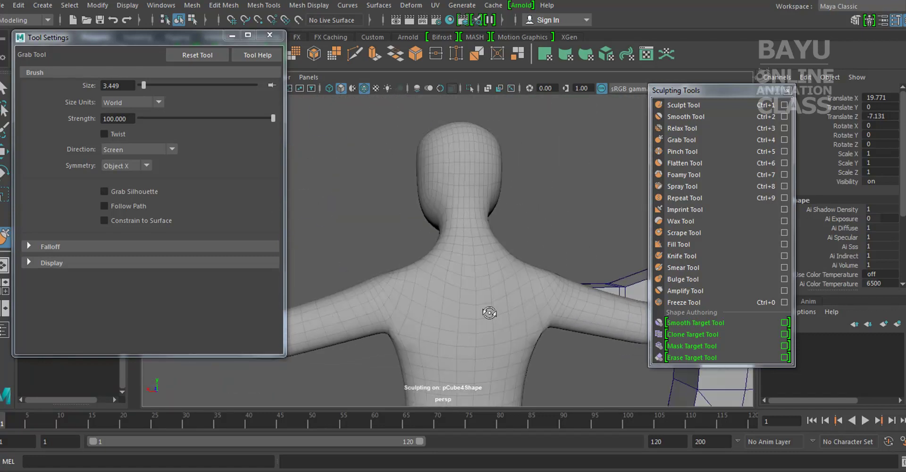
pyautogui.keyDown('alt'); pyautogui.moveTo(485, 313); pyautogui.dragTo(515, 281); pyautogui.keyUp('alt')
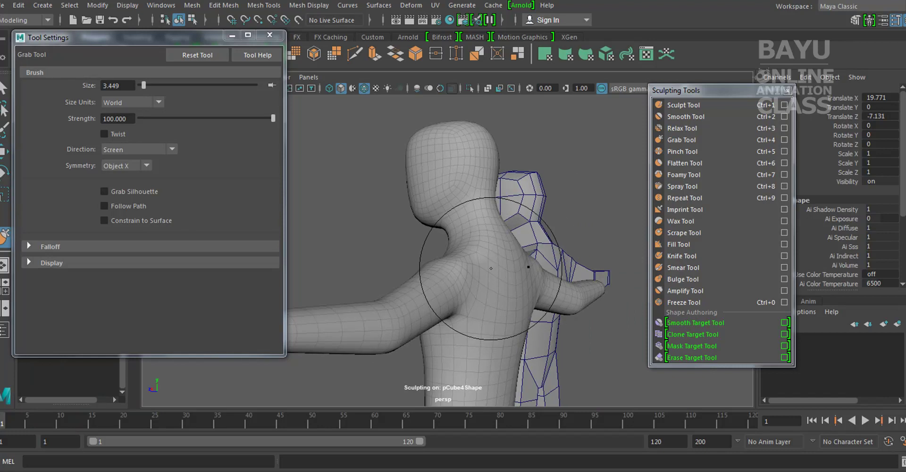
pyautogui.keyDown('alt'); pyautogui.moveTo(495, 269); pyautogui.dragTo(496, 227); pyautogui.keyUp('alt')
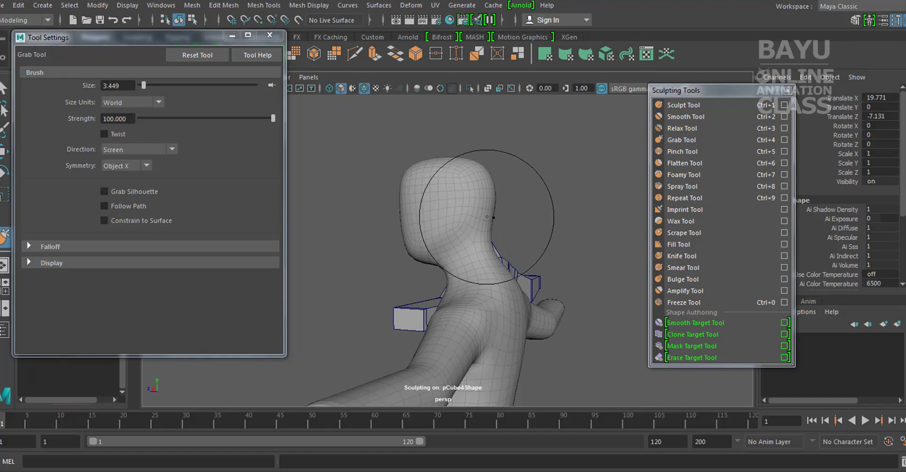
pyautogui.keyDown('alt'); pyautogui.moveTo(490, 218); pyautogui.dragTo(597, 263); pyautogui.keyUp('alt')
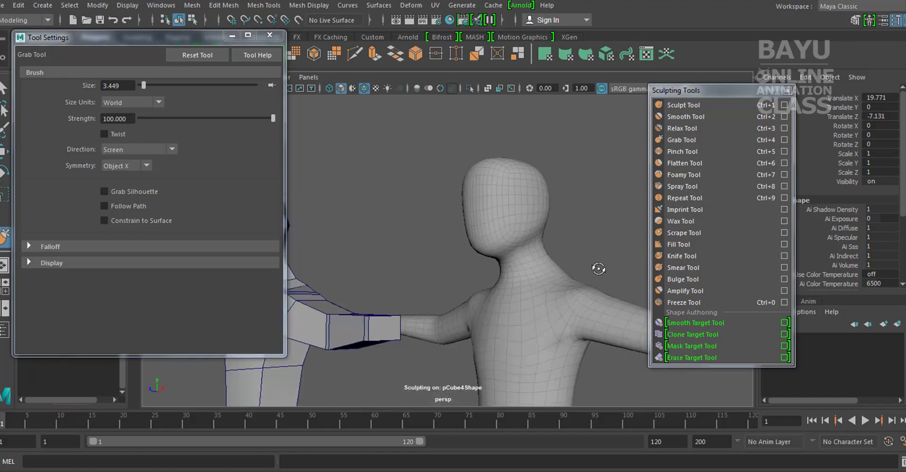
pyautogui.moveTo(545, 323)
pyautogui.keyDown('alt'); pyautogui.mouseDown()
pyautogui.moveTo(464, 311)
pyautogui.moveTo(469, 283)
pyautogui.moveTo(465, 303)
pyautogui.mouseUp(); pyautogui.keyUp('alt')
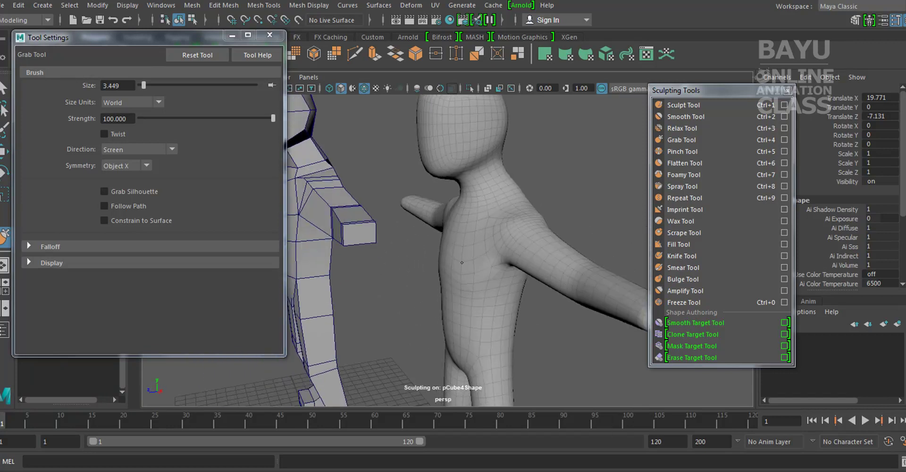
pyautogui.moveTo(460, 262)
pyautogui.keyDown('alt'); pyautogui.mouseDown()
pyautogui.moveTo(501, 249)
pyautogui.moveTo(522, 259)
pyautogui.moveTo(503, 228)
pyautogui.mouseUp(); pyautogui.keyUp('alt')
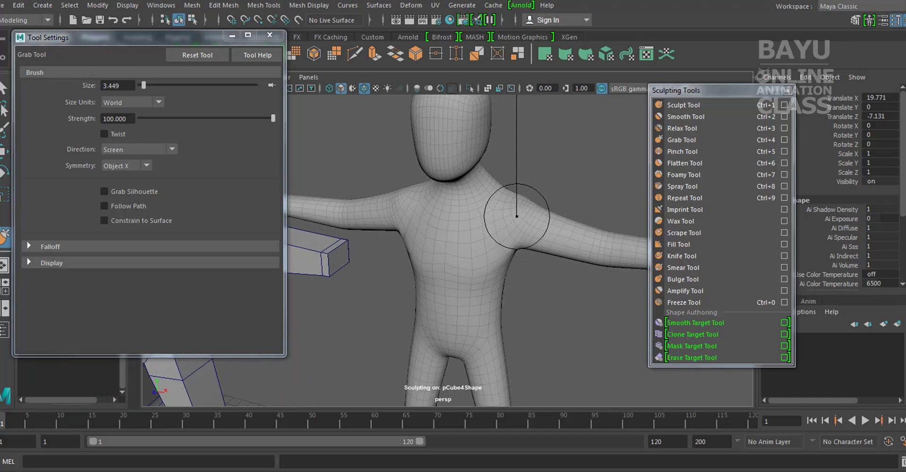
pyautogui.moveTo(533, 209)
pyautogui.keyDown('alt'); pyautogui.mouseDown()
pyautogui.moveTo(475, 257)
pyautogui.moveTo(526, 243)
pyautogui.moveTo(550, 267)
pyautogui.moveTo(633, 242)
pyautogui.moveTo(525, 243)
pyautogui.moveTo(512, 207)
pyautogui.moveTo(549, 224)
pyautogui.moveTo(457, 263)
pyautogui.moveTo(471, 284)
pyautogui.moveTo(505, 263)
pyautogui.moveTo(619, 251)
pyautogui.moveTo(544, 211)
pyautogui.mouseUp(); pyautogui.keyUp('alt')
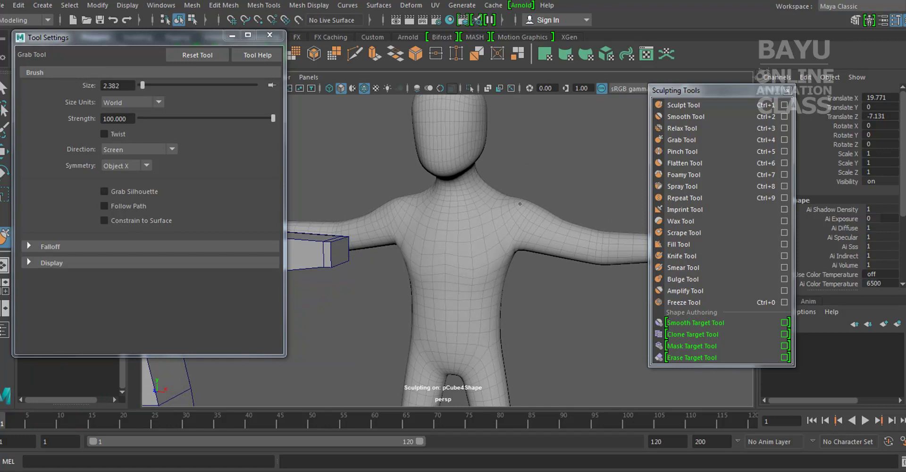
pyautogui.moveTo(541, 211)
pyautogui.keyDown('alt'); pyautogui.mouseDown()
pyautogui.moveTo(530, 275)
pyautogui.moveTo(476, 277)
pyautogui.moveTo(528, 319)
pyautogui.moveTo(543, 300)
pyautogui.mouseUp(); pyautogui.keyUp('alt')
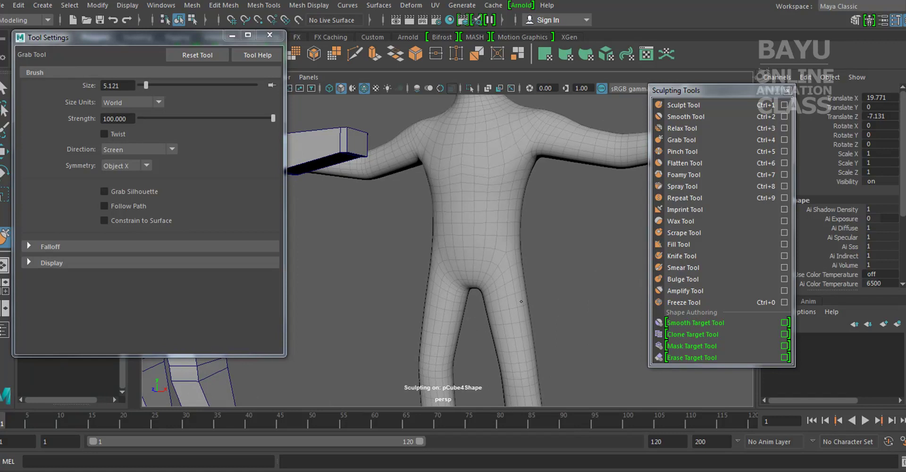
# Step: Check the figure front and back, and shrink the grab brush to 3.083
pyautogui.keyDown('alt'); pyautogui.moveTo(546, 218); pyautogui.dragTo(509, 221); pyautogui.keyUp('alt')
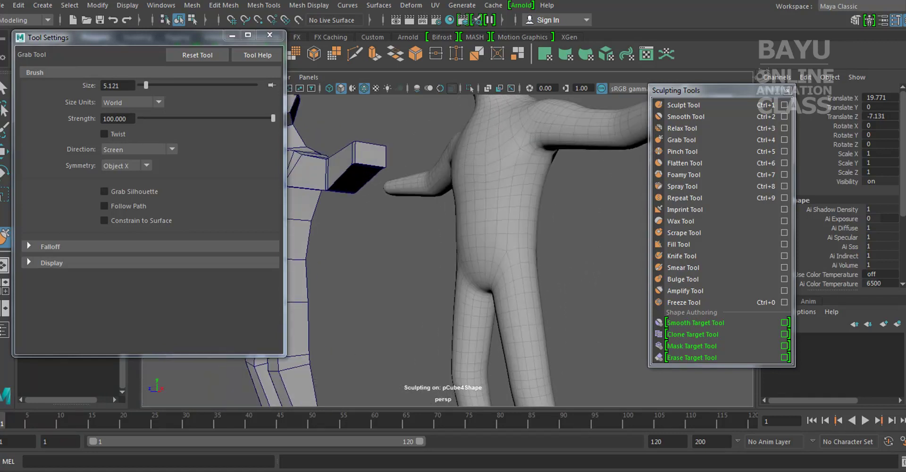
pyautogui.moveTo(547, 175)
pyautogui.keyDown('alt'); pyautogui.mouseDown()
pyautogui.moveTo(537, 185)
pyautogui.moveTo(522, 178)
pyautogui.moveTo(476, 193)
pyautogui.moveTo(465, 257)
pyautogui.moveTo(530, 289)
pyautogui.moveTo(466, 249)
pyautogui.moveTo(499, 228)
pyautogui.moveTo(471, 197)
pyautogui.moveTo(521, 231)
pyautogui.moveTo(547, 231)
pyautogui.mouseUp(); pyautogui.keyUp('alt')
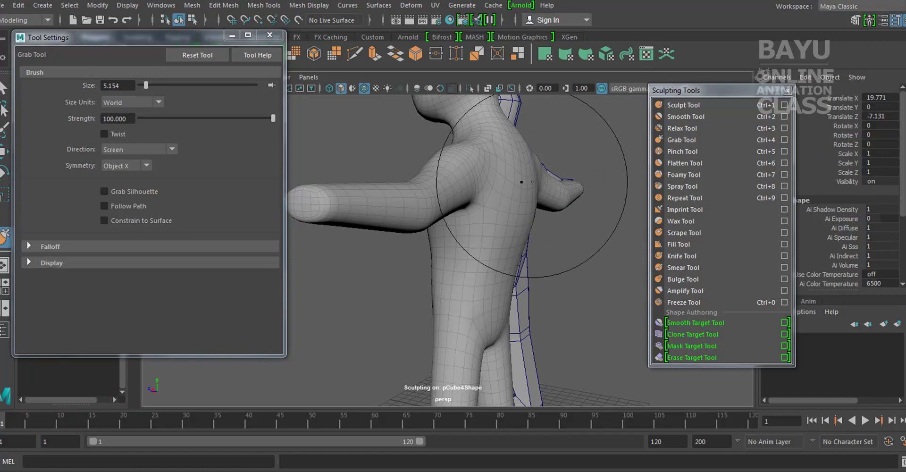
pyautogui.keyDown('alt'); pyautogui.moveTo(521, 182); pyautogui.dragTo(537, 230); pyautogui.keyUp('alt')
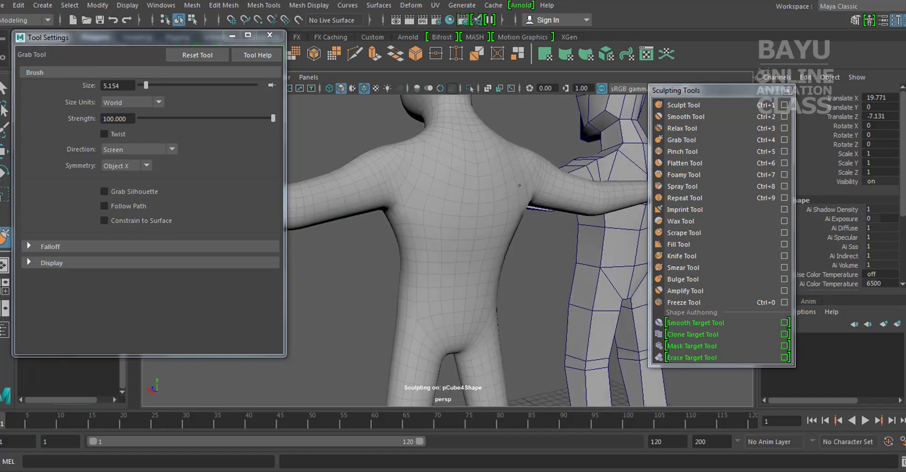
pyautogui.keyDown('alt'); pyautogui.moveTo(418, 172); pyautogui.dragTo(461, 232); pyautogui.keyUp('alt')
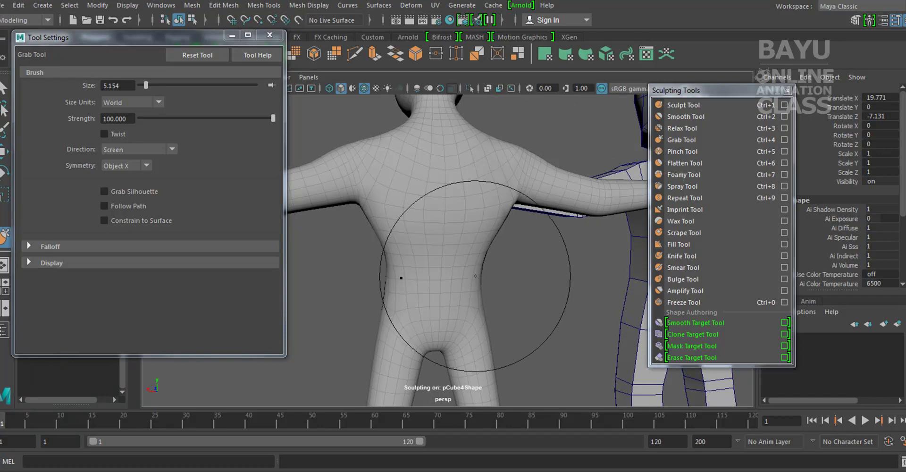
pyautogui.scroll(3, 475, 275)
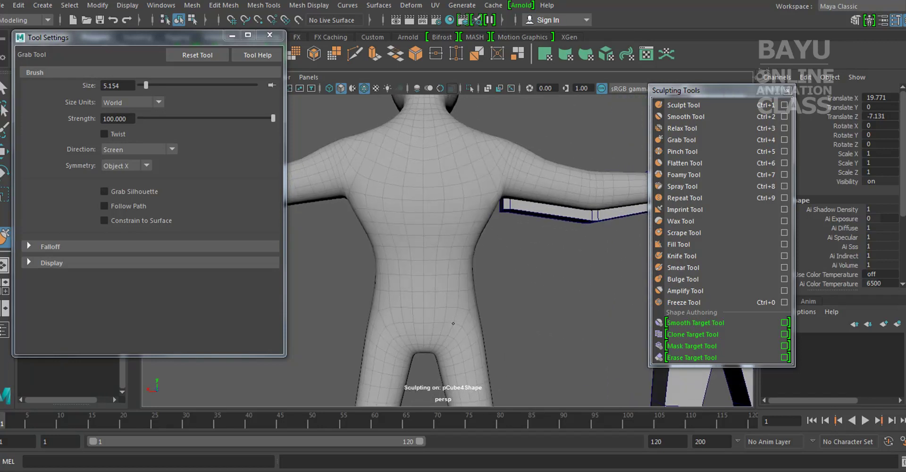
pyautogui.moveTo(424, 324)
pyautogui.mouseDown()
pyautogui.moveTo(406, 325)
pyautogui.moveTo(516, 324)
pyautogui.mouseUp()
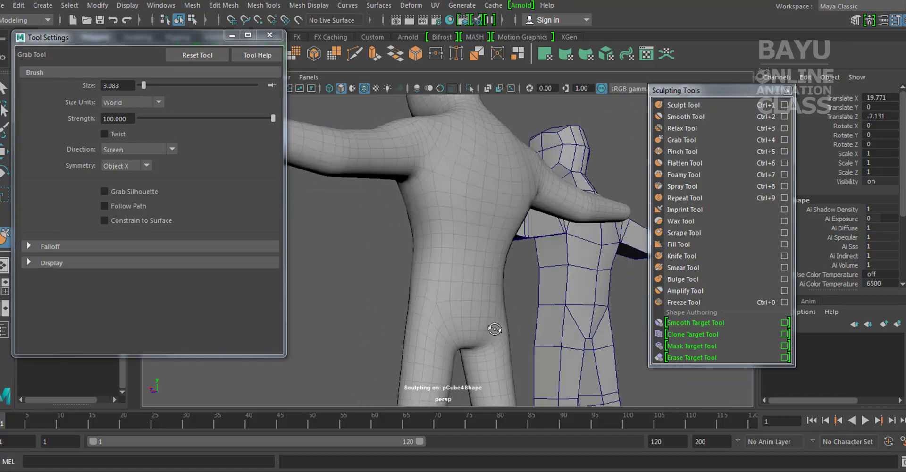
# Step: Slightly enlarge the brush and pull the knee contour
pyautogui.moveTo(434, 324)
pyautogui.keyDown('alt'); pyautogui.mouseDown()
pyautogui.moveTo(460, 375)
pyautogui.moveTo(435, 292)
pyautogui.moveTo(424, 332)
pyautogui.mouseUp(); pyautogui.keyUp('alt')
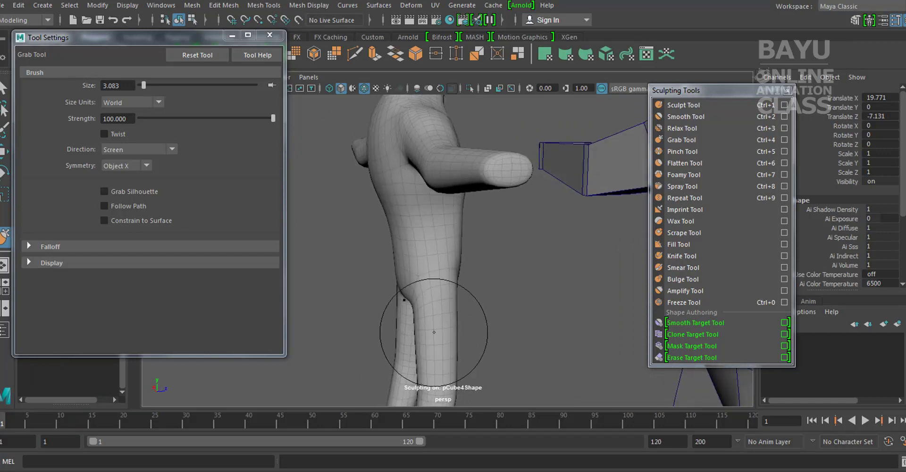
pyautogui.keyDown('alt'); pyautogui.moveTo(424, 332); pyautogui.dragTo(455, 263, button='middle'); pyautogui.keyUp('alt')
pyautogui.moveTo(454, 263)
pyautogui.mouseDown()
pyautogui.moveTo(464, 267)
pyautogui.moveTo(455, 267)
pyautogui.mouseUp()
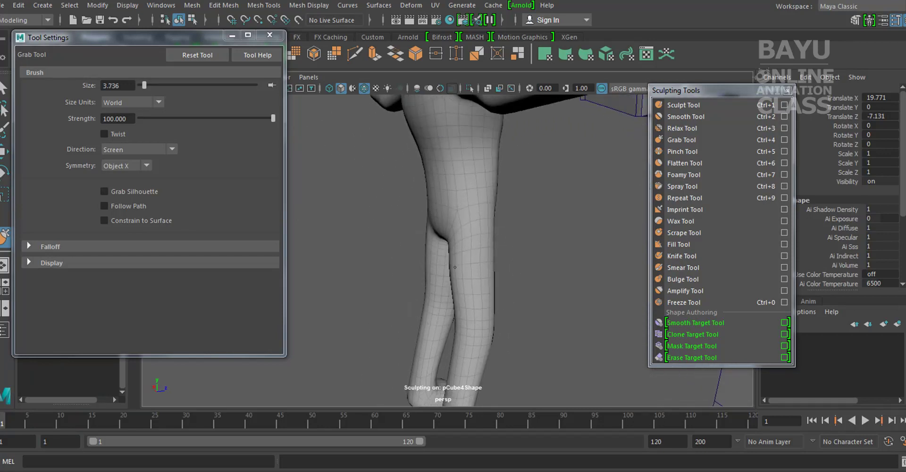
pyautogui.moveTo(440, 220); pyautogui.dragTo(486, 227)
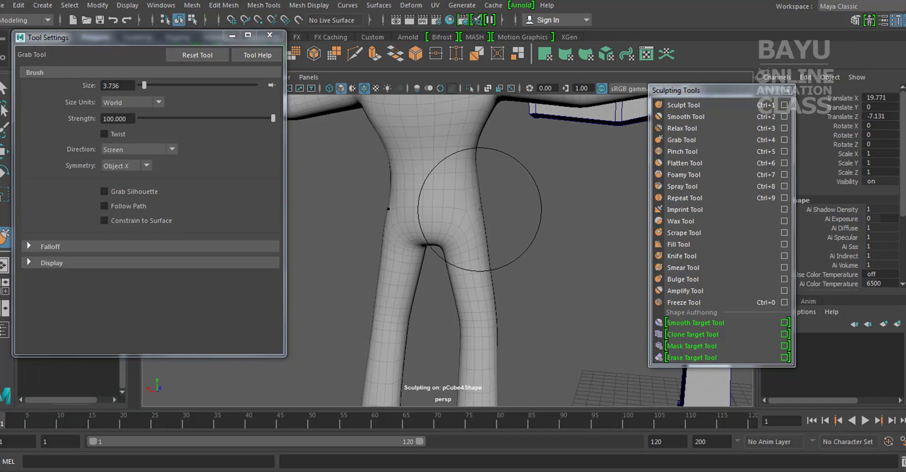
# Step: Enlarge the brush and check the leg from the side and front
pyautogui.keyDown('alt'); pyautogui.moveTo(492, 275); pyautogui.dragTo(505, 270); pyautogui.keyUp('alt')
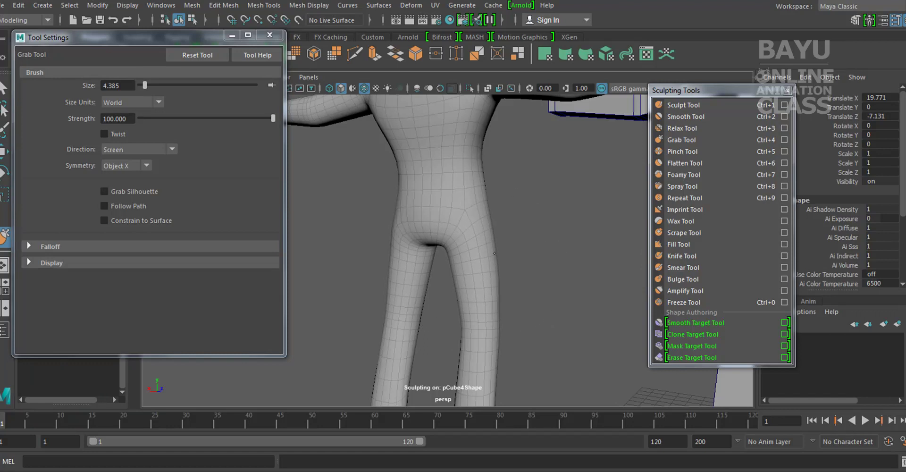
pyautogui.keyDown('alt'); pyautogui.moveTo(493, 253); pyautogui.dragTo(490, 286); pyautogui.keyUp('alt')
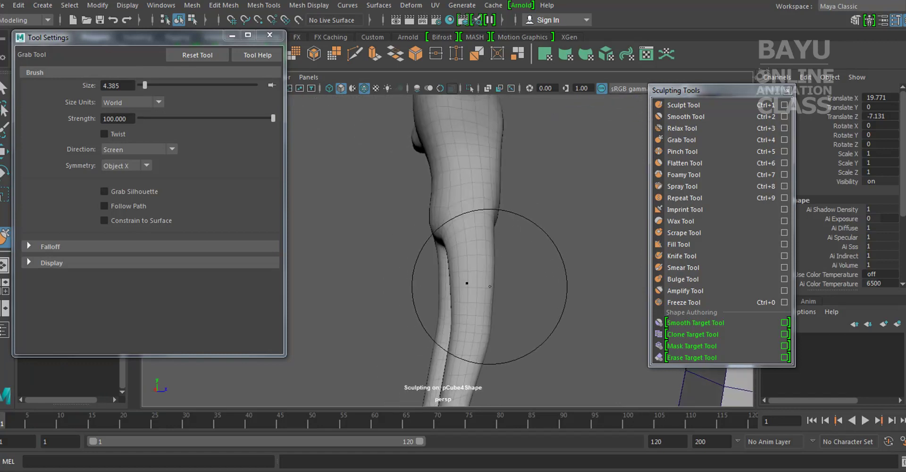
pyautogui.keyDown('alt'); pyautogui.moveTo(494, 285); pyautogui.dragTo(494, 210); pyautogui.keyUp('alt')
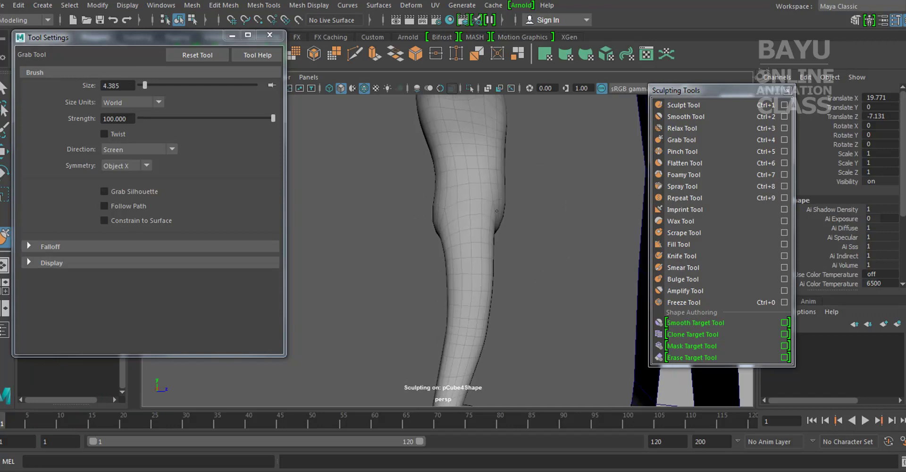
pyautogui.moveTo(536, 234)
pyautogui.keyDown('alt'); pyautogui.mouseDown()
pyautogui.moveTo(439, 253)
pyautogui.moveTo(475, 168)
pyautogui.moveTo(465, 189)
pyautogui.mouseUp(); pyautogui.keyUp('alt')
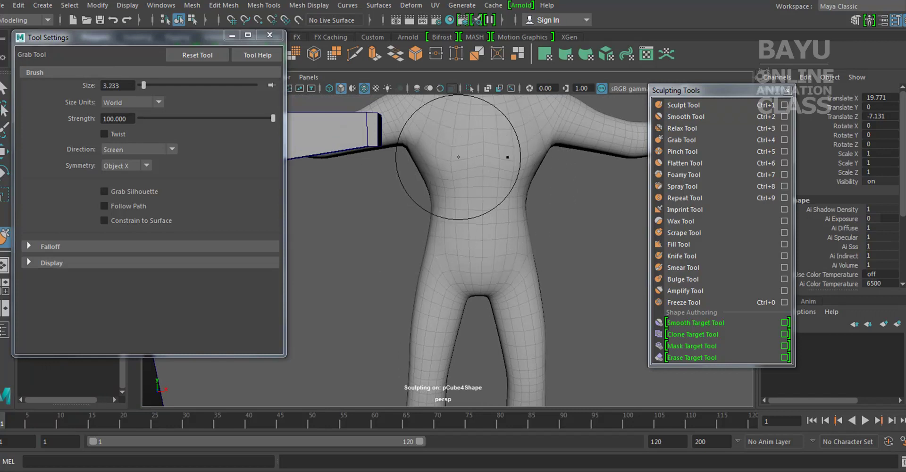
# Step: Reshape the arm's underside near the armpit with the Grab brush
pyautogui.moveTo(465, 157)
pyautogui.keyDown('alt'); pyautogui.mouseDown()
pyautogui.moveTo(505, 243)
pyautogui.moveTo(469, 289)
pyautogui.moveTo(481, 208)
pyautogui.mouseUp(); pyautogui.keyUp('alt')
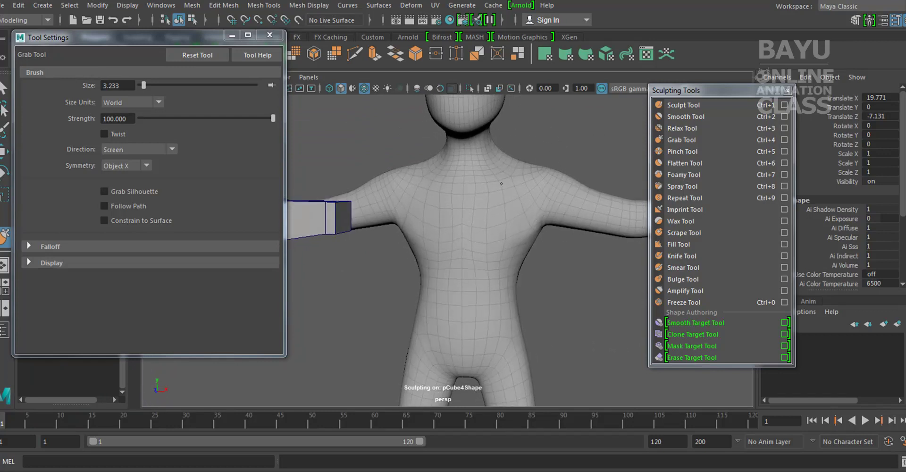
pyautogui.moveTo(528, 177)
pyautogui.keyDown('alt'); pyautogui.mouseDown()
pyautogui.moveTo(530, 196)
pyautogui.moveTo(513, 179)
pyautogui.mouseUp(); pyautogui.keyUp('alt')
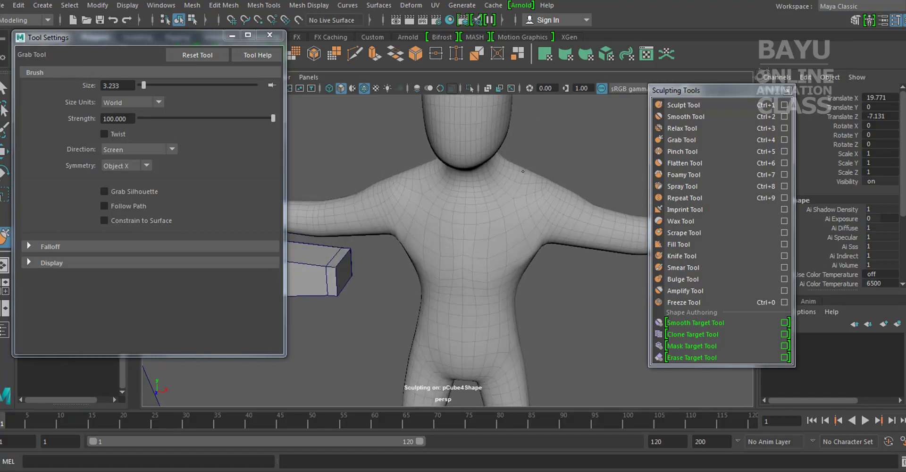
pyautogui.moveTo(509, 165)
pyautogui.keyDown('alt'); pyautogui.mouseDown()
pyautogui.moveTo(539, 188)
pyautogui.moveTo(574, 188)
pyautogui.moveTo(493, 198)
pyautogui.moveTo(506, 190)
pyautogui.moveTo(496, 202)
pyautogui.moveTo(475, 142)
pyautogui.moveTo(531, 200)
pyautogui.moveTo(471, 165)
pyautogui.moveTo(499, 196)
pyautogui.moveTo(499, 132)
pyautogui.mouseUp(); pyautogui.keyUp('alt')
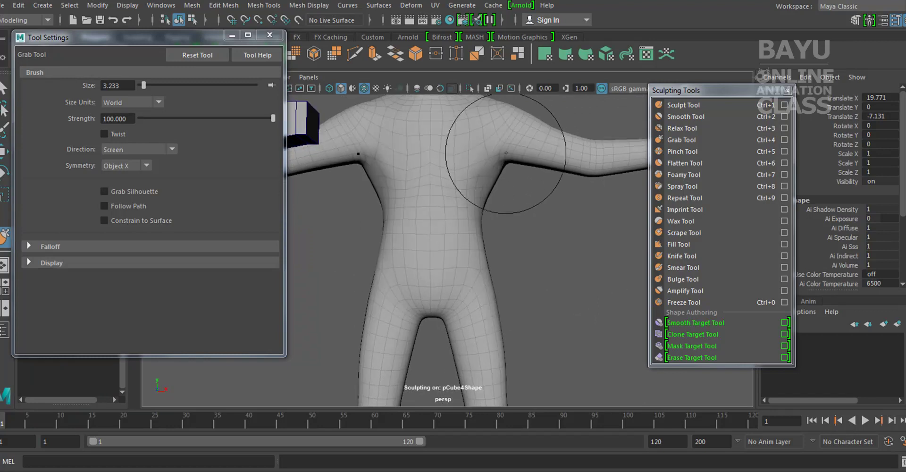
pyautogui.moveTo(500, 179)
pyautogui.keyDown('alt'); pyautogui.mouseDown()
pyautogui.moveTo(469, 227)
pyautogui.moveTo(388, 304)
pyautogui.mouseUp(); pyautogui.keyUp('alt')
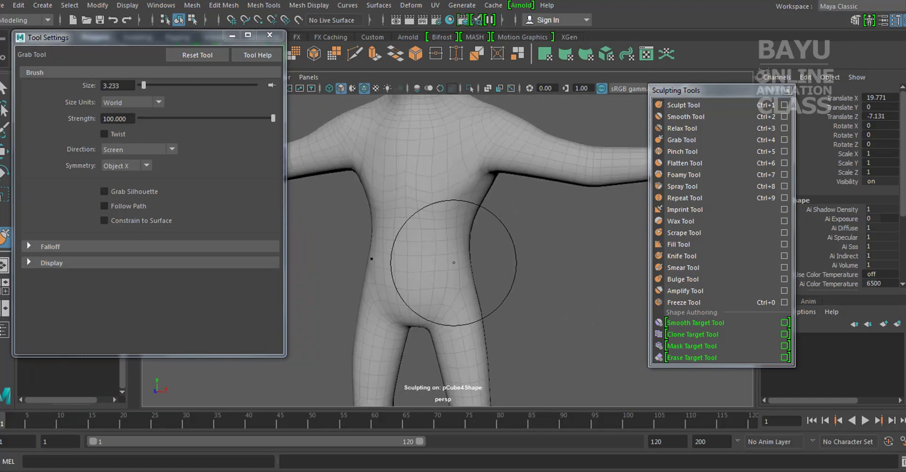
pyautogui.moveTo(434, 267)
pyautogui.keyDown('alt'); pyautogui.mouseDown()
pyautogui.moveTo(481, 279)
pyautogui.moveTo(458, 260)
pyautogui.moveTo(473, 218)
pyautogui.moveTo(465, 188)
pyautogui.moveTo(491, 202)
pyautogui.moveTo(515, 182)
pyautogui.mouseUp(); pyautogui.keyUp('alt')
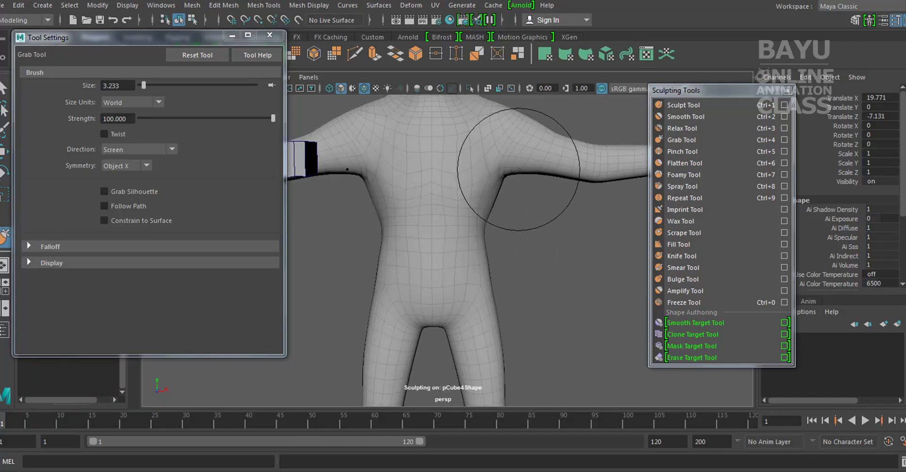
pyautogui.scroll(2, 566, 198)
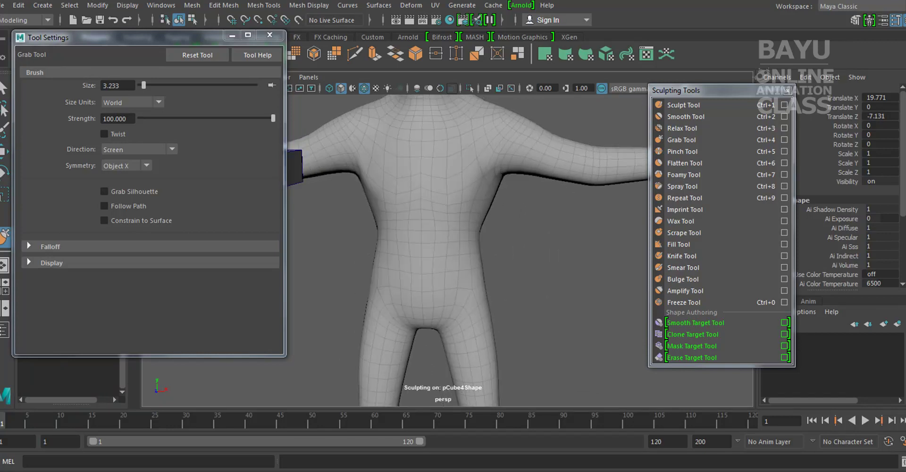
pyautogui.scroll(3, 529, 214)
pyautogui.moveTo(529, 214)
pyautogui.keyDown('alt'); pyautogui.mouseDown()
pyautogui.moveTo(475, 295)
pyautogui.moveTo(424, 265)
pyautogui.moveTo(500, 258)
pyautogui.moveTo(434, 253)
pyautogui.mouseUp(); pyautogui.keyUp('alt')
pyautogui.moveTo(483, 226); pyautogui.dragTo(507, 171)
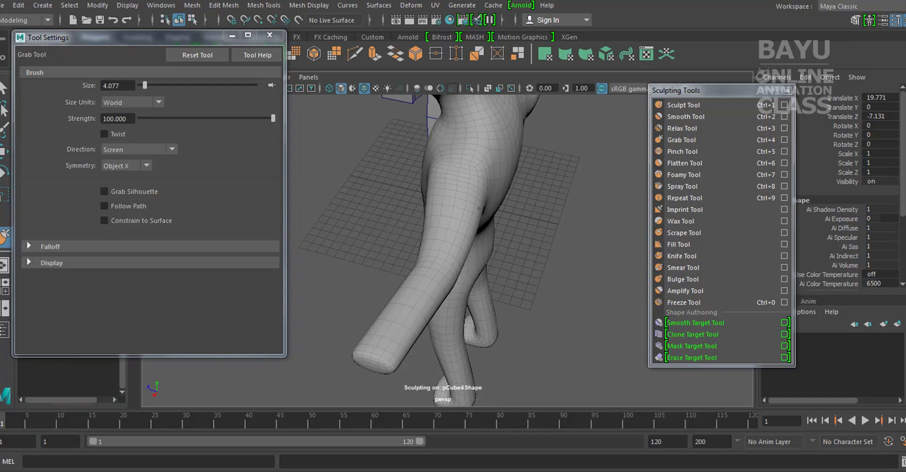
pyautogui.moveTo(479, 209)
pyautogui.keyDown('alt'); pyautogui.mouseDown()
pyautogui.moveTo(522, 277)
pyautogui.moveTo(414, 231)
pyautogui.moveTo(542, 236)
pyautogui.mouseUp(); pyautogui.keyUp('alt')
pyautogui.scroll(-2, 505, 237)
pyautogui.scroll(4, 479, 230)
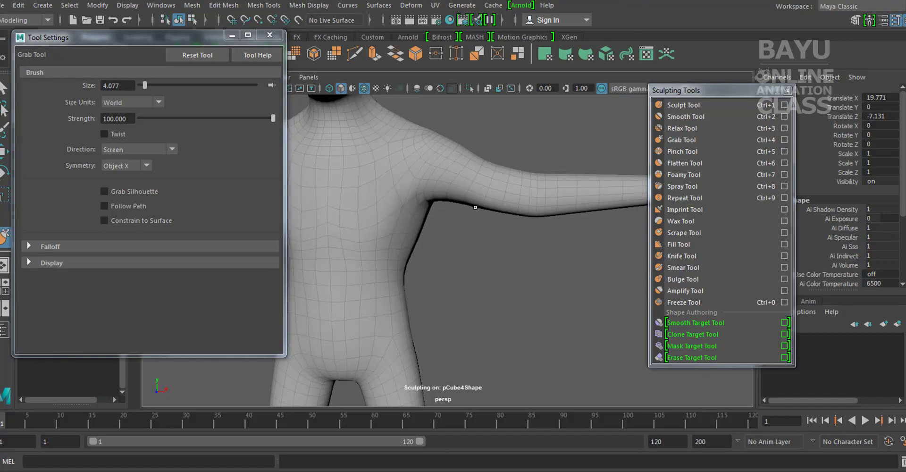
pyautogui.moveTo(477, 210); pyautogui.dragTo(478, 208)
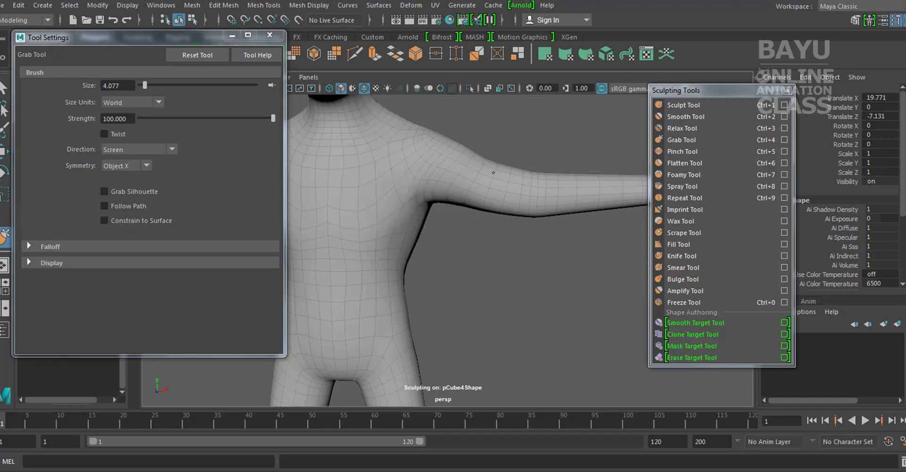
# Step: Resize the brush and push out the lower side of the arm
pyautogui.keyDown('alt'); pyautogui.moveTo(493, 170); pyautogui.dragTo(440, 394); pyautogui.keyUp('alt')
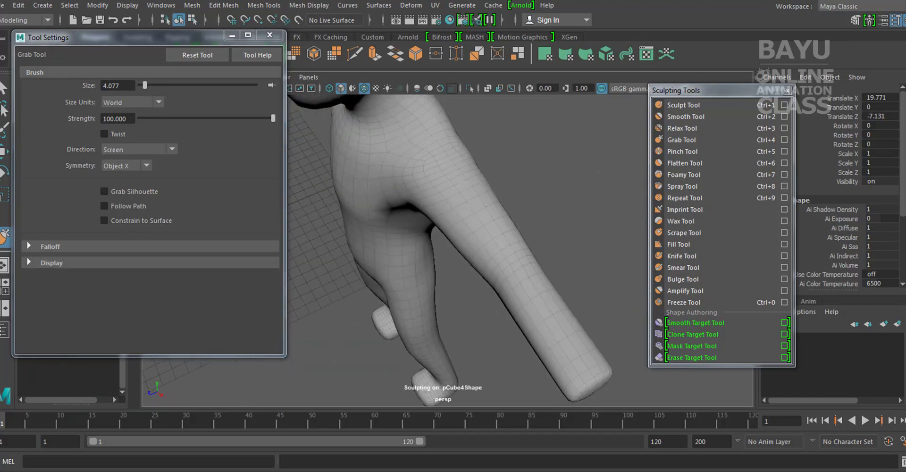
pyautogui.moveTo(466, 249); pyautogui.dragTo(463, 295)
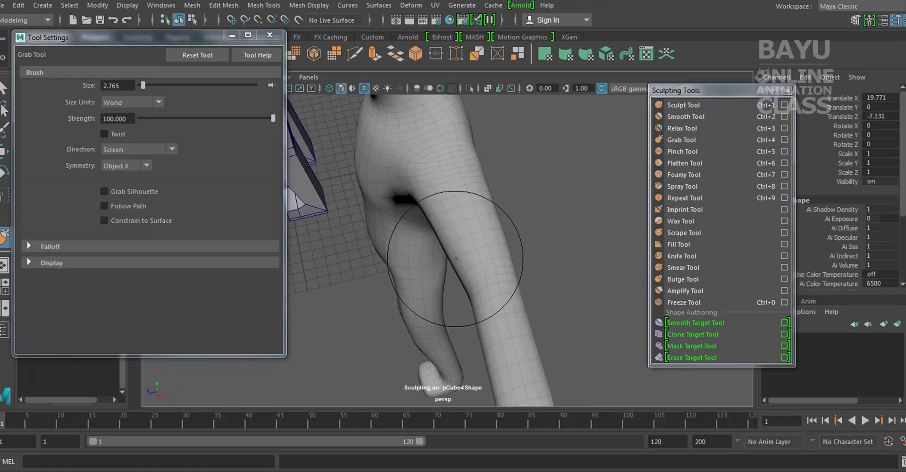
pyautogui.moveTo(450, 260)
pyautogui.keyDown('alt'); pyautogui.mouseDown()
pyautogui.moveTo(506, 228)
pyautogui.moveTo(549, 293)
pyautogui.moveTo(523, 284)
pyautogui.moveTo(445, 300)
pyautogui.moveTo(523, 324)
pyautogui.moveTo(502, 340)
pyautogui.mouseUp(); pyautogui.keyUp('alt')
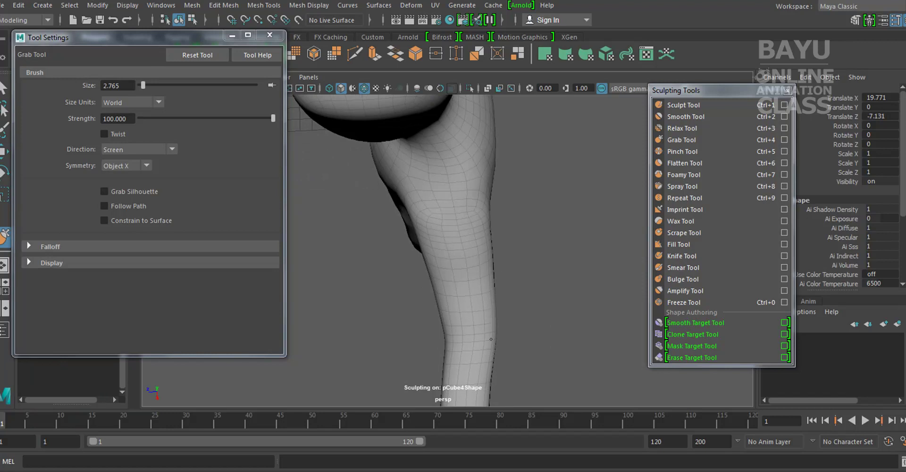
pyautogui.keyDown('alt'); pyautogui.moveTo(511, 346); pyautogui.dragTo(479, 295); pyautogui.keyUp('alt')
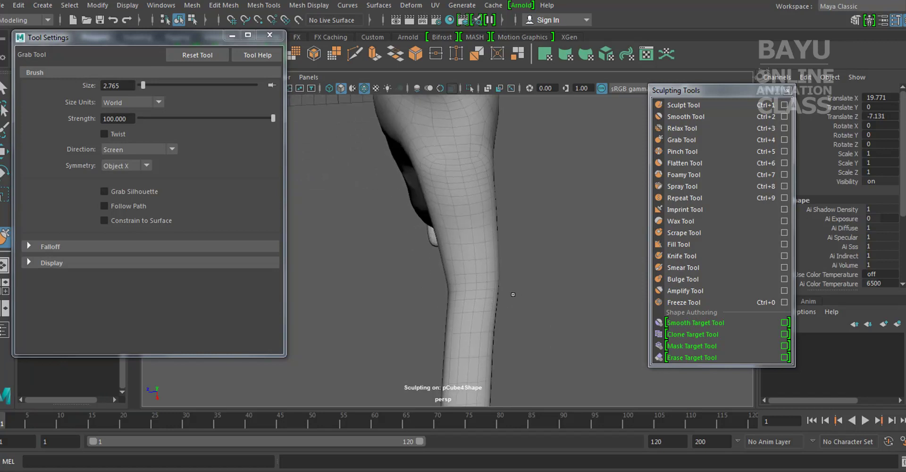
pyautogui.moveTo(480, 296)
pyautogui.keyDown('alt'); pyautogui.mouseDown(button='middle')
pyautogui.moveTo(524, 292)
pyautogui.moveTo(499, 277)
pyautogui.mouseUp(button='middle'); pyautogui.keyUp('alt')
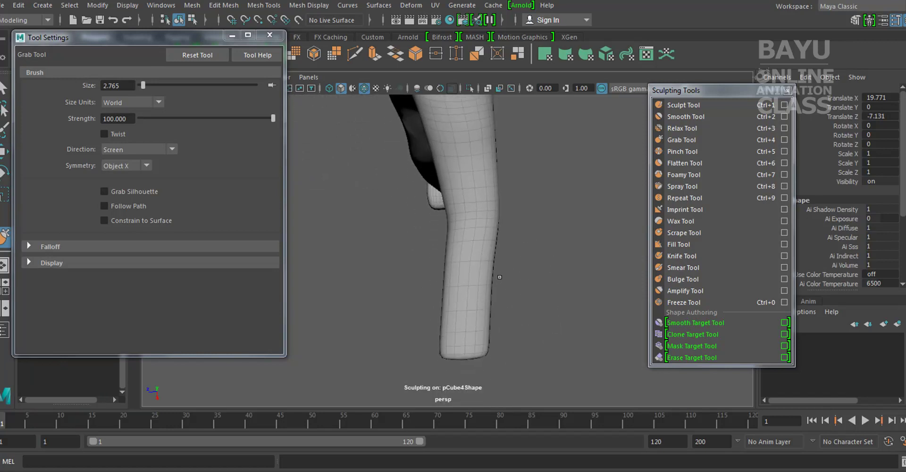
pyautogui.moveTo(487, 278)
pyautogui.mouseDown()
pyautogui.moveTo(500, 277)
pyautogui.moveTo(496, 268)
pyautogui.mouseUp()
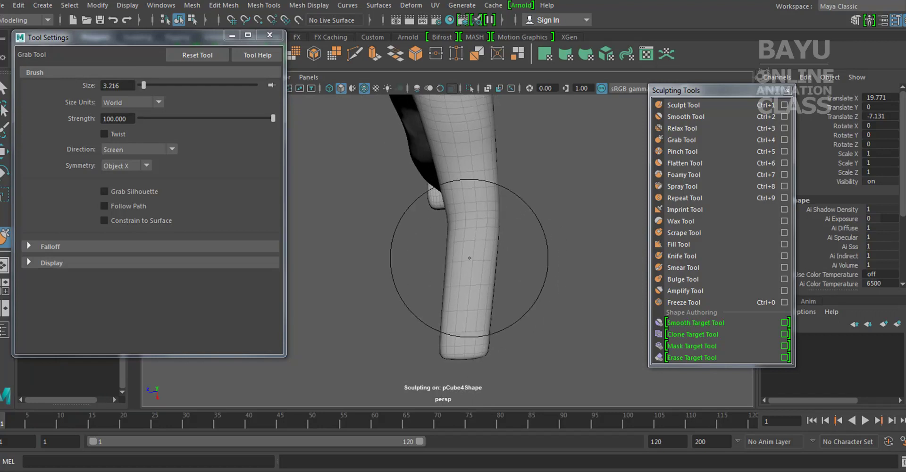
# Step: Pull the arm's outer part upward to refine its shape
pyautogui.keyDown('alt'); pyautogui.moveTo(461, 334); pyautogui.dragTo(596, 227); pyautogui.keyUp('alt')
pyautogui.keyDown('alt'); pyautogui.moveTo(586, 224); pyautogui.dragTo(489, 244, button='middle'); pyautogui.keyUp('alt')
pyautogui.moveTo(486, 212)
pyautogui.mouseDown()
pyautogui.moveTo(472, 212)
pyautogui.moveTo(491, 259)
pyautogui.mouseUp()
pyautogui.moveTo(449, 212)
pyautogui.mouseDown()
pyautogui.moveTo(470, 208)
pyautogui.moveTo(495, 257)
pyautogui.moveTo(431, 252)
pyautogui.moveTo(517, 299)
pyautogui.moveTo(526, 298)
pyautogui.moveTo(550, 245)
pyautogui.mouseUp()
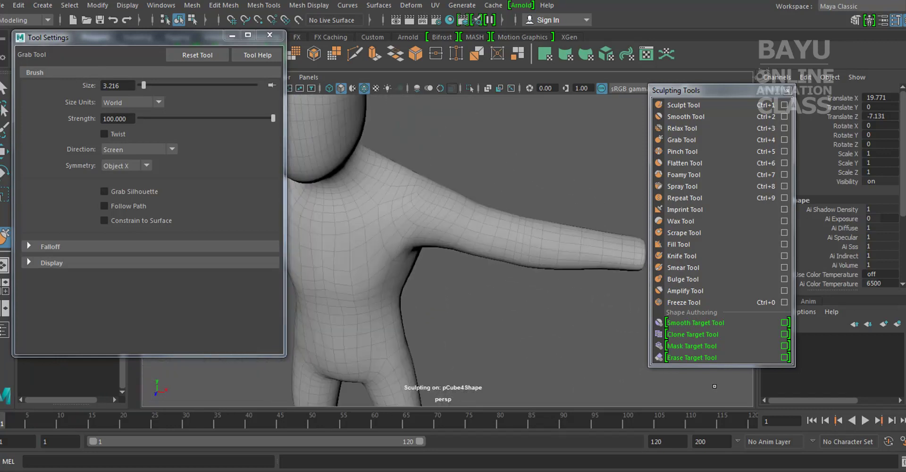
# Step: Switch to the Pinch brush at size 2.027 and view the torso, legs and crotch
pyautogui.click(682, 152)
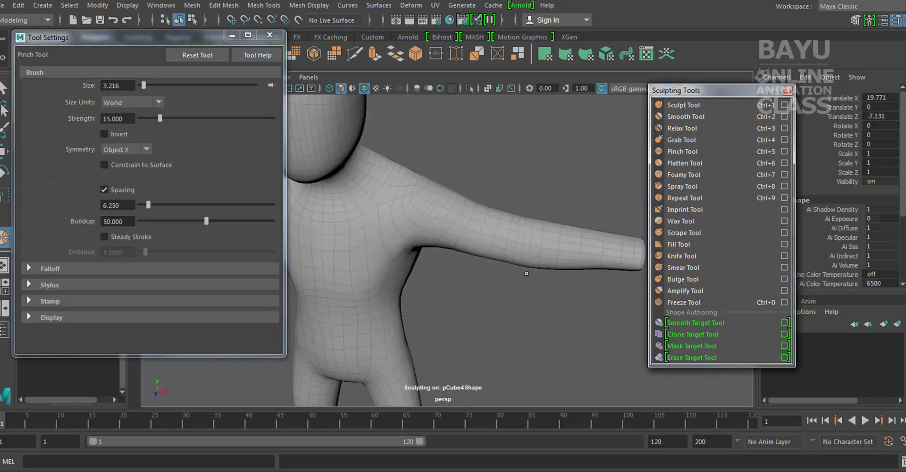
pyautogui.keyDown('alt'); pyautogui.moveTo(580, 254); pyautogui.dragTo(563, 236); pyautogui.keyUp('alt')
pyautogui.keyDown('alt'); pyautogui.moveTo(563, 235); pyautogui.dragTo(530, 236, button='middle'); pyautogui.keyUp('alt')
pyautogui.moveTo(530, 236)
pyautogui.mouseDown()
pyautogui.moveTo(509, 236)
pyautogui.moveTo(486, 212)
pyautogui.mouseUp()
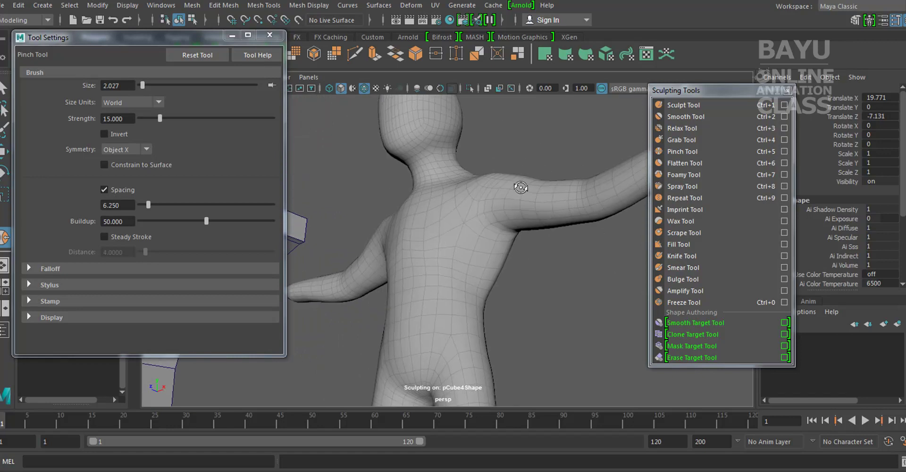
pyautogui.keyDown('alt'); pyautogui.moveTo(486, 220); pyautogui.dragTo(502, 255); pyautogui.keyUp('alt')
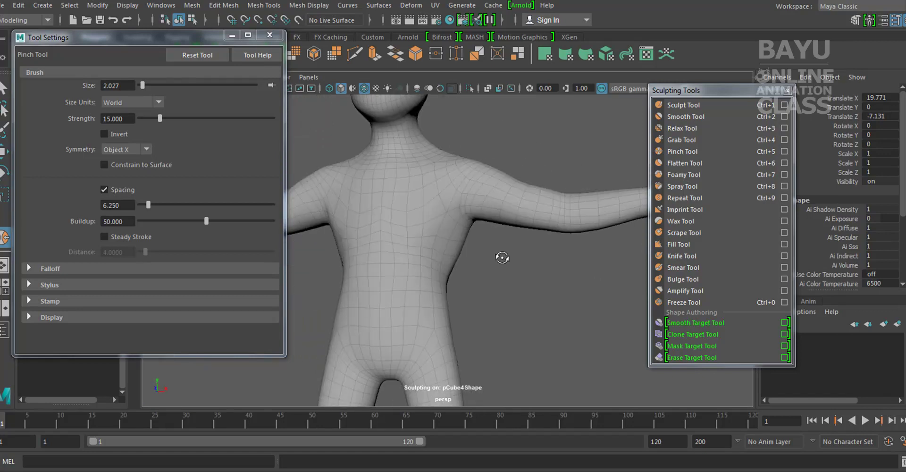
pyautogui.moveTo(425, 182)
pyautogui.keyDown('alt'); pyautogui.mouseDown()
pyautogui.moveTo(531, 273)
pyautogui.moveTo(513, 280)
pyautogui.mouseUp(); pyautogui.keyUp('alt')
pyautogui.moveTo(513, 280)
pyautogui.keyDown('alt'); pyautogui.mouseDown(button='middle')
pyautogui.moveTo(475, 267)
pyautogui.moveTo(479, 178)
pyautogui.mouseUp(button='middle'); pyautogui.keyUp('alt')
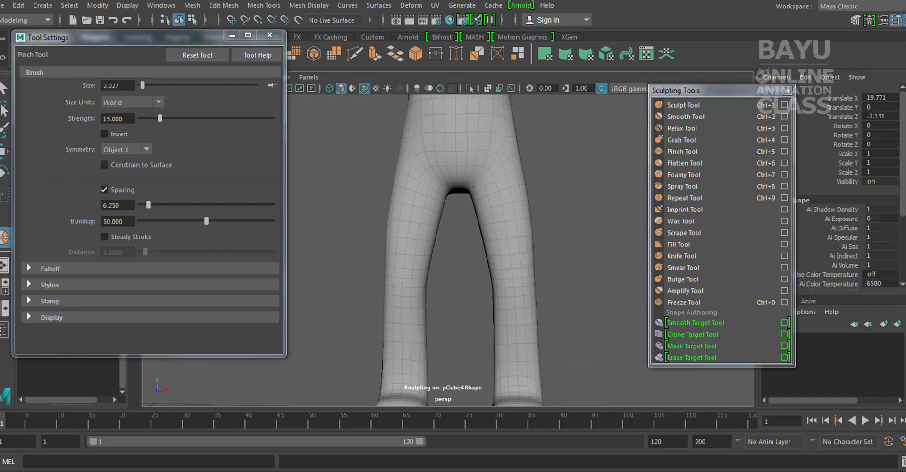
pyautogui.moveTo(467, 184)
pyautogui.keyDown('alt'); pyautogui.mouseDown()
pyautogui.moveTo(516, 251)
pyautogui.moveTo(485, 192)
pyautogui.moveTo(468, 253)
pyautogui.moveTo(409, 255)
pyautogui.moveTo(486, 245)
pyautogui.moveTo(503, 227)
pyautogui.mouseUp(); pyautogui.keyUp('alt')
pyautogui.click(680, 139)
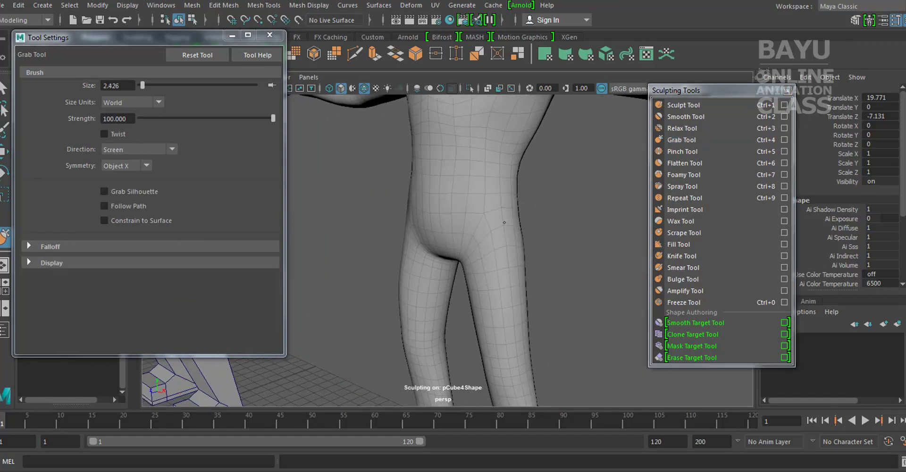
pyautogui.moveTo(503, 222)
pyautogui.keyDown('alt'); pyautogui.mouseDown()
pyautogui.moveTo(519, 265)
pyautogui.moveTo(481, 253)
pyautogui.moveTo(518, 248)
pyautogui.mouseUp(); pyautogui.keyUp('alt')
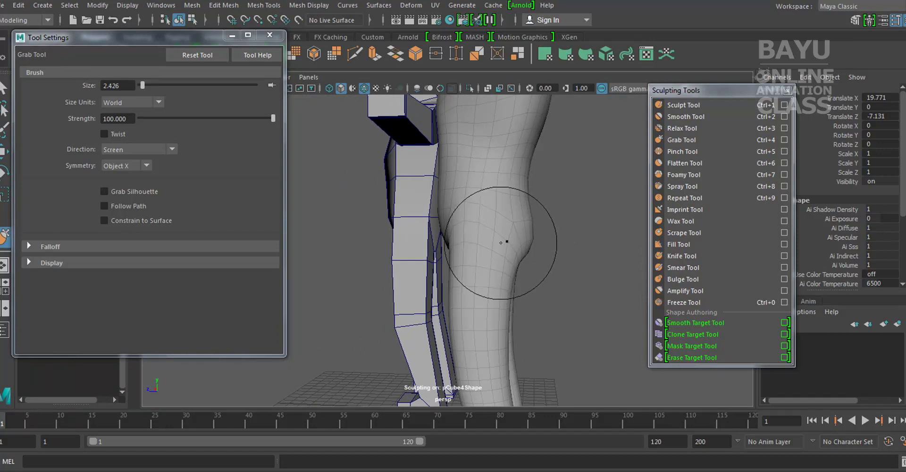
pyautogui.keyDown('alt'); pyautogui.moveTo(562, 243); pyautogui.dragTo(485, 247); pyautogui.keyUp('alt')
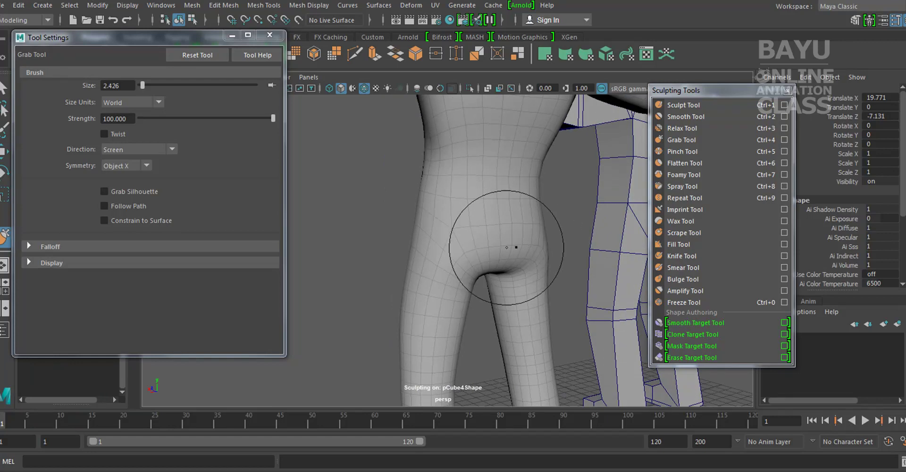
pyautogui.keyDown('alt'); pyautogui.moveTo(506, 247); pyautogui.dragTo(515, 182); pyautogui.keyUp('alt')
pyautogui.moveTo(545, 155)
pyautogui.keyDown('alt'); pyautogui.mouseDown()
pyautogui.moveTo(536, 202)
pyautogui.moveTo(512, 223)
pyautogui.moveTo(496, 208)
pyautogui.moveTo(469, 238)
pyautogui.mouseUp(); pyautogui.keyUp('alt')
pyautogui.moveTo(468, 209); pyautogui.dragTo(468, 236)
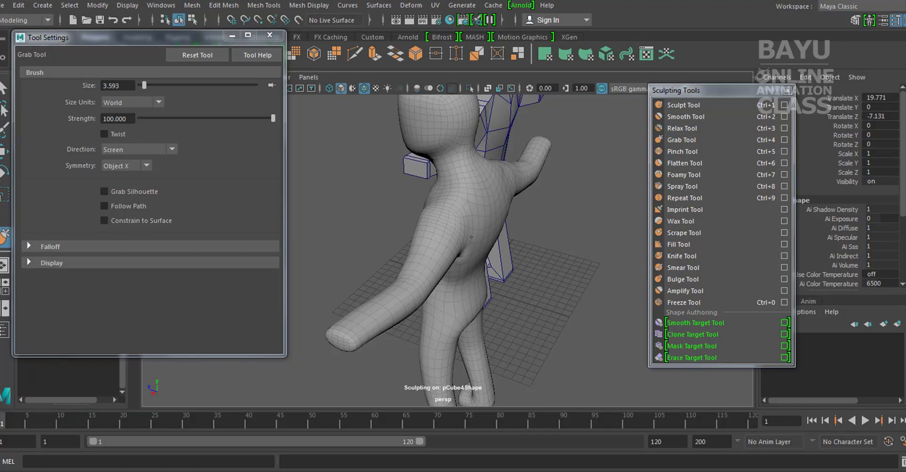
pyautogui.moveTo(471, 236)
pyautogui.keyDown('alt'); pyautogui.mouseDown()
pyautogui.moveTo(481, 247)
pyautogui.moveTo(468, 231)
pyautogui.mouseUp(); pyautogui.keyUp('alt')
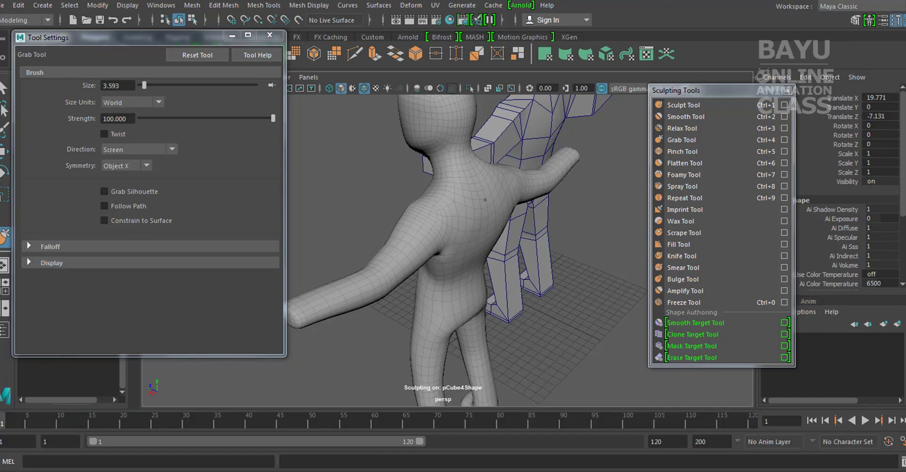
pyautogui.moveTo(512, 225)
pyautogui.keyDown('alt'); pyautogui.mouseDown()
pyautogui.moveTo(485, 218)
pyautogui.moveTo(479, 258)
pyautogui.moveTo(425, 302)
pyautogui.moveTo(418, 289)
pyautogui.mouseUp(); pyautogui.keyUp('alt')
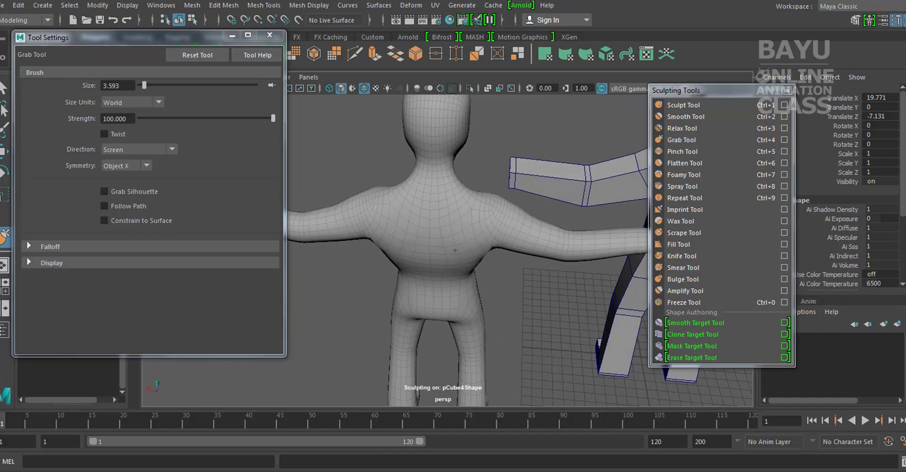
pyautogui.keyDown('alt'); pyautogui.moveTo(455, 250); pyautogui.dragTo(451, 270); pyautogui.keyUp('alt')
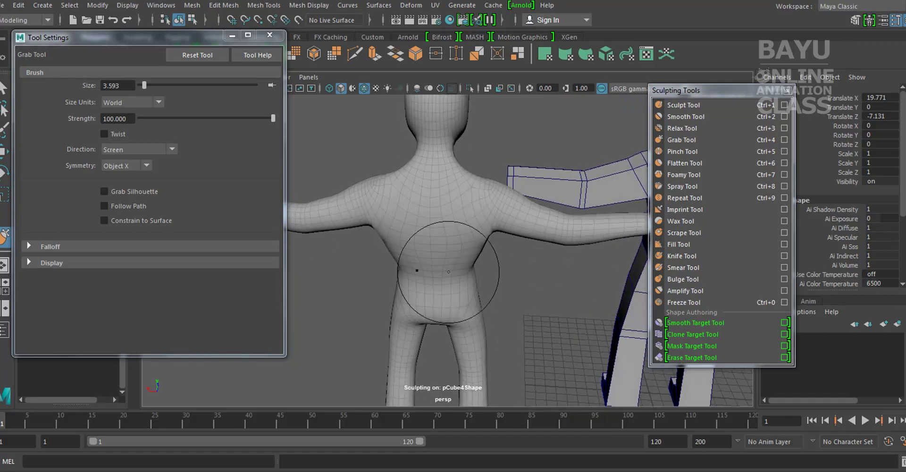
pyautogui.moveTo(450, 286)
pyautogui.keyDown('alt'); pyautogui.mouseDown()
pyautogui.moveTo(493, 271)
pyautogui.moveTo(576, 266)
pyautogui.mouseUp(); pyautogui.keyUp('alt')
pyautogui.scroll(3, 493, 270)
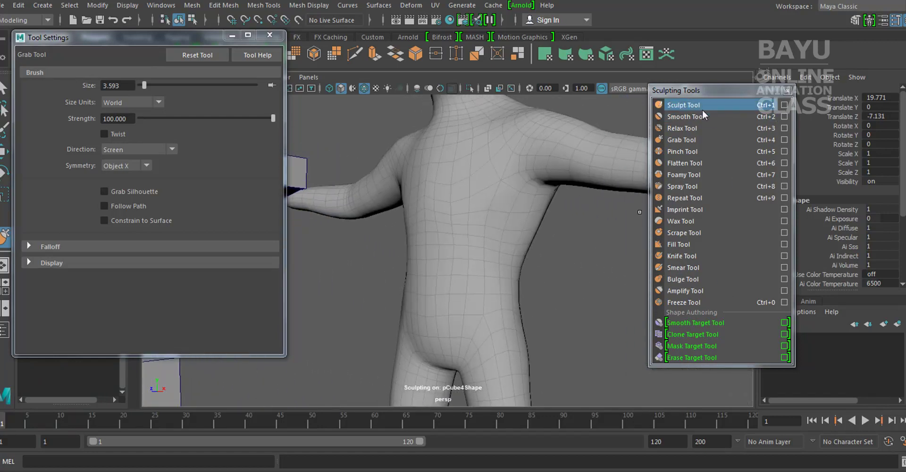
# Step: Choose the Sculpt Tool and undo a trial stroke on the chest
pyautogui.click(701, 106)
pyautogui.moveTo(557, 158)
pyautogui.keyDown('alt'); pyautogui.mouseDown()
pyautogui.moveTo(495, 212)
pyautogui.moveTo(416, 197)
pyautogui.mouseUp(); pyautogui.keyUp('alt')
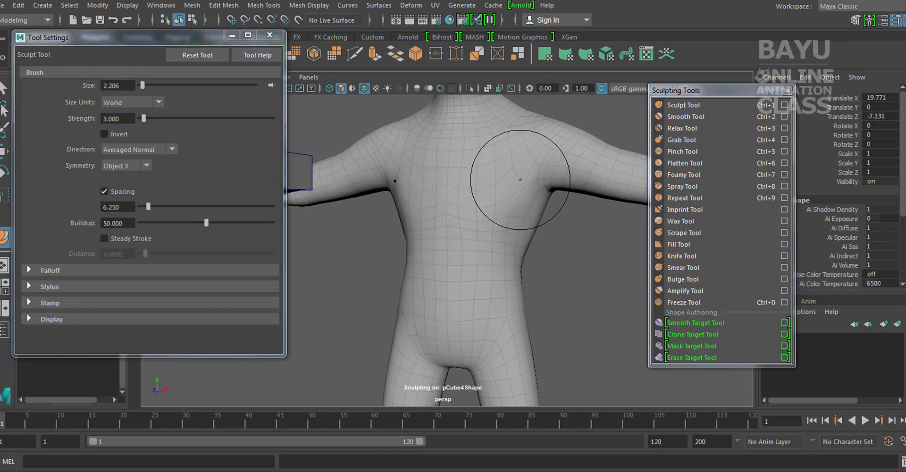
pyautogui.moveTo(516, 178); pyautogui.dragTo(509, 192)
pyautogui.hotkey('ctrl', 'z')
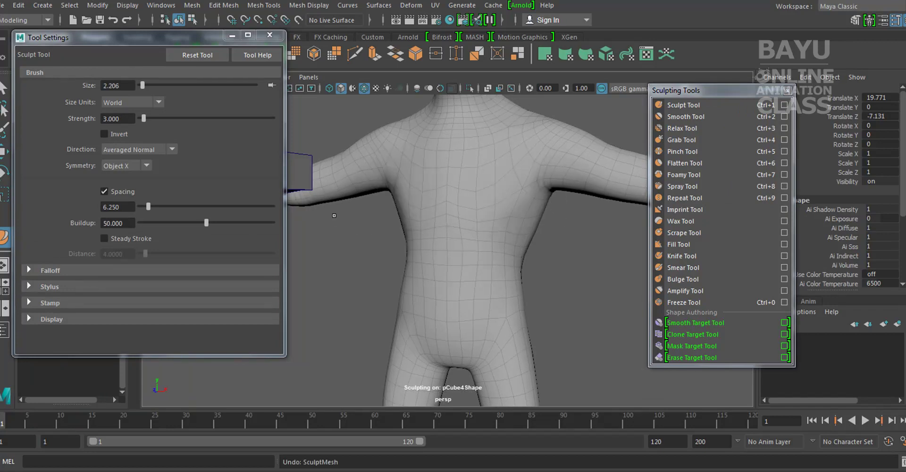
# Step: Set the sculpt brush strength to 0.3
pyautogui.click(117, 119)
pyautogui.write('0.300')
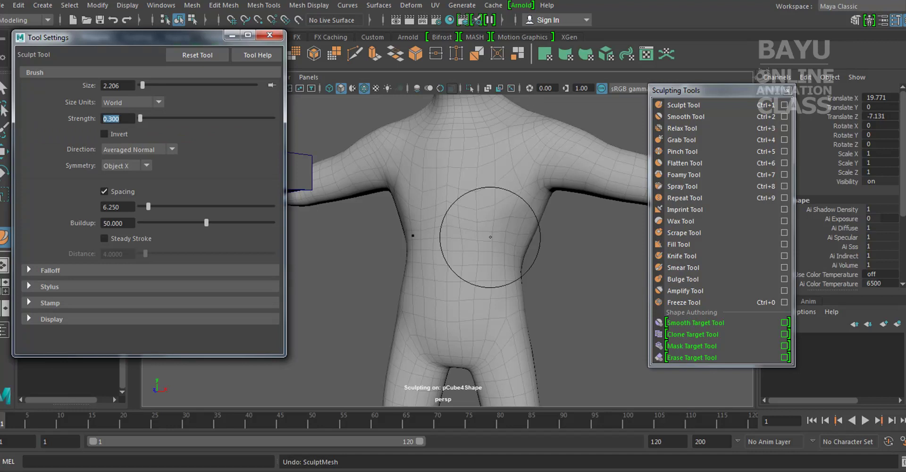
pyautogui.keyDown('alt'); pyautogui.moveTo(455, 243); pyautogui.dragTo(546, 223); pyautogui.keyUp('alt')
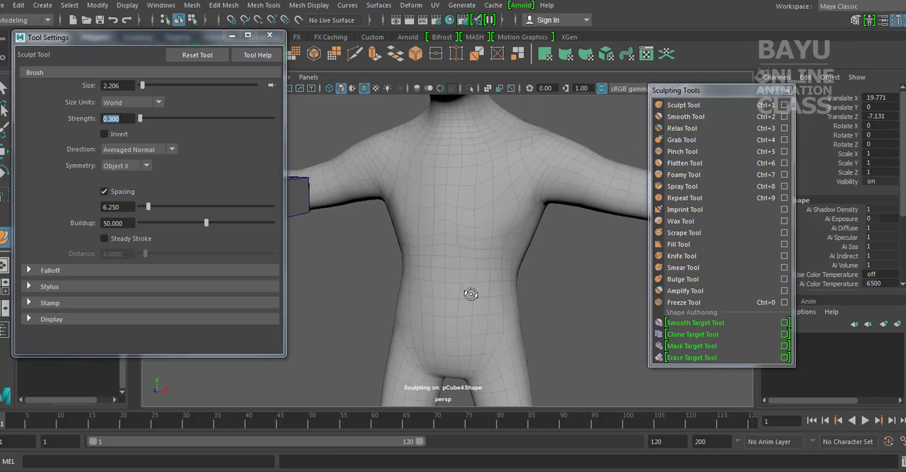
pyautogui.keyDown('alt'); pyautogui.moveTo(480, 208); pyautogui.dragTo(414, 216); pyautogui.keyUp('alt')
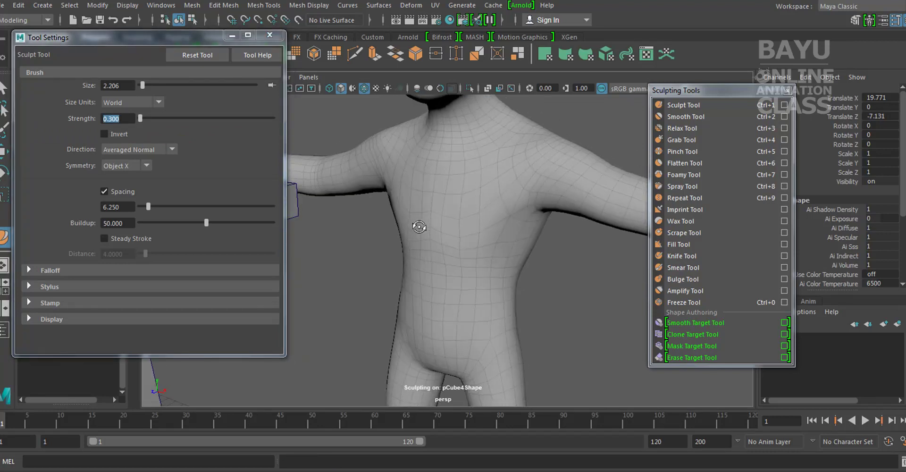
pyautogui.moveTo(475, 168)
pyautogui.keyDown('alt'); pyautogui.mouseDown()
pyautogui.moveTo(480, 198)
pyautogui.moveTo(462, 192)
pyautogui.moveTo(495, 203)
pyautogui.moveTo(415, 211)
pyautogui.mouseUp(); pyautogui.keyUp('alt')
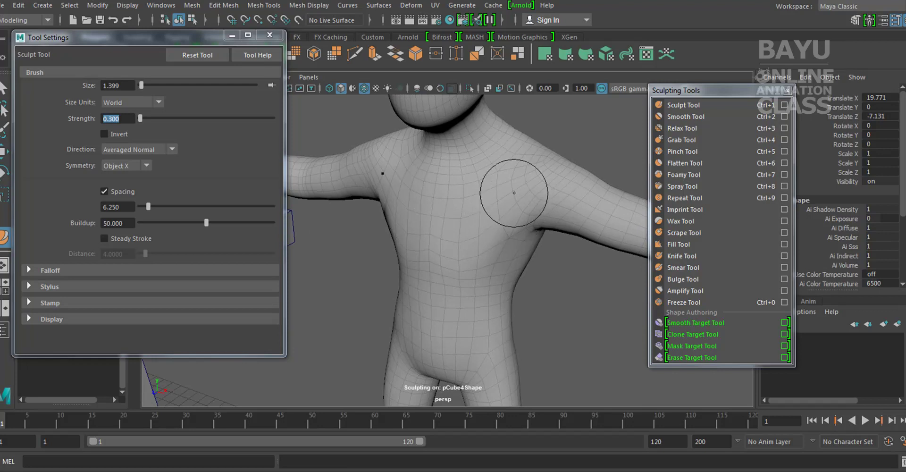
pyautogui.keyDown('alt'); pyautogui.moveTo(454, 184); pyautogui.dragTo(481, 187); pyautogui.keyUp('alt')
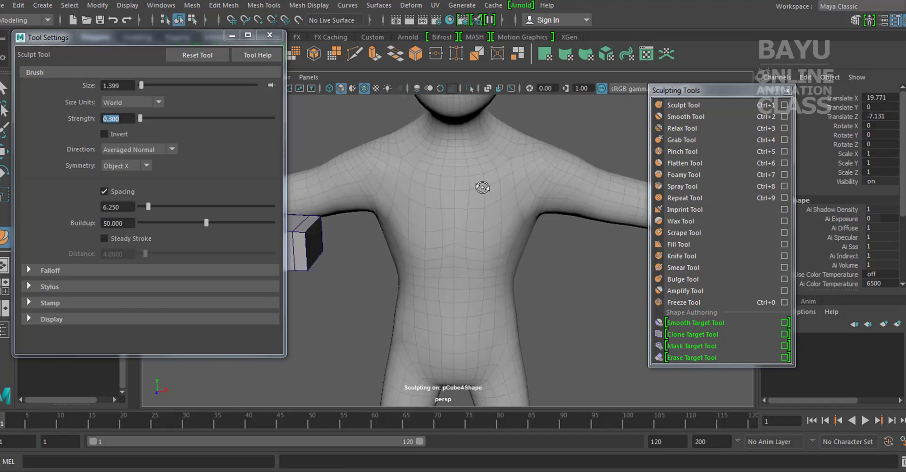
# Step: Toggle Invert on and then back off
pyautogui.click(113, 134)
pyautogui.moveTo(490, 130)
pyautogui.keyDown('alt'); pyautogui.mouseDown()
pyautogui.moveTo(474, 141)
pyautogui.moveTo(489, 142)
pyautogui.moveTo(467, 202)
pyautogui.moveTo(472, 180)
pyautogui.mouseUp(); pyautogui.keyUp('alt')
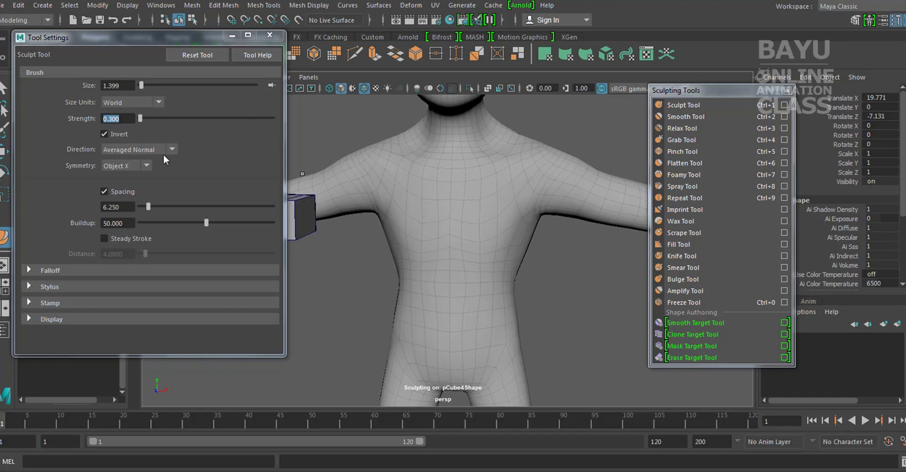
pyautogui.click(120, 135)
pyautogui.keyDown('alt'); pyautogui.moveTo(468, 159); pyautogui.dragTo(506, 181); pyautogui.keyUp('alt')
pyautogui.moveTo(563, 177)
pyautogui.keyDown('alt'); pyautogui.mouseDown()
pyautogui.moveTo(505, 203)
pyautogui.moveTo(536, 212)
pyautogui.moveTo(572, 196)
pyautogui.moveTo(535, 237)
pyautogui.moveTo(469, 226)
pyautogui.moveTo(493, 214)
pyautogui.moveTo(482, 215)
pyautogui.moveTo(515, 218)
pyautogui.moveTo(518, 200)
pyautogui.mouseUp(); pyautogui.keyUp('alt')
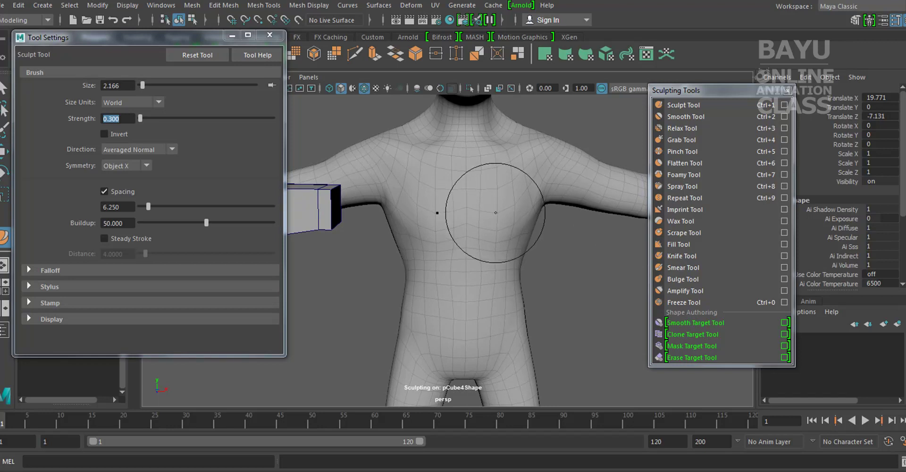
pyautogui.moveTo(515, 262)
pyautogui.keyDown('alt'); pyautogui.mouseDown()
pyautogui.moveTo(461, 252)
pyautogui.moveTo(525, 237)
pyautogui.mouseUp(); pyautogui.keyUp('alt')
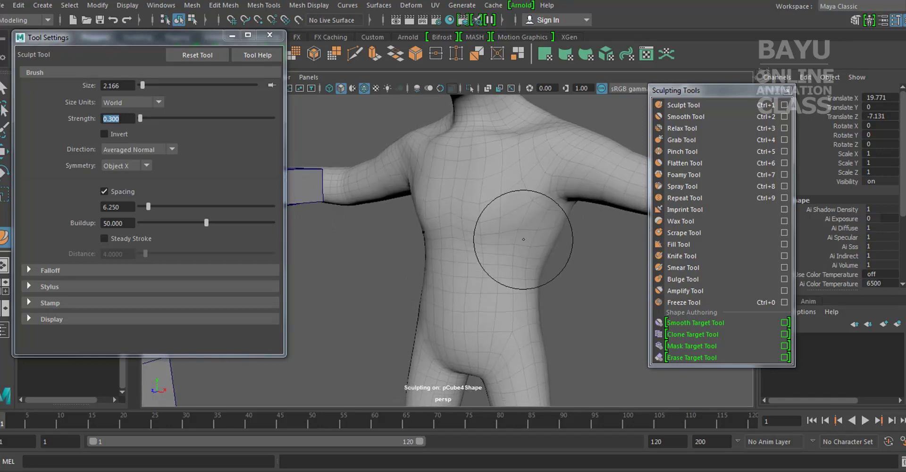
# Step: Switch to the Grab brush at size 2.886 and pull the chest into shape with X symmetry
pyautogui.click(681, 140)
pyautogui.moveTo(464, 273)
pyautogui.keyDown('alt'); pyautogui.mouseDown()
pyautogui.moveTo(523, 251)
pyautogui.moveTo(512, 244)
pyautogui.mouseUp(); pyautogui.keyUp('alt')
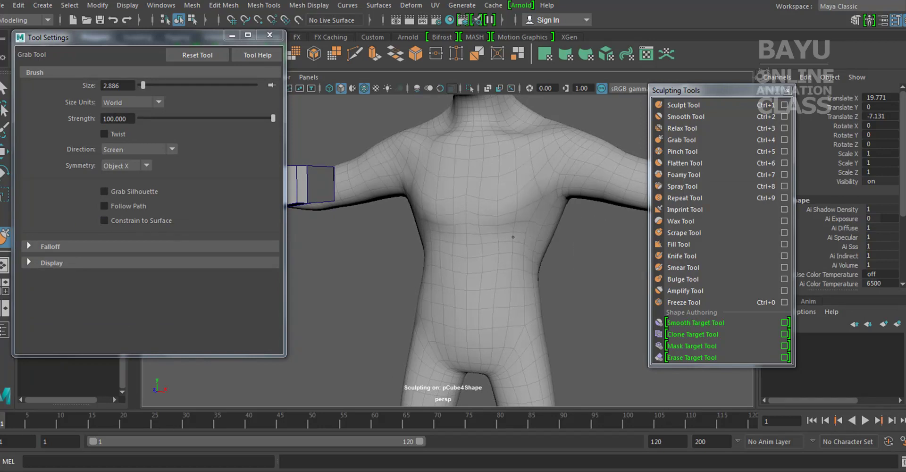
pyautogui.moveTo(536, 213); pyautogui.dragTo(542, 218)
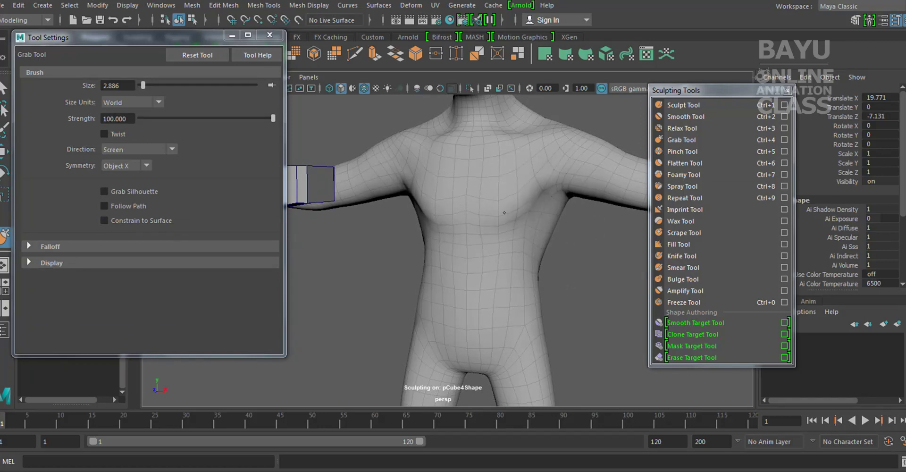
pyautogui.moveTo(505, 275)
pyautogui.keyDown('alt'); pyautogui.mouseDown()
pyautogui.moveTo(419, 273)
pyautogui.moveTo(420, 282)
pyautogui.mouseUp(); pyautogui.keyUp('alt')
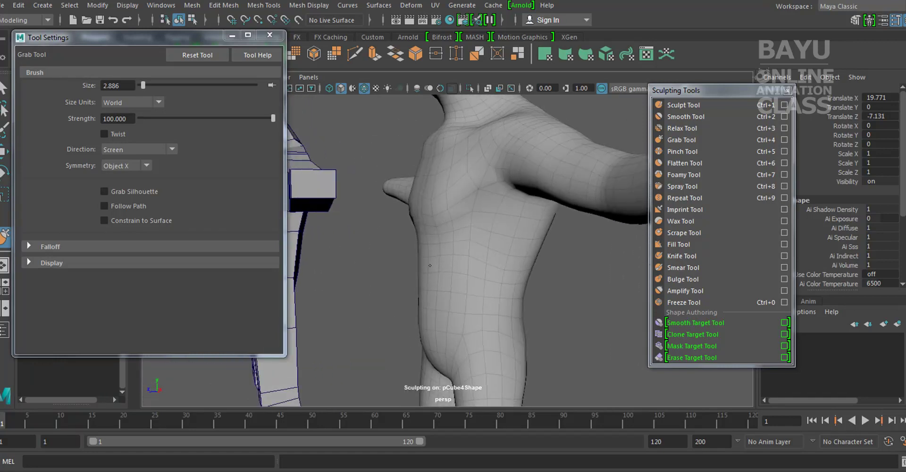
pyautogui.moveTo(432, 267)
pyautogui.keyDown('alt'); pyautogui.mouseDown()
pyautogui.moveTo(535, 282)
pyautogui.moveTo(524, 302)
pyautogui.moveTo(539, 263)
pyautogui.mouseUp(); pyautogui.keyUp('alt')
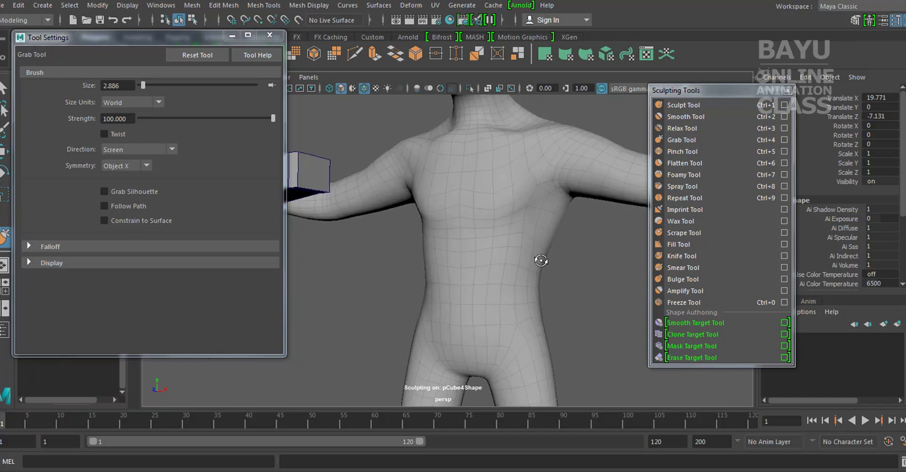
# Step: Reshape the outline of the lower legs with the Grab brush, checking them from several angles
pyautogui.scroll(-5, 564, 303)
pyautogui.moveTo(563, 302)
pyautogui.keyDown('alt'); pyautogui.mouseDown()
pyautogui.moveTo(524, 303)
pyautogui.moveTo(479, 283)
pyautogui.mouseUp(); pyautogui.keyUp('alt')
pyautogui.scroll(5, 536, 302)
pyautogui.scroll(-3, 495, 278)
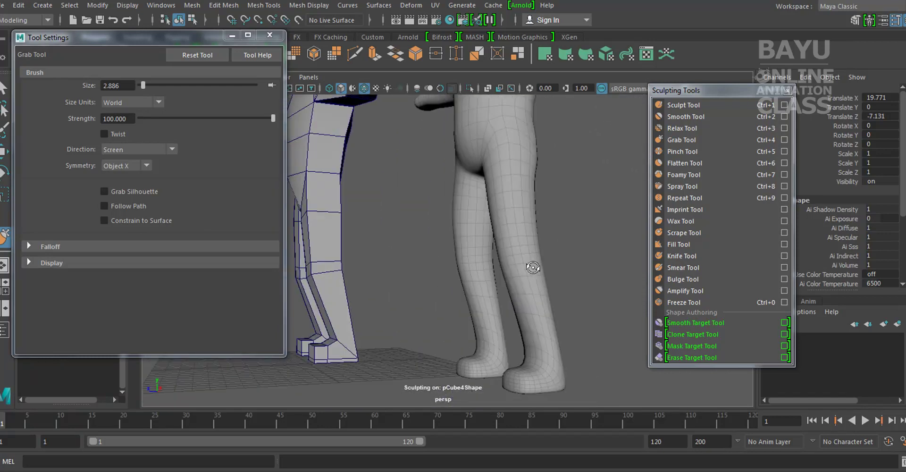
pyautogui.moveTo(554, 291)
pyautogui.keyDown('alt'); pyautogui.mouseDown()
pyautogui.moveTo(486, 255)
pyautogui.moveTo(498, 295)
pyautogui.moveTo(475, 324)
pyautogui.moveTo(427, 324)
pyautogui.moveTo(374, 303)
pyautogui.moveTo(395, 360)
pyautogui.moveTo(429, 324)
pyautogui.moveTo(420, 324)
pyautogui.mouseUp(); pyautogui.keyUp('alt')
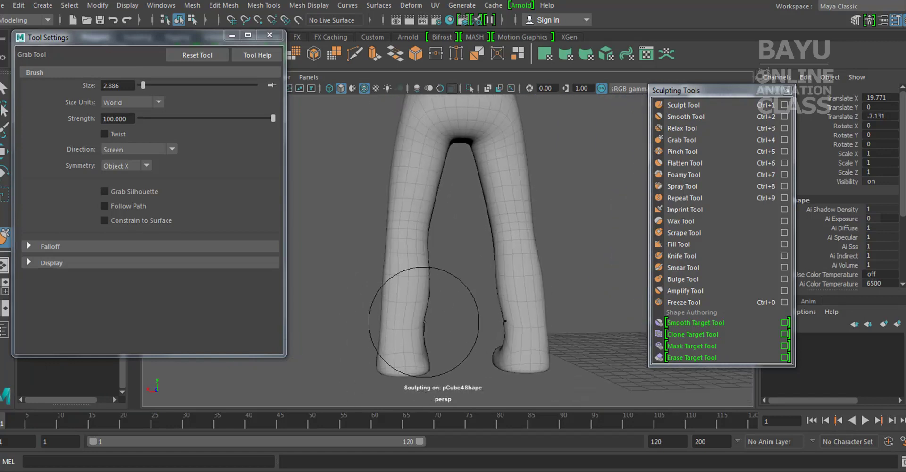
pyautogui.moveTo(389, 324); pyautogui.dragTo(475, 399)
pyautogui.keyDown('alt'); pyautogui.moveTo(510, 351); pyautogui.dragTo(511, 315); pyautogui.keyUp('alt')
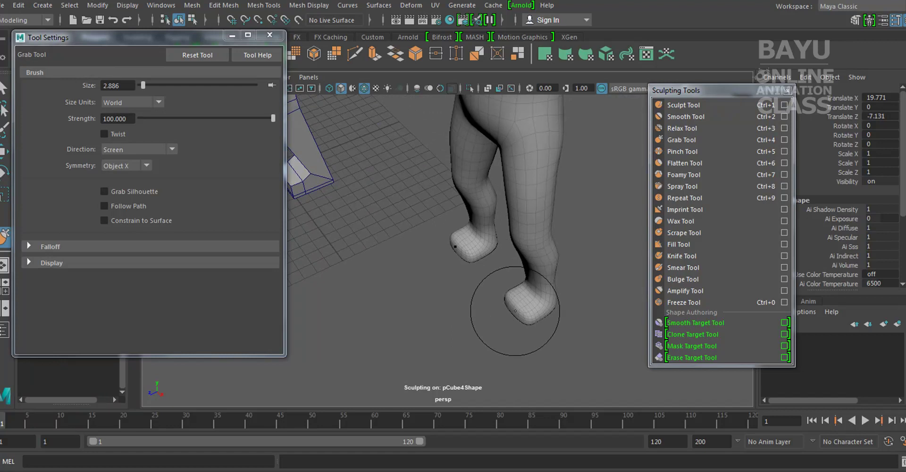
pyautogui.moveTo(504, 317)
pyautogui.keyDown('alt'); pyautogui.mouseDown()
pyautogui.moveTo(477, 297)
pyautogui.moveTo(470, 279)
pyautogui.moveTo(490, 274)
pyautogui.moveTo(524, 329)
pyautogui.moveTo(508, 323)
pyautogui.moveTo(552, 322)
pyautogui.mouseUp(); pyautogui.keyUp('alt')
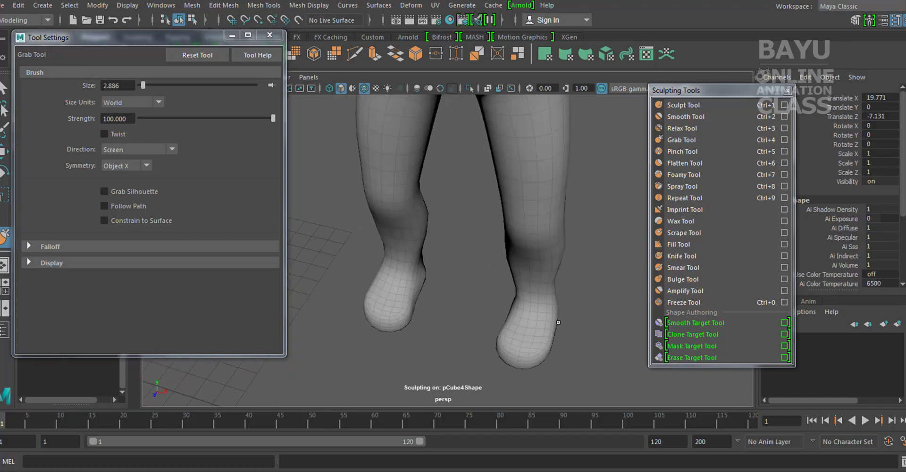
pyautogui.moveTo(553, 322)
pyautogui.keyDown('alt'); pyautogui.mouseDown()
pyautogui.moveTo(520, 298)
pyautogui.moveTo(601, 306)
pyautogui.mouseUp(); pyautogui.keyUp('alt')
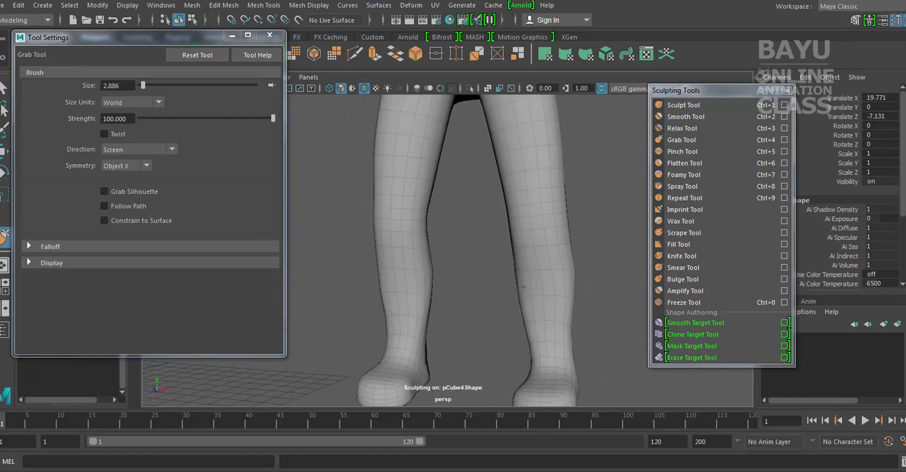
# Step: Pull the right leg slightly into shape, then frame both models facing the camera
pyautogui.moveTo(550, 247)
pyautogui.mouseDown()
pyautogui.moveTo(563, 258)
pyautogui.moveTo(465, 314)
pyautogui.moveTo(441, 303)
pyautogui.mouseUp()
pyautogui.scroll(-3, 546, 283)
pyautogui.scroll(-3, 517, 244)
pyautogui.keyDown('alt'); pyautogui.moveTo(517, 245); pyautogui.dragTo(542, 273); pyautogui.keyUp('alt')
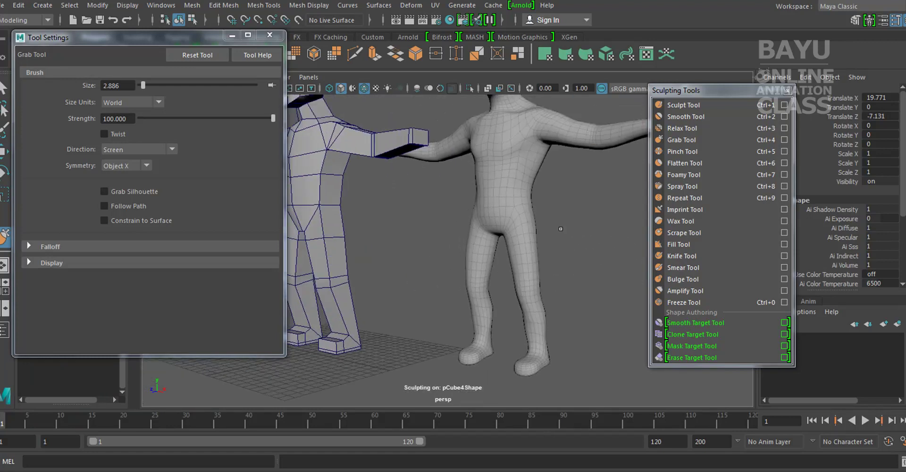
pyautogui.scroll(-2, 570, 301)
pyautogui.keyDown('alt'); pyautogui.moveTo(571, 302); pyautogui.dragTo(529, 269); pyautogui.keyUp('alt')
pyautogui.scroll(1, 527, 268)
# Step: Return to the Move tool, deselect the figure, close the Sculpting Tools and Tool Settings windows, and orbit around both models
pyautogui.press('w')
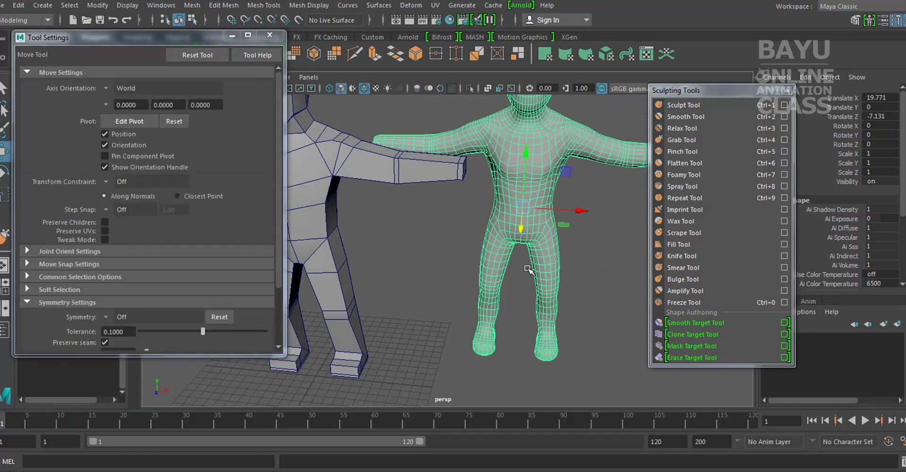
pyautogui.click(571, 250)
pyautogui.click(787, 91)
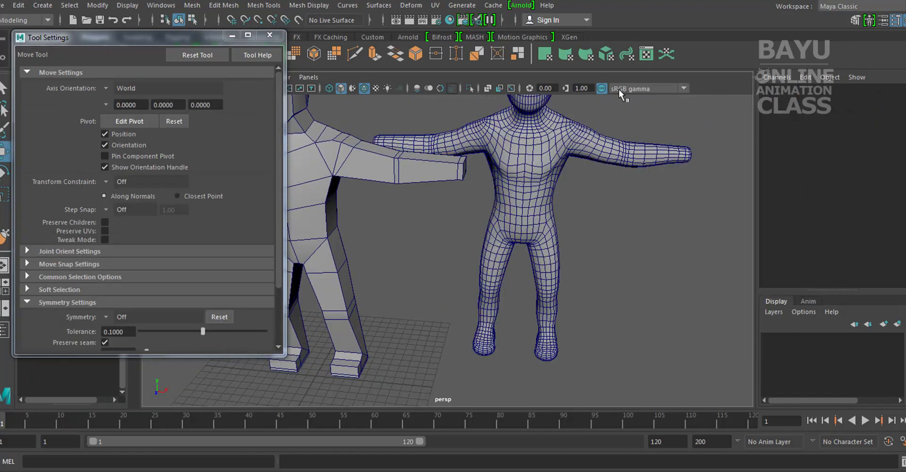
pyautogui.click(270, 35)
pyautogui.moveTo(590, 313)
pyautogui.keyDown('alt'); pyautogui.mouseDown()
pyautogui.moveTo(461, 288)
pyautogui.moveTo(600, 300)
pyautogui.moveTo(509, 340)
pyautogui.mouseUp(); pyautogui.keyUp('alt')
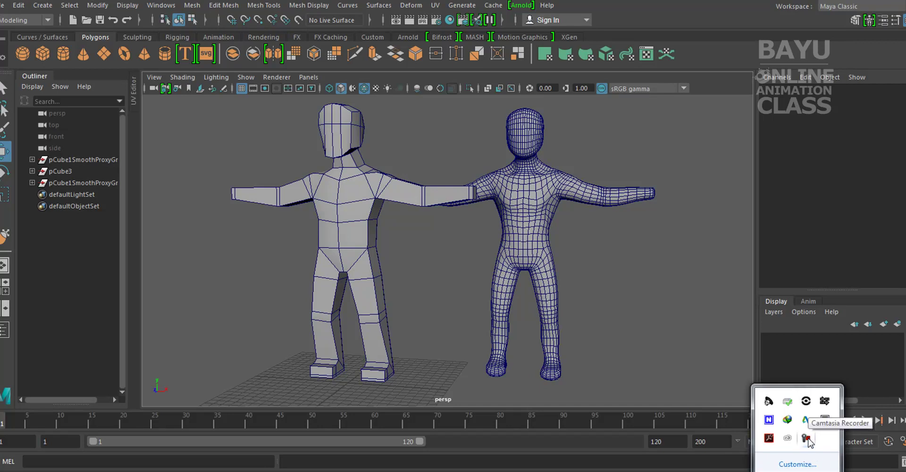
pyautogui.rightClick(806, 439)
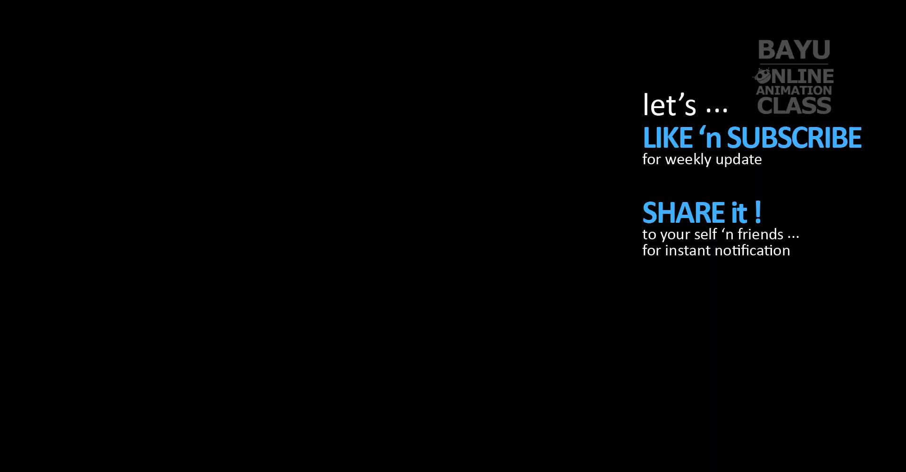